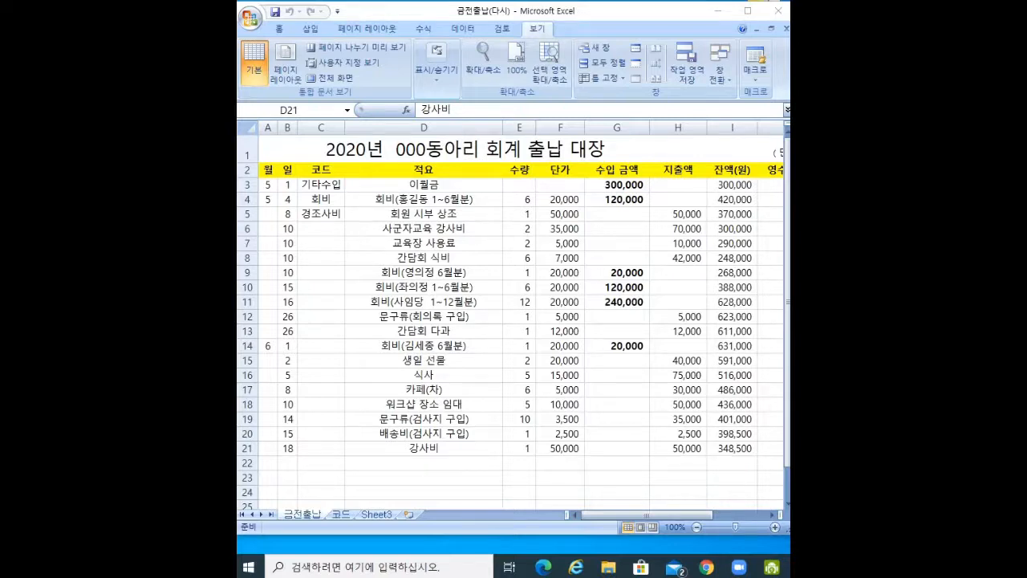
- View the code options offered by the drop-down list in cell C3
drag(321, 185, 321, 200)
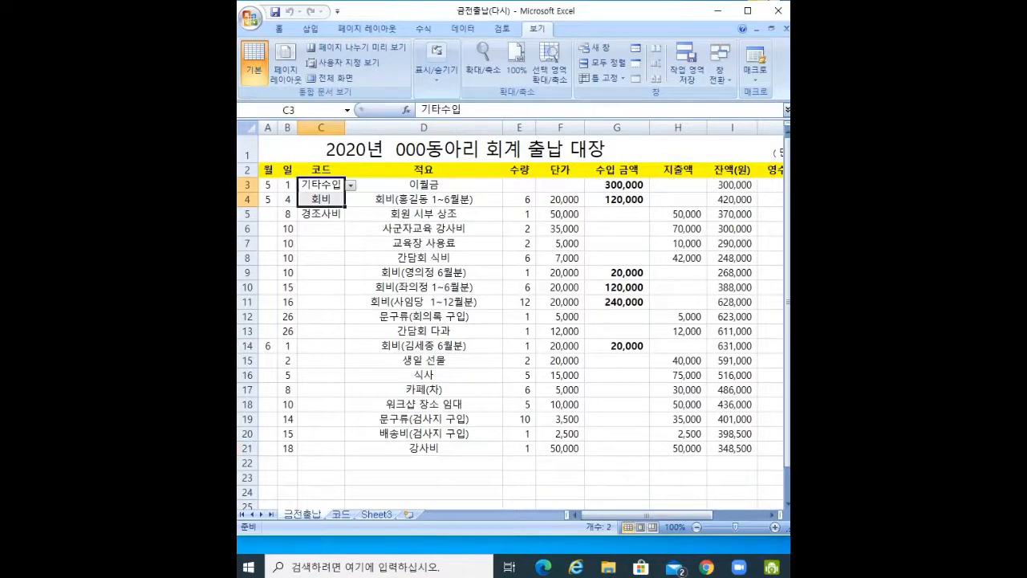
click(351, 185)
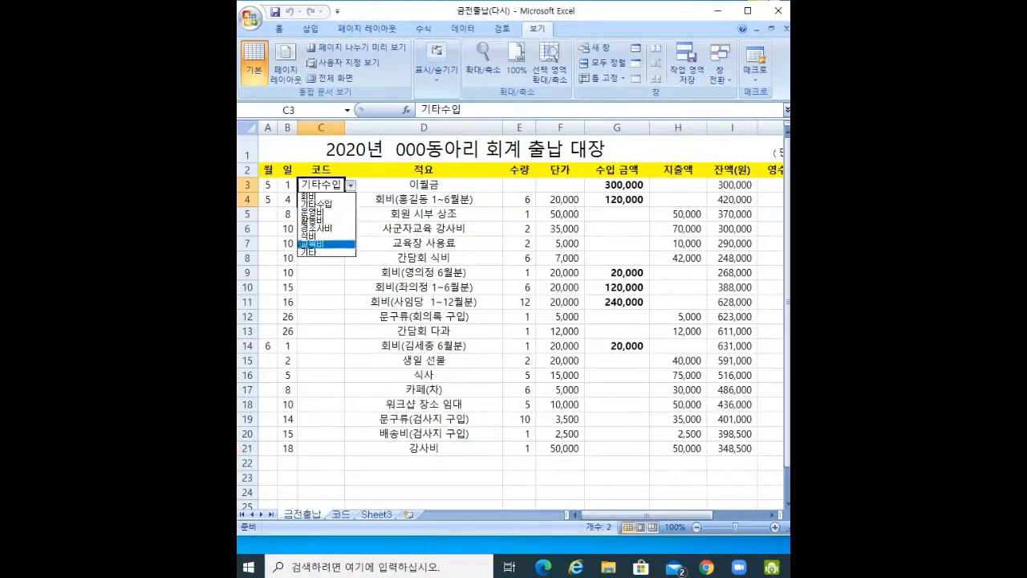
key(Escape)
click(321, 184)
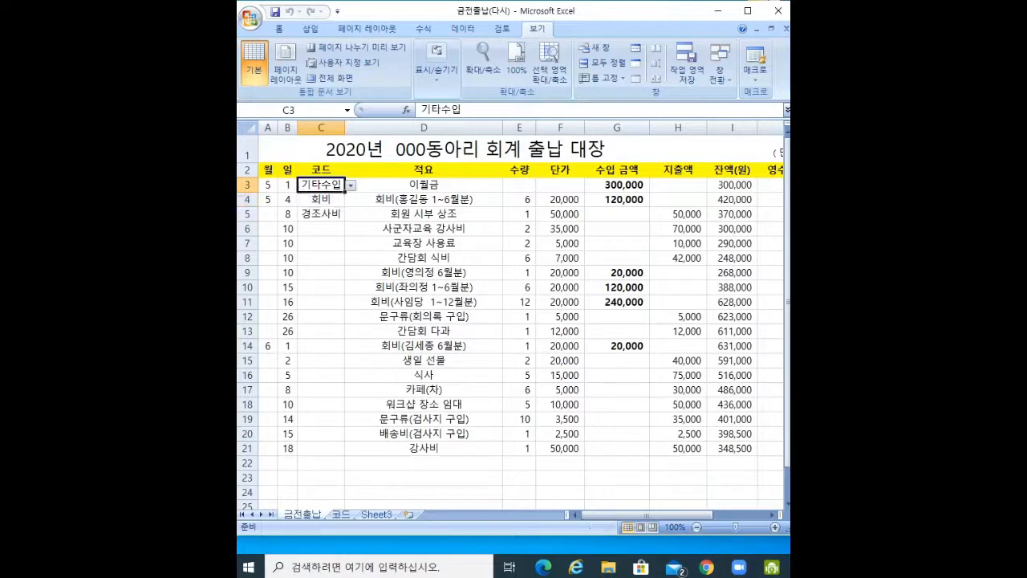
- Choose the code 기타 for cell C9 and 기타수입 for cell C6 from the drop-down lists
click(321, 273)
click(351, 274)
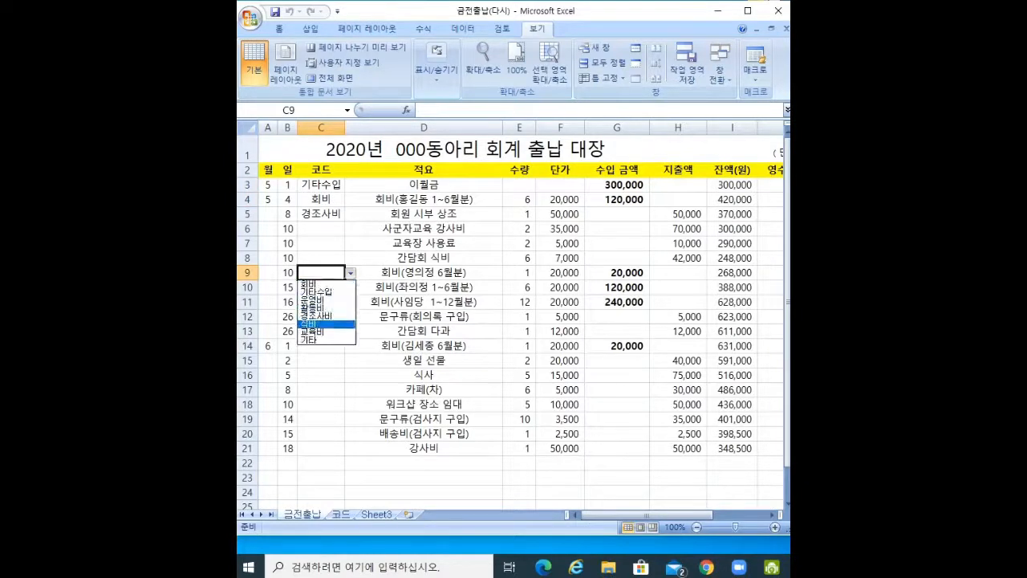
click(322, 340)
click(321, 243)
click(321, 229)
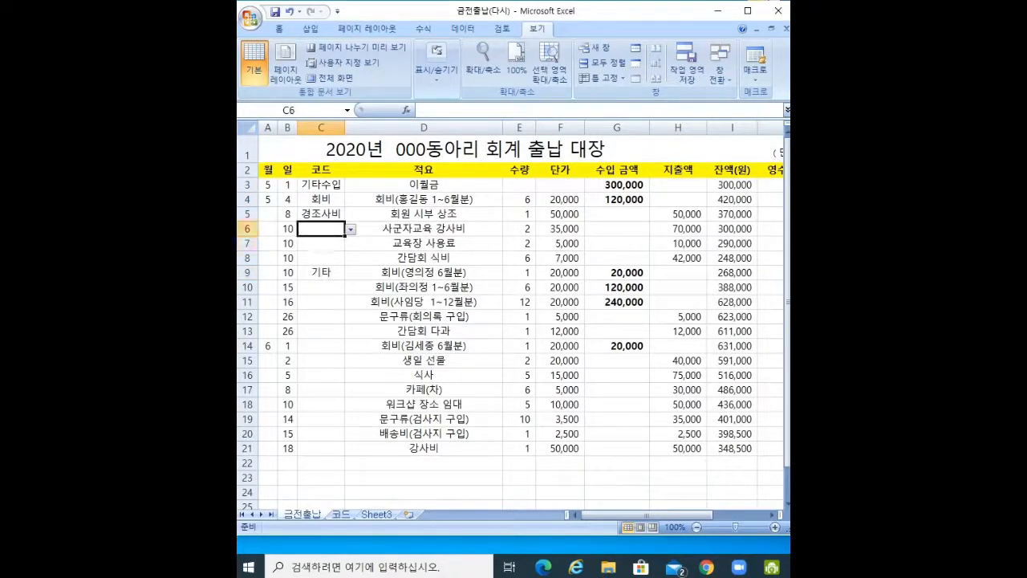
click(350, 228)
click(321, 241)
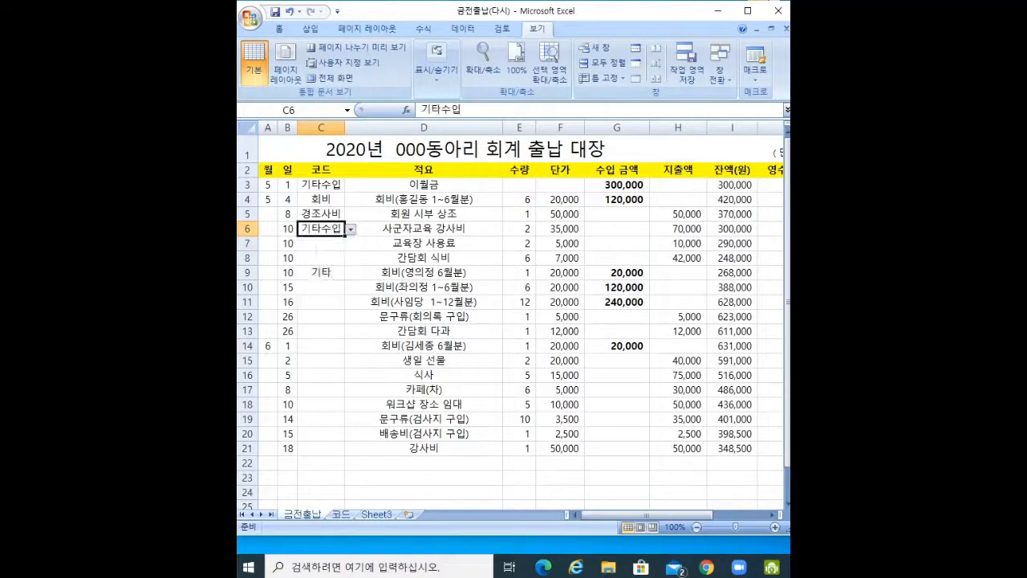
- Review the unfilled 코드 cells and the matching transaction descriptions in the 적요 column
click(321, 317)
click(321, 184)
click(321, 360)
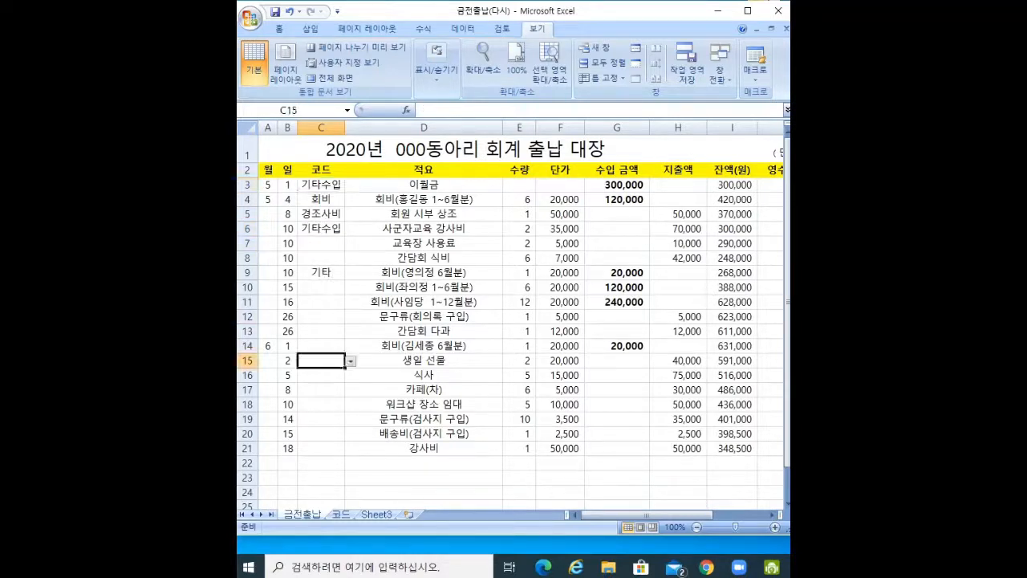
click(321, 419)
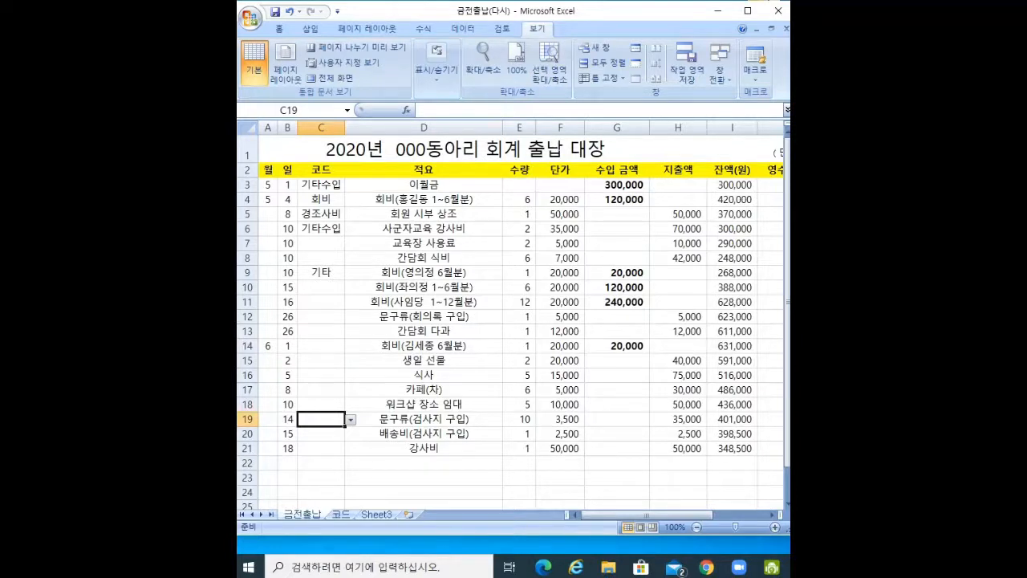
click(423, 375)
click(424, 302)
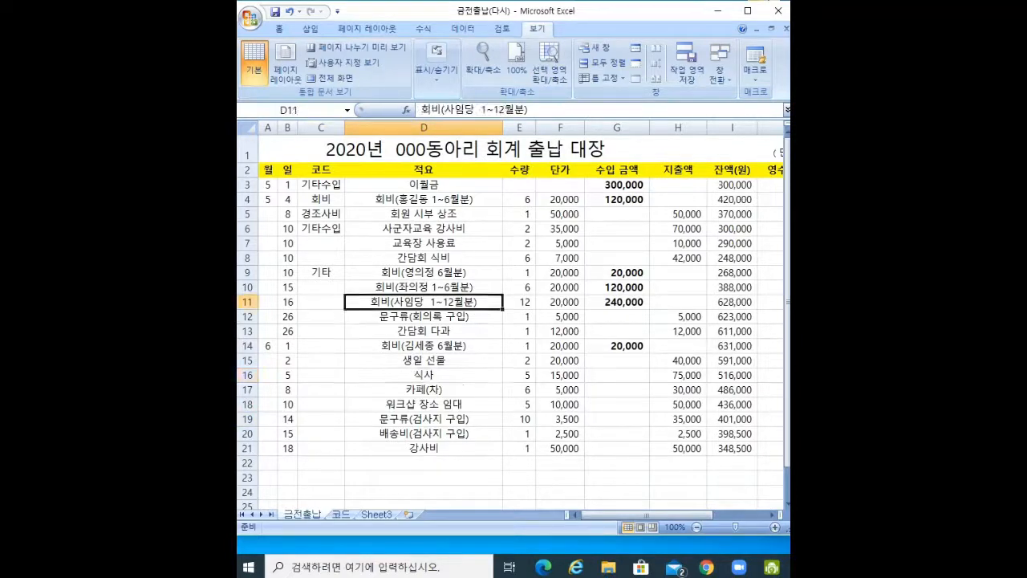
click(424, 185)
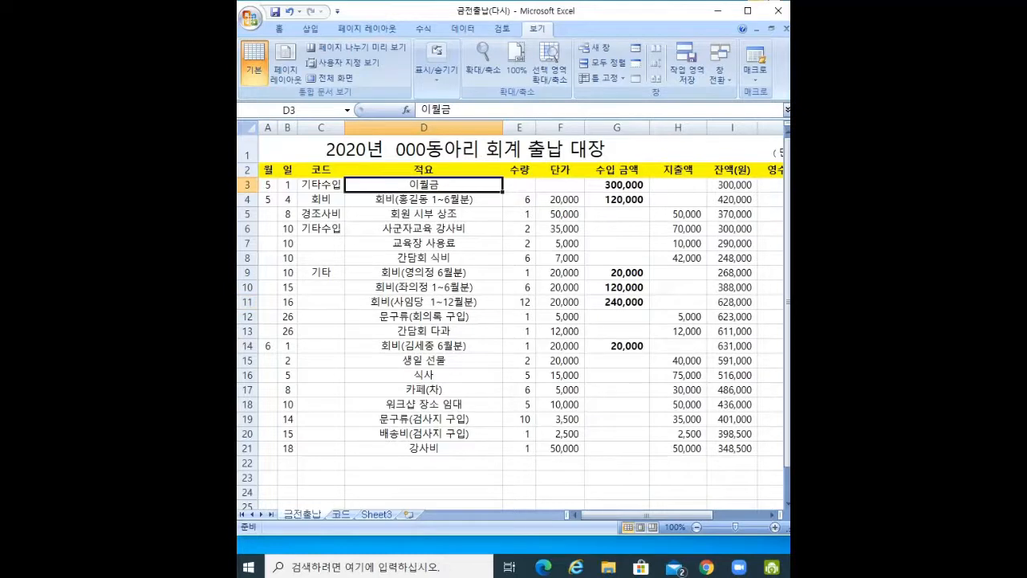
click(424, 199)
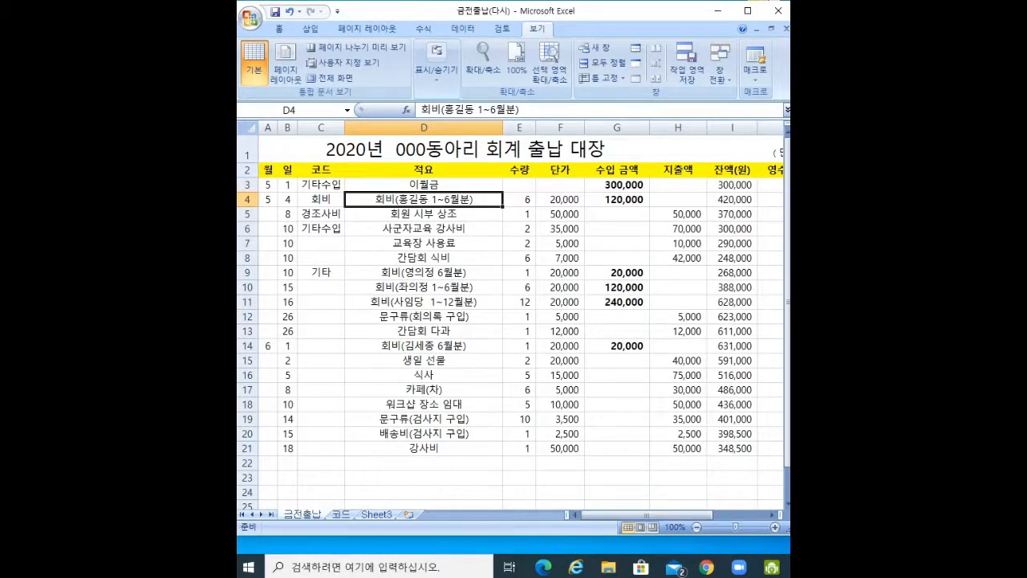
click(424, 229)
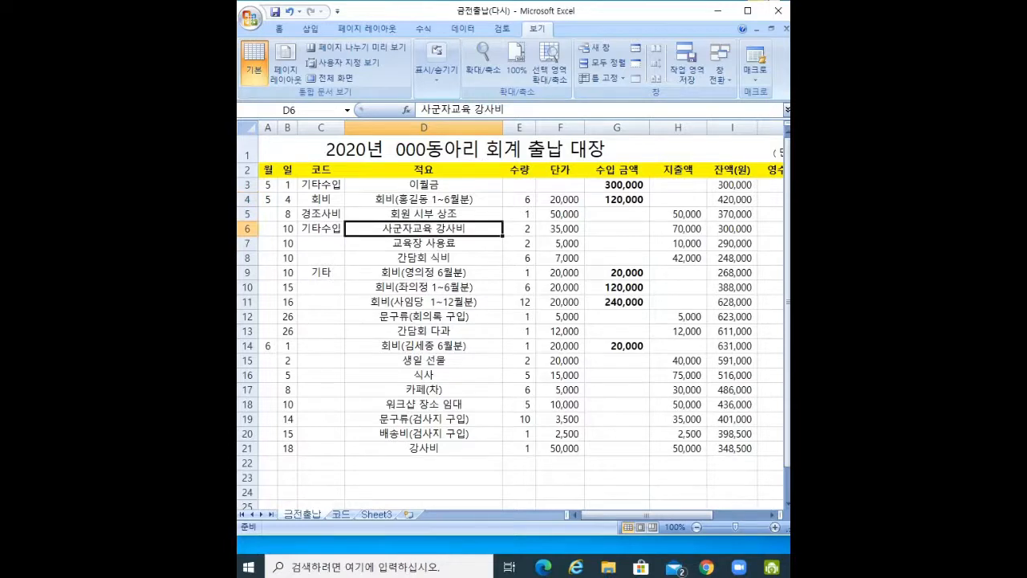
click(424, 199)
click(424, 287)
click(424, 302)
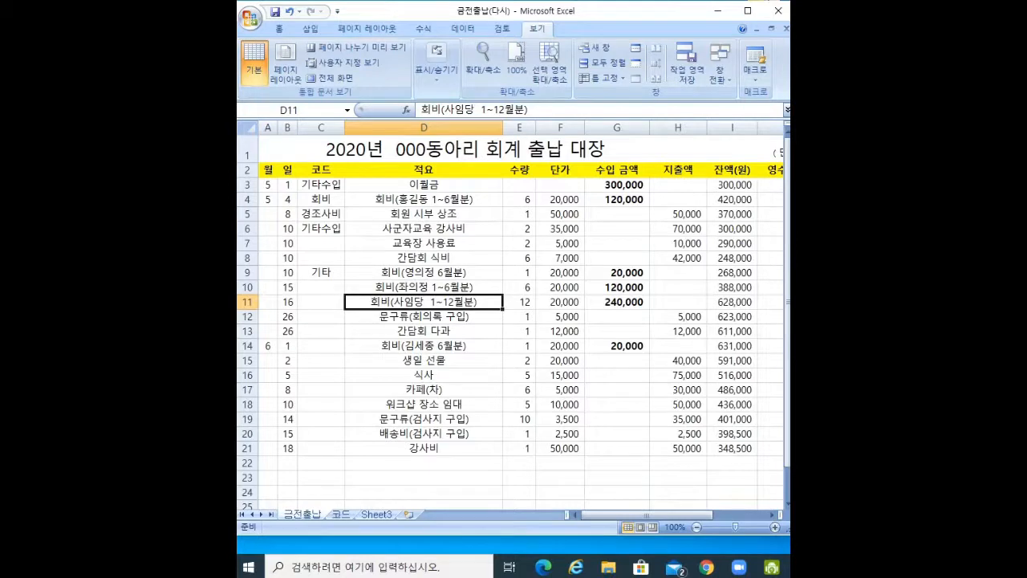
click(321, 185)
- Choose the code 회비 for both membership-fee entries in cells C9 and C10
click(321, 273)
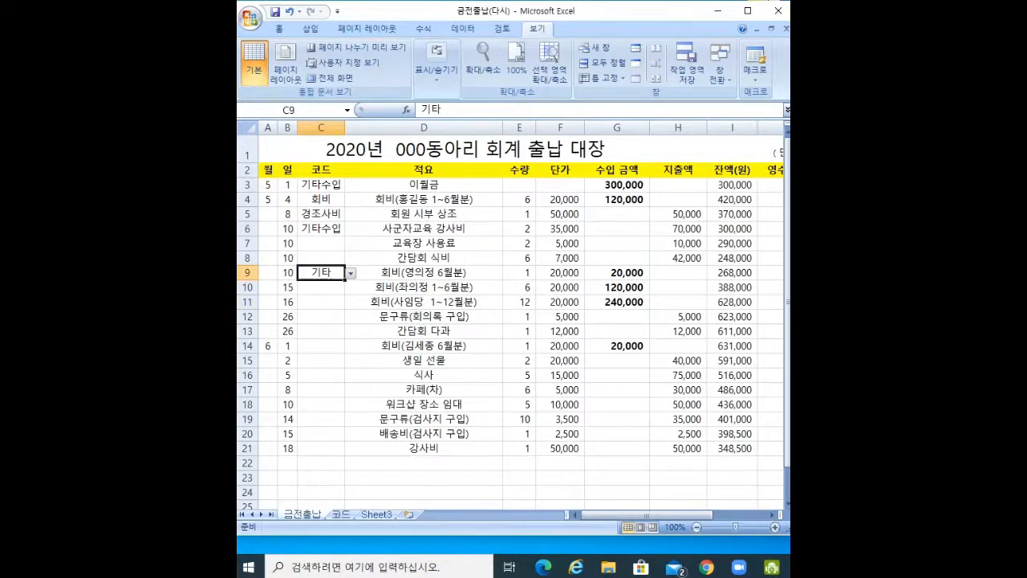
click(350, 273)
click(321, 291)
click(321, 288)
click(351, 288)
click(321, 298)
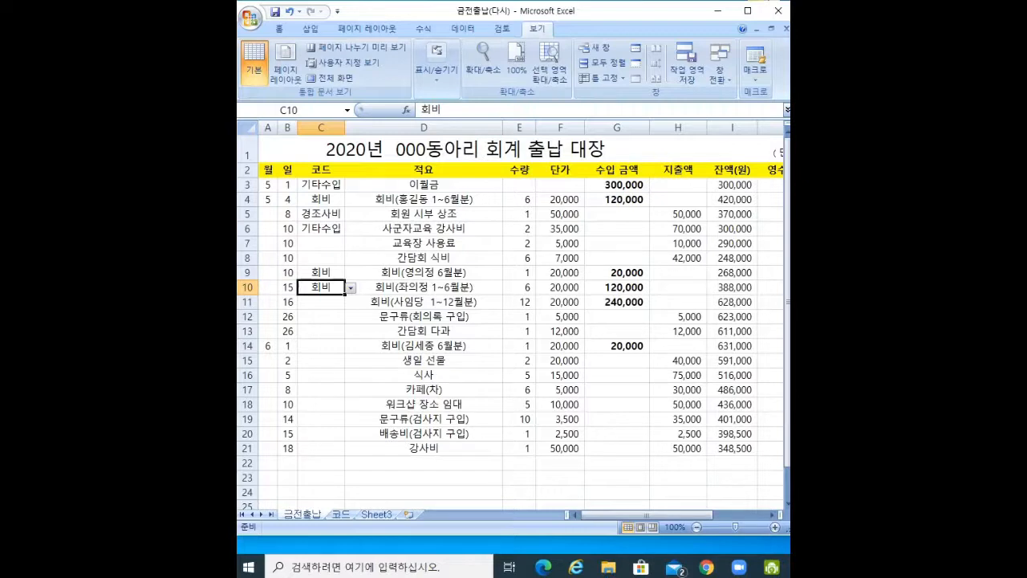
- Clear all code entries from the 코드 column in cells C3 to C21
click(321, 449)
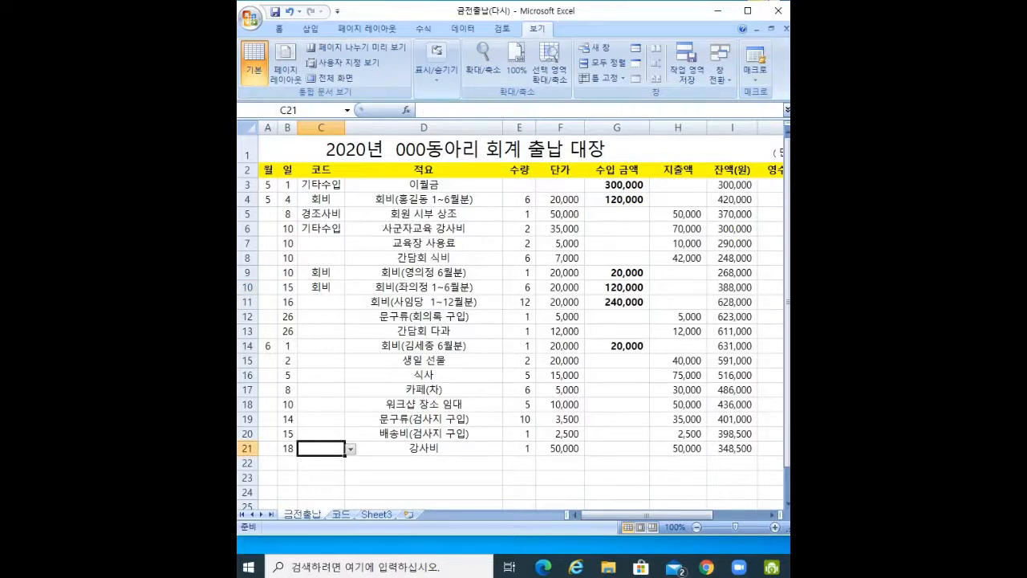
click(321, 185)
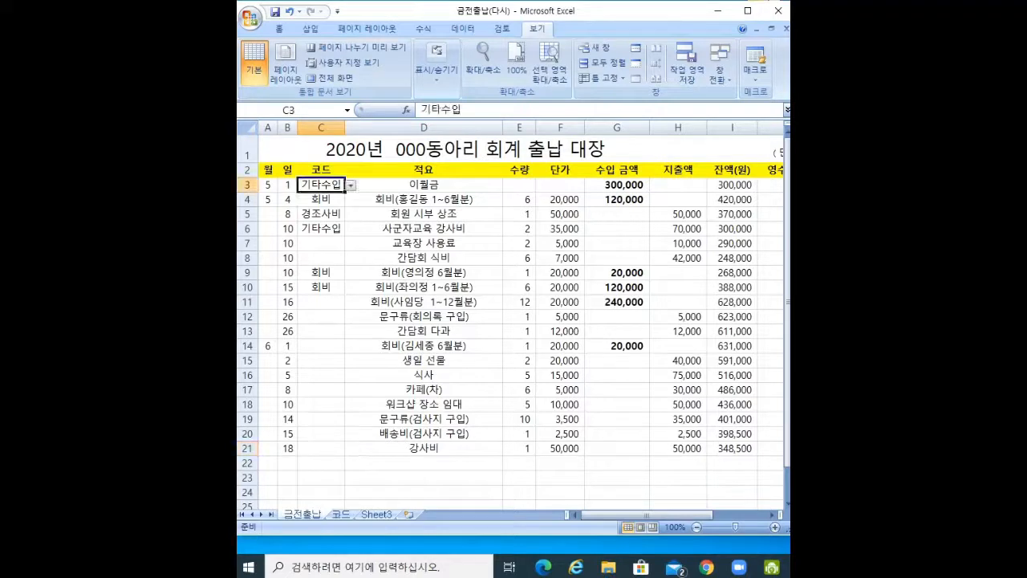
click(321, 449)
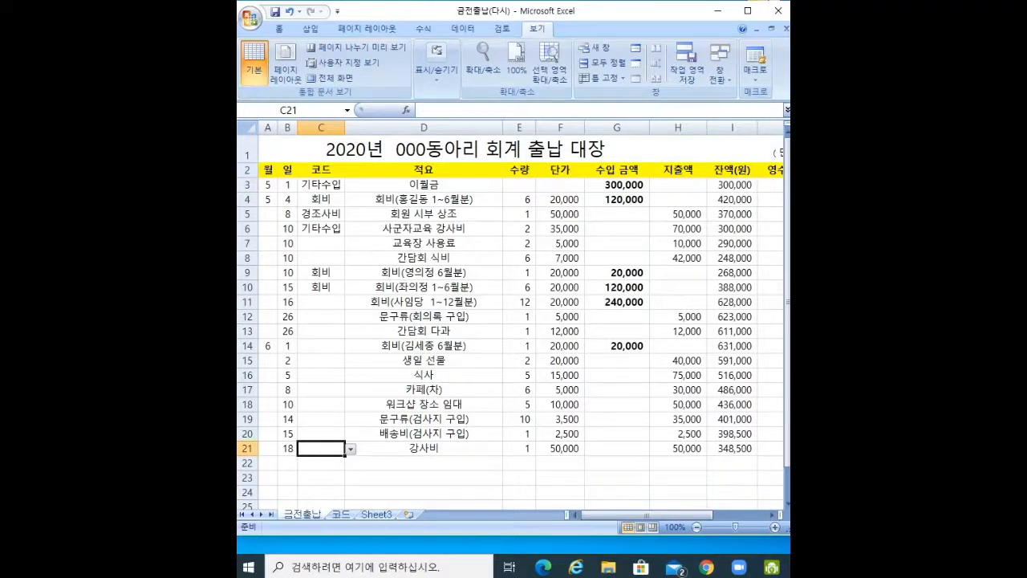
drag(321, 184, 321, 448)
key(Delete)
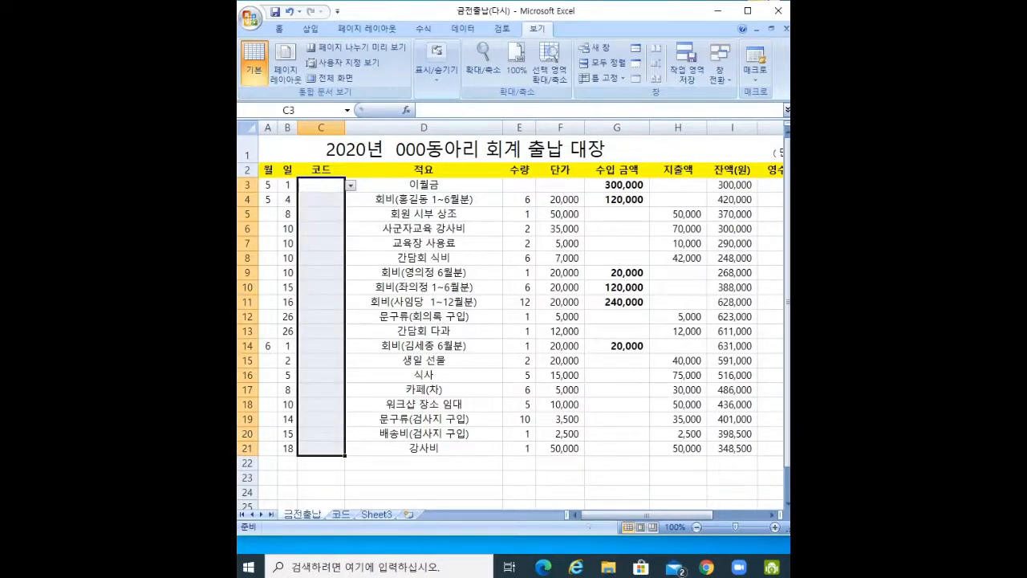
- Try inserting a widened blank column before the 코드 column, and remove it
click(424, 317)
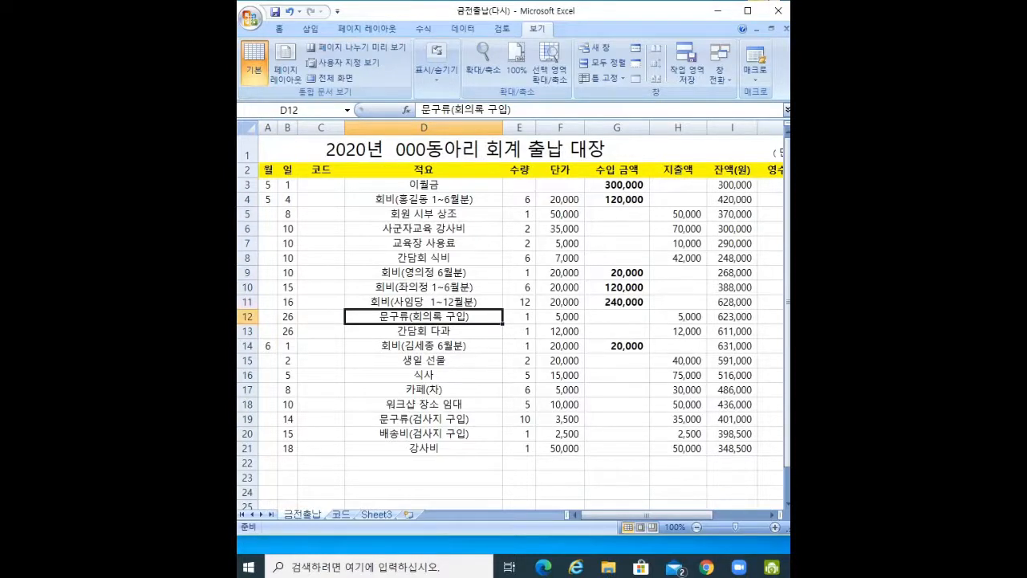
click(321, 185)
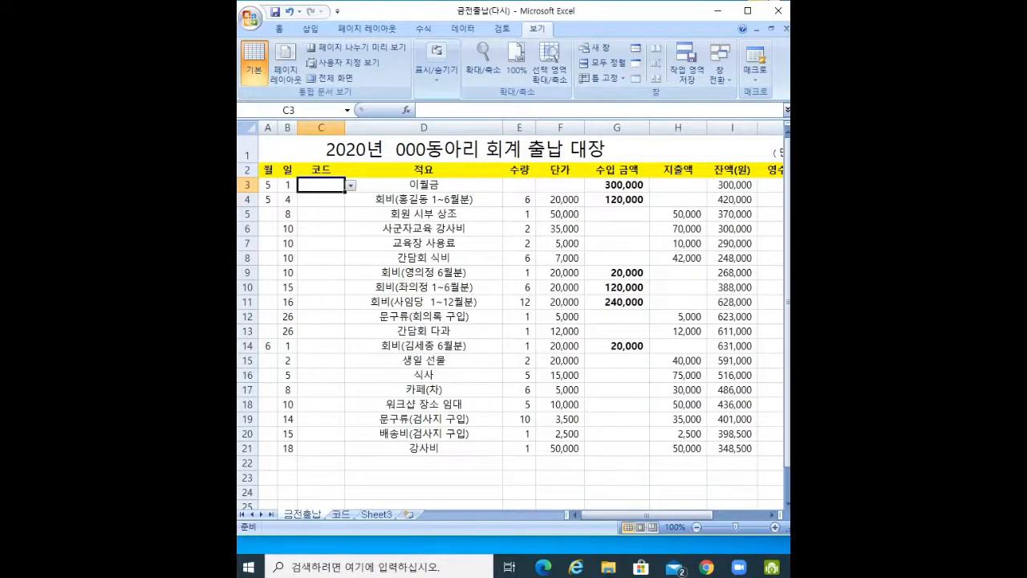
click(424, 214)
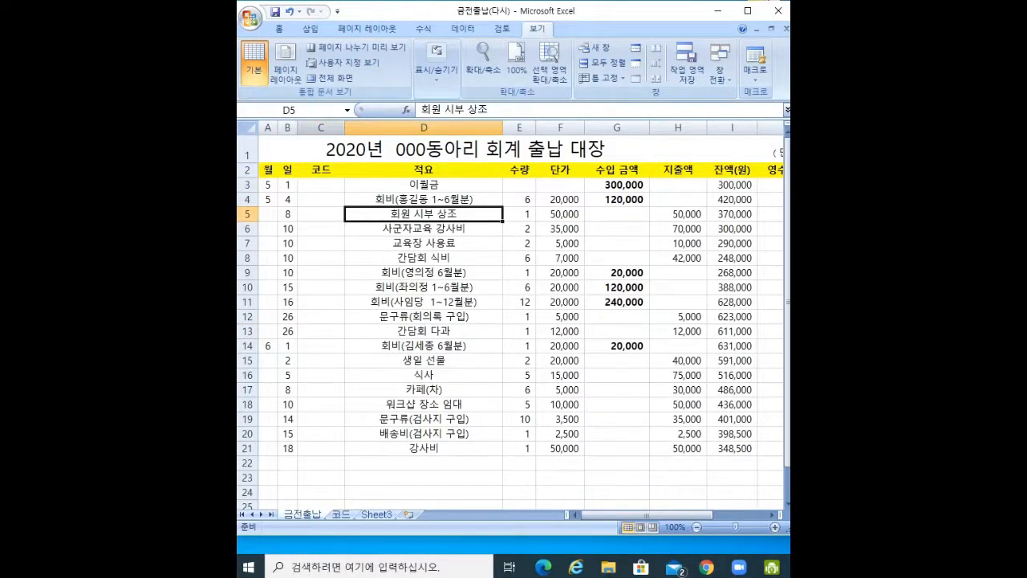
right_click(321, 128)
click(359, 199)
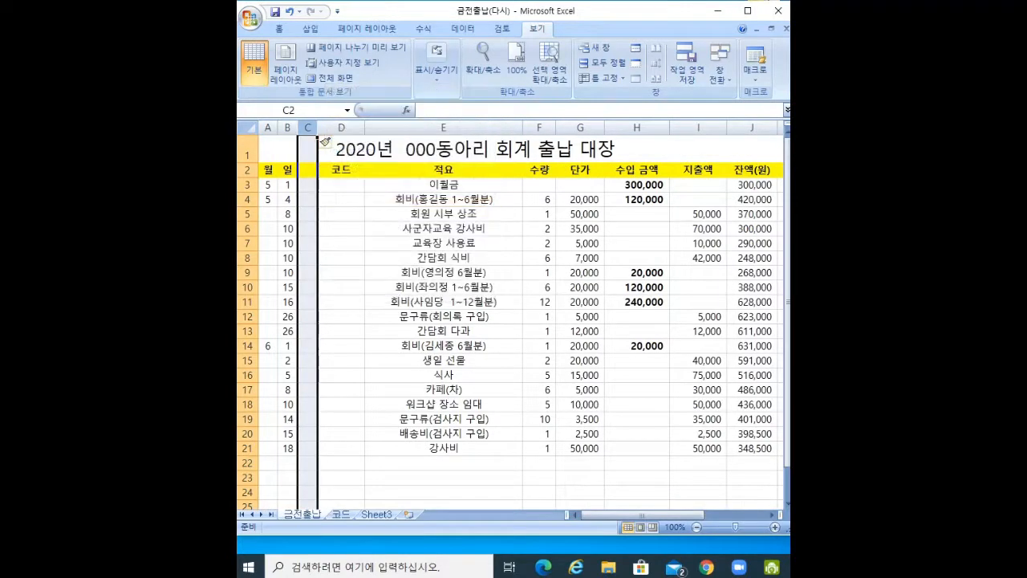
drag(318, 127, 342, 127)
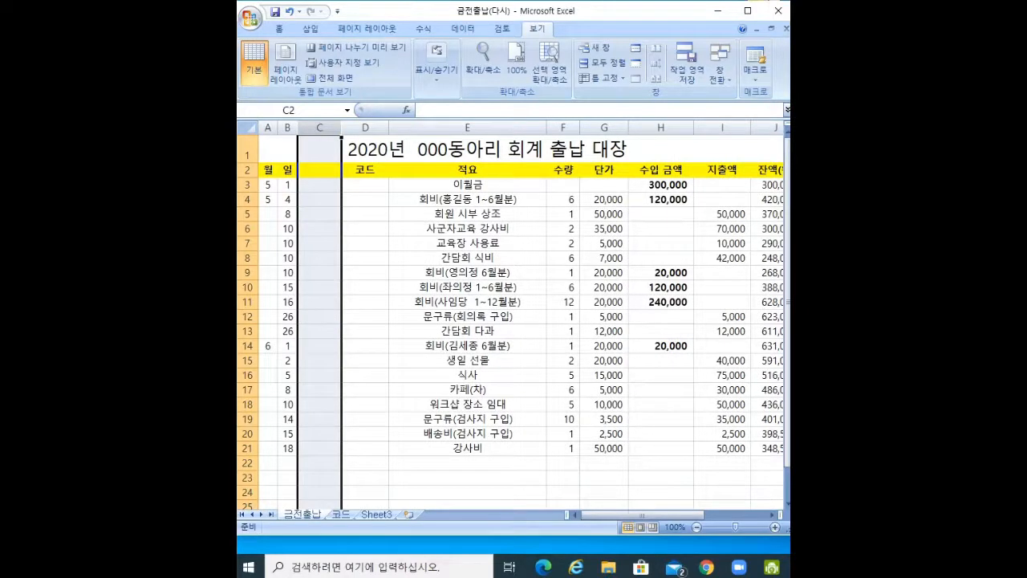
right_click(319, 127)
click(353, 216)
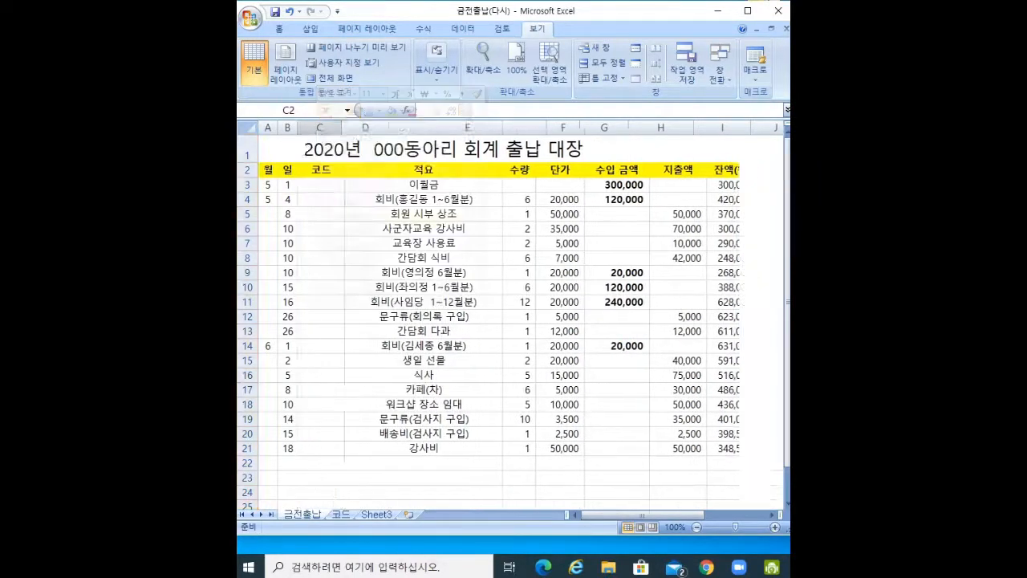
- Insert a blank column ahead of the 코드 column once more and delete it again
right_click(324, 128)
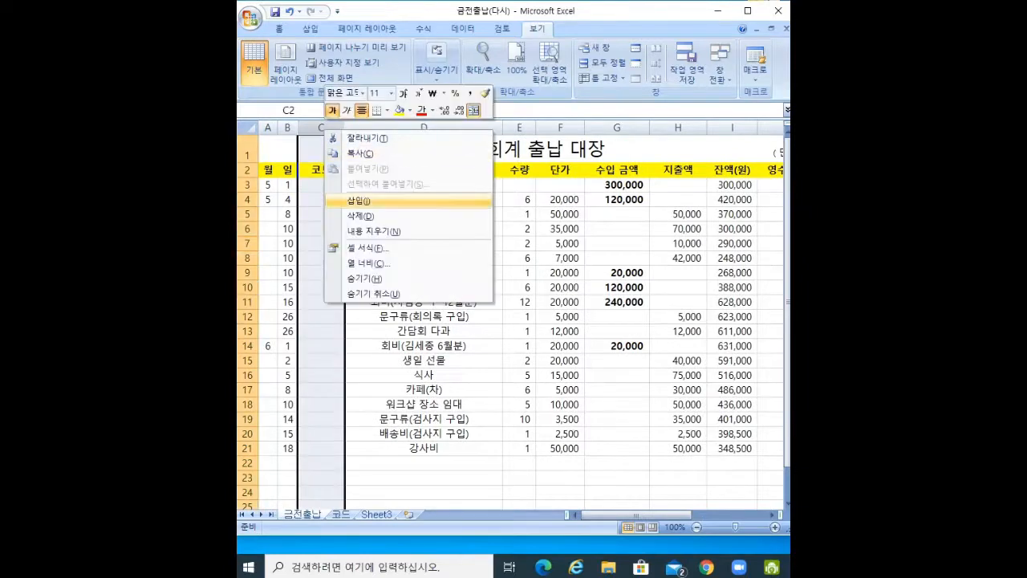
click(358, 201)
click(331, 128)
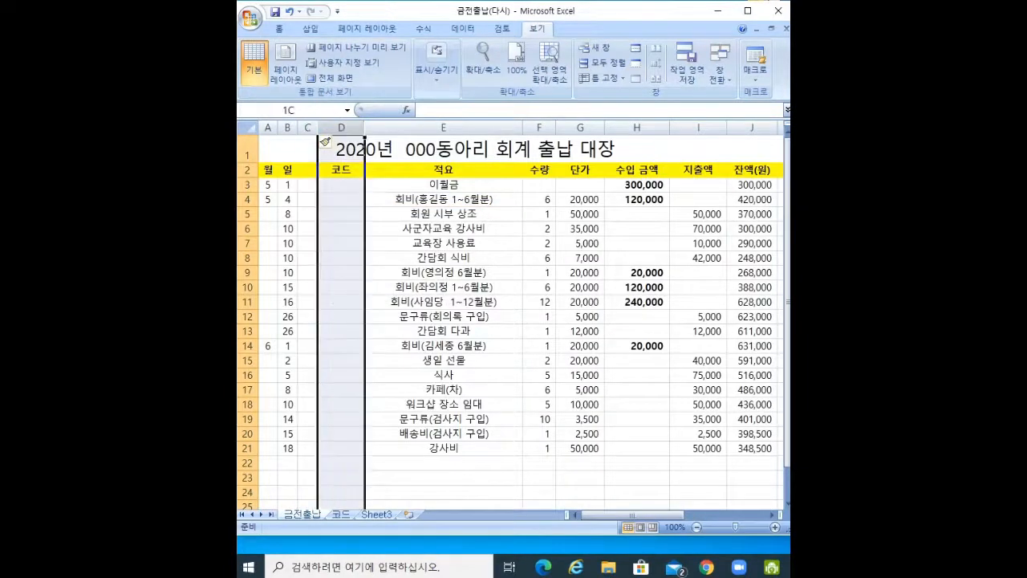
right_click(331, 127)
right_click(310, 128)
click(345, 216)
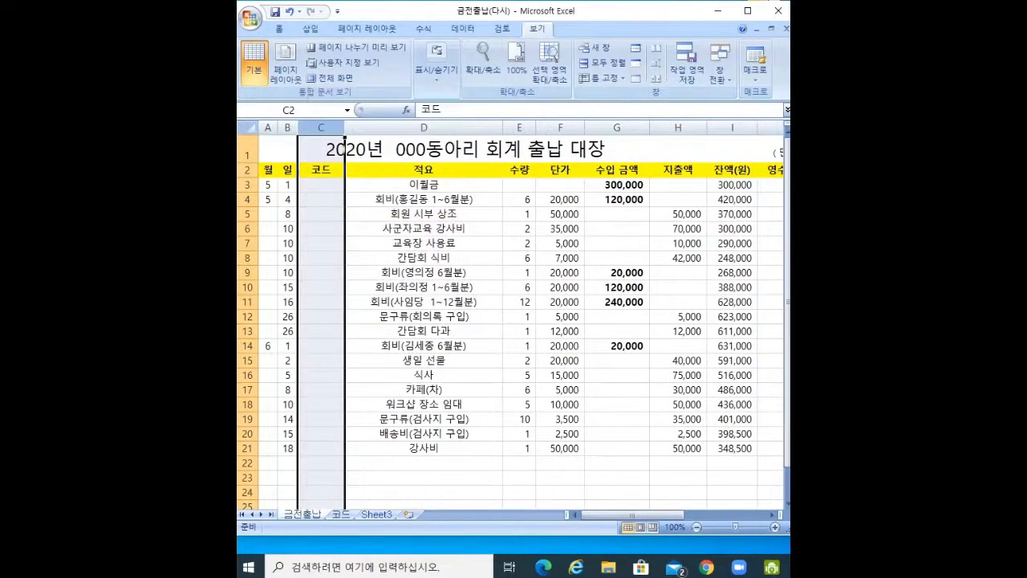
click(424, 287)
click(321, 185)
click(321, 243)
click(321, 346)
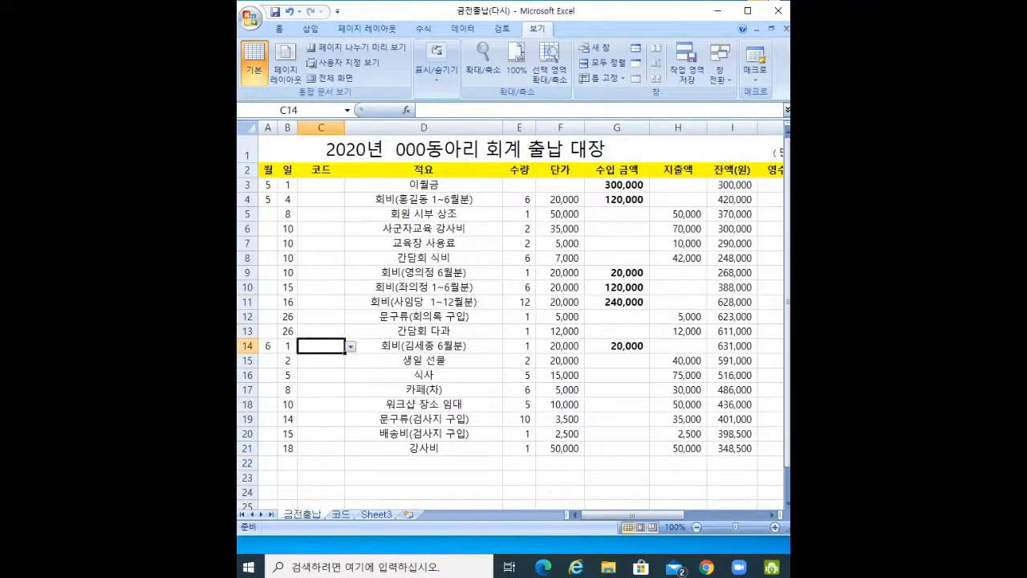
click(321, 288)
click(423, 273)
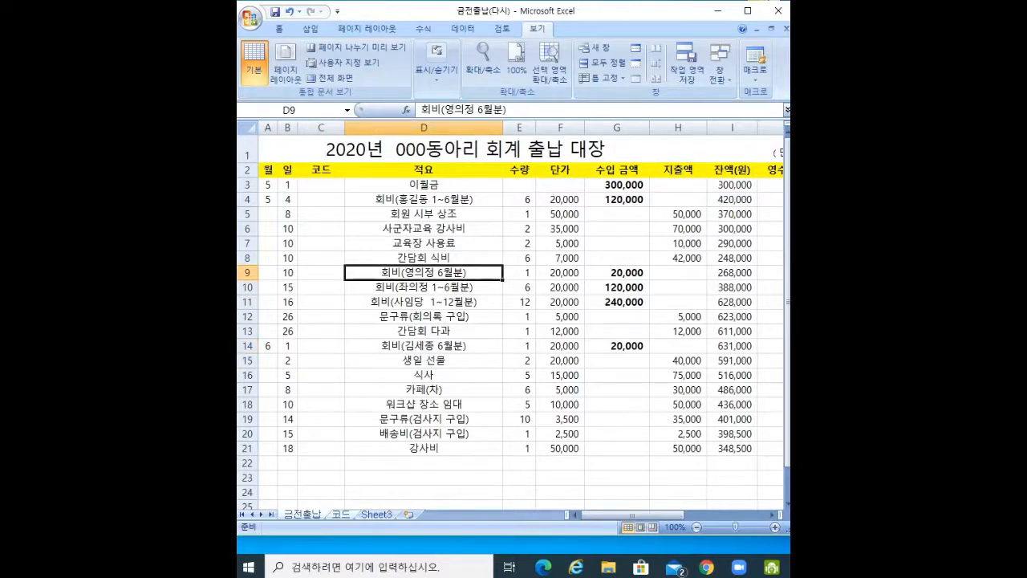
- Review the data validation settings of cell C3 in the 코드 column and close them without changes
click(321, 186)
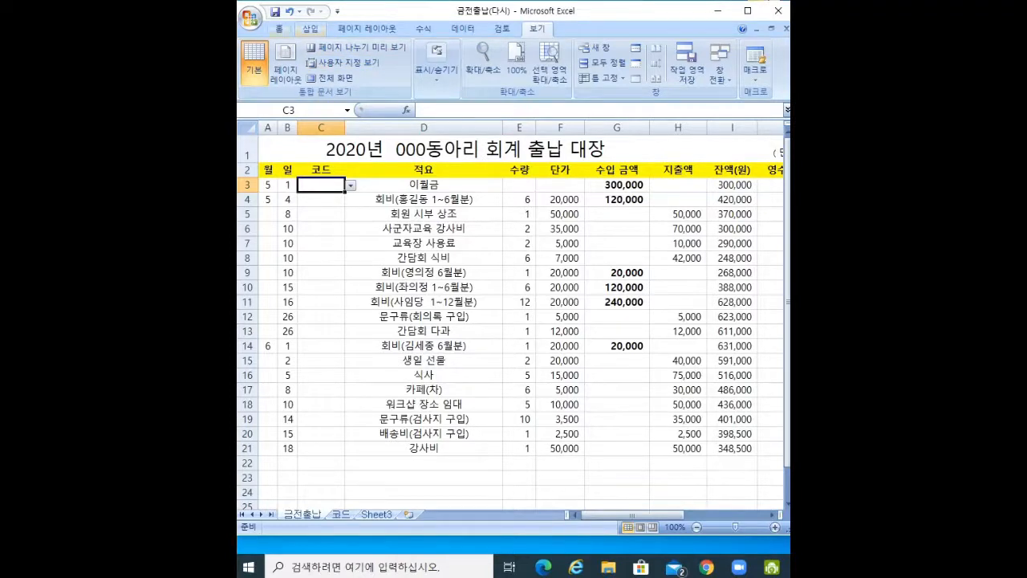
click(464, 28)
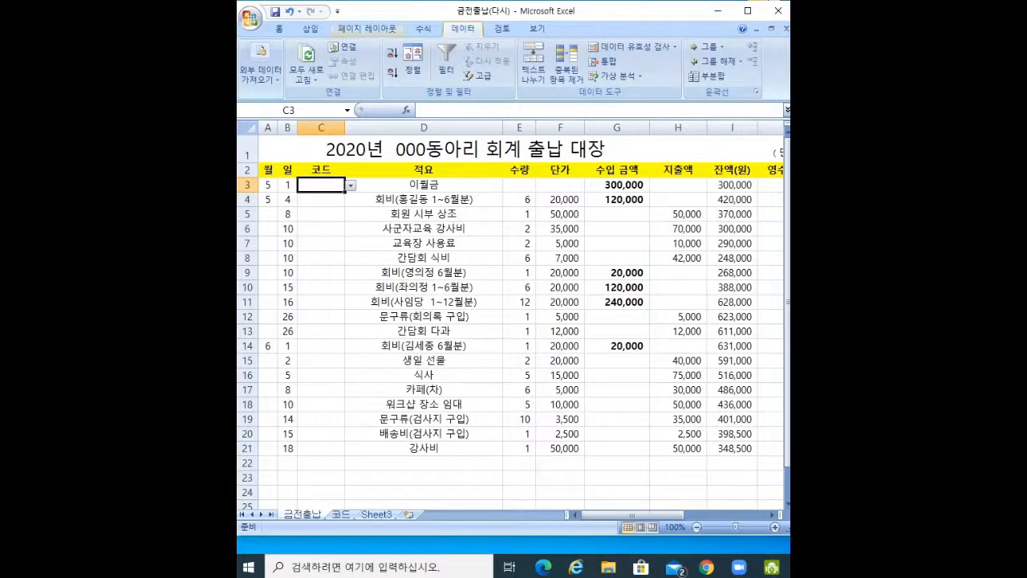
click(367, 28)
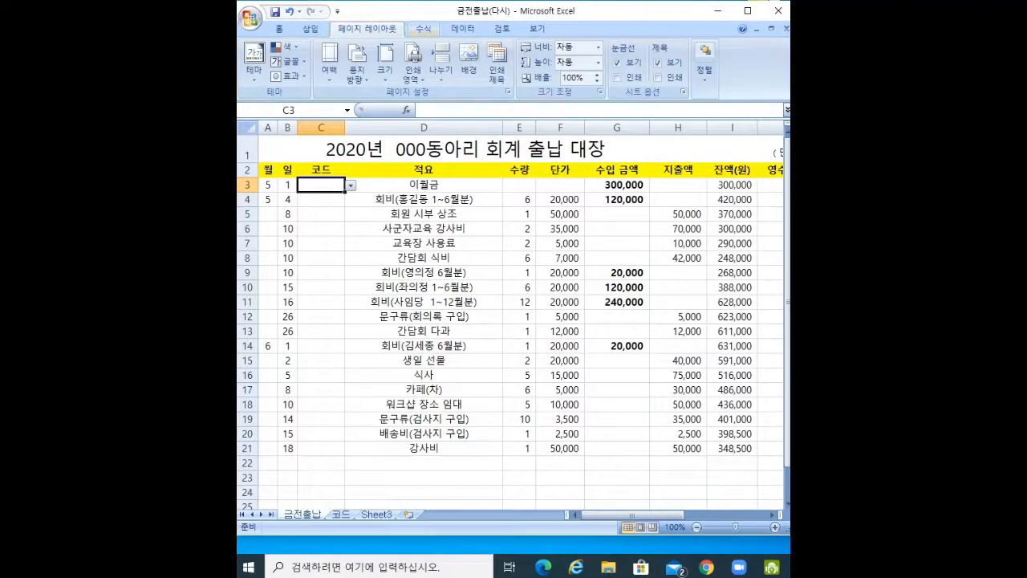
click(463, 28)
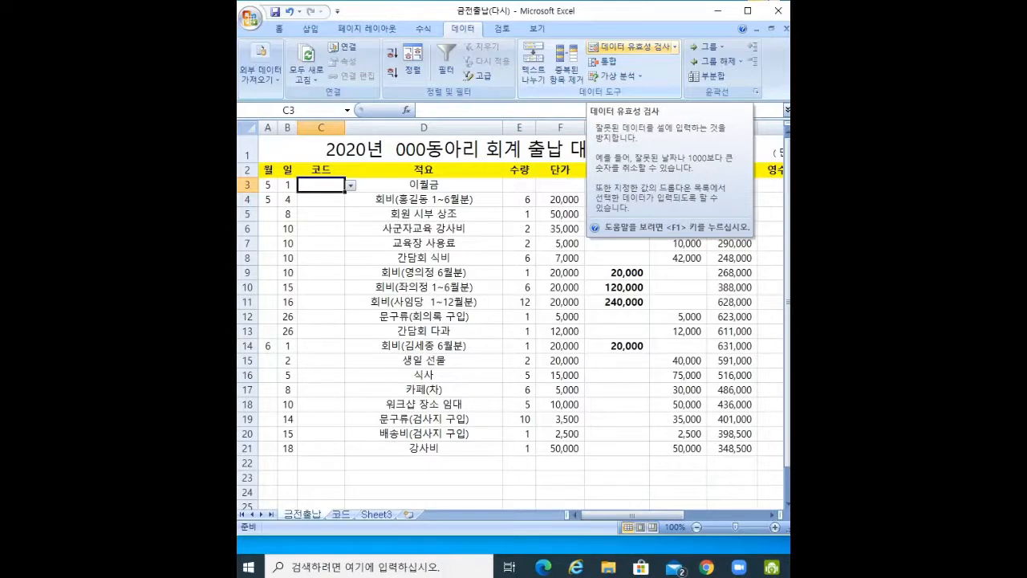
click(630, 46)
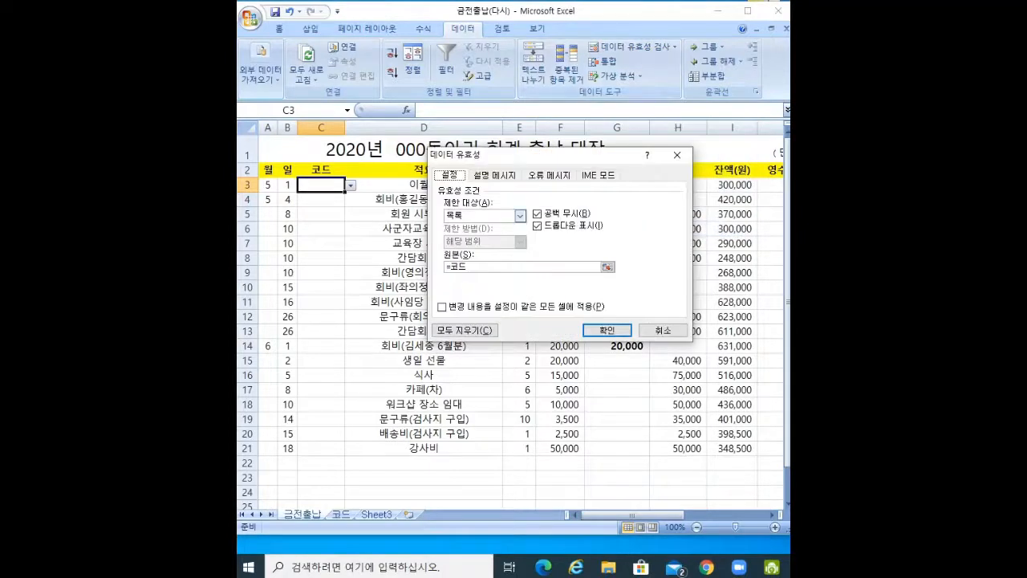
drag(500, 157, 490, 156)
click(653, 329)
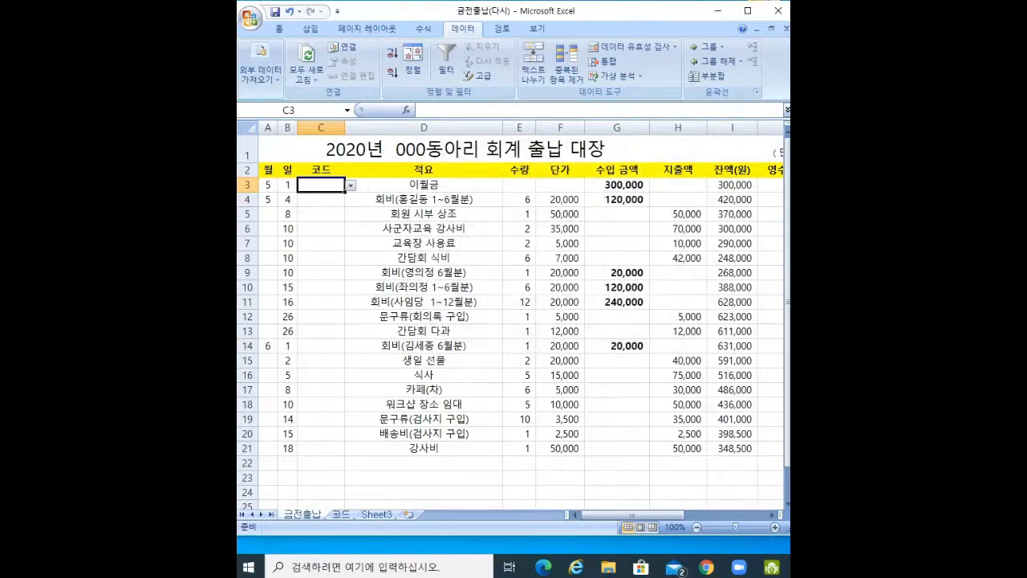
- Check several cells of the 코드 column between C3 and C21 for a drop-down arrow, and mark the range C3 to C24
click(321, 258)
click(321, 345)
click(321, 243)
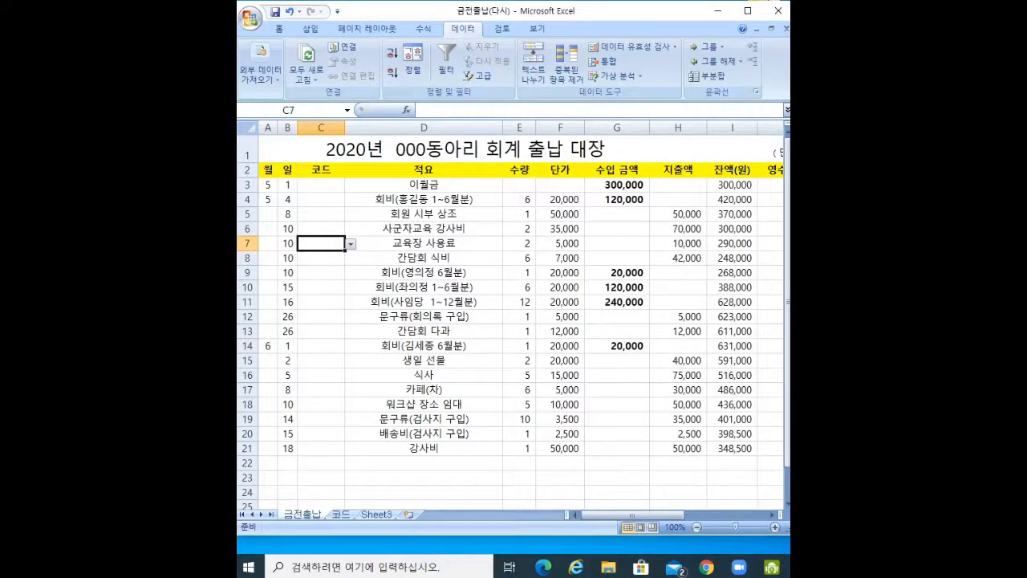
click(321, 346)
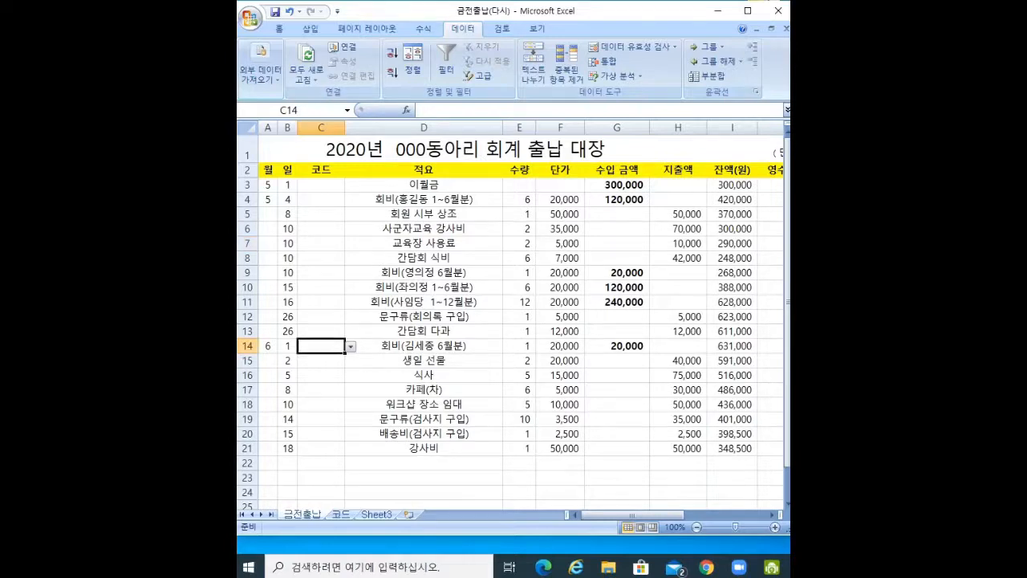
click(321, 184)
click(321, 257)
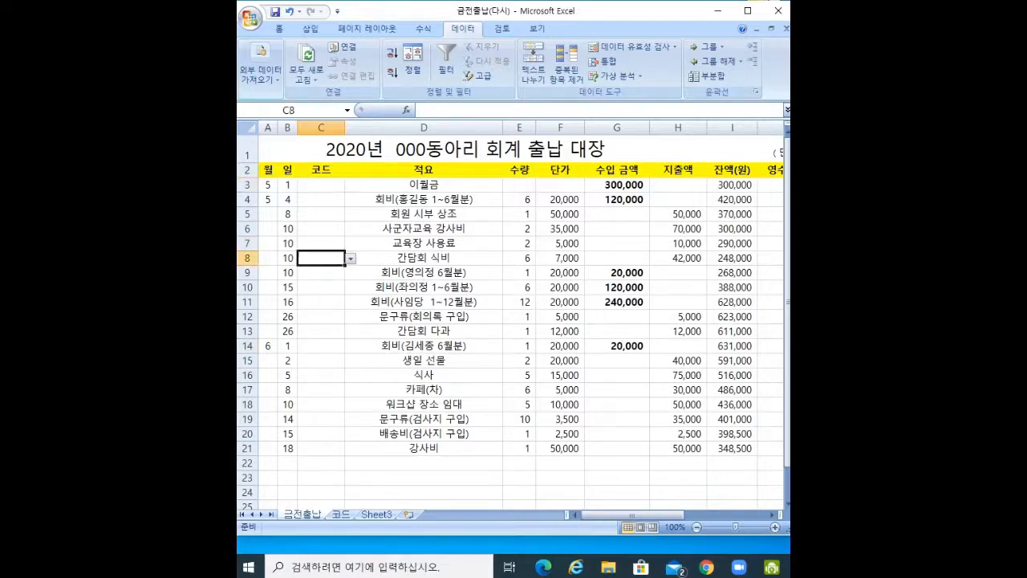
click(321, 317)
click(321, 390)
click(321, 448)
drag(321, 185, 321, 492)
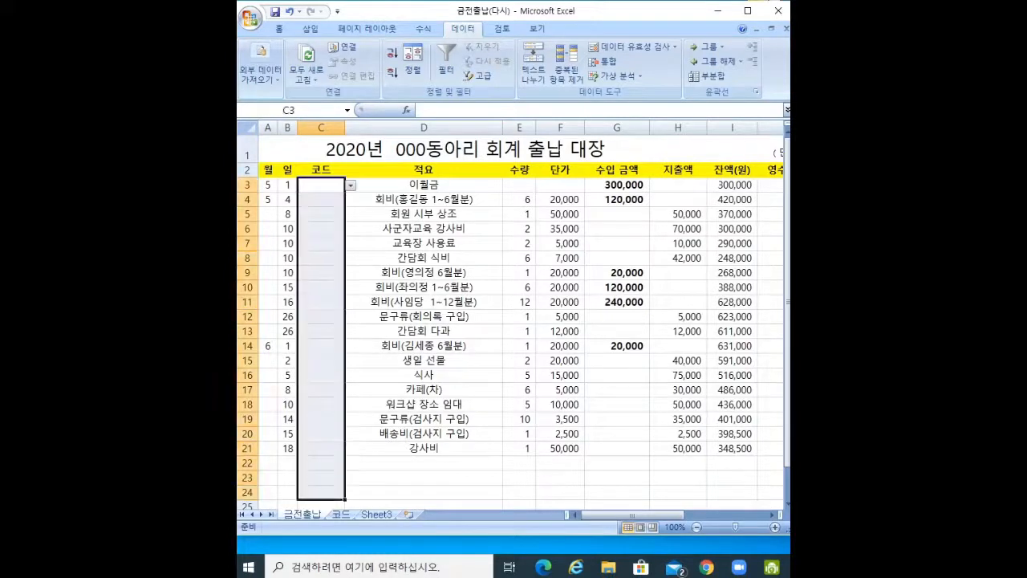
- Examine how far down the 코드 column the drop-down validation extends, starting from cell C3
click(321, 185)
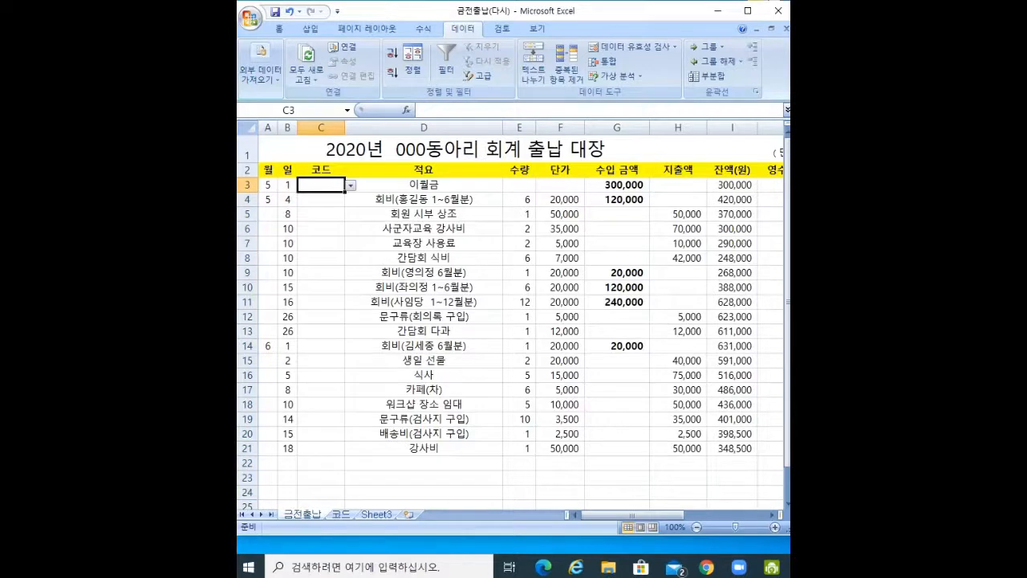
key(Down)
key(Down)
key(Down)
key(Down)
key(Down)
key(Down)
key(Down)
key(Down)
key(Down)
key(Down)
key(Down)
key(Down)
key(Down)
key(Down)
key(Down)
key(Down)
key(Down)
key(Down)
key(Down)
key(Down)
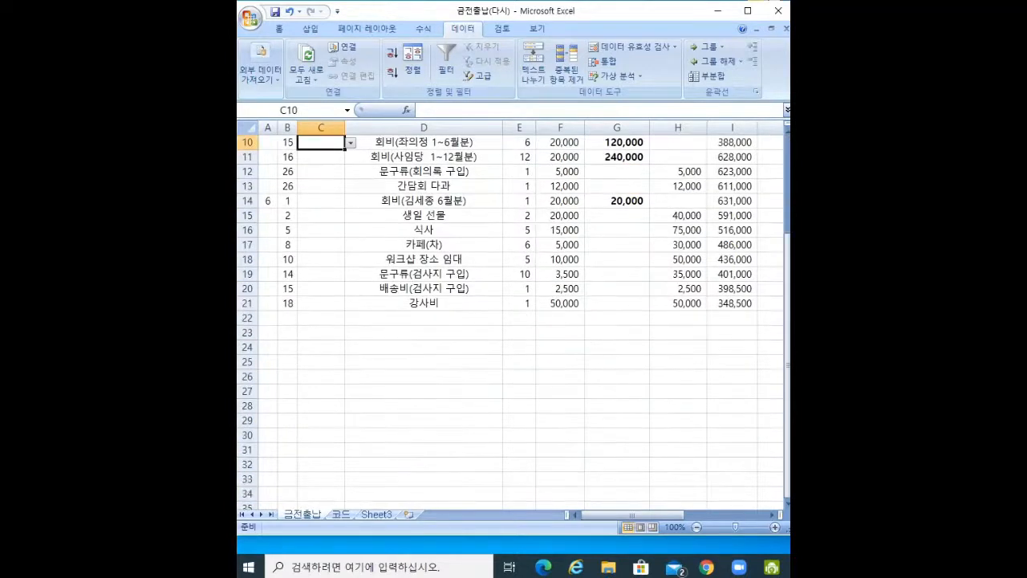
scroll(321, 406, up, 3)
scroll(321, 406, down, 4)
click(321, 406)
scroll(321, 406, down, 3)
scroll(514, 321, up, 15)
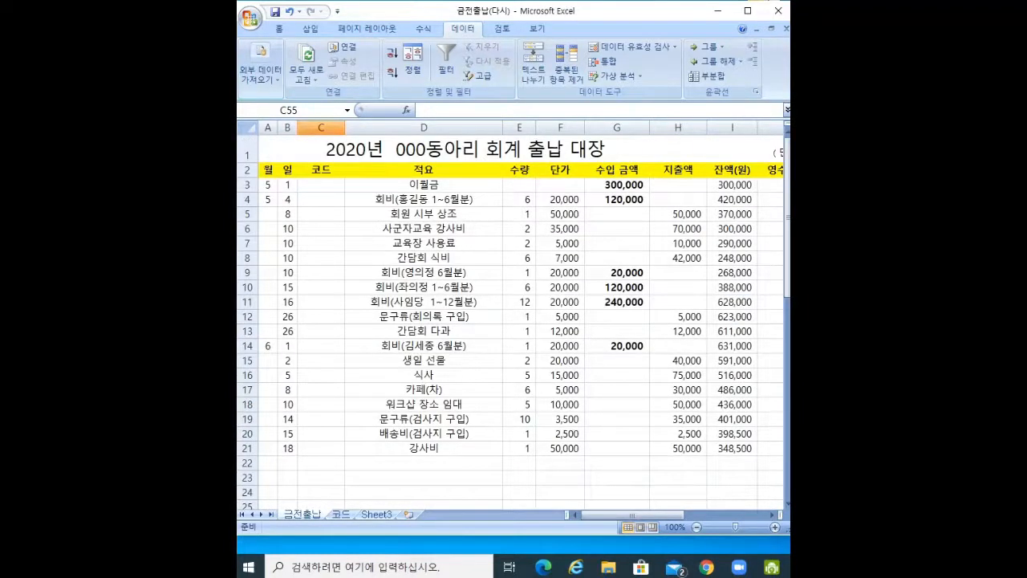
- Open the data validation settings for the entire column C, extending the validation to cells that lack it
click(321, 127)
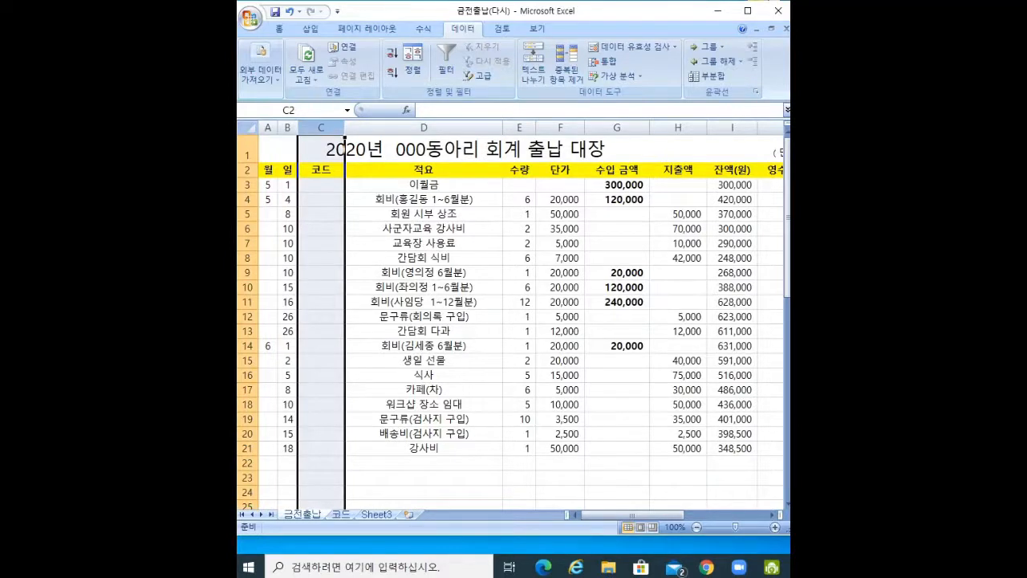
scroll(513, 321, down, 20)
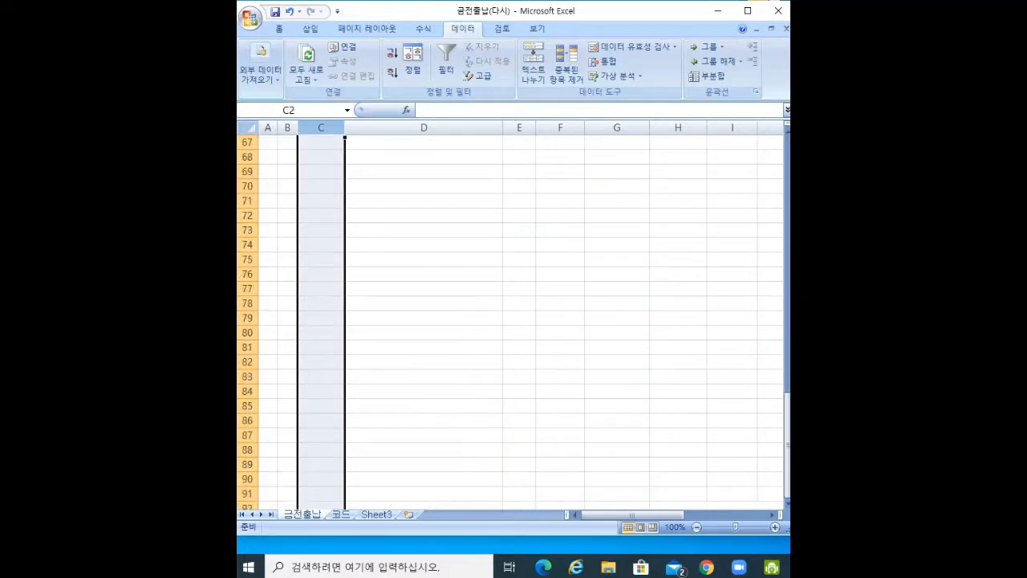
scroll(514, 321, up, 20)
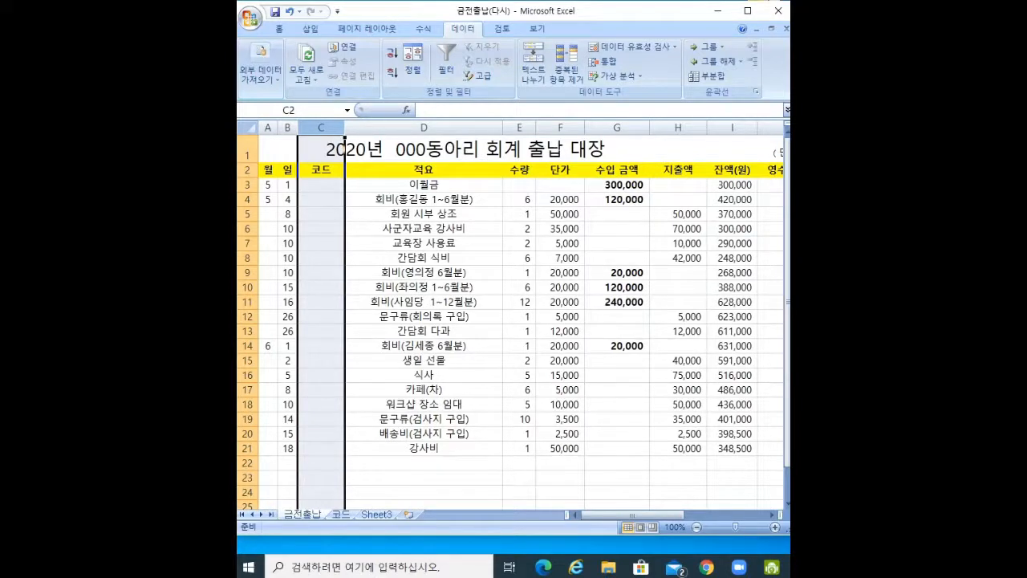
click(321, 170)
click(321, 128)
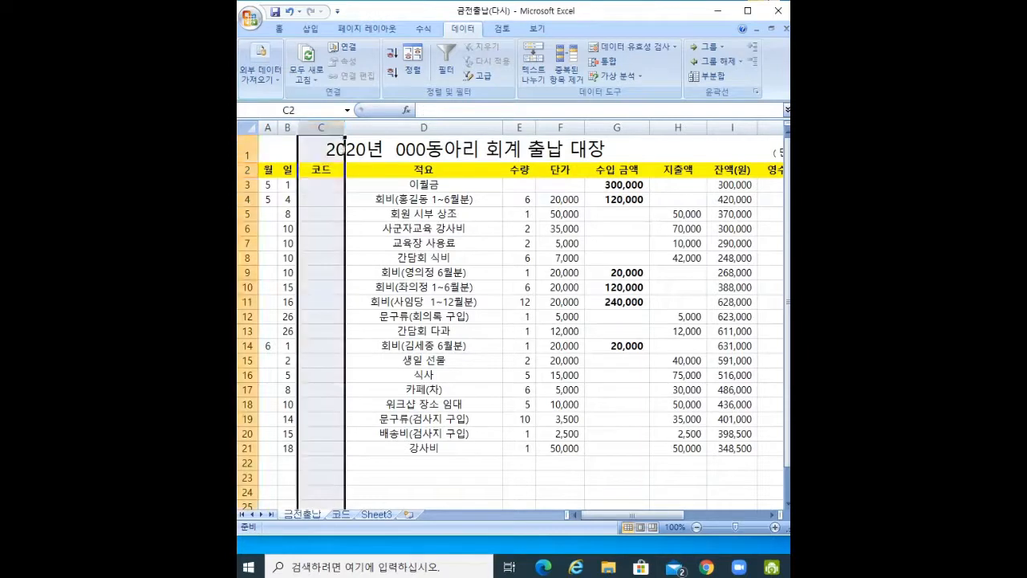
click(618, 46)
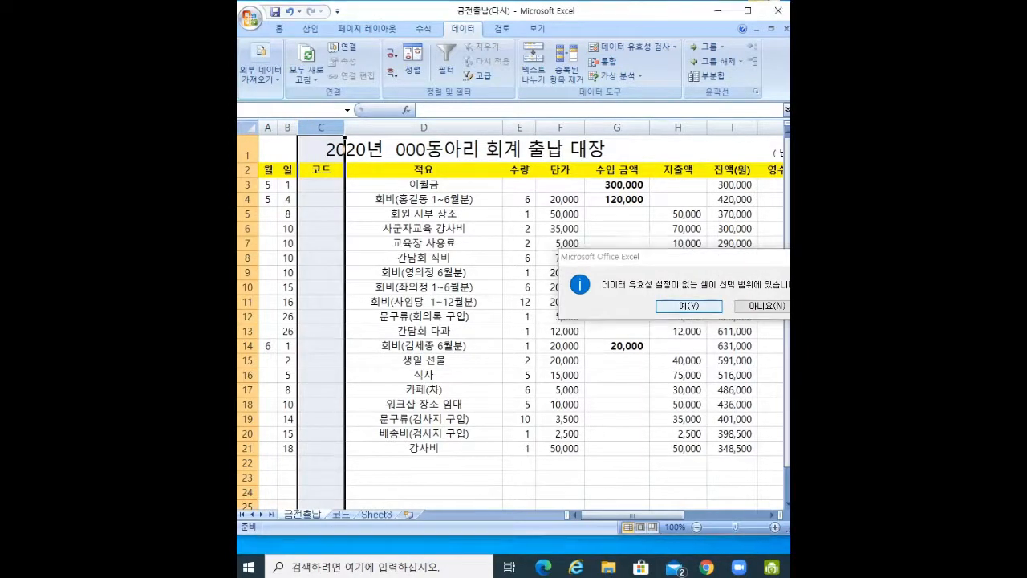
key(Return)
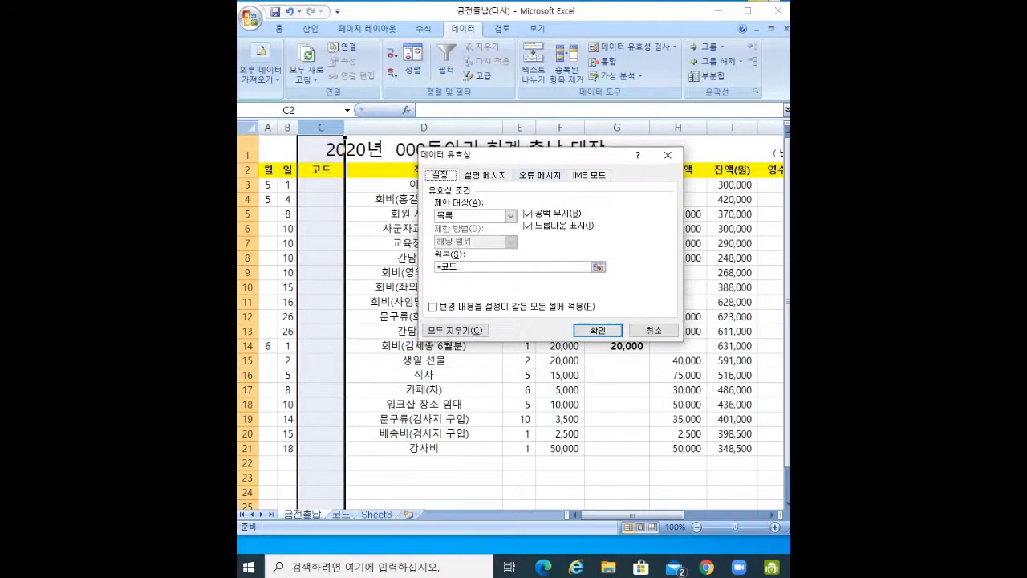
click(597, 329)
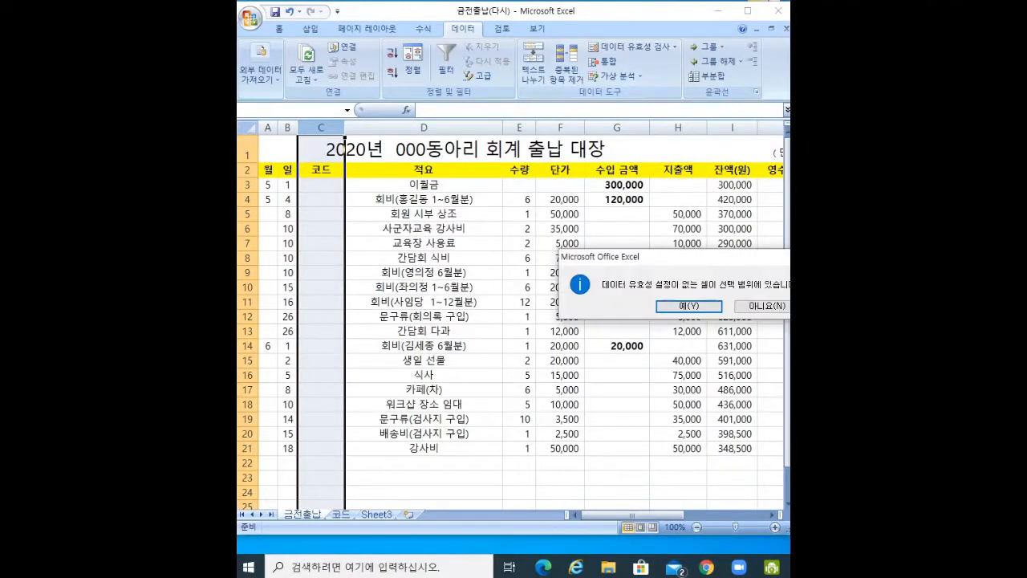
click(689, 306)
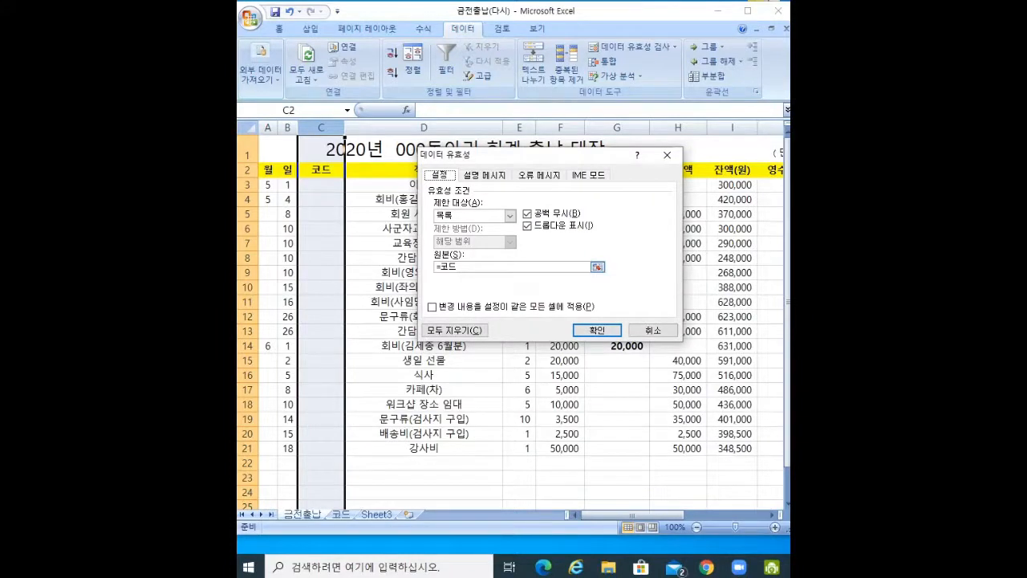
- Replace the validation list source for column C with the entries 수입,가타수입,강사비,회의비
drag(522, 158, 548, 160)
click(624, 270)
text(수입)
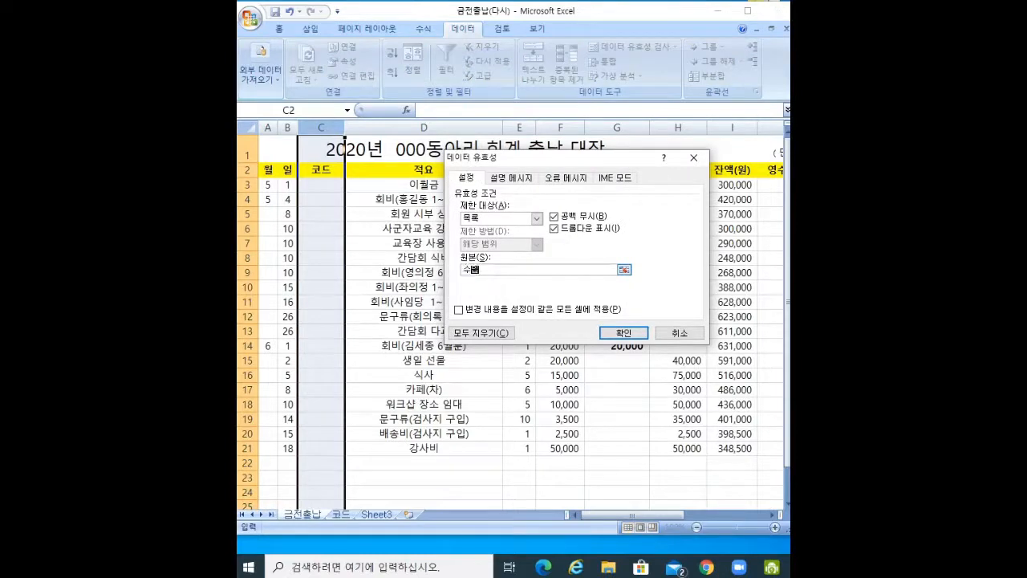
text(,)
text(지)
text(타수입)
text(,강사)
text(비,)
text(회의비)
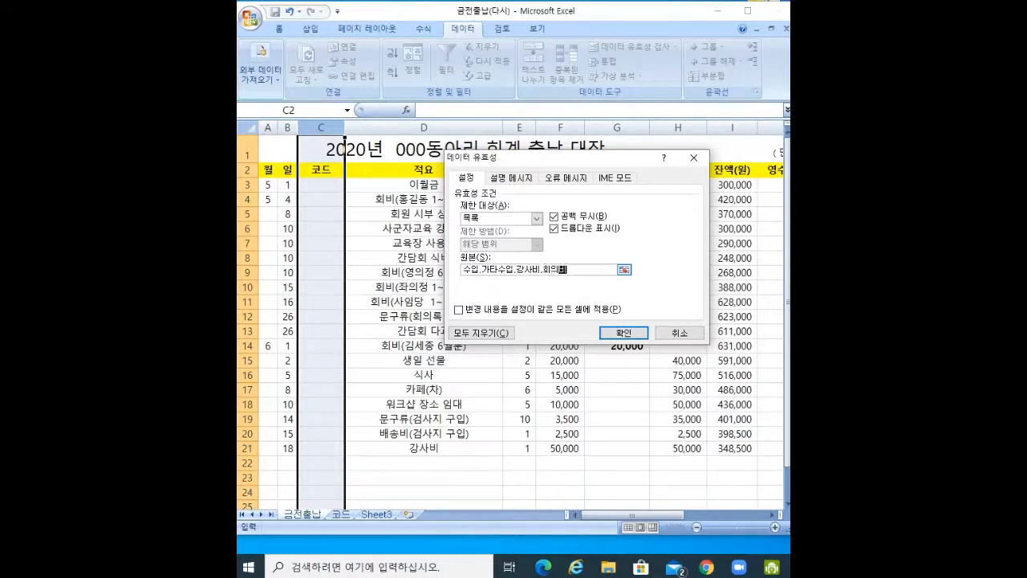
- Add 운영ㅇ무루품구입 as a fifth entry to the list source and apply the validation to column C
text(,운영ㅇ물품구입)
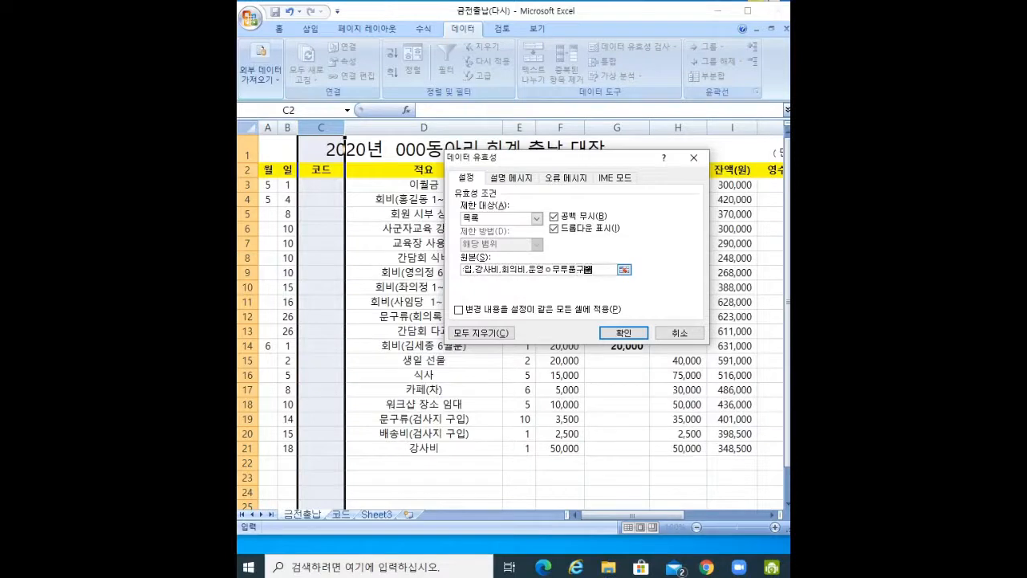
key(Left)
key(BackSpace)
key(BackSpace)
key(BackSpace)
key(BackSpace)
key(BackSpace)
key(Return)
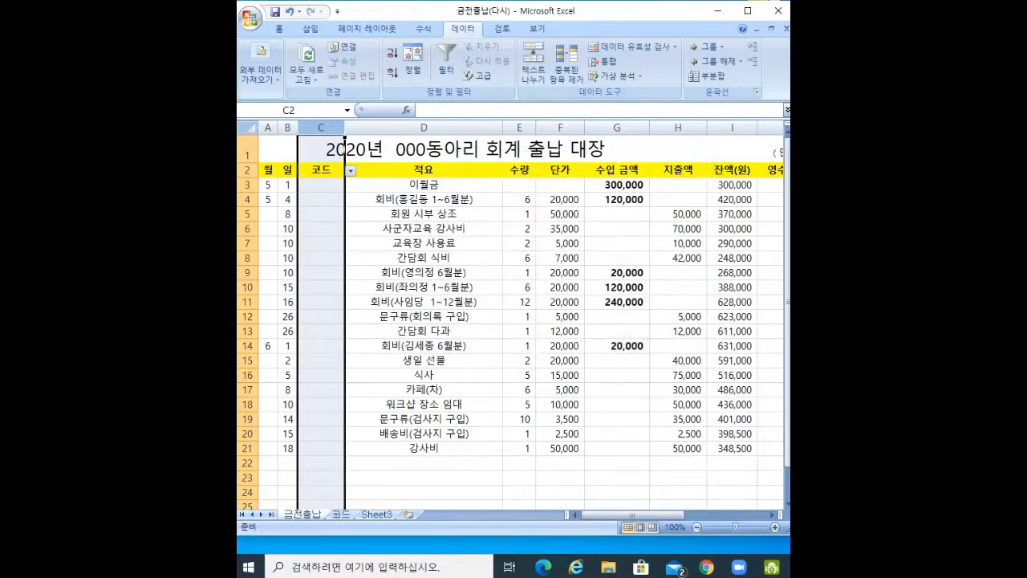
- Check the drop-down choices in the 코드 header cell C2 and in cell C3 without picking one
click(321, 170)
click(351, 171)
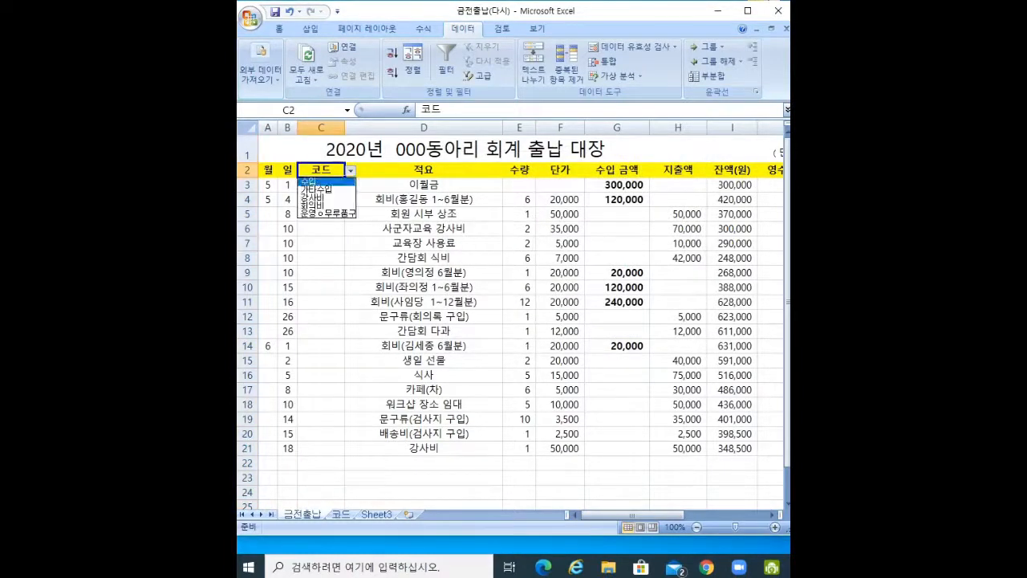
key(Escape)
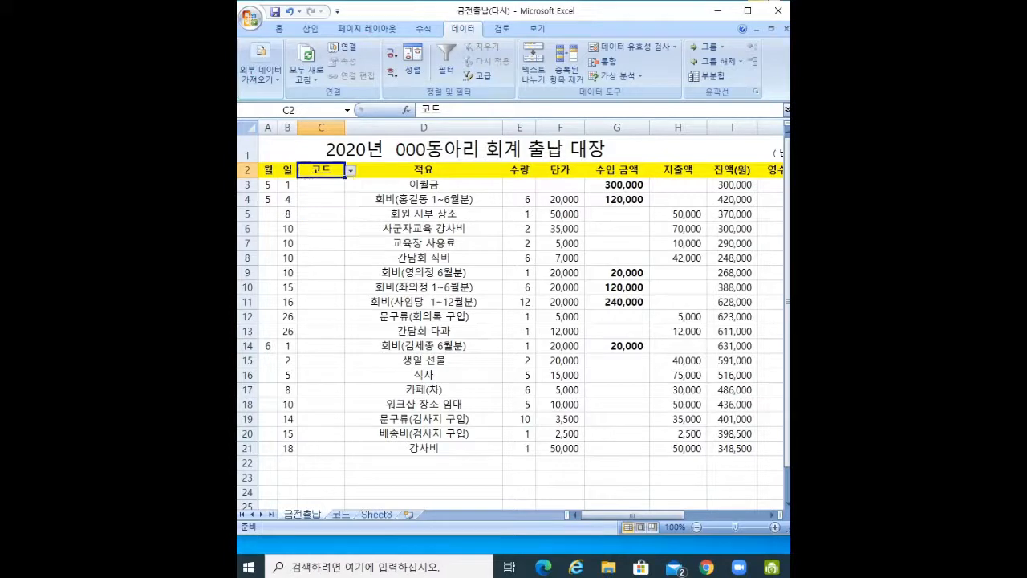
click(321, 184)
click(350, 186)
key(Escape)
- Check the drop-down choices in cells C10 and C12 without picking one
click(321, 287)
click(351, 288)
click(350, 288)
click(321, 317)
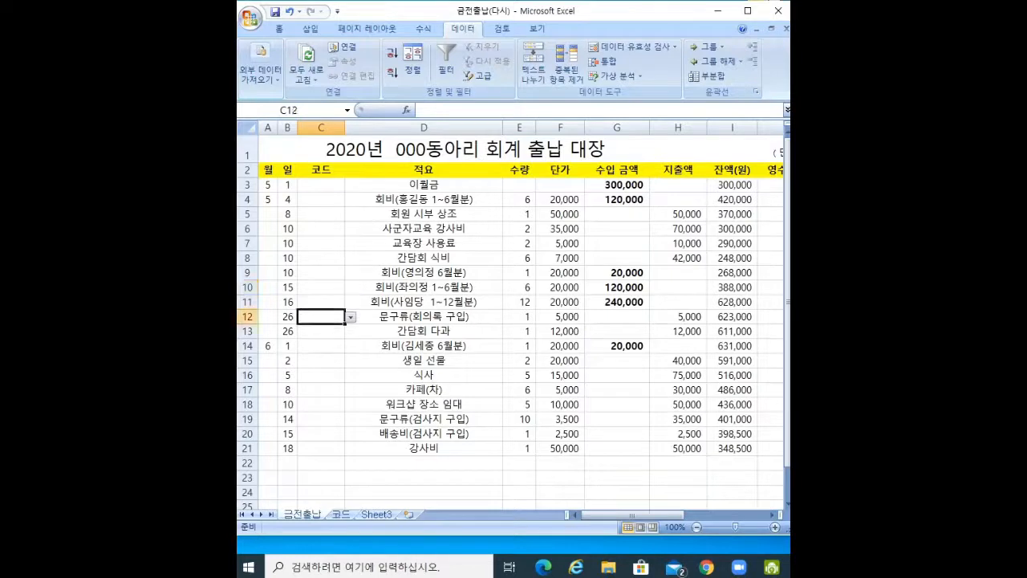
click(351, 318)
click(351, 318)
click(321, 185)
- Clear all data validation from the 코드 header cell C2
click(321, 170)
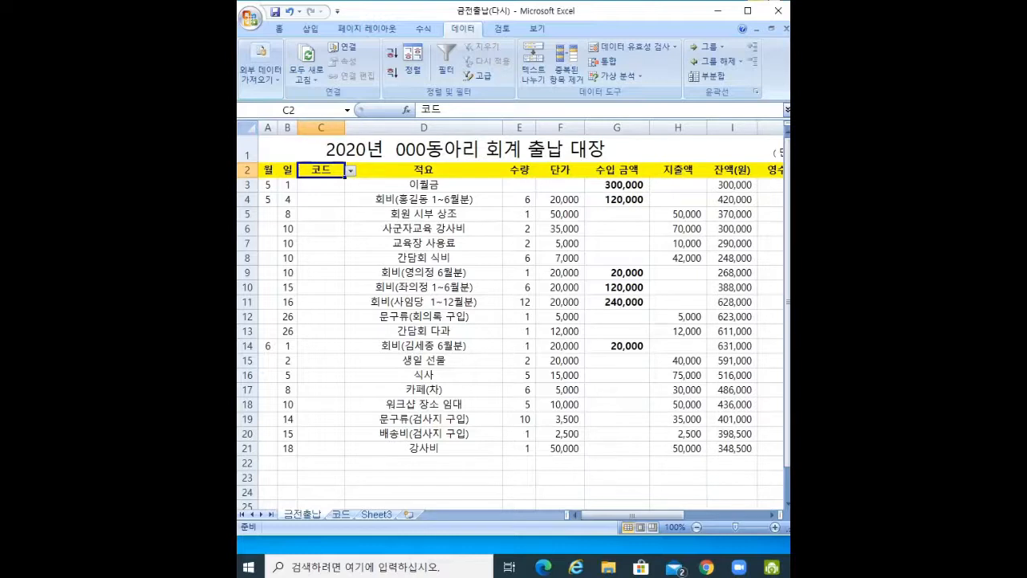
click(630, 46)
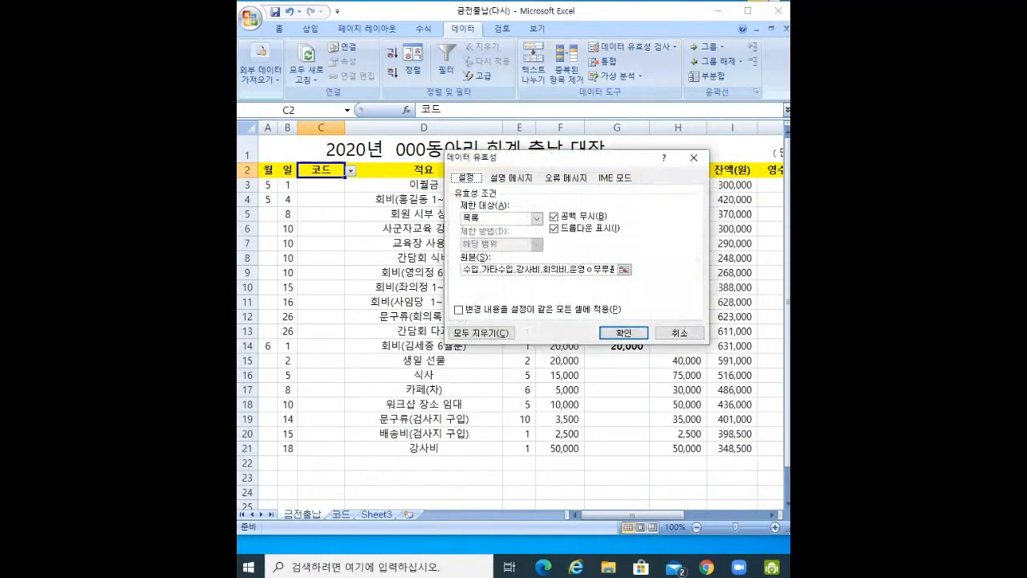
click(480, 332)
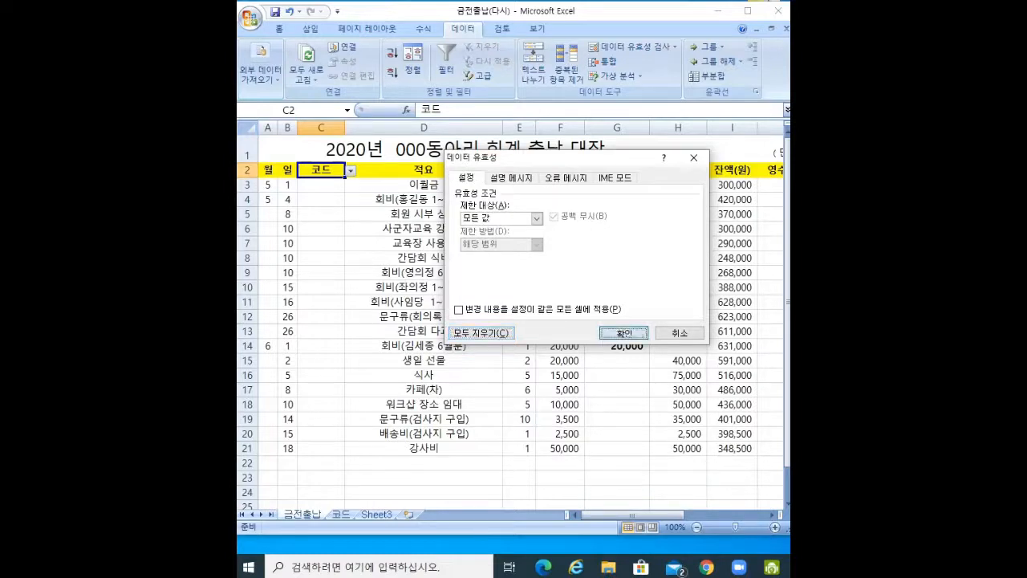
click(624, 333)
- Compare the header cell C2 with cells C4, C7, C9 and C10 for a drop-down arrow
click(321, 200)
click(321, 243)
click(321, 272)
click(321, 170)
click(321, 288)
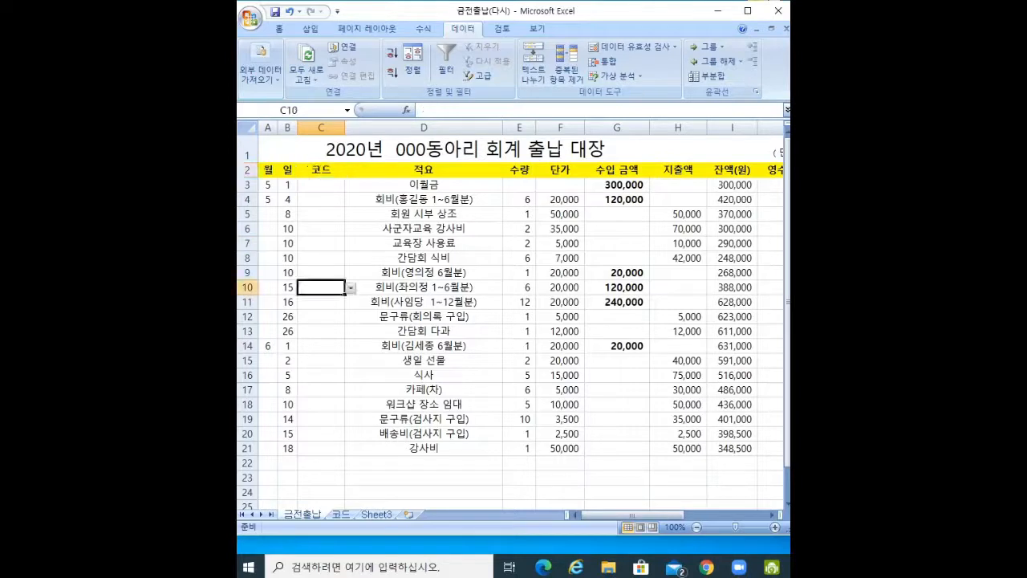
- Clear all data validation settings from the entire column C, including the cells without validation
click(321, 128)
click(630, 46)
drag(703, 257, 512, 199)
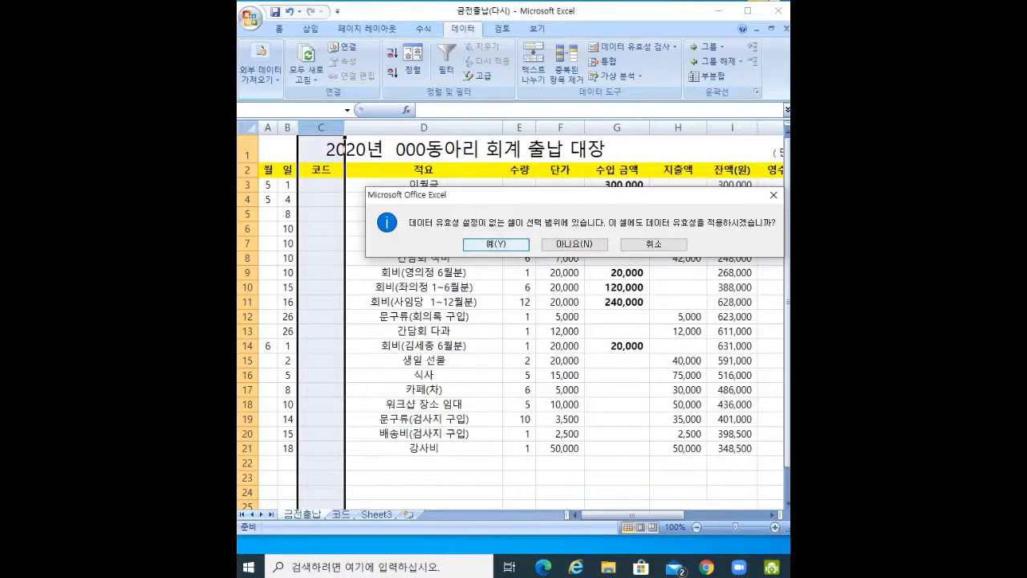
key(Return)
click(481, 333)
click(624, 333)
- Go down the 코드 column from cell C2 to C15 and check the cells for drop-down arrows
click(321, 170)
key(Down)
key(Down)
key(Down)
key(Down)
key(Down)
key(Down)
key(Down)
key(Down)
key(Down)
key(Down)
key(Down)
key(Down)
key(Down)
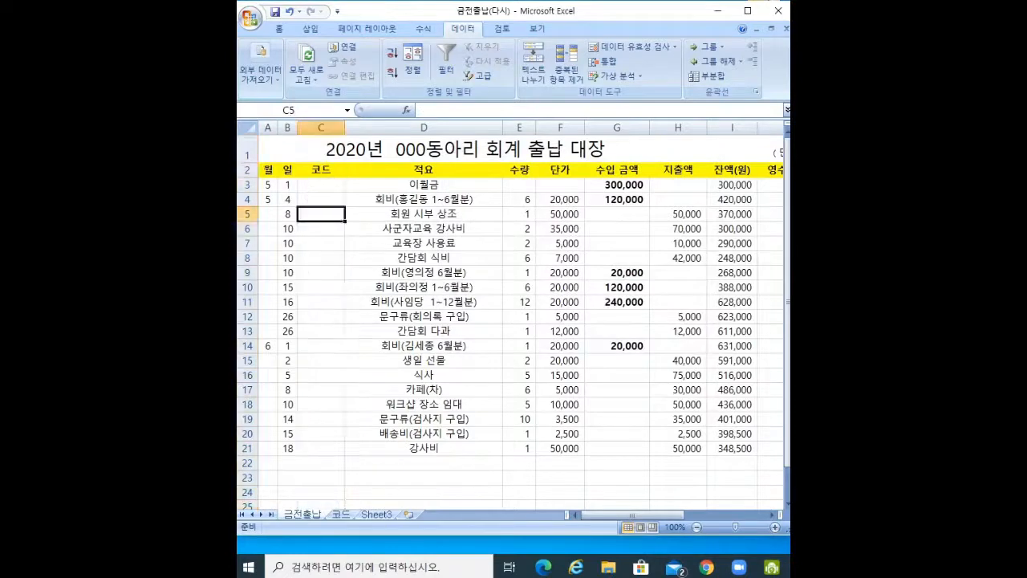
scroll(513, 321, down, 1)
scroll(514, 321, up, 1)
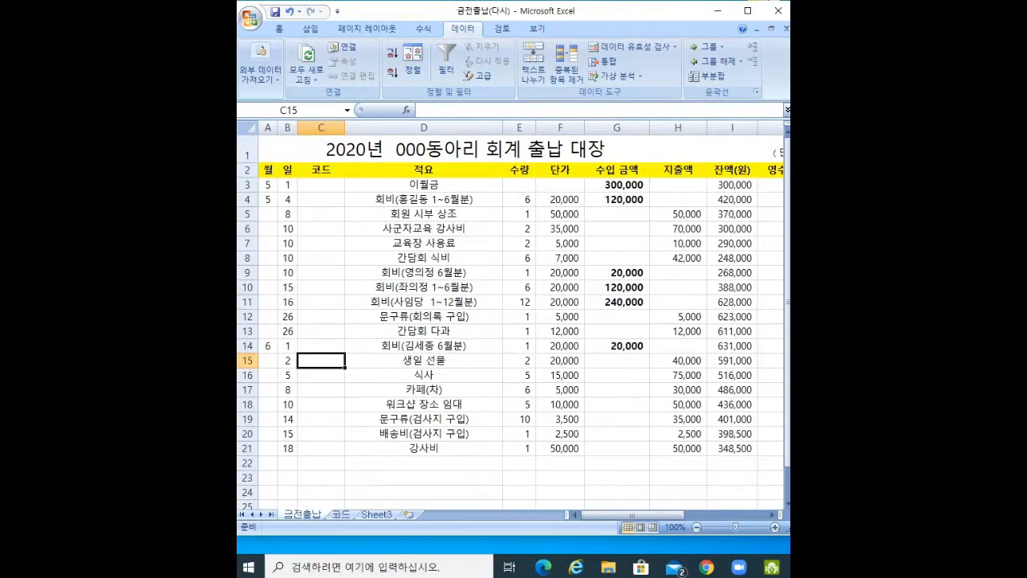
- Check cells C2 and C8 for drop-down arrows and select the whole column C
click(321, 170)
click(321, 259)
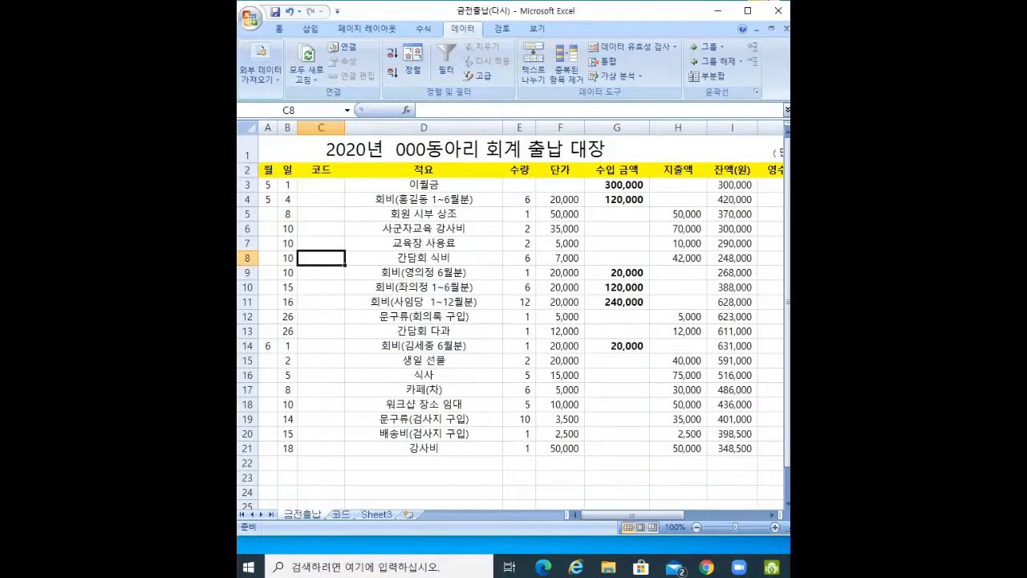
click(321, 128)
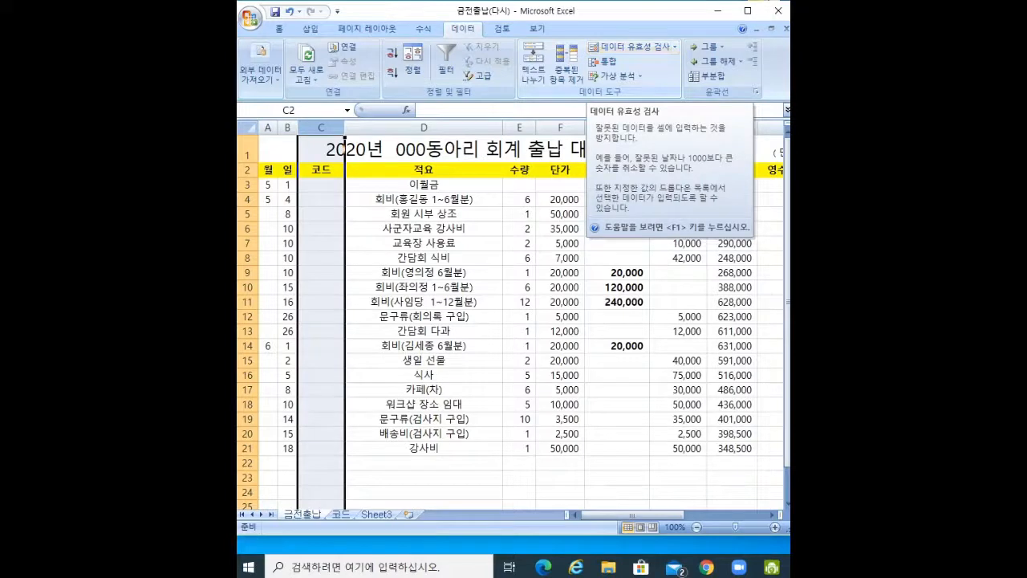
- Review each code name in the 코드명 table, cells N3 to N10, and return to the ledger's 코드 column
click(424, 360)
drag(632, 516, 710, 515)
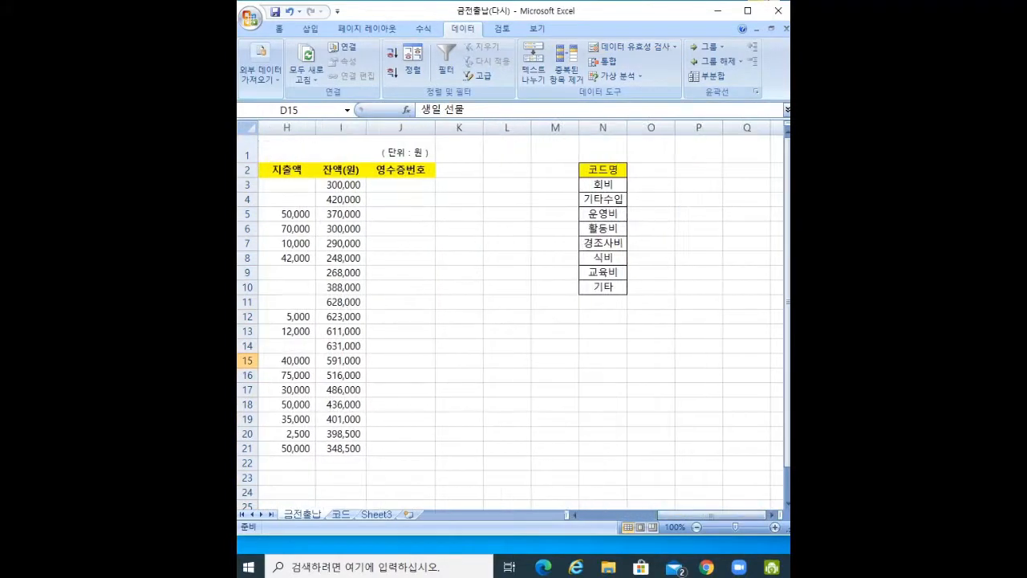
drag(603, 184, 602, 288)
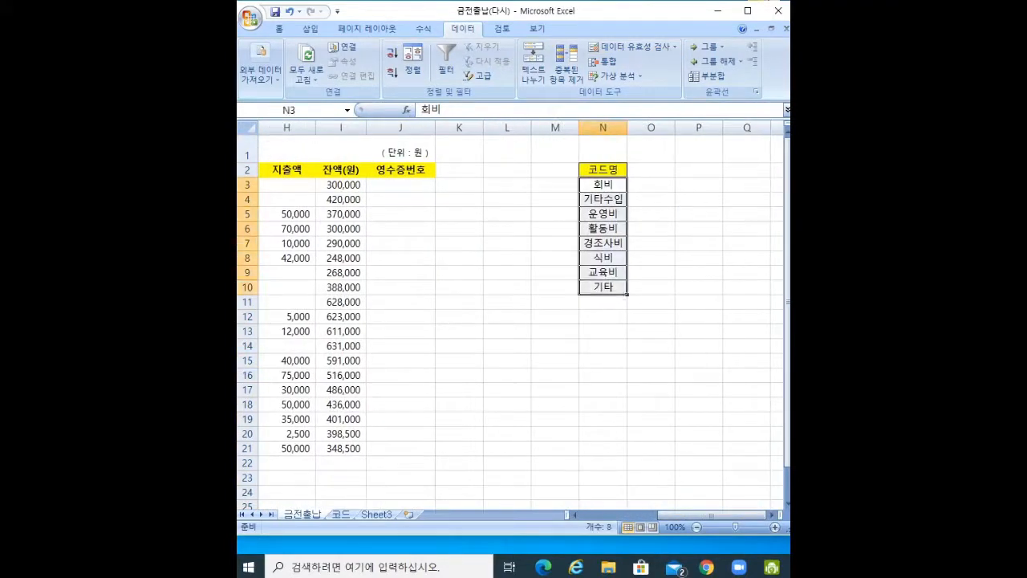
click(602, 374)
click(602, 184)
click(603, 199)
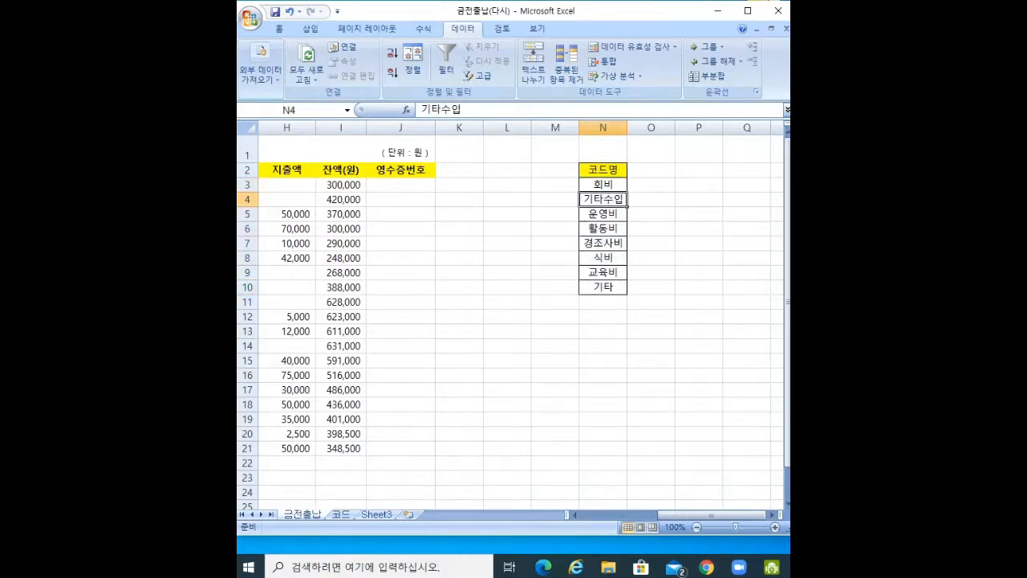
click(603, 215)
click(603, 229)
click(603, 243)
click(603, 258)
click(603, 273)
click(603, 287)
click(603, 360)
drag(712, 516, 632, 515)
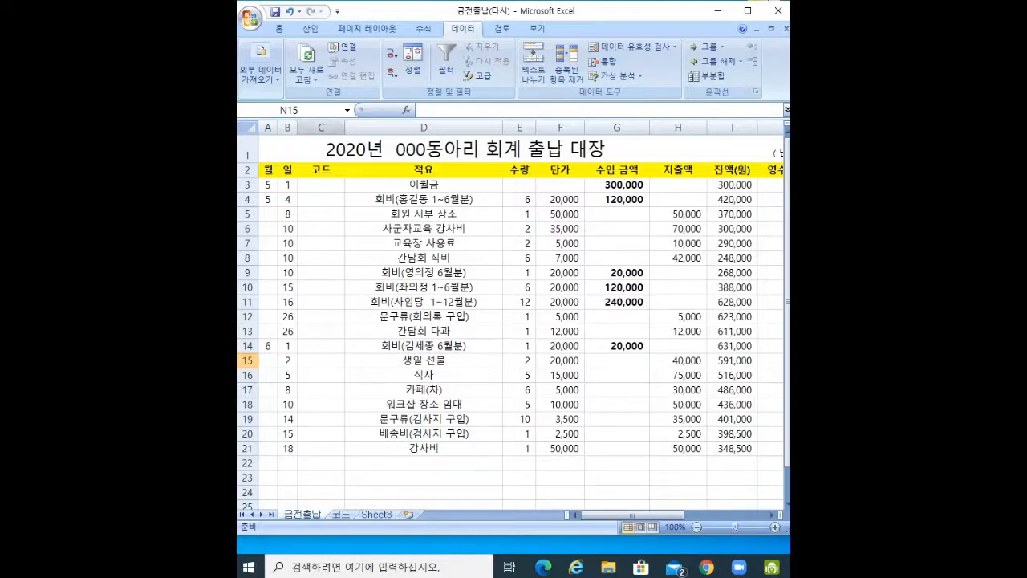
- Set the data validation of the entire column C to allow a list (목록)
click(321, 127)
click(626, 47)
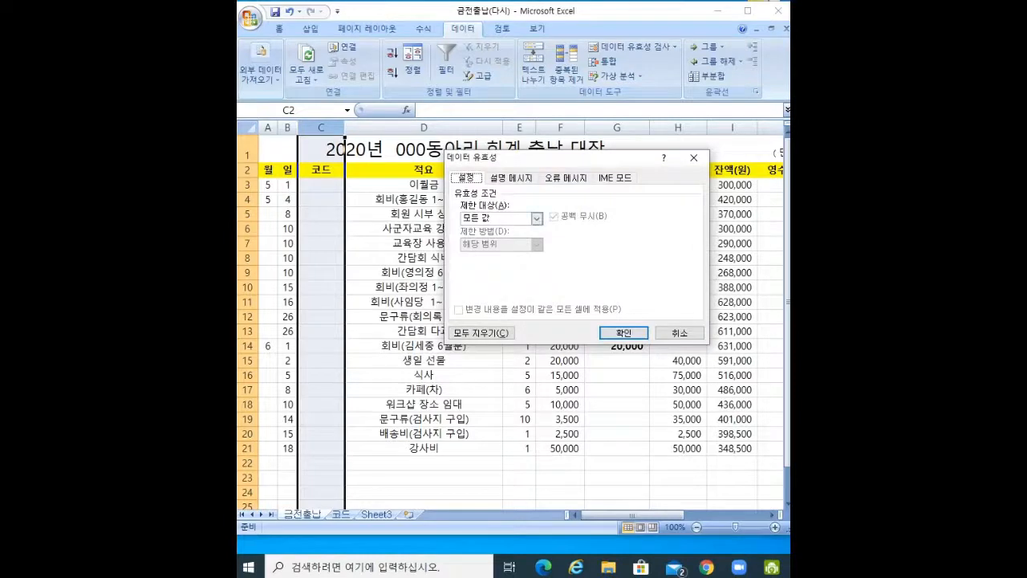
click(537, 218)
click(492, 253)
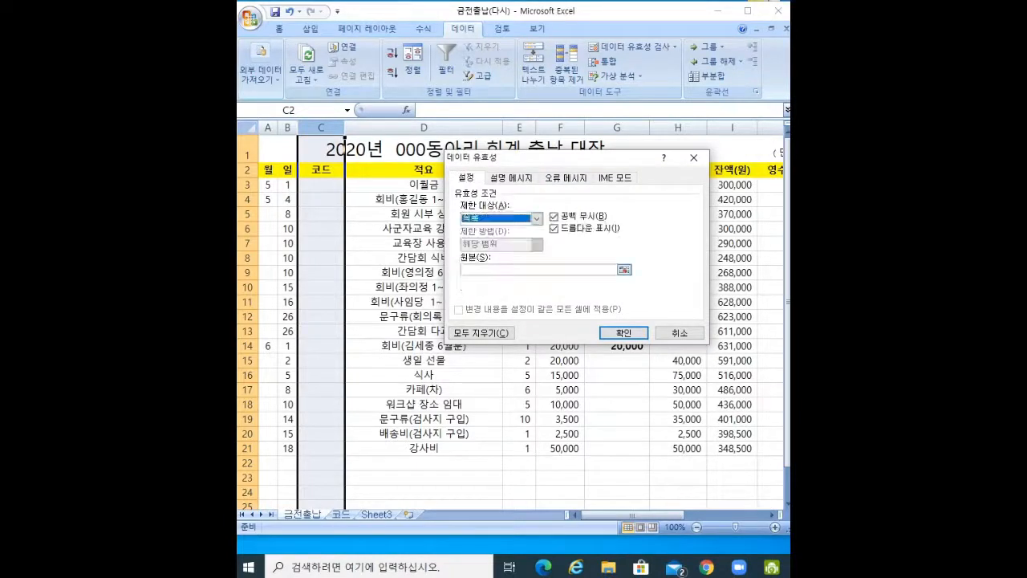
click(522, 269)
text(ㅅ)
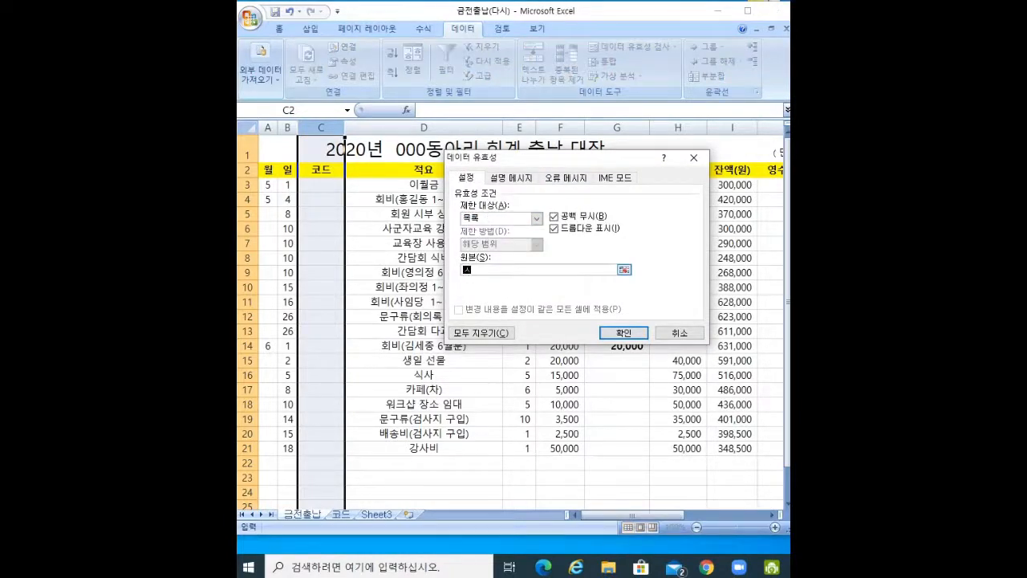
text(ㅜ입,강러ㅏ령,ㄴㅇㄴㅇ)
key(BackSpace)
key(BackSpace)
key(BackSpace)
key(BackSpace)
key(BackSpace)
key(BackSpace)
key(BackSpace)
key(BackSpace)
key(BackSpace)
key(BackSpace)
key(BackSpace)
key(BackSpace)
- Use the code names in N3:N10 as the source of column C's validation list and apply it
drag(633, 515, 714, 515)
drag(625, 158, 489, 161)
click(603, 184)
drag(603, 184, 610, 286)
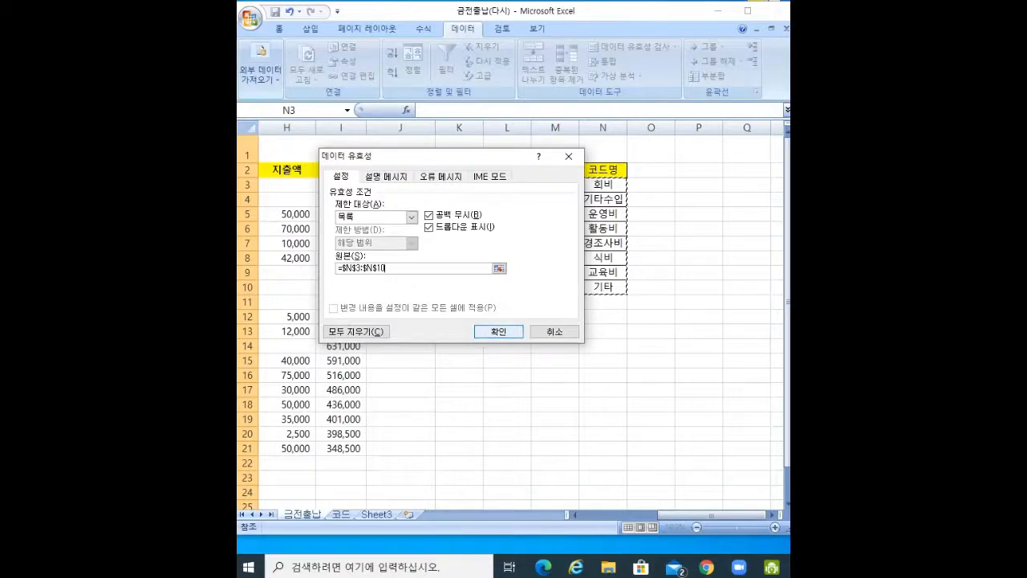
click(498, 331)
- Go down the 코드 column checking for drop-down arrows and display the code list in cell C3
drag(711, 514, 631, 514)
key(Down)
key(Down)
key(Down)
key(Down)
key(Down)
key(Down)
key(Down)
key(Down)
key(Down)
key(Down)
key(Down)
key(Down)
key(Down)
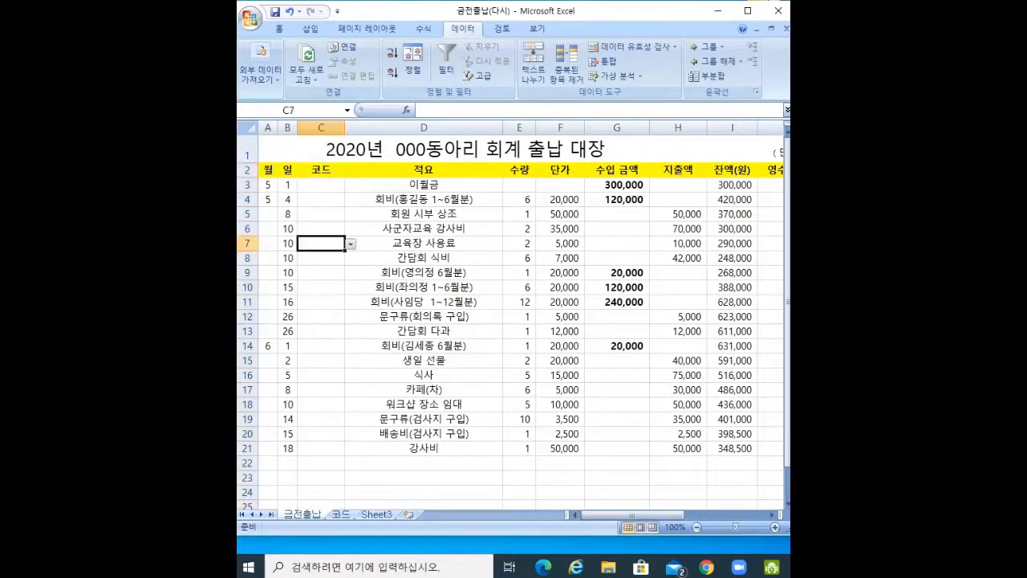
click(321, 243)
click(321, 184)
click(351, 186)
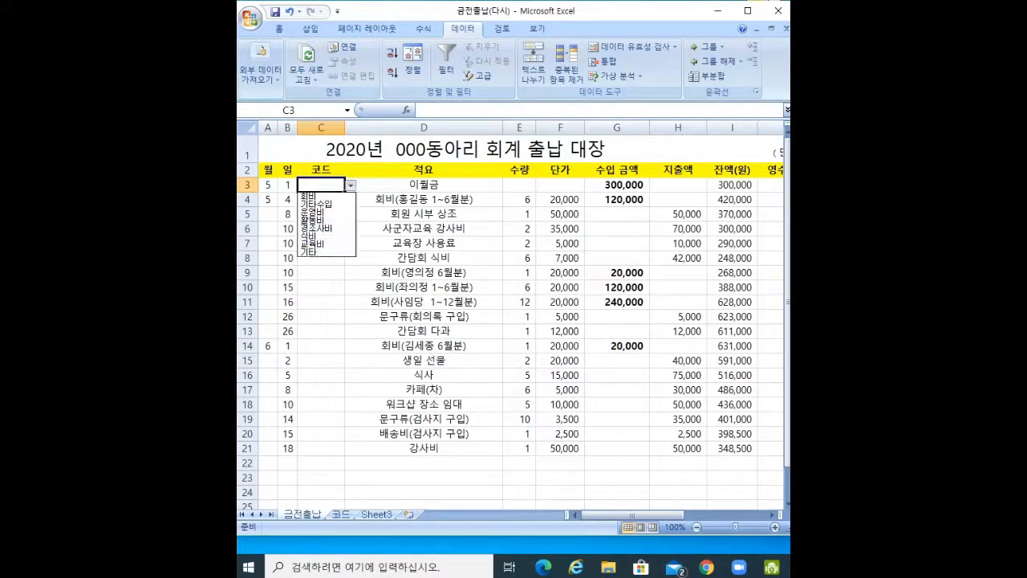
click(351, 185)
- Choose 기타 from the drop-down lists in cells C10 and C7
click(321, 287)
click(350, 288)
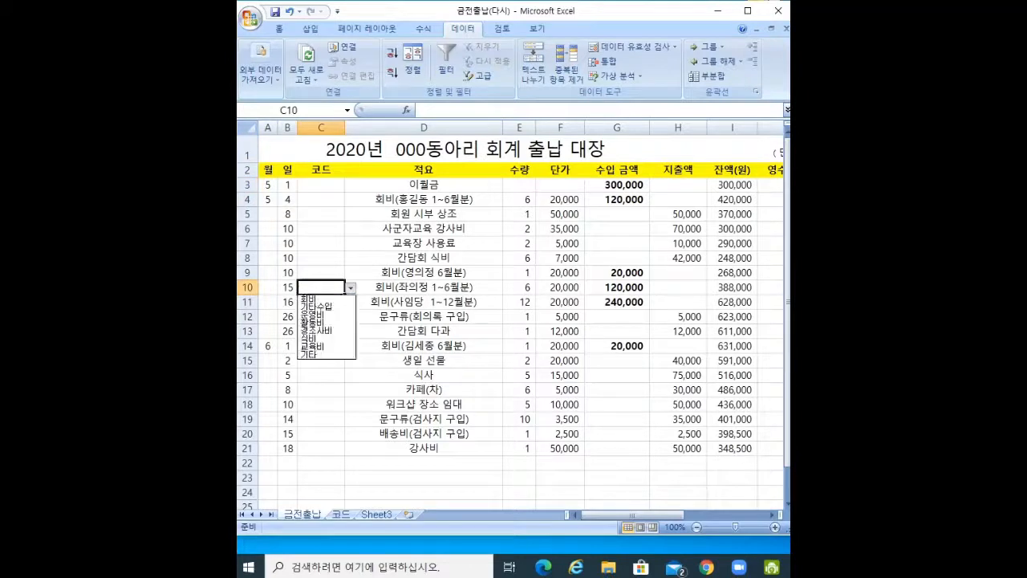
click(310, 354)
click(321, 243)
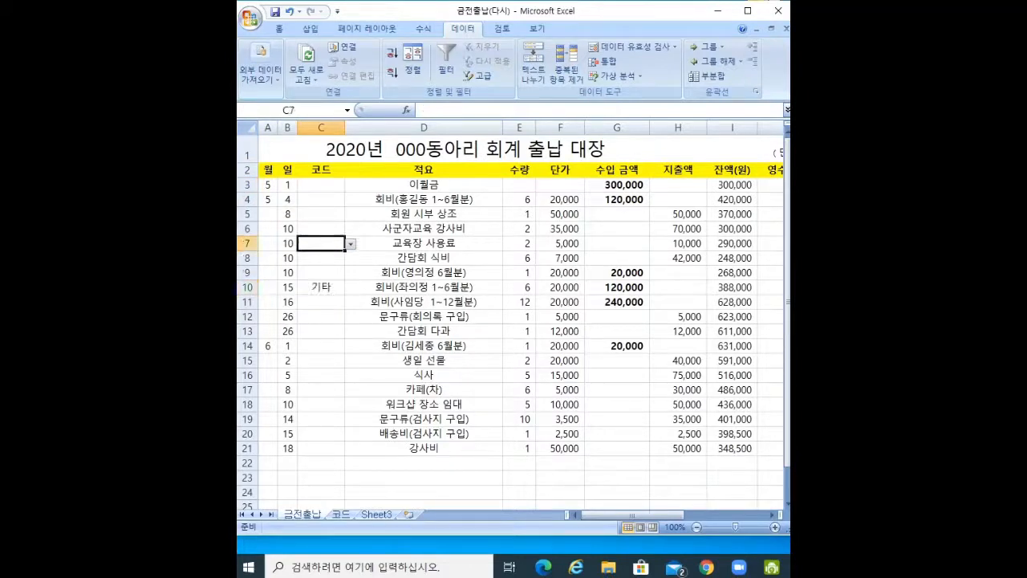
click(350, 243)
click(310, 311)
- Choose codes from the drop-down lists: 기타수입 in C3, 회비 in C4 and 경조사비 in C5
click(321, 214)
click(321, 185)
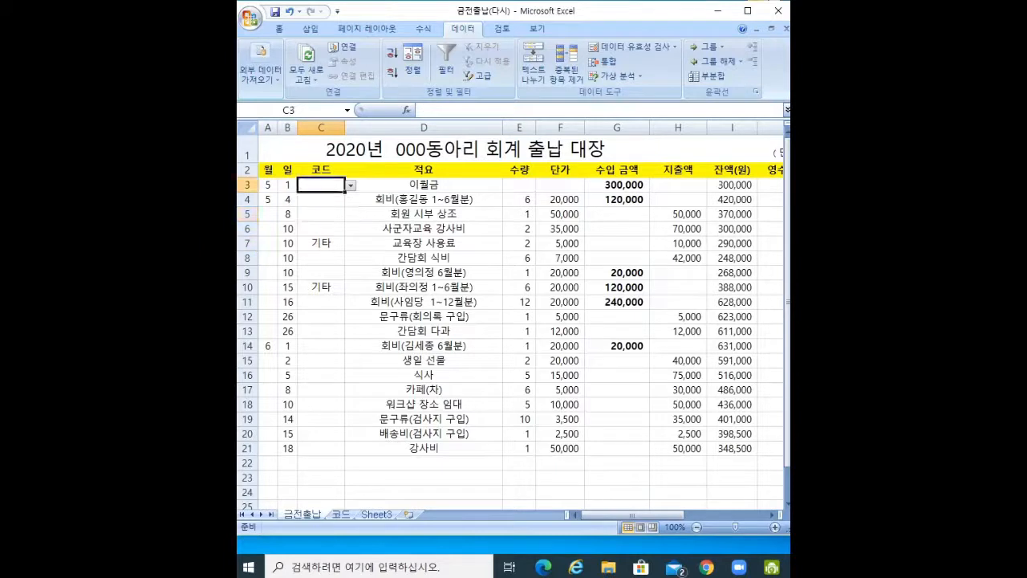
click(351, 185)
click(317, 204)
click(321, 200)
click(351, 200)
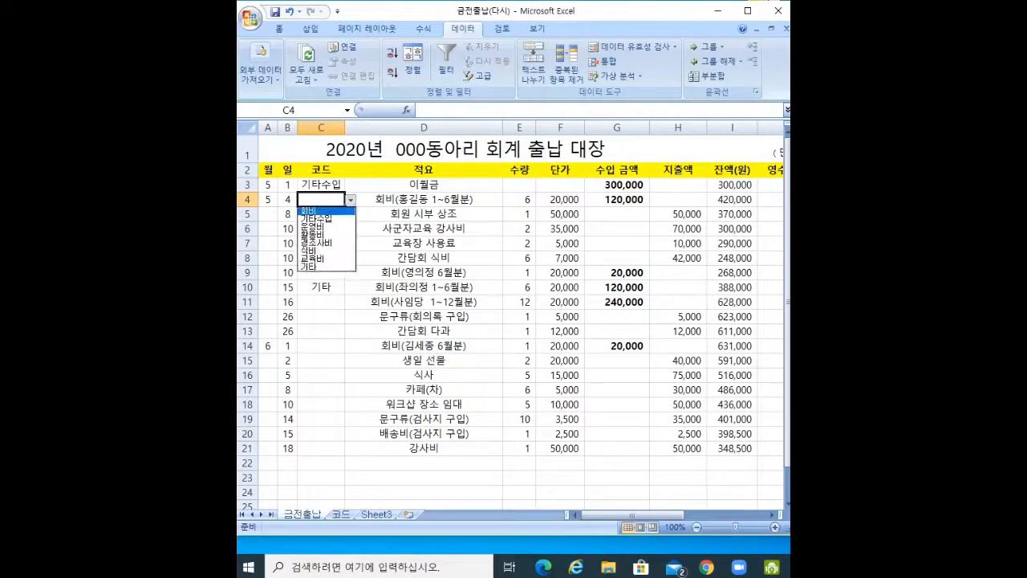
click(309, 210)
click(321, 214)
click(351, 214)
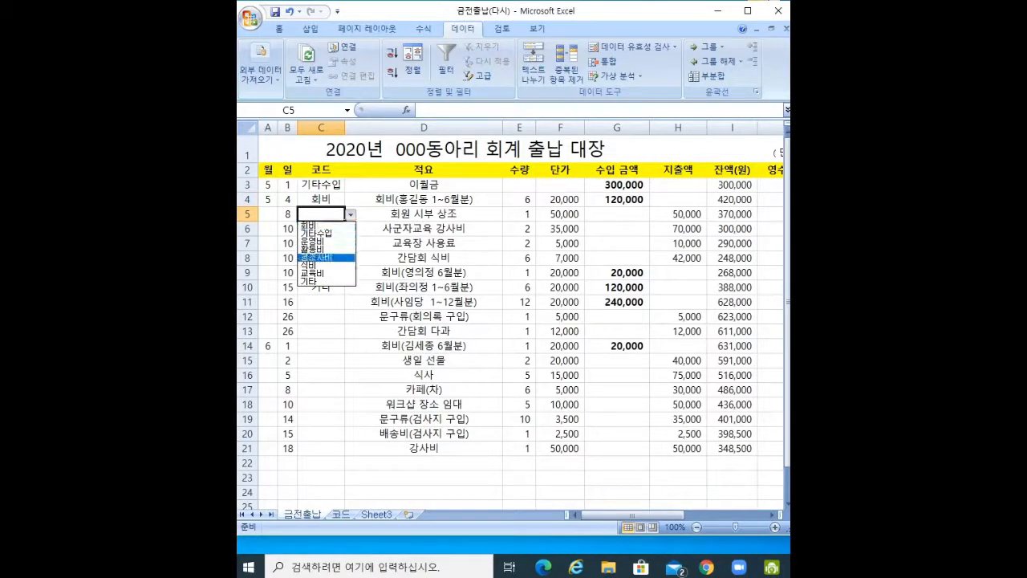
click(317, 257)
- Choose codes from the drop-down lists: 교육비 in C6, 운영비 in C7 and 식비 in C8, and review these entries
click(321, 229)
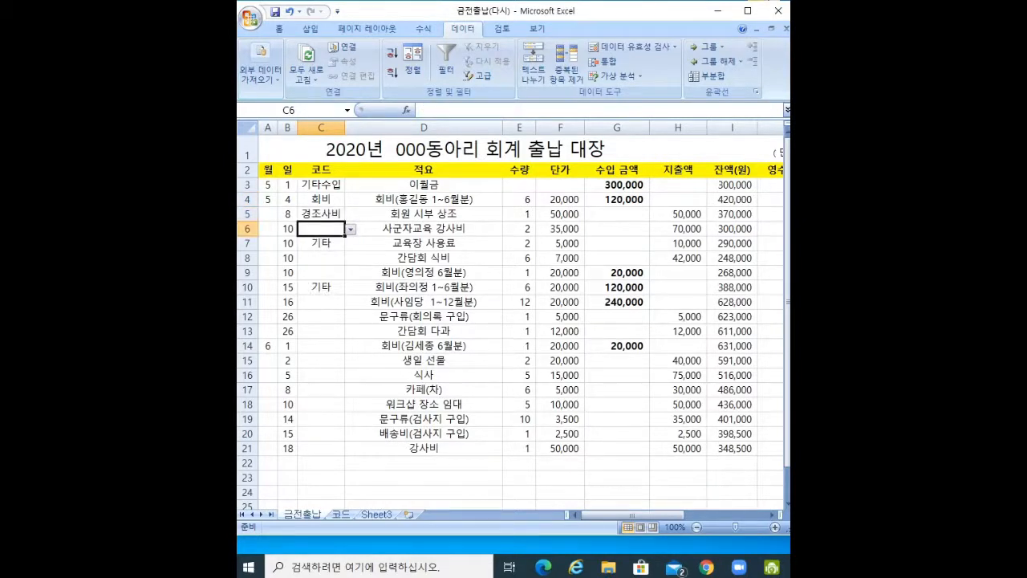
click(351, 229)
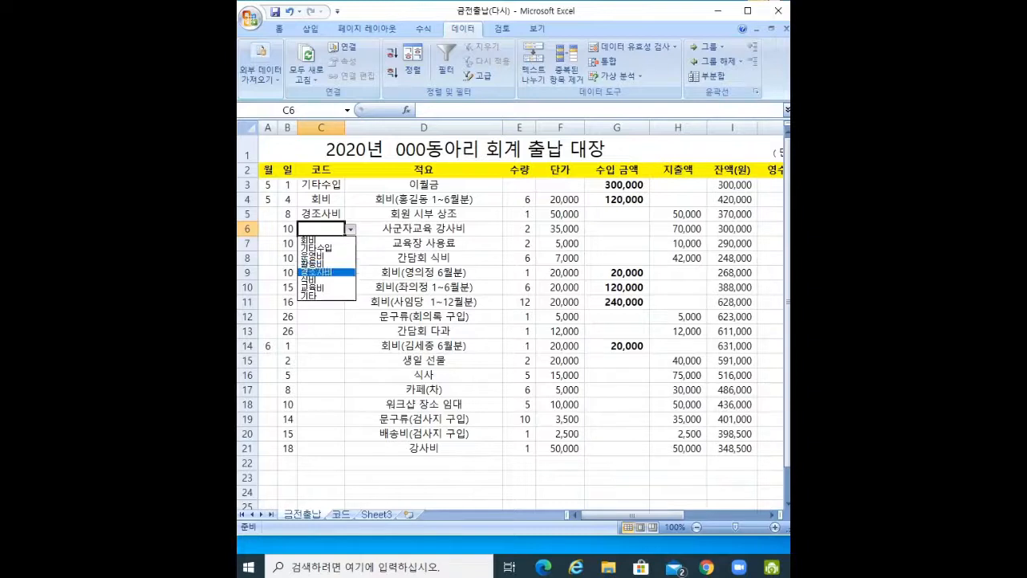
click(313, 288)
click(321, 244)
click(350, 244)
click(313, 271)
click(321, 257)
click(351, 258)
click(312, 309)
click(321, 228)
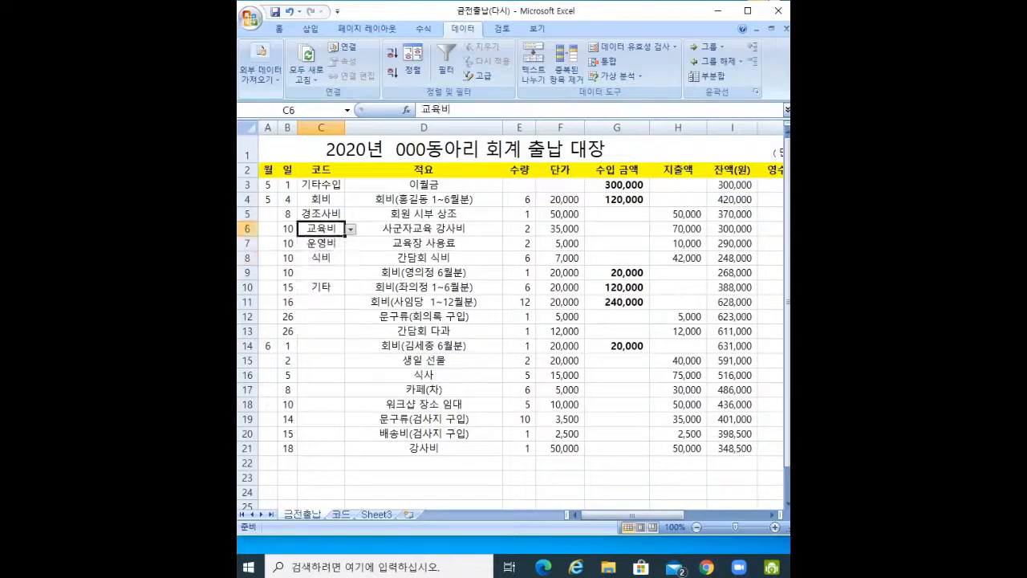
click(321, 243)
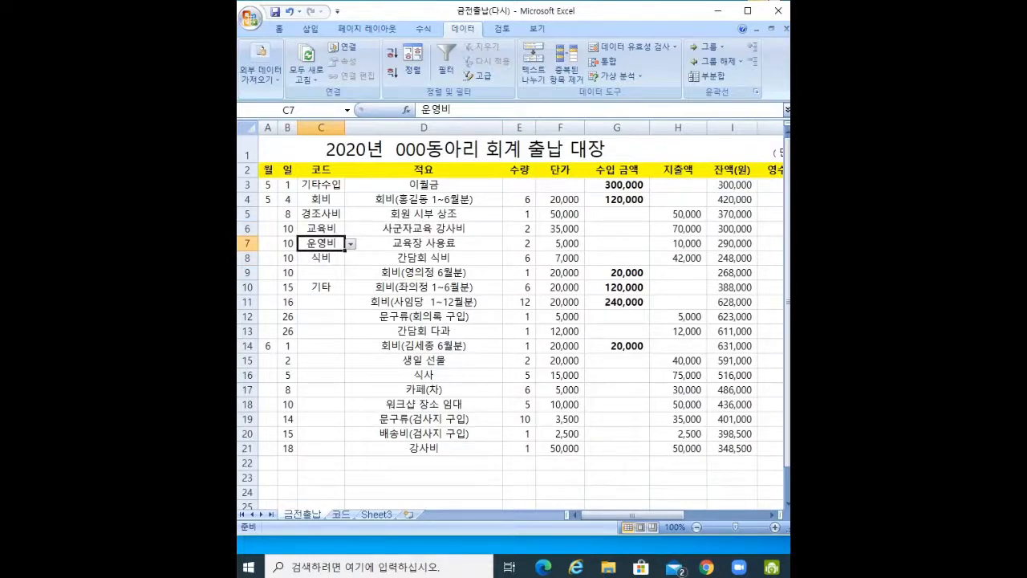
click(322, 258)
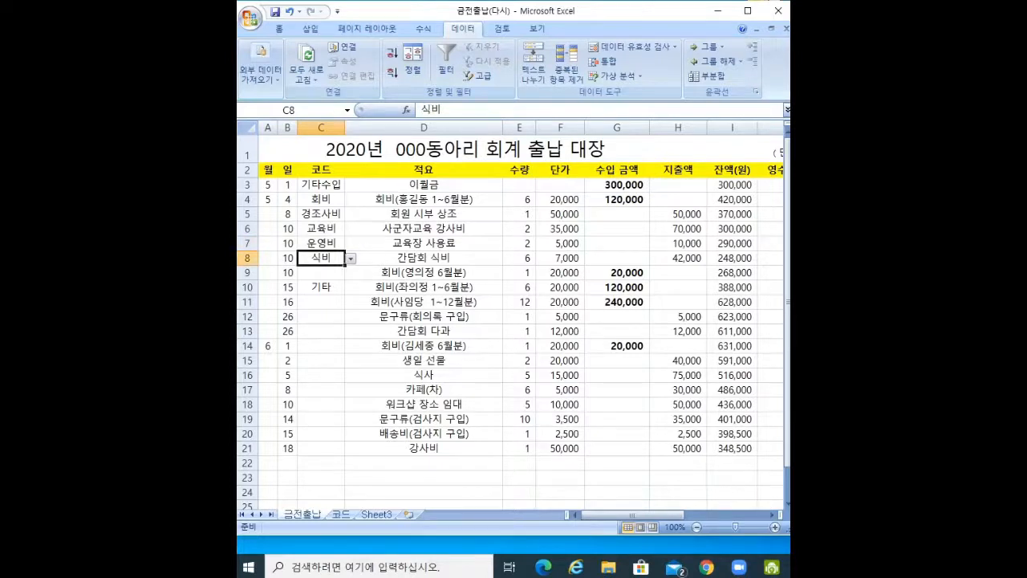
- Choose 회비 from the drop-down lists in C9 and C10 and look over the 코드 column's filled and empty cells
click(322, 273)
click(351, 274)
click(321, 283)
click(351, 288)
click(321, 300)
click(321, 345)
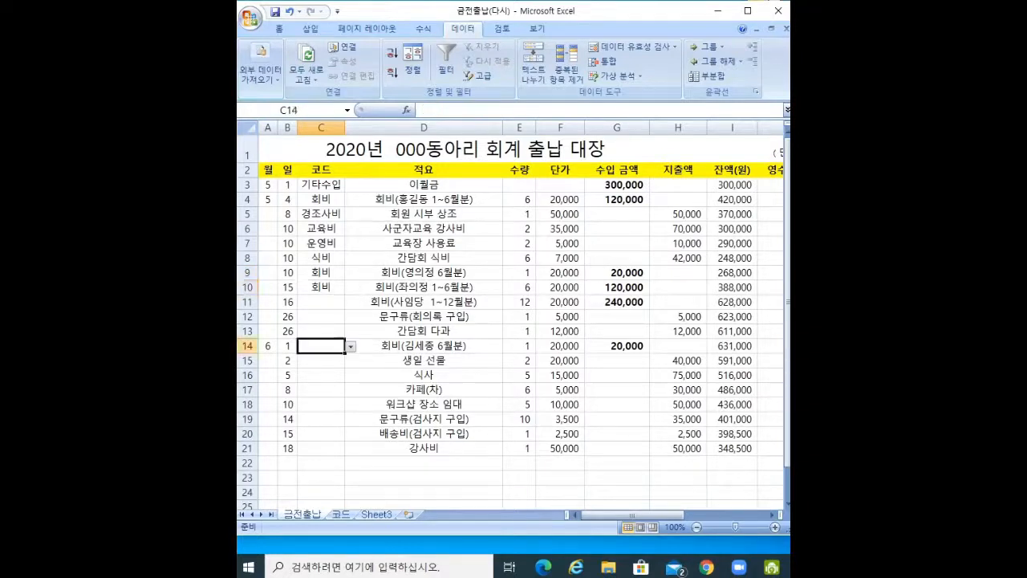
click(321, 302)
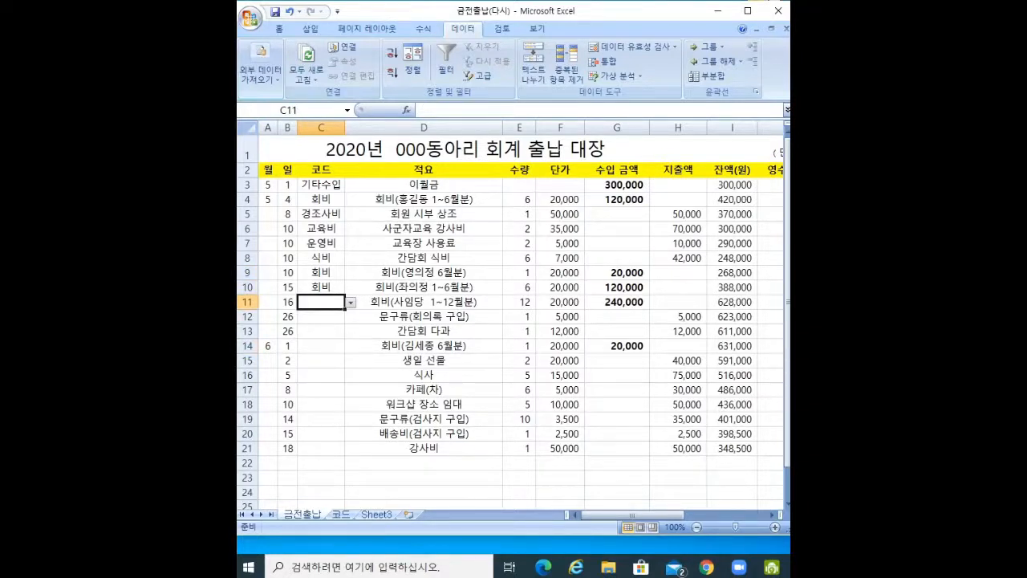
click(321, 184)
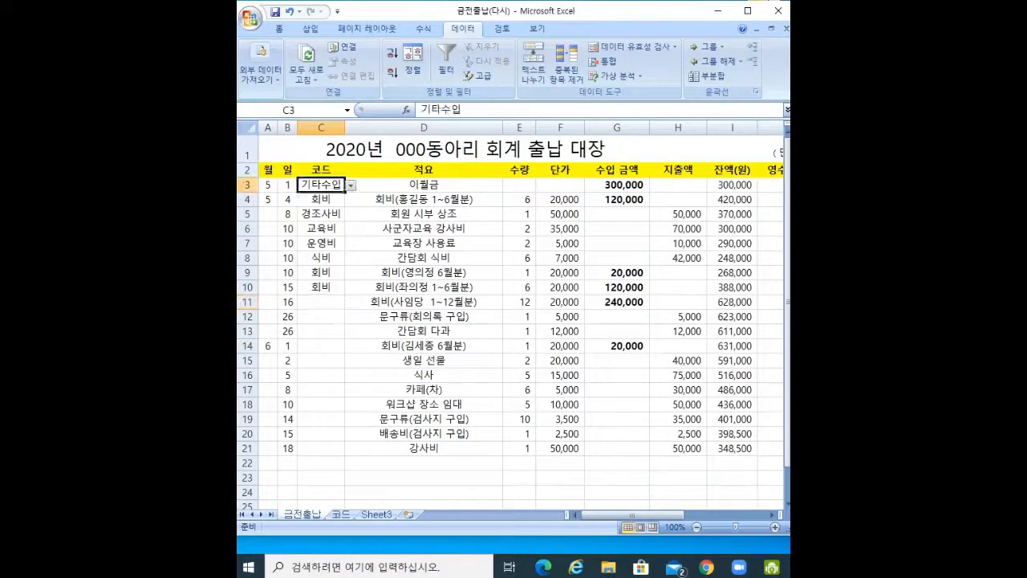
click(321, 288)
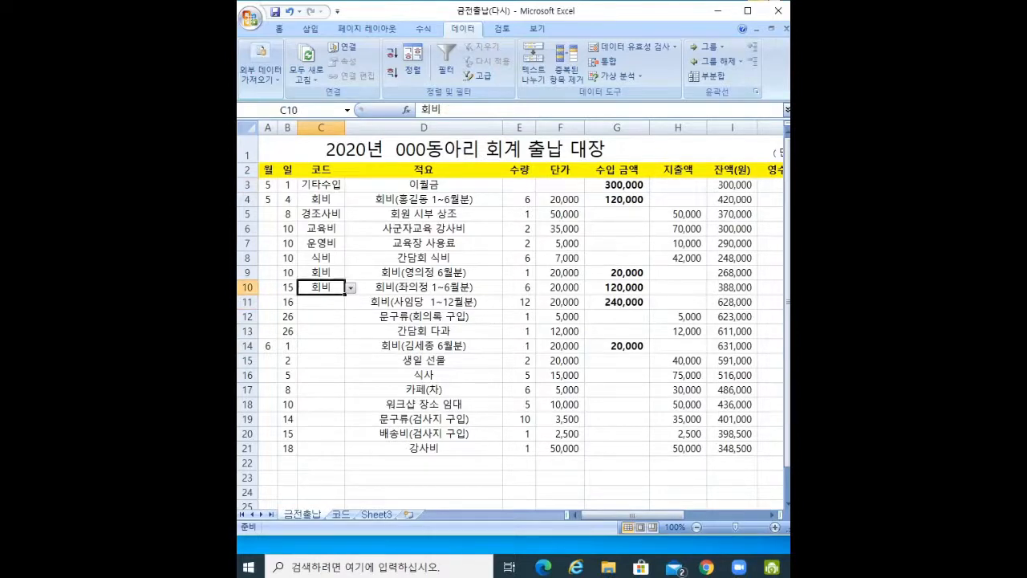
- Examine the source range in column C's data validation settings and close them without changes
click(321, 128)
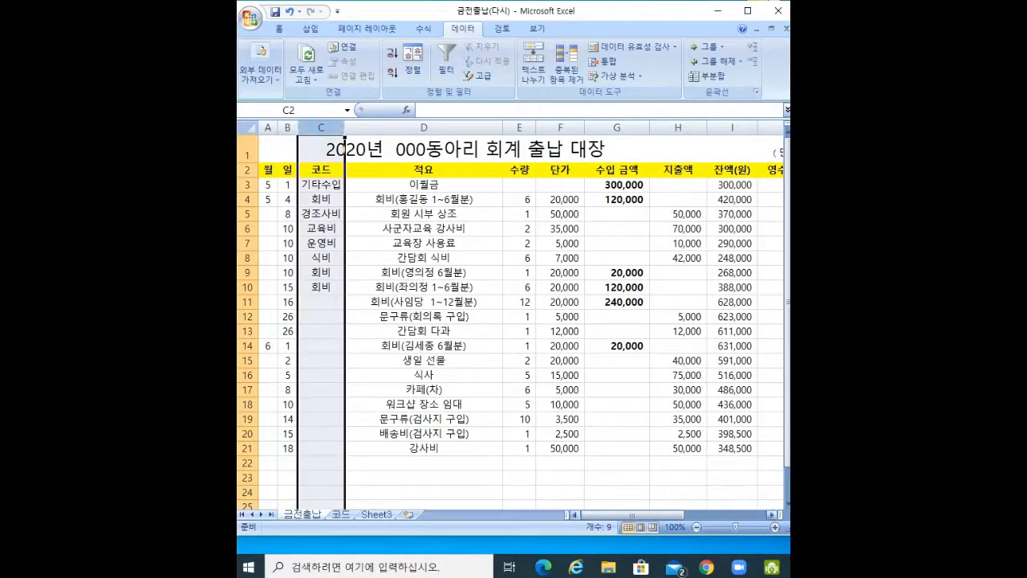
drag(633, 515, 687, 515)
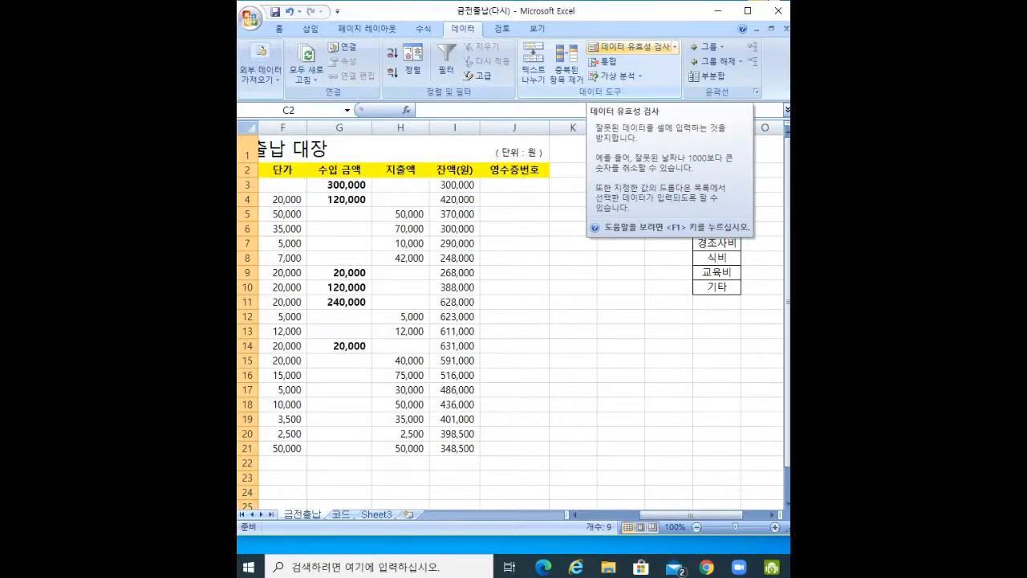
click(628, 46)
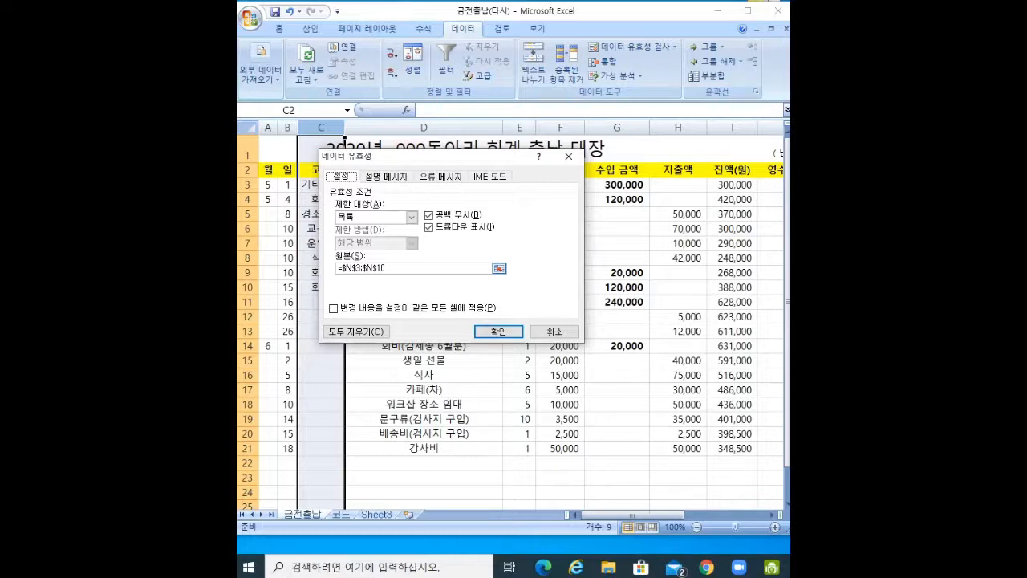
click(399, 268)
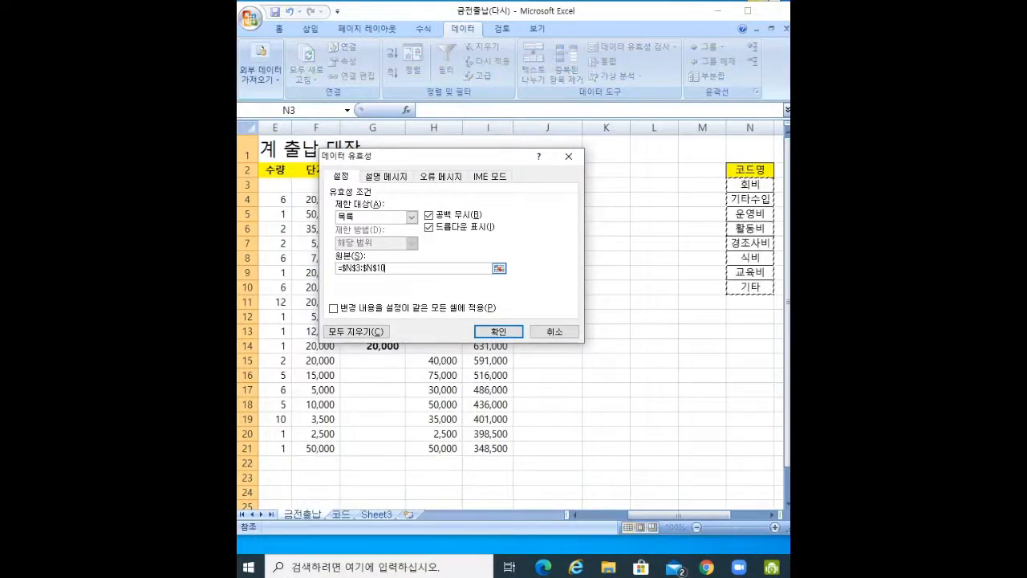
click(554, 331)
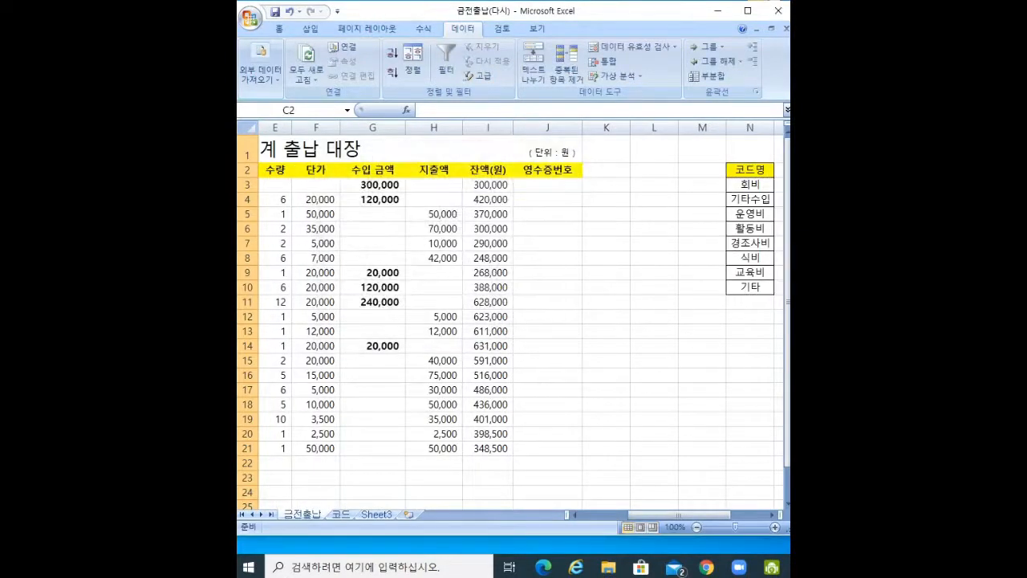
- Add the code name 강사비 in cell N11, directly below 기타 in the 코드명 table
click(751, 302)
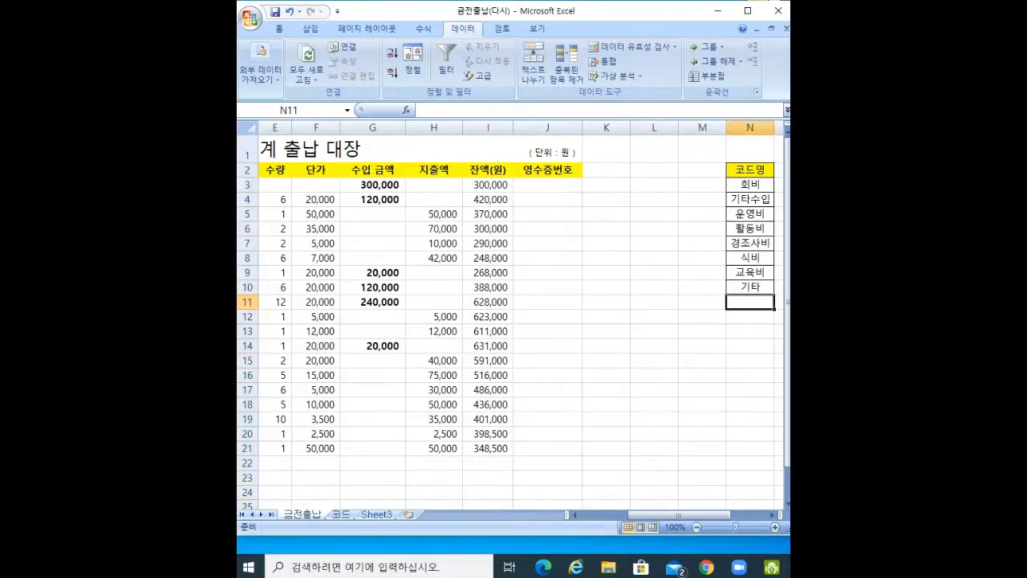
text(ㄱ)
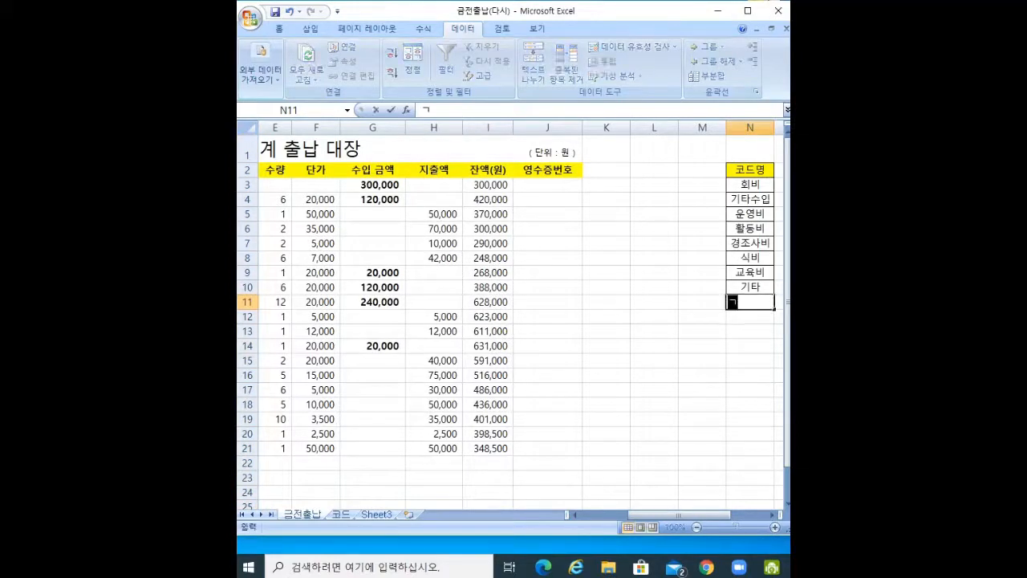
key(BackSpace)
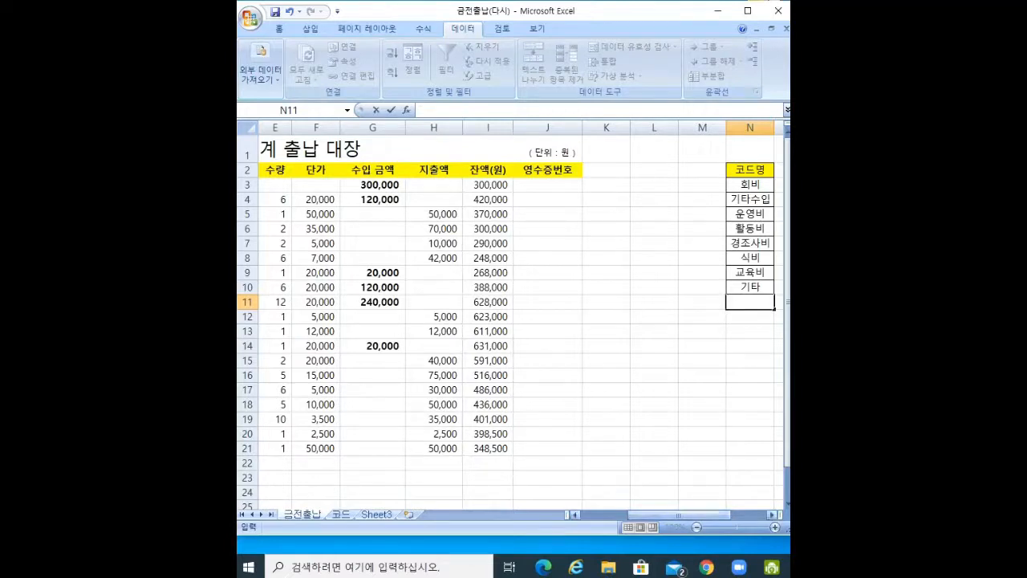
key(F2)
text(강가)
key(BackSpace)
key(BackSpace)
text(ㅅㅏ비)
key(Return)
click(702, 375)
- Change the list source in column C's data validation to =$N$3:$N$11, adding 강사비 to the 코드 drop-down choices
drag(679, 515, 628, 514)
click(424, 346)
click(320, 128)
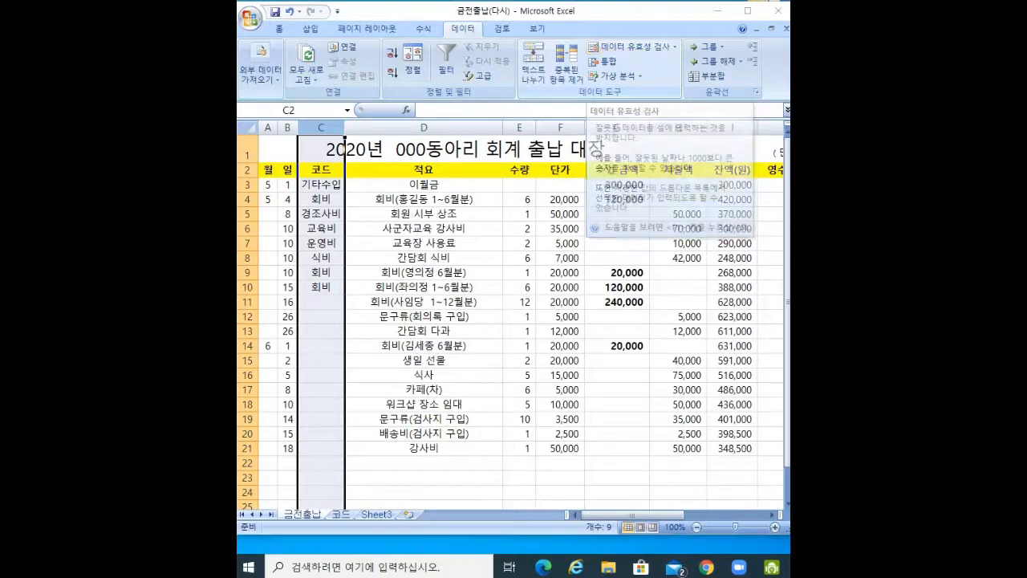
click(630, 47)
click(398, 268)
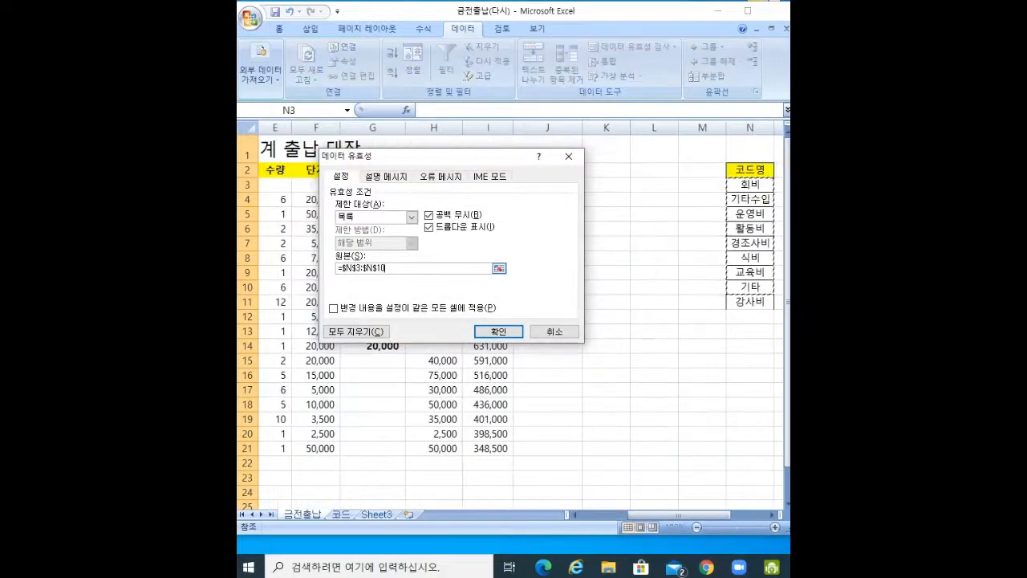
key(BackSpace)
key(BackSpace)
key(BackSpace)
key(BackSpace)
key(BackSpace)
key(BackSpace)
key(BackSpace)
key(BackSpace)
key(BackSpace)
key(BackSpace)
key(BackSpace)
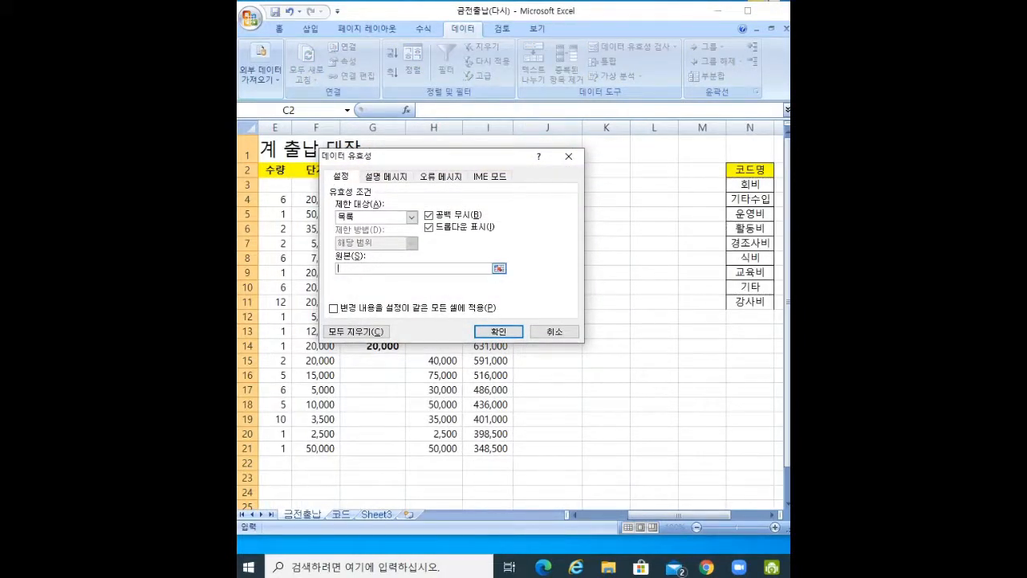
drag(750, 185, 755, 303)
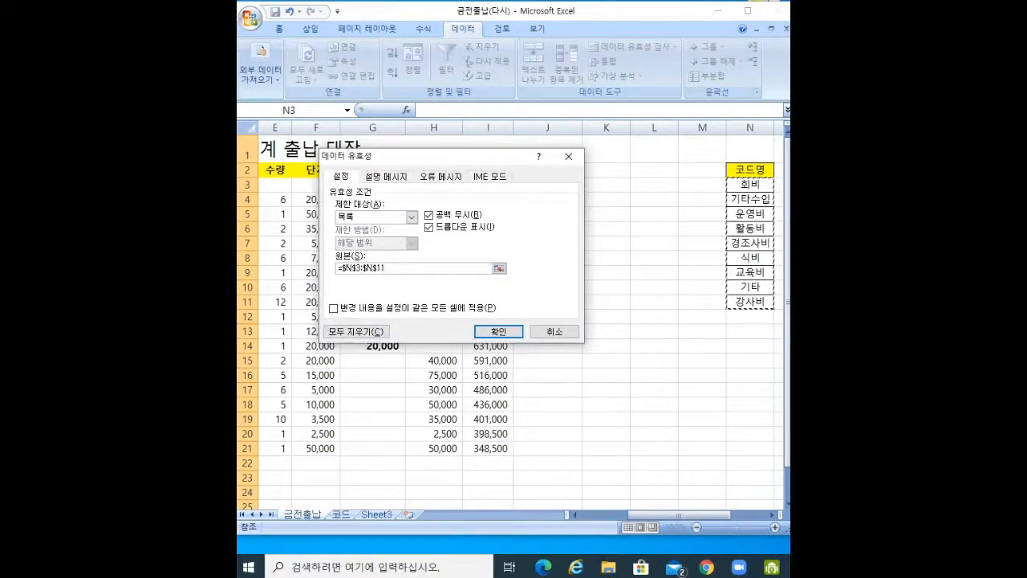
click(498, 332)
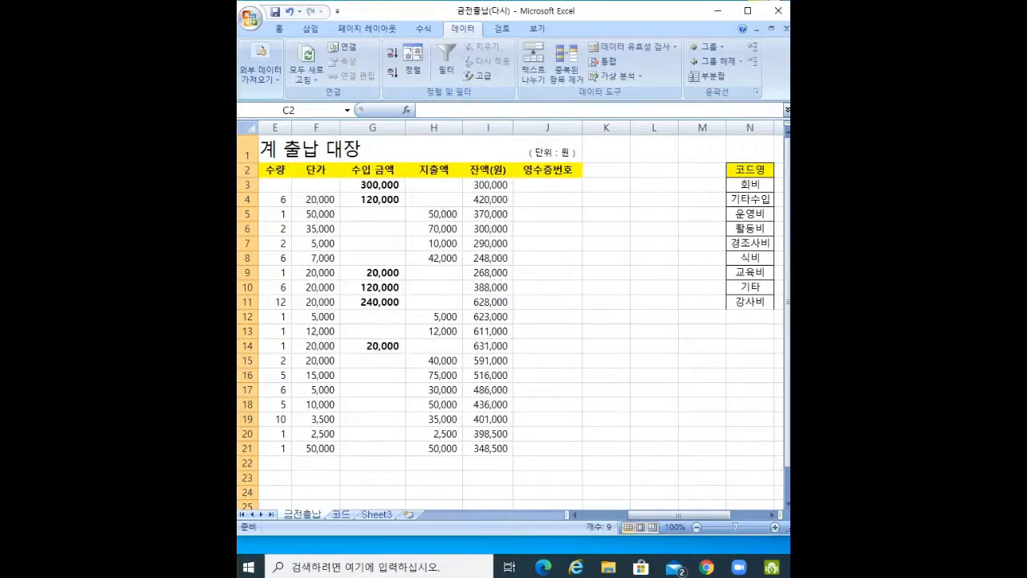
click(654, 376)
drag(684, 516, 634, 516)
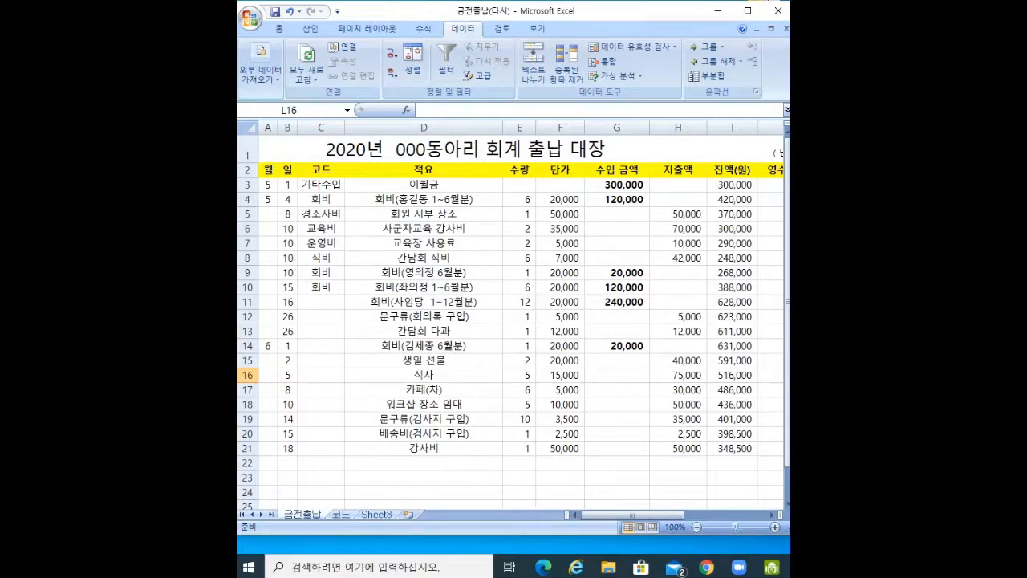
mouse_move(632, 516)
mouse_down()
mouse_move(674, 516)
mouse_move(632, 516)
mouse_up()
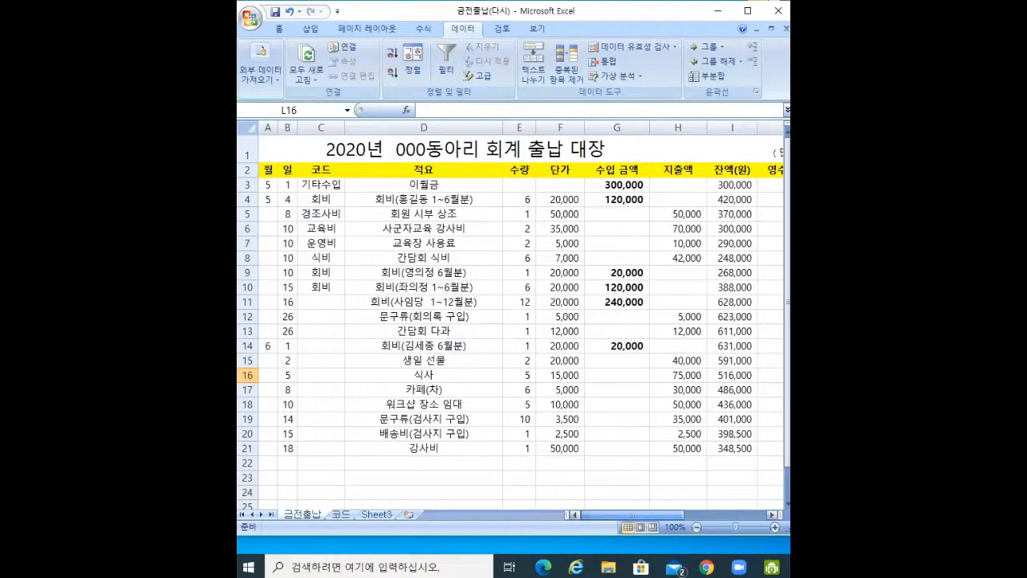
click(423, 361)
click(321, 128)
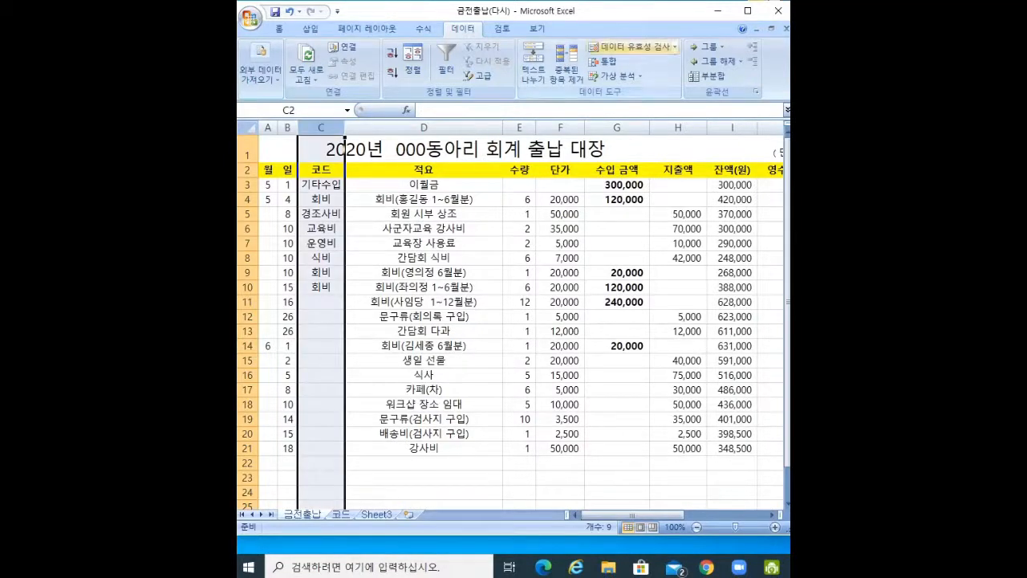
click(630, 47)
click(357, 332)
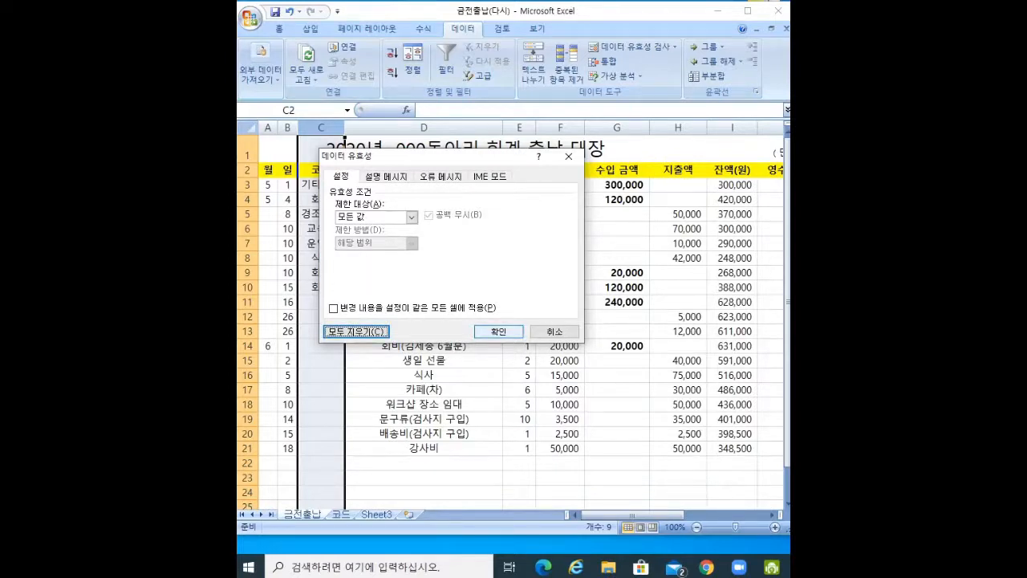
click(555, 331)
- Check the drop-down in empty cell C15 and review column C's data validation settings, closing them without changes
click(424, 375)
click(321, 287)
click(321, 361)
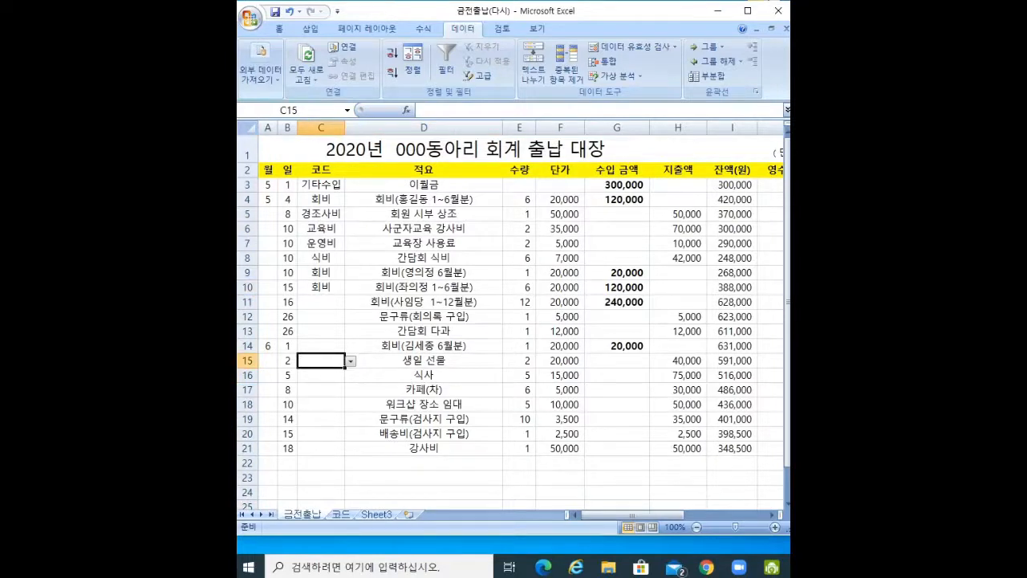
click(322, 128)
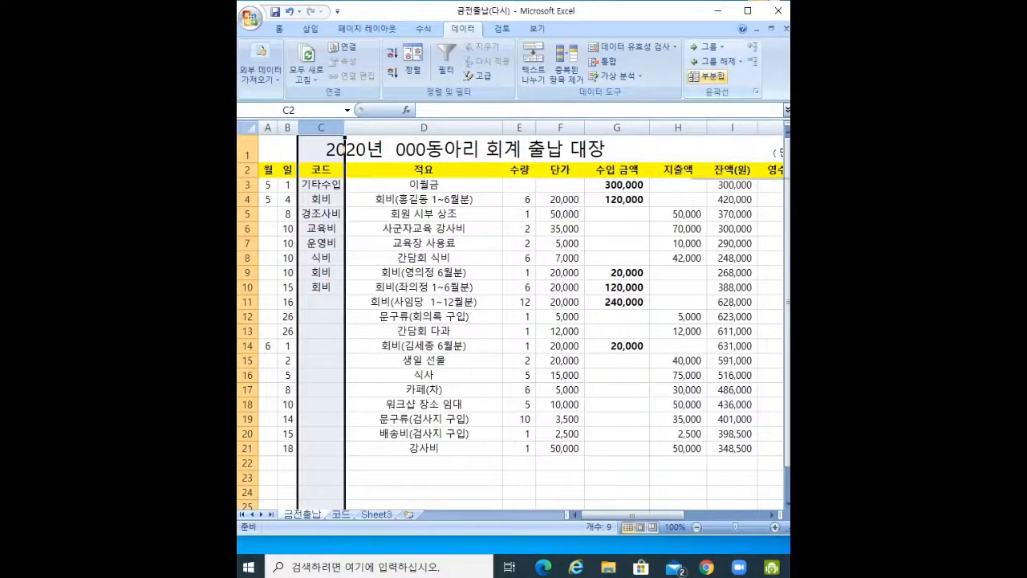
click(630, 47)
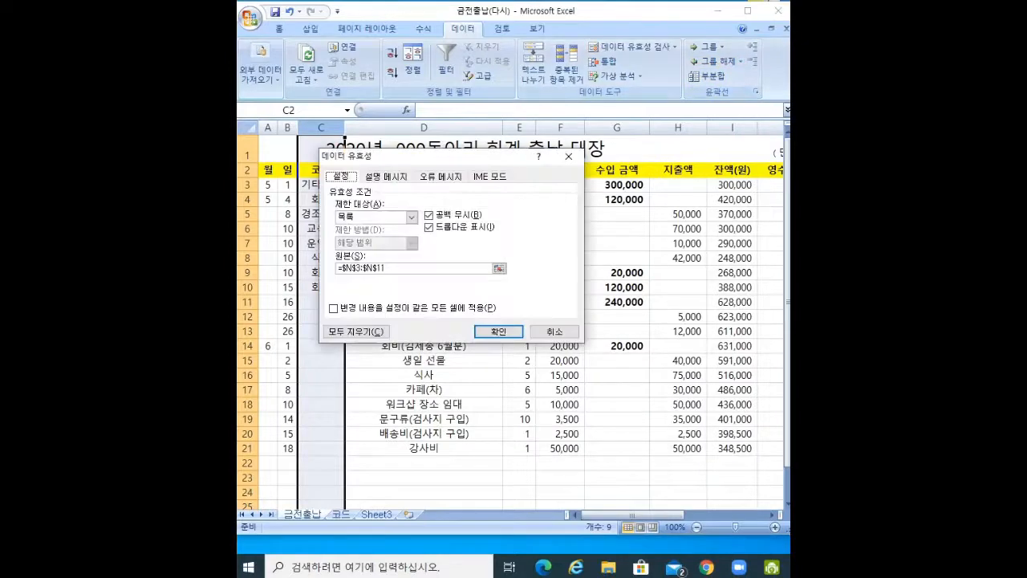
click(554, 332)
click(424, 448)
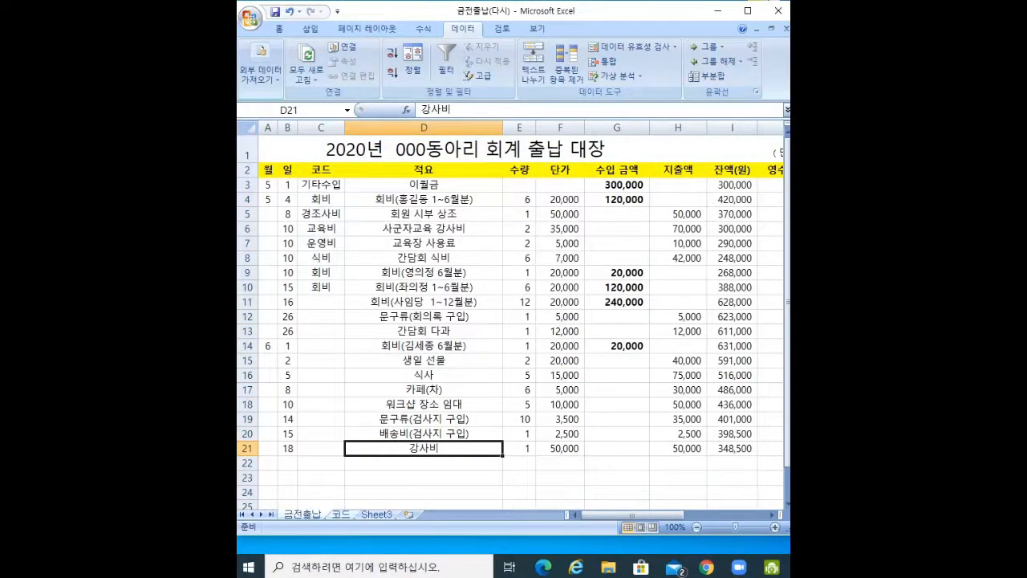
- Look through the 금전출납, 코드 and Sheet3 sheets to compare where the ledger and the code table are kept
click(341, 515)
click(376, 514)
click(341, 514)
click(303, 515)
click(342, 515)
click(376, 514)
click(341, 514)
click(303, 514)
click(341, 514)
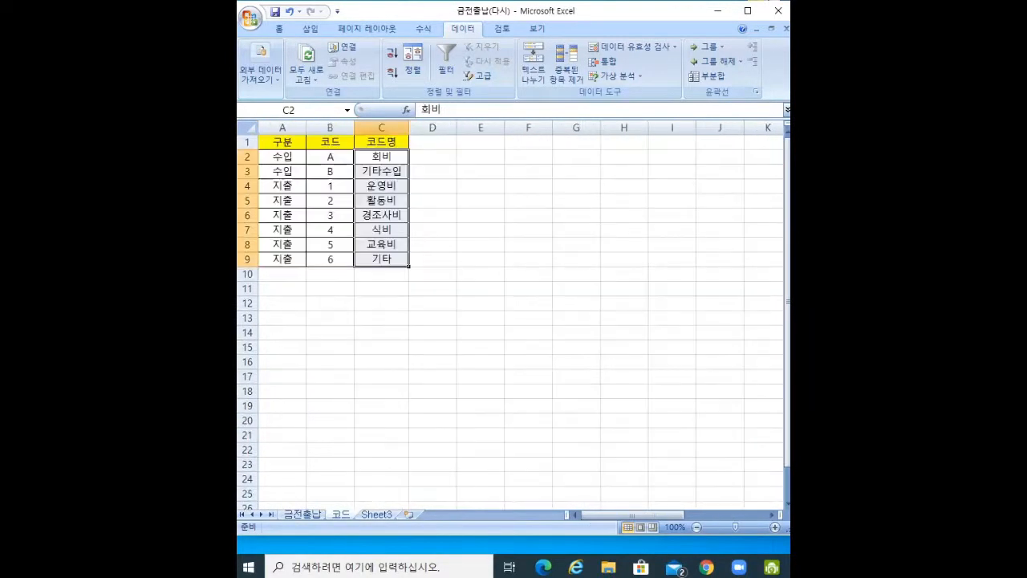
click(376, 514)
click(341, 515)
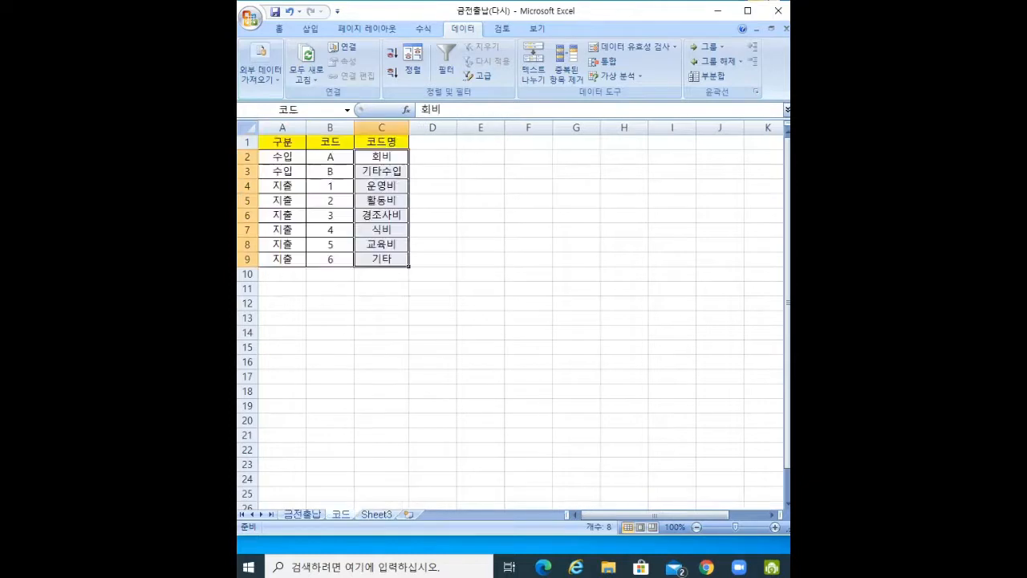
click(481, 259)
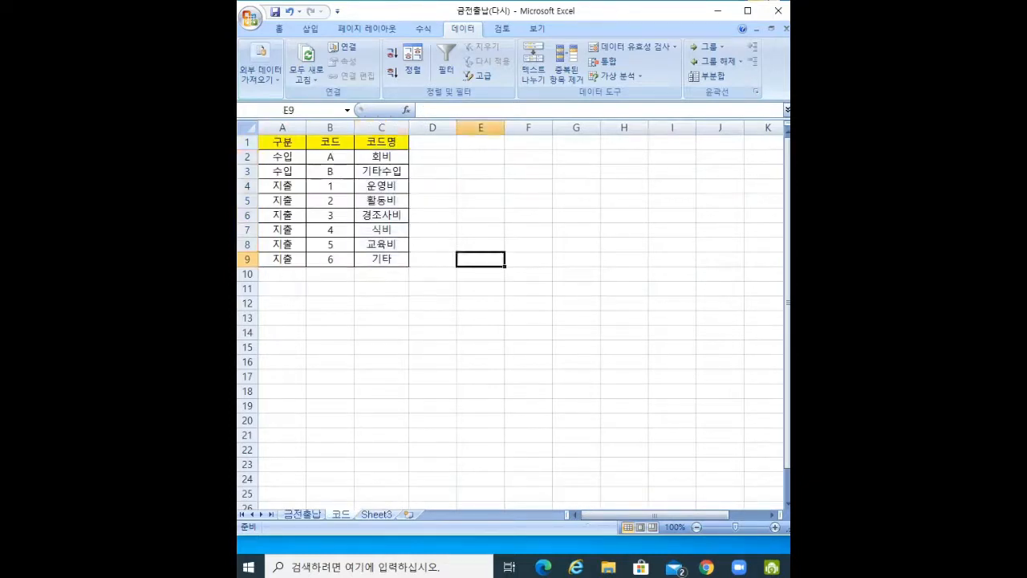
click(302, 515)
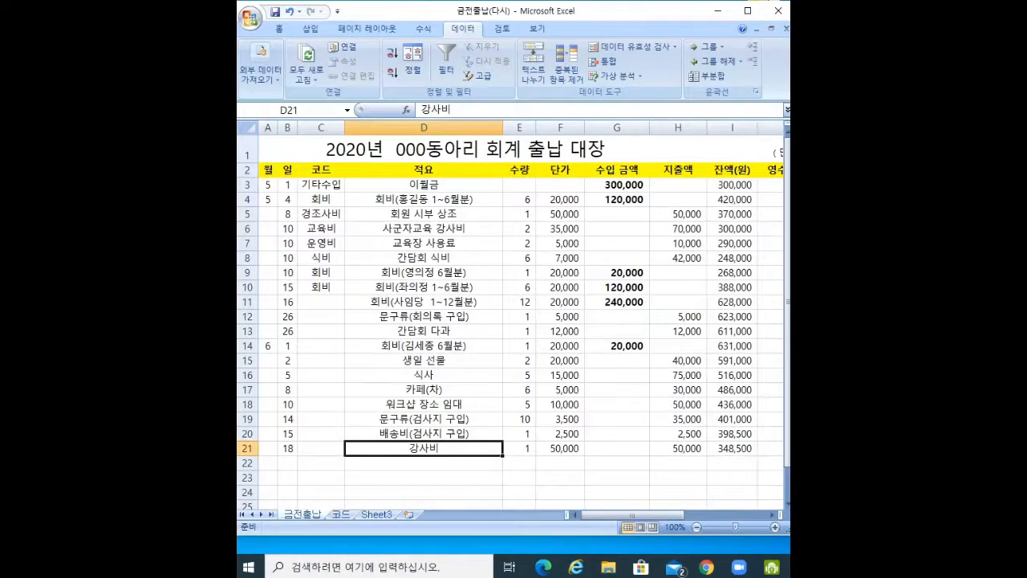
drag(632, 515, 655, 515)
- Examine the code names in C2:C9 on the 코드 sheet, from 회비 to 기타
click(341, 515)
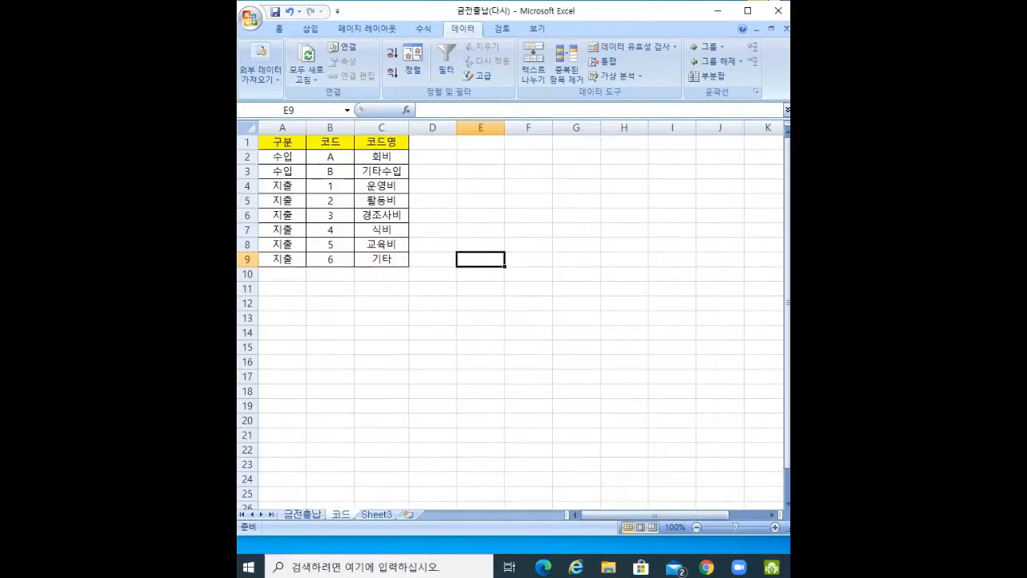
drag(381, 156, 381, 258)
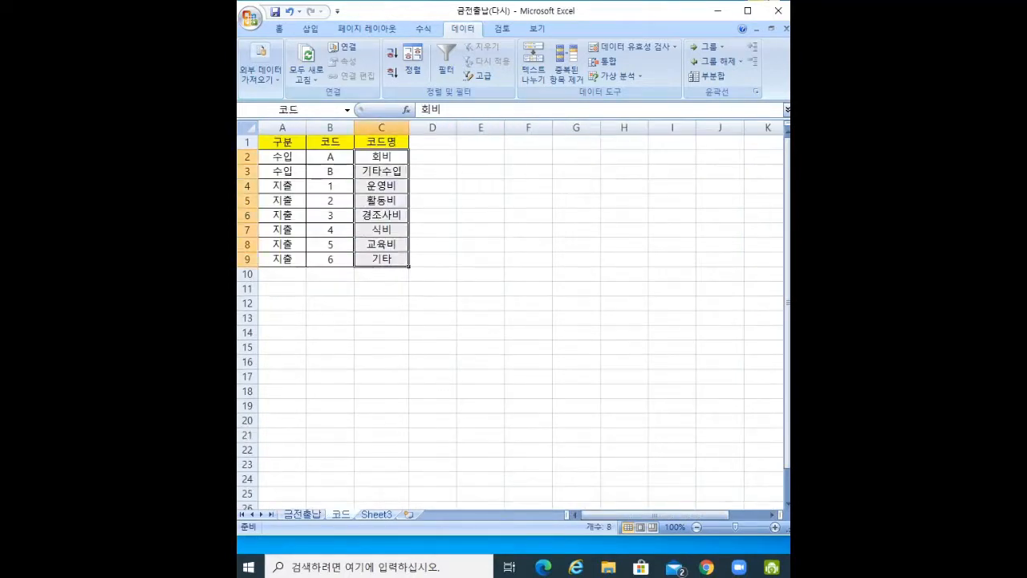
click(433, 244)
drag(381, 156, 381, 259)
click(433, 260)
drag(381, 157, 382, 258)
click(433, 259)
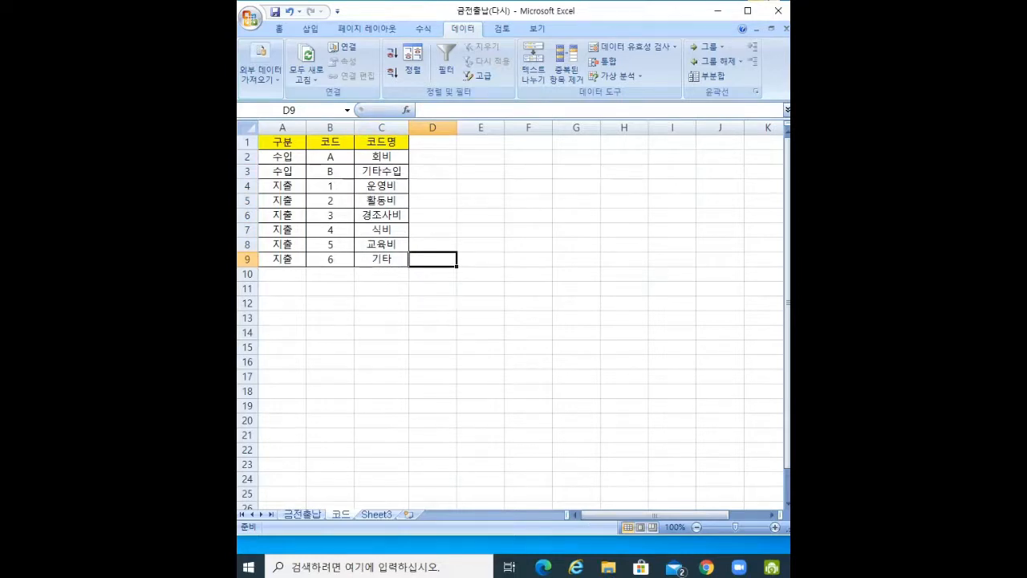
- Rename the 코드 sheet as 코드셀
double_click(342, 514)
click(350, 515)
text(셋)
key(Return)
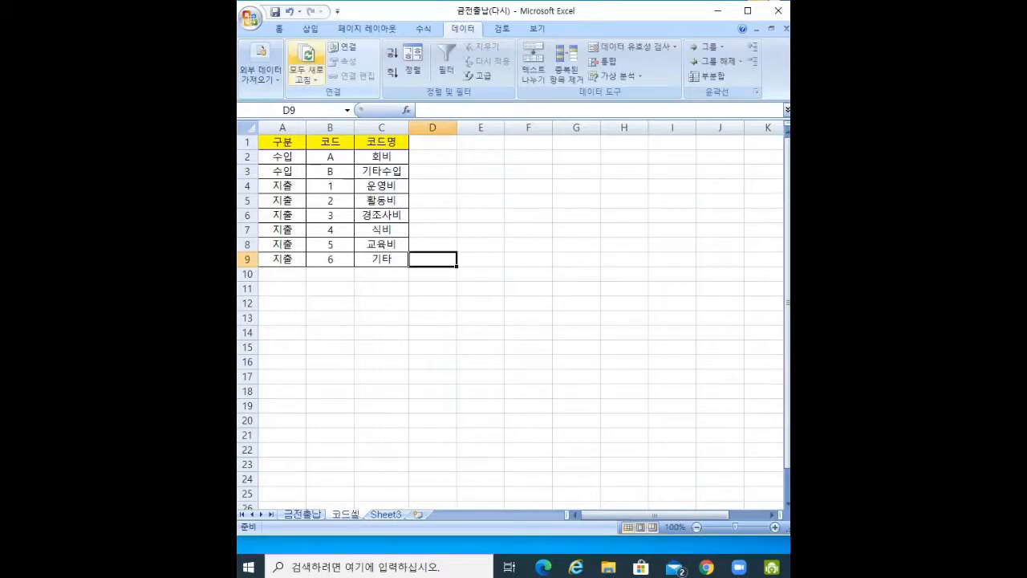
- Clear all data validation settings from column C of the 금전출납 sheet
click(302, 514)
click(385, 331)
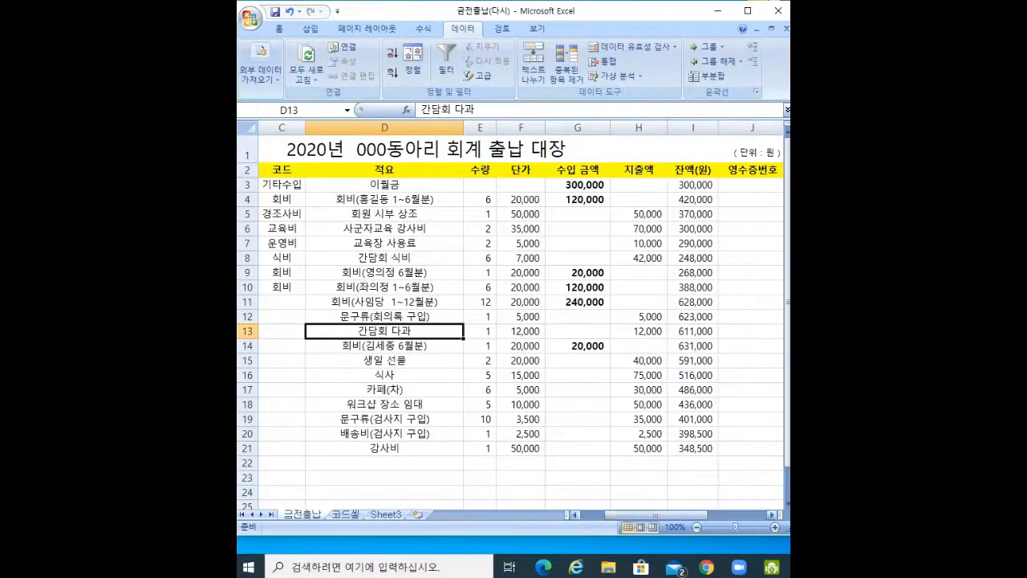
drag(654, 516, 631, 515)
click(321, 128)
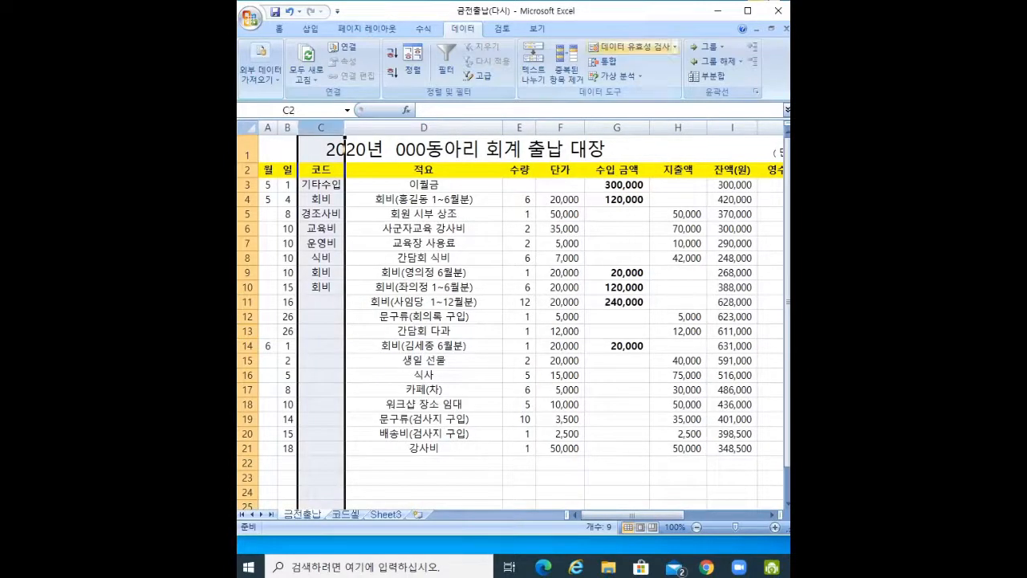
click(630, 47)
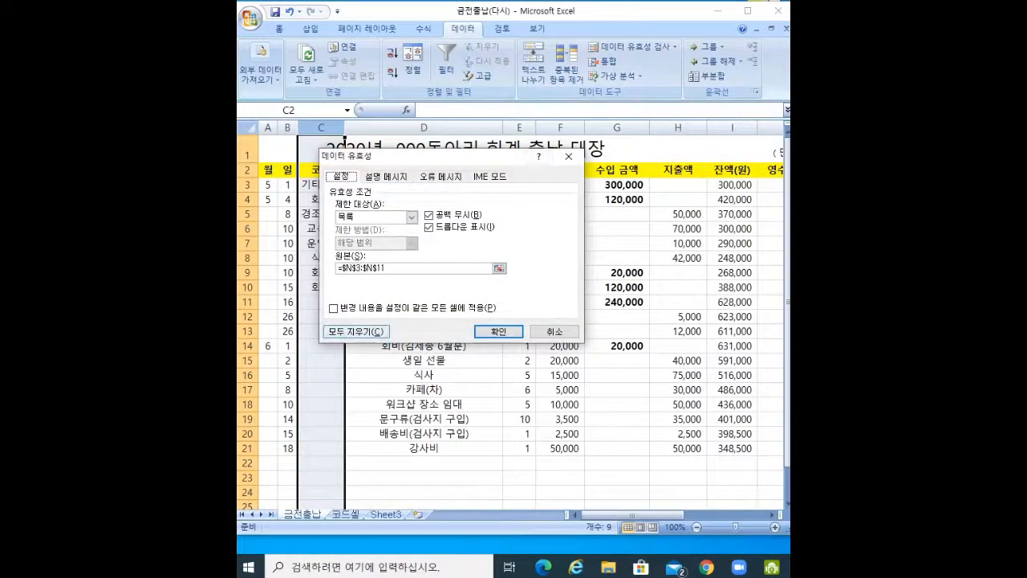
click(357, 331)
click(499, 332)
click(424, 435)
- Delete column N, which holds the 코드명 table, from the 금전출납 sheet
click(346, 515)
click(381, 333)
click(302, 515)
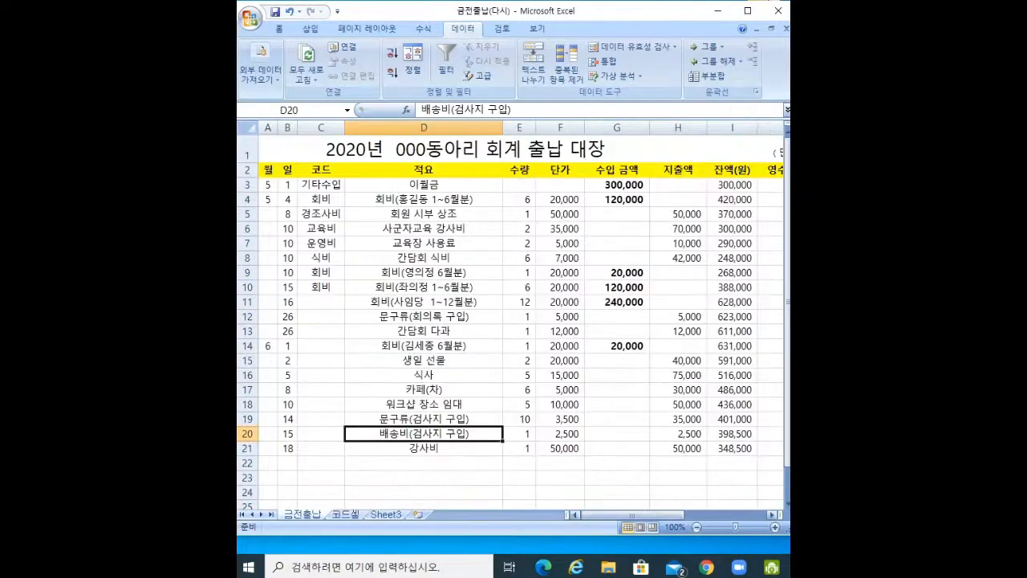
drag(632, 514, 691, 514)
click(716, 170)
click(717, 128)
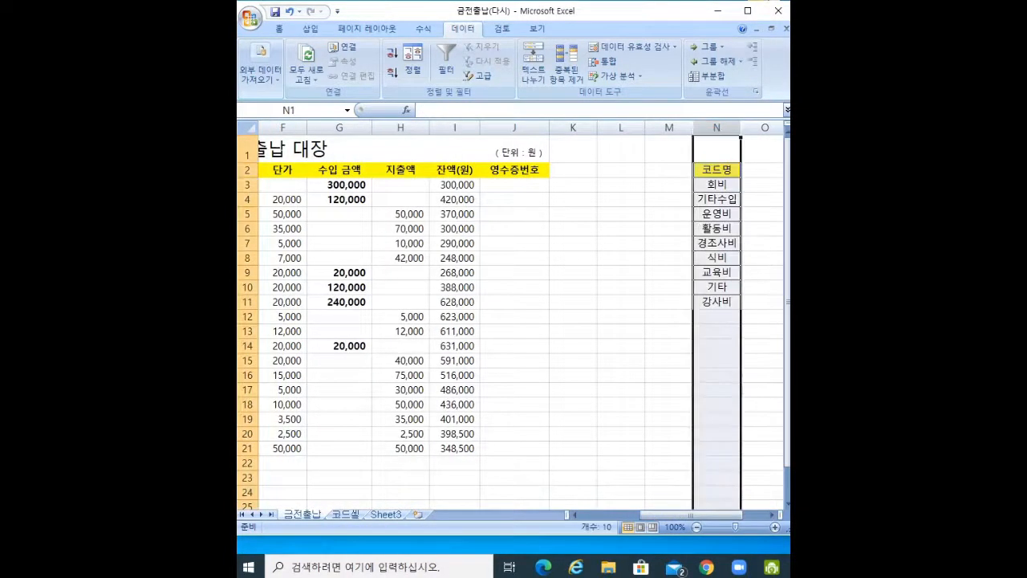
right_click(716, 127)
click(740, 213)
click(621, 258)
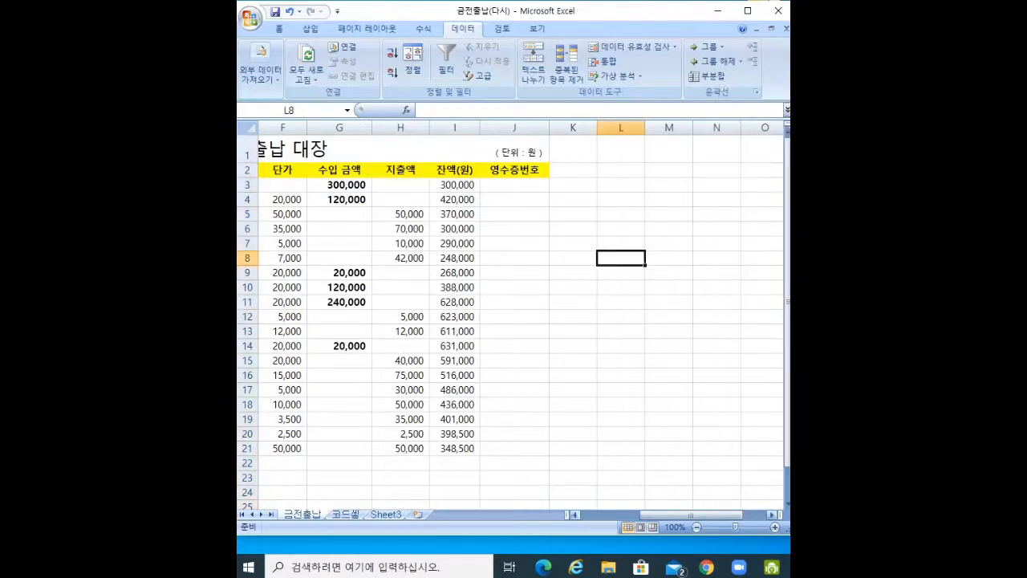
drag(691, 514, 633, 515)
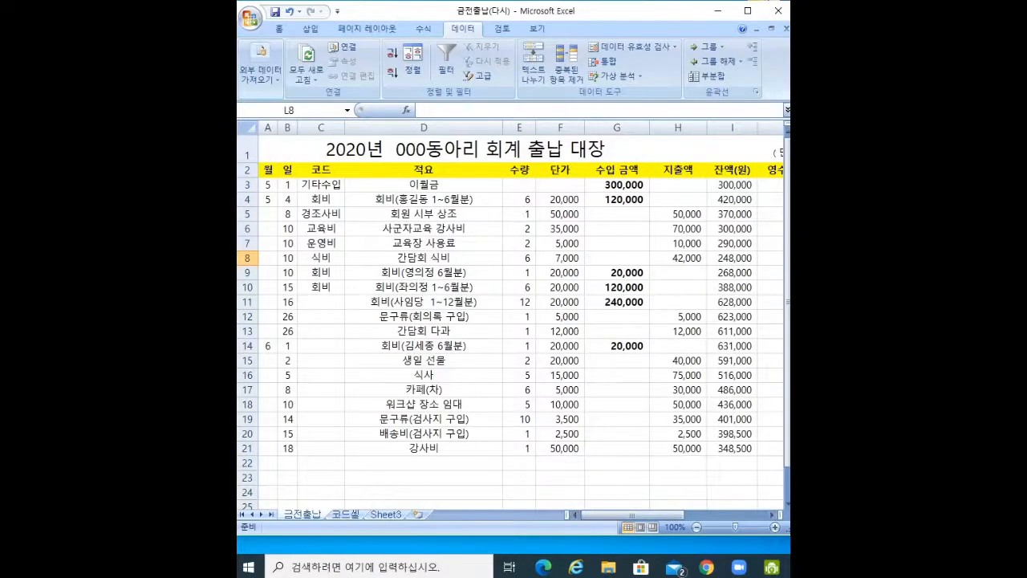
- Review the first and last code names in the C2:C9 range on the 코드셀 sheet
click(345, 515)
drag(381, 157, 381, 260)
click(480, 201)
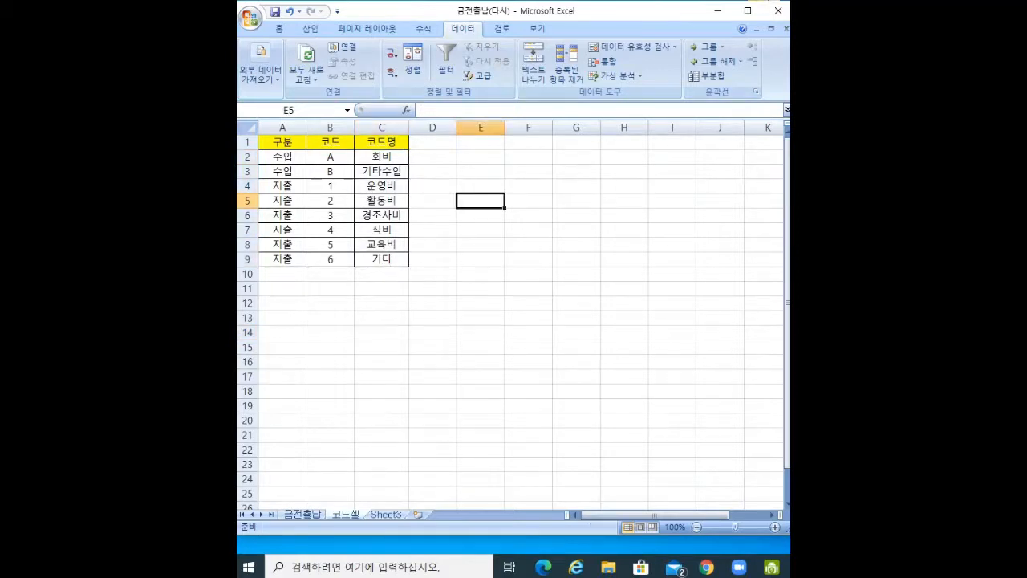
click(381, 259)
click(382, 157)
click(528, 245)
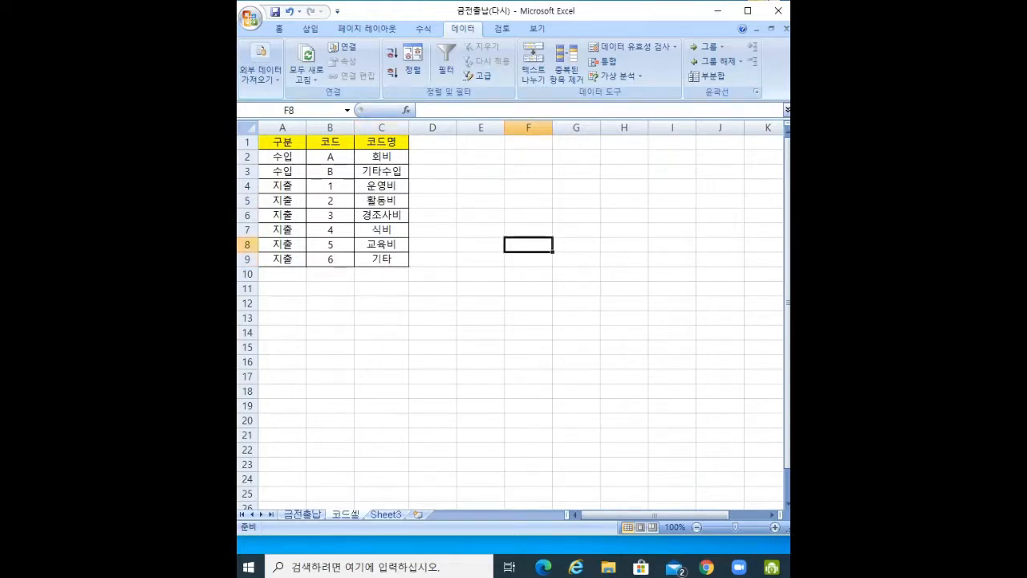
click(302, 515)
click(321, 127)
click(634, 47)
click(412, 217)
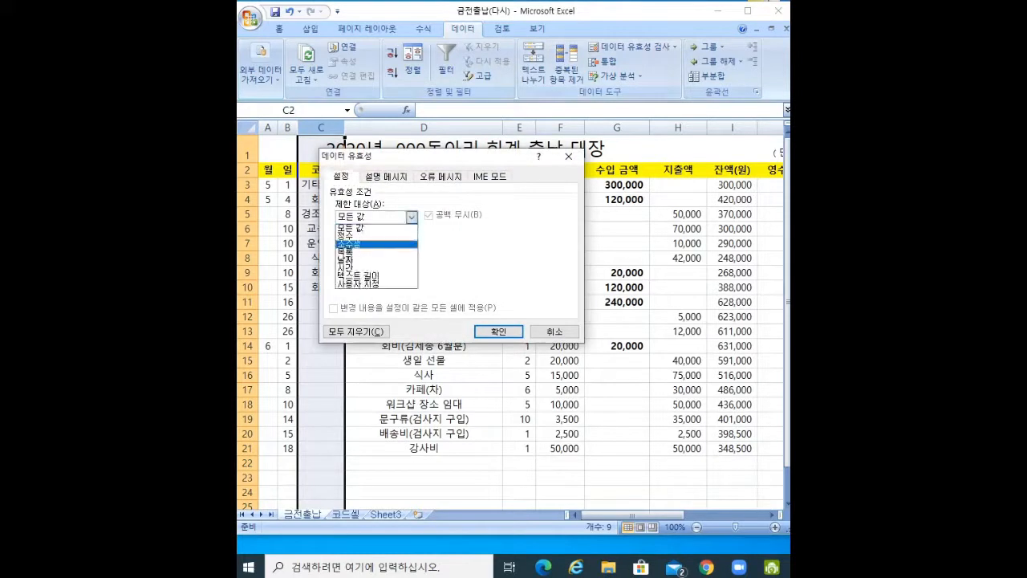
click(346, 252)
click(413, 269)
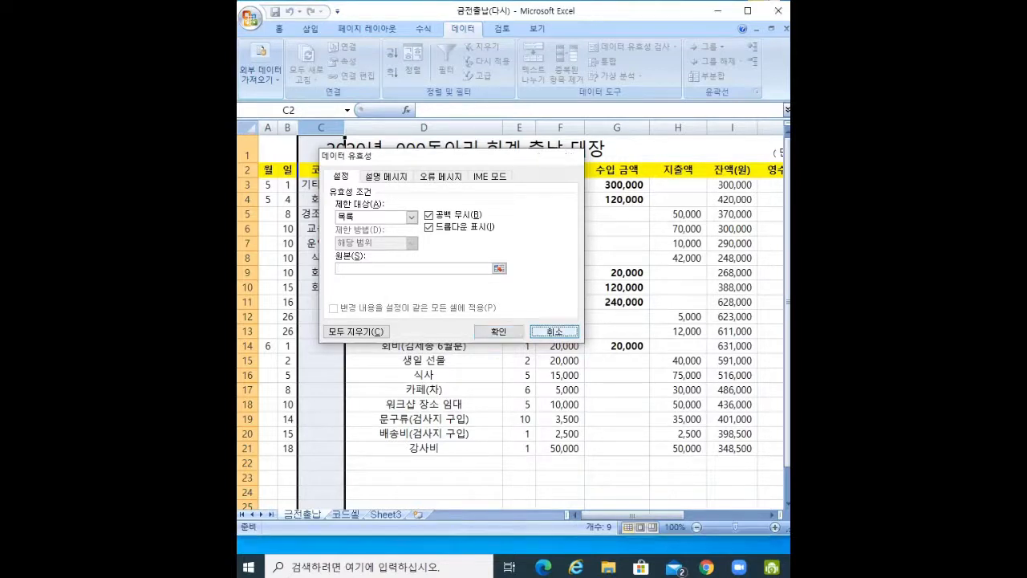
click(554, 332)
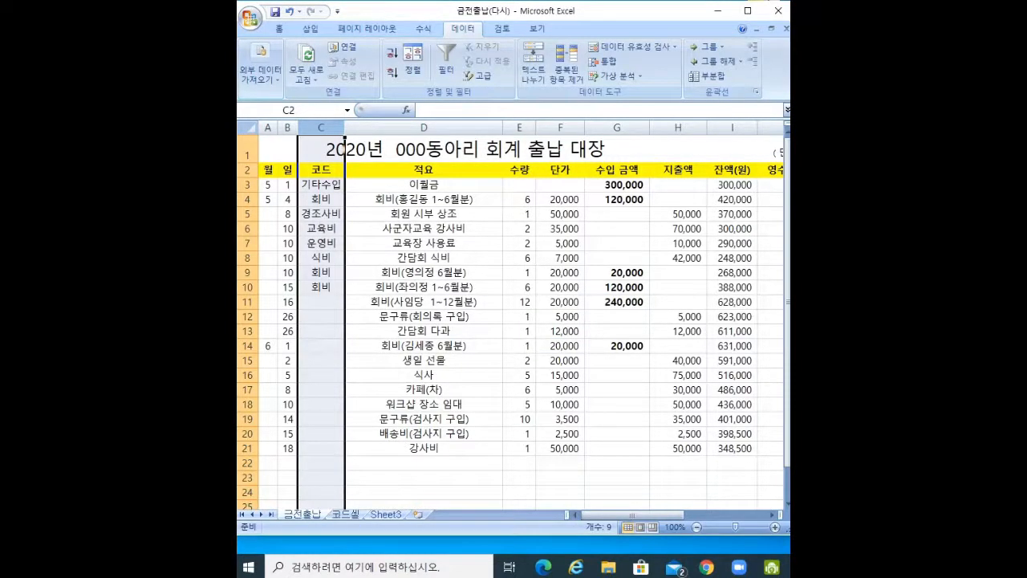
- Compare the 코드 column of the 금전출납 sheet with the code names in C2:C9 of the 코드셀 sheet
click(424, 405)
click(345, 515)
click(303, 515)
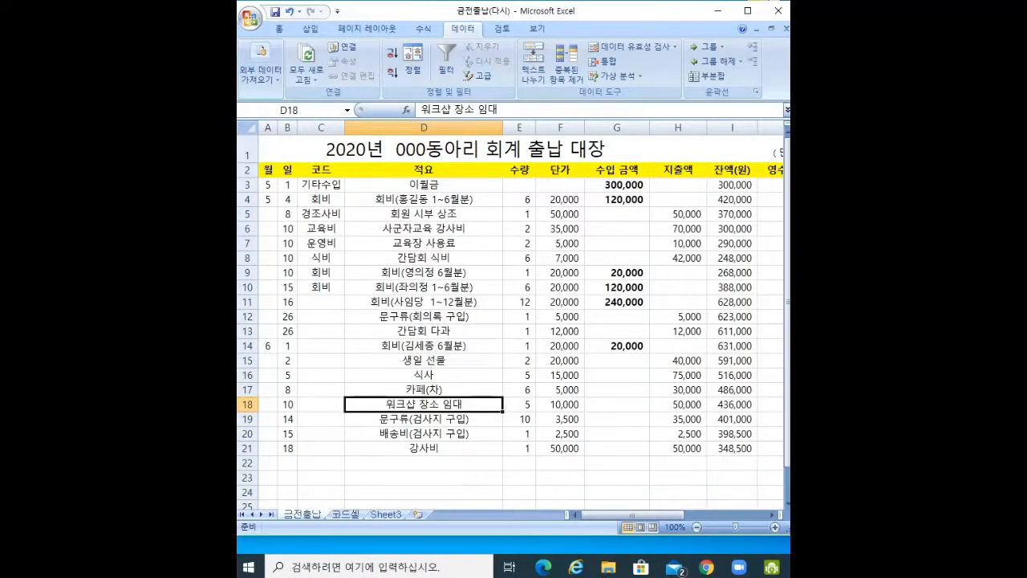
click(345, 515)
drag(381, 157, 381, 258)
click(432, 215)
drag(381, 156, 382, 258)
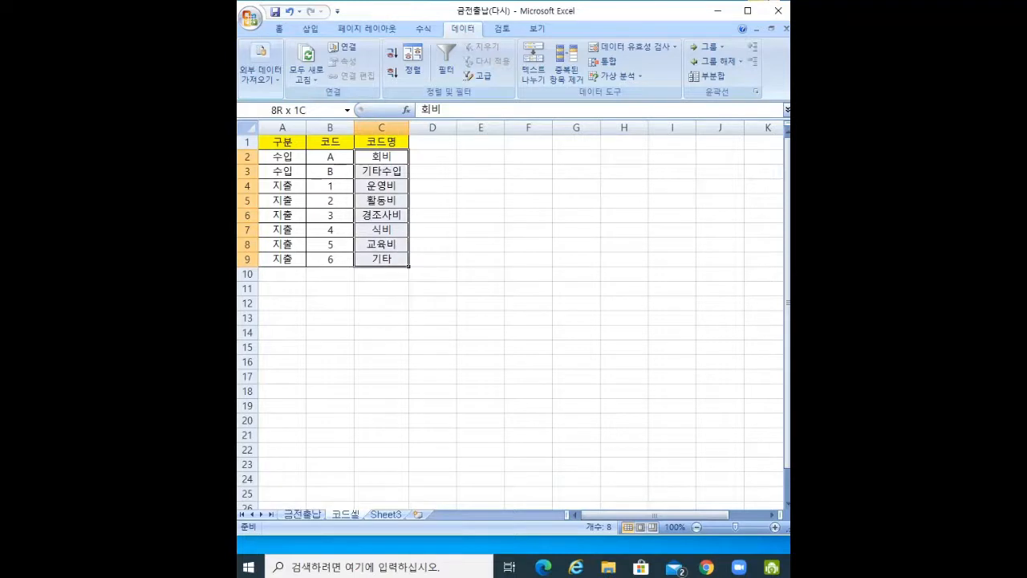
click(528, 245)
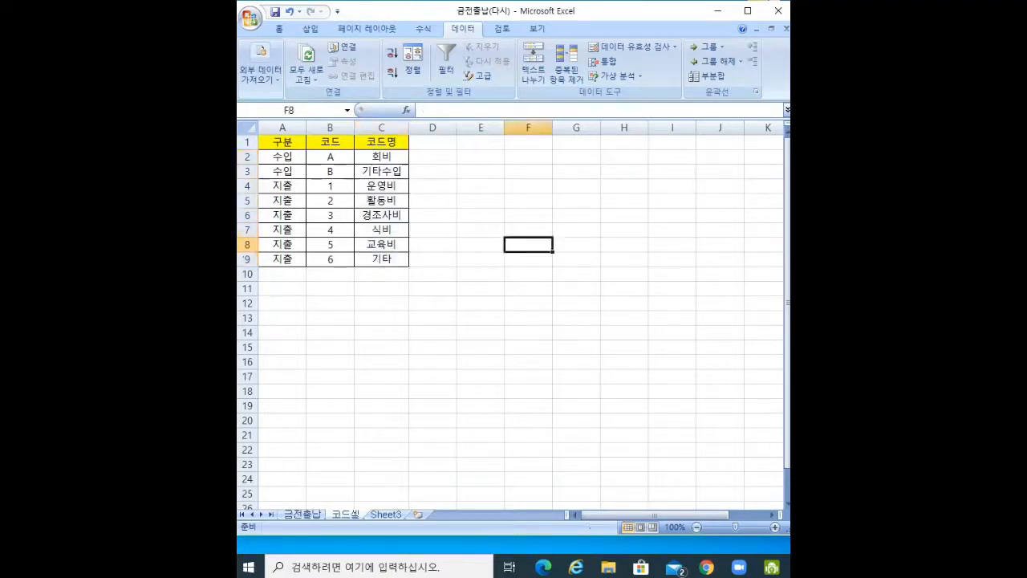
- Define the name 코드명 for the code names in C2:C9 of the 코드셀 sheet
click(381, 157)
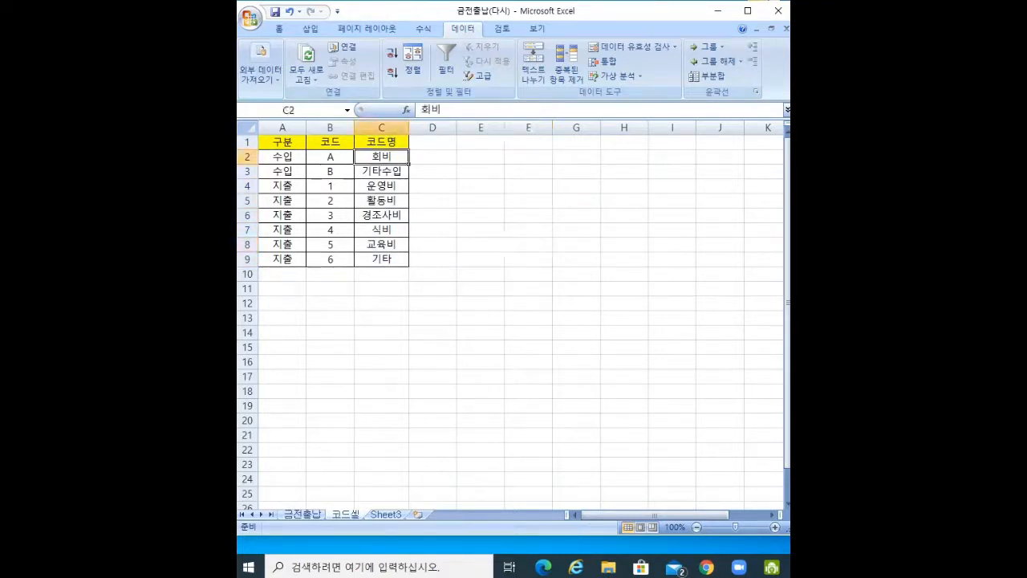
drag(382, 156, 381, 259)
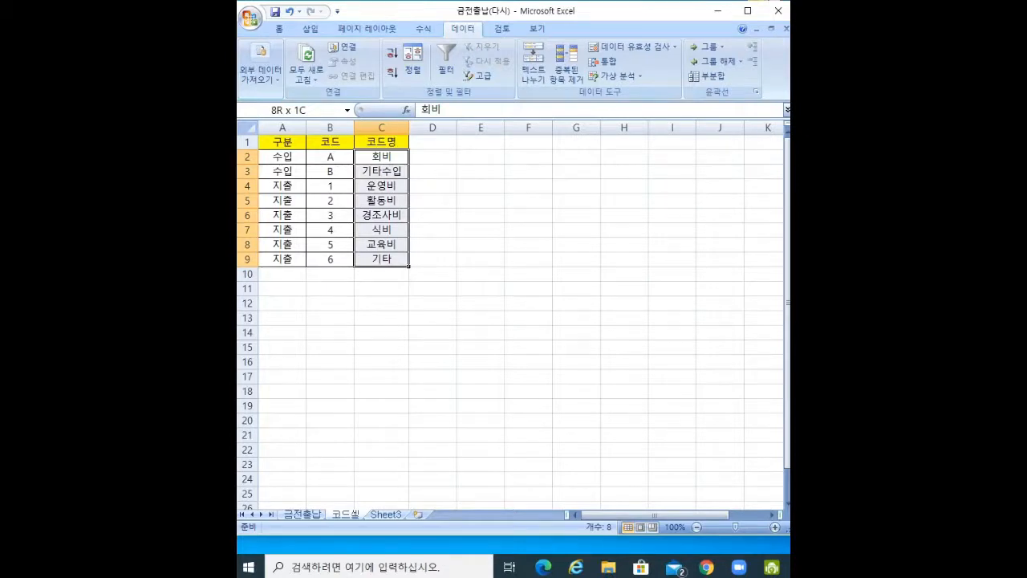
drag(381, 259, 382, 258)
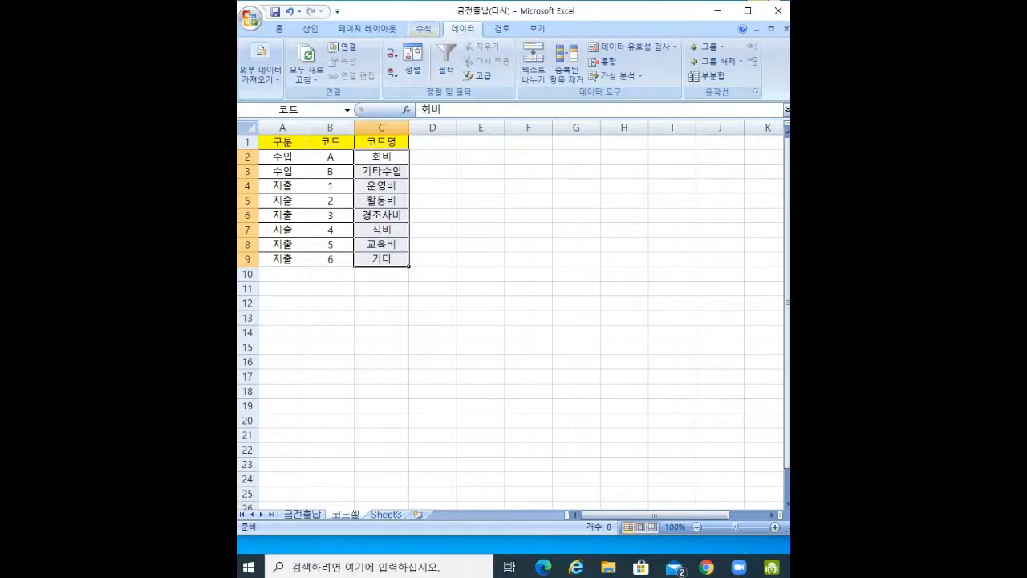
click(423, 28)
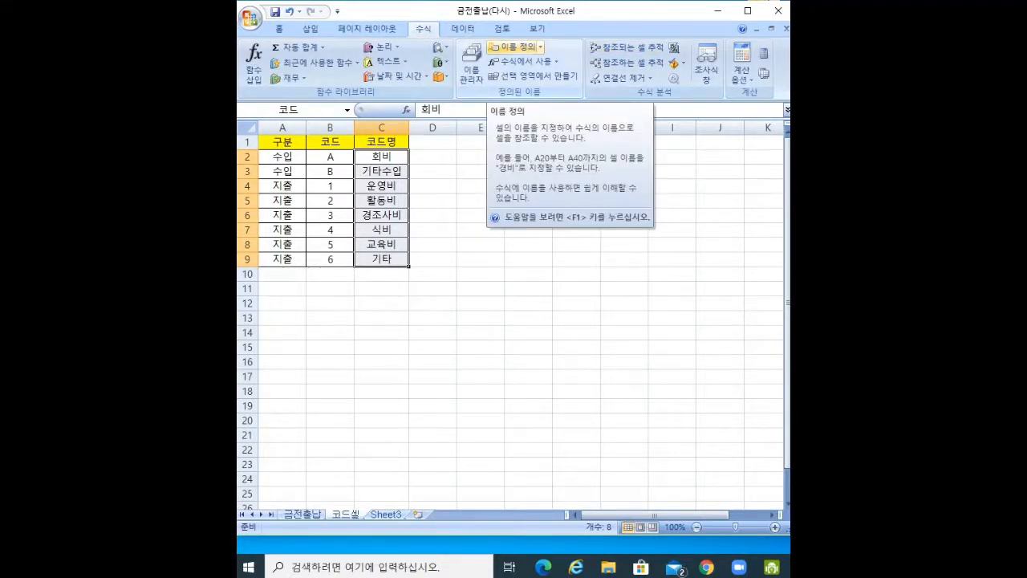
click(513, 47)
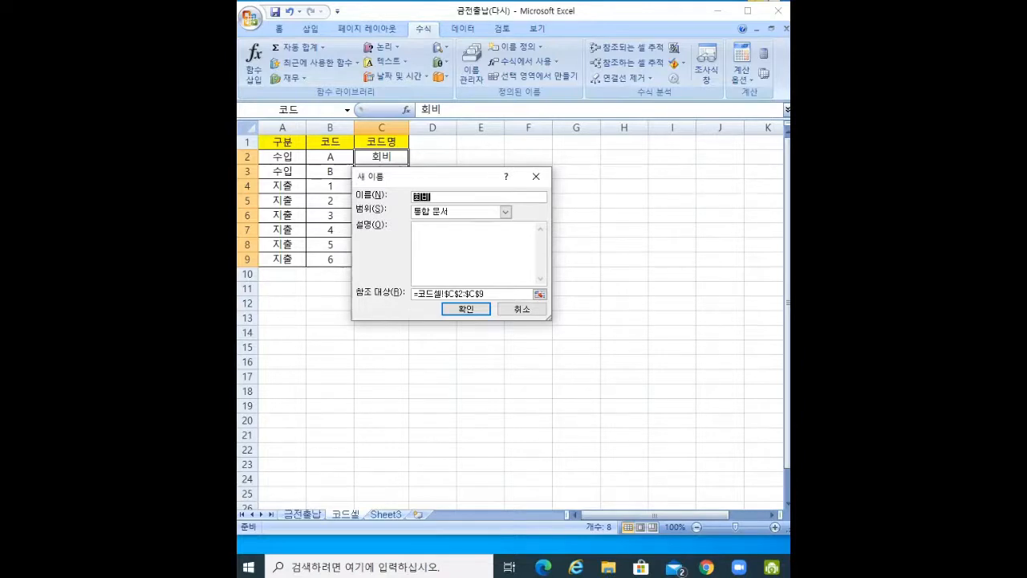
key(BackSpace)
text(코드)
key(BackSpace)
key(BackSpace)
key(BackSpace)
text(코드이름)
key(BackSpace)
key(BackSpace)
text(셀)
key(Return)
- Review the entries of the code name list in C2:C9, from the first code name to the last
drag(382, 156, 381, 258)
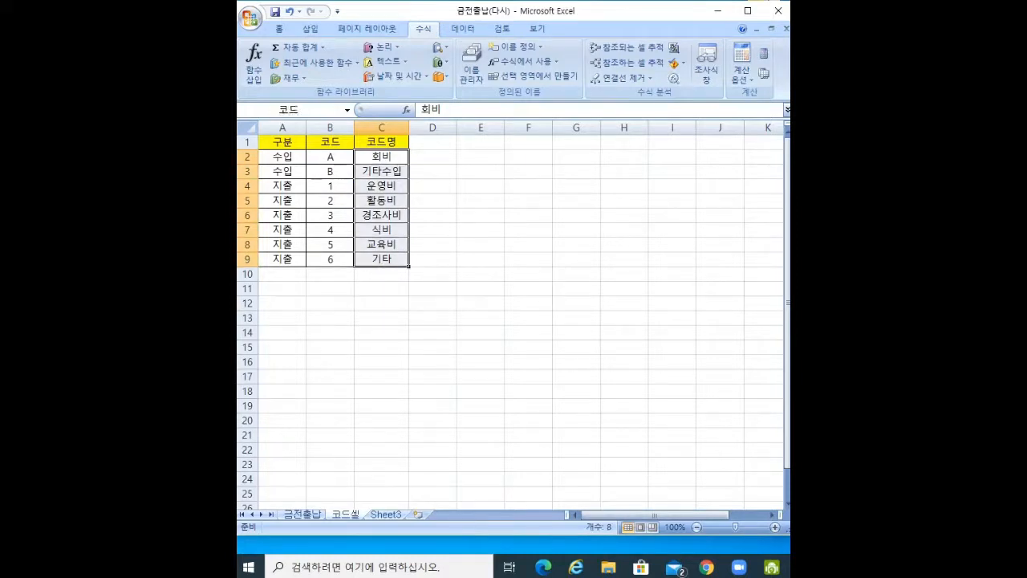
click(382, 157)
click(381, 186)
click(381, 259)
drag(381, 157, 381, 259)
click(481, 230)
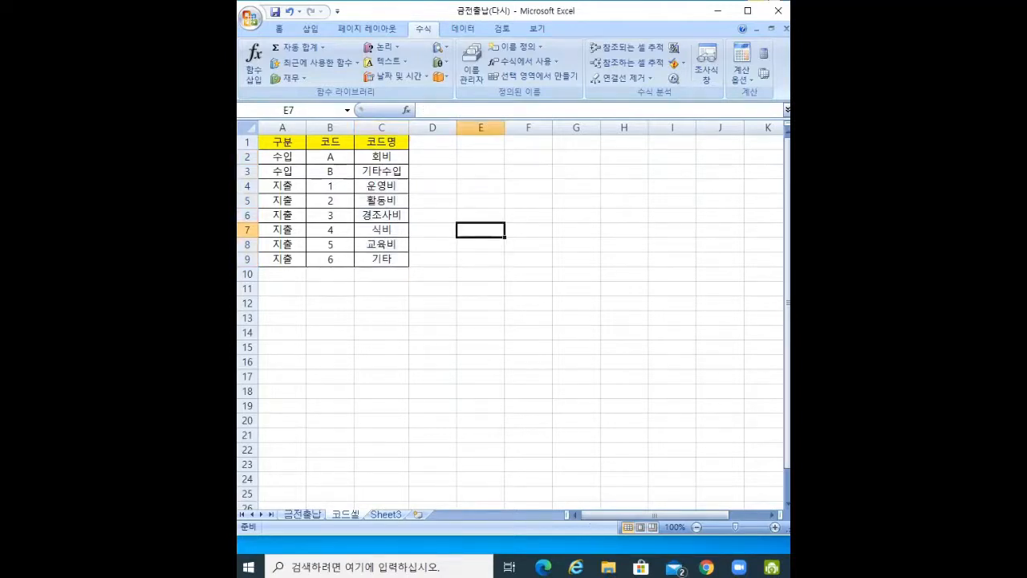
click(381, 259)
click(381, 157)
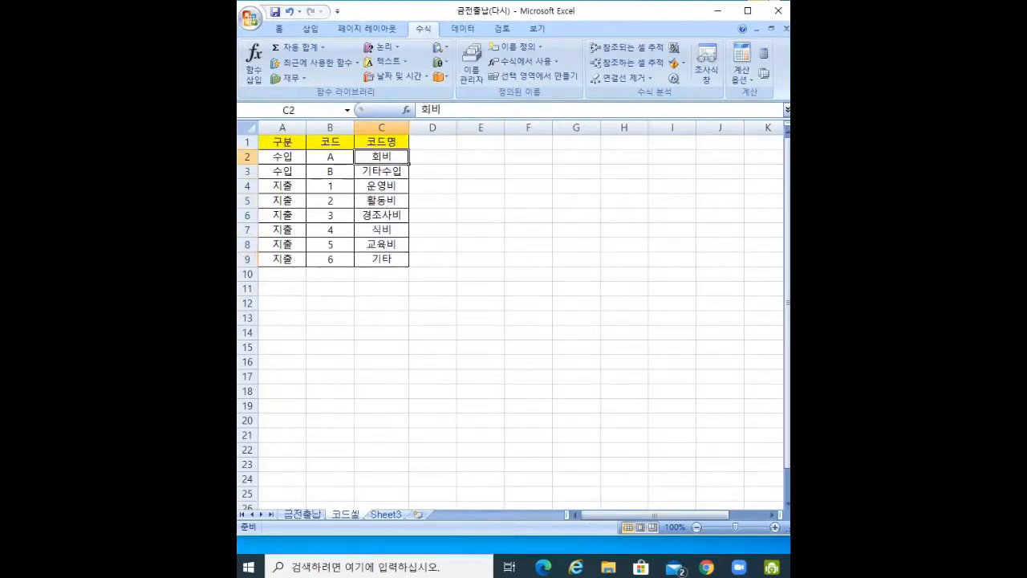
drag(382, 158, 382, 259)
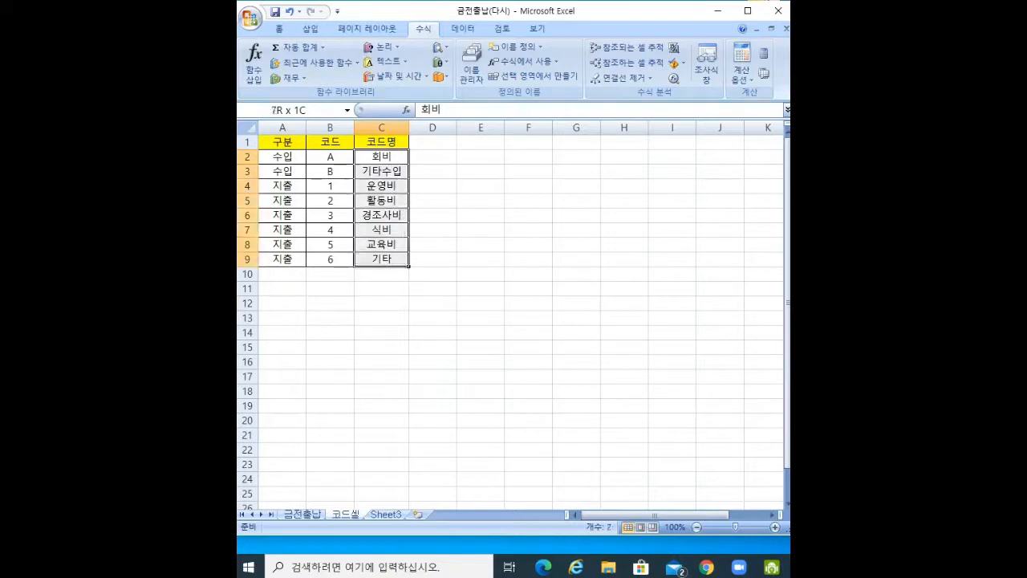
click(517, 47)
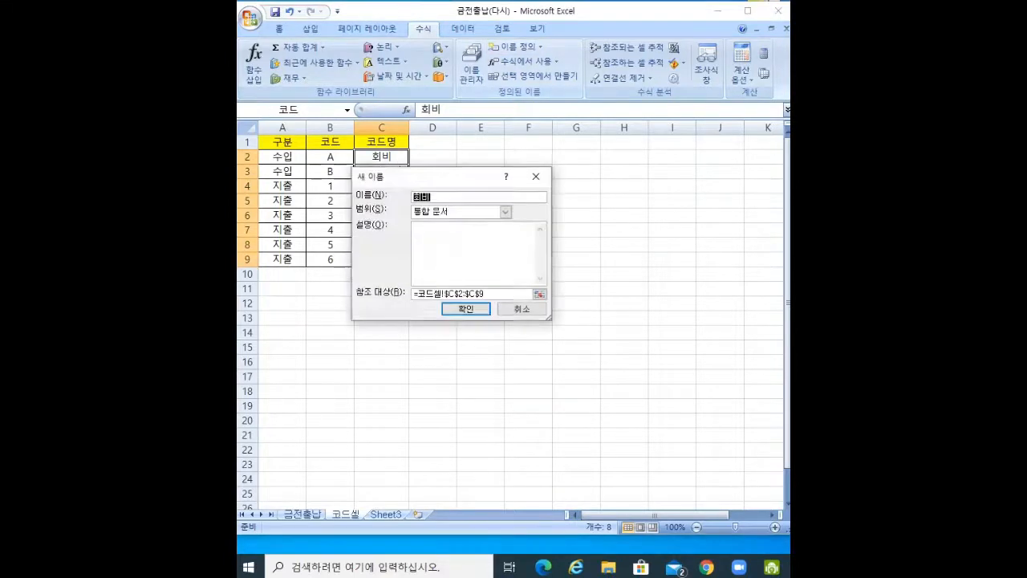
click(523, 309)
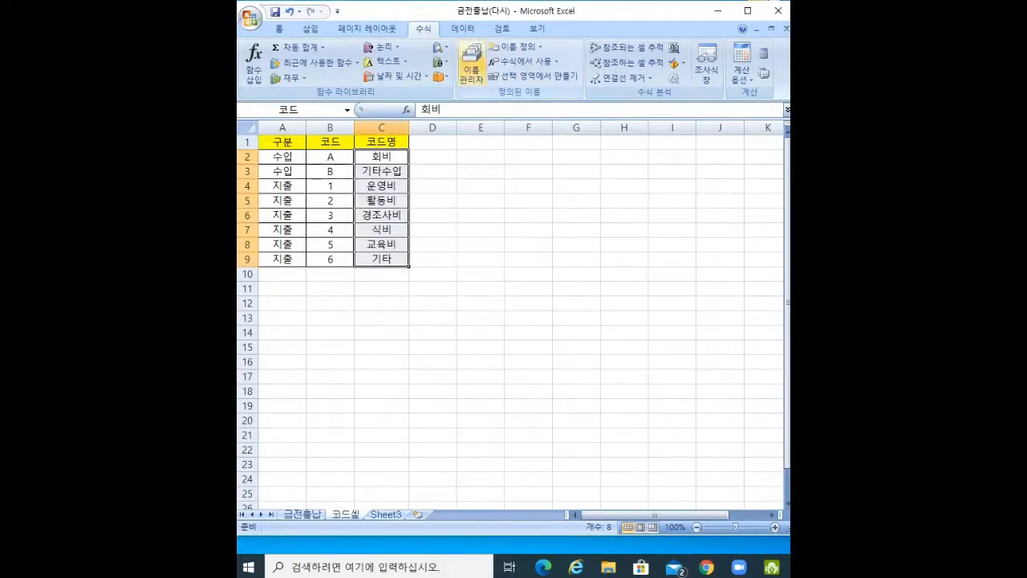
- Delete the defined name 코드 from the workbook in the Name Manager
click(472, 68)
click(299, 166)
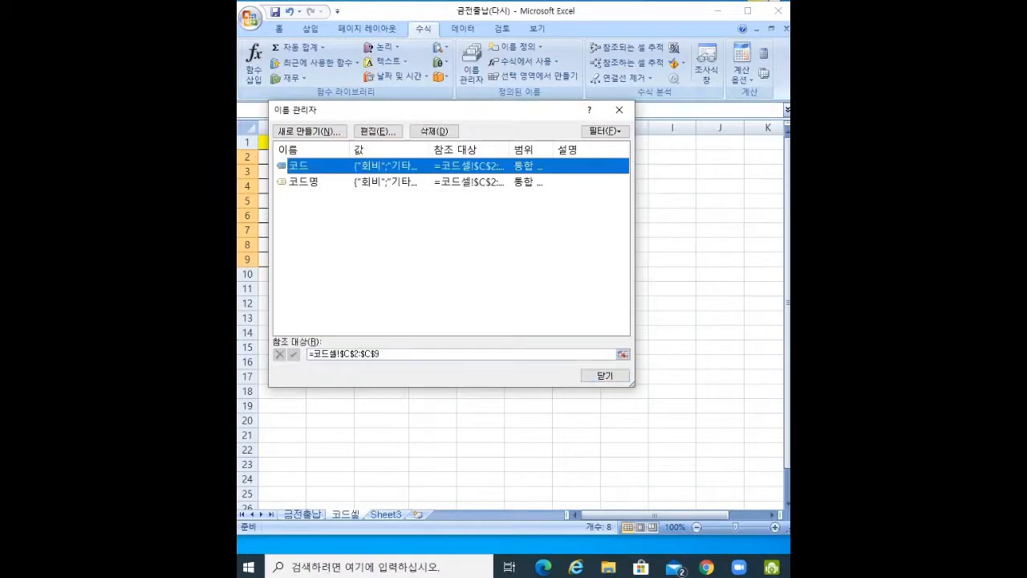
click(435, 131)
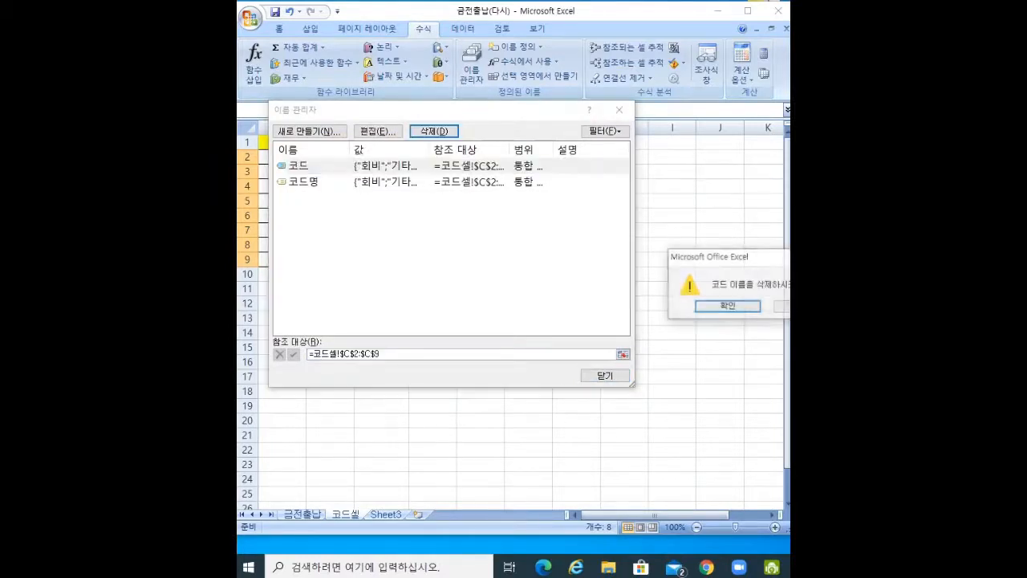
click(727, 306)
click(605, 375)
click(672, 318)
- Check which defined name is assigned to the C2:C9 range on the 코드셀 sheet
drag(381, 156, 381, 259)
drag(381, 156, 381, 258)
click(330, 435)
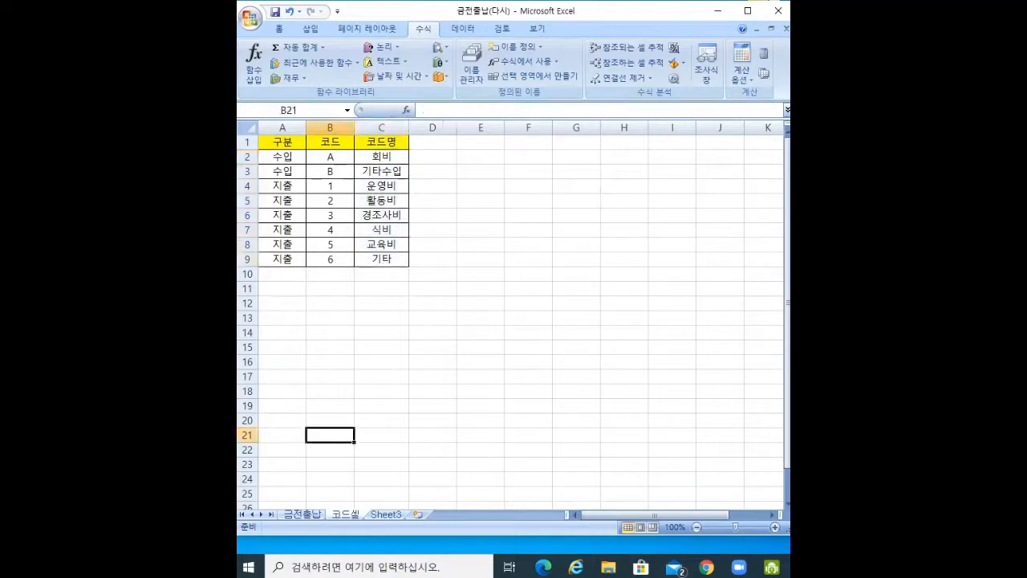
click(303, 514)
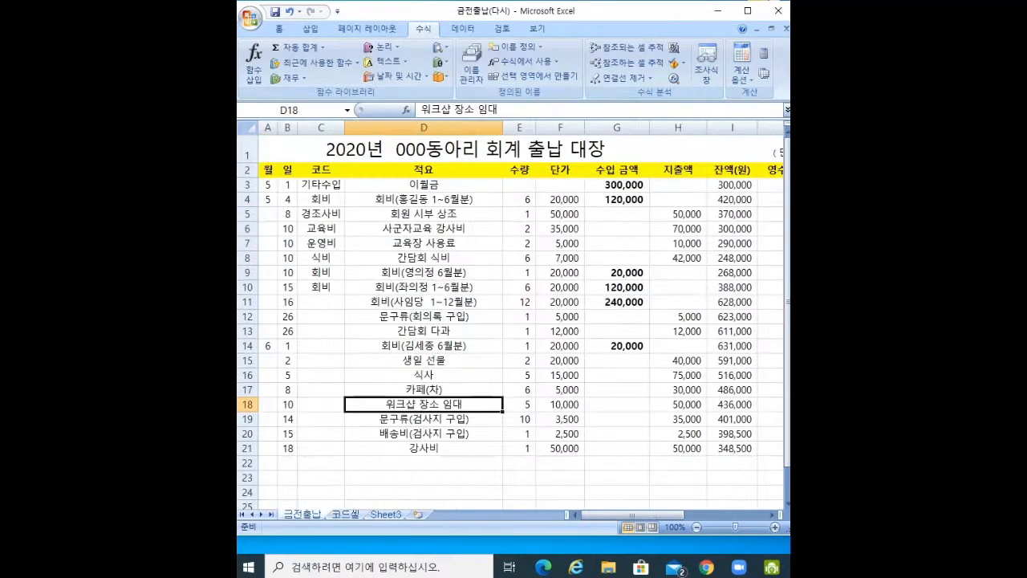
click(346, 515)
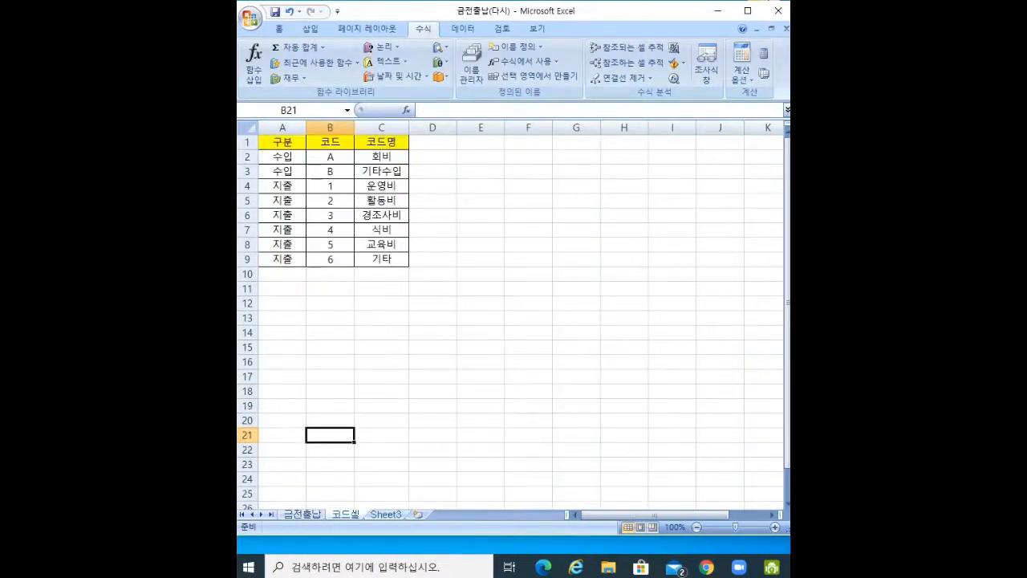
click(381, 157)
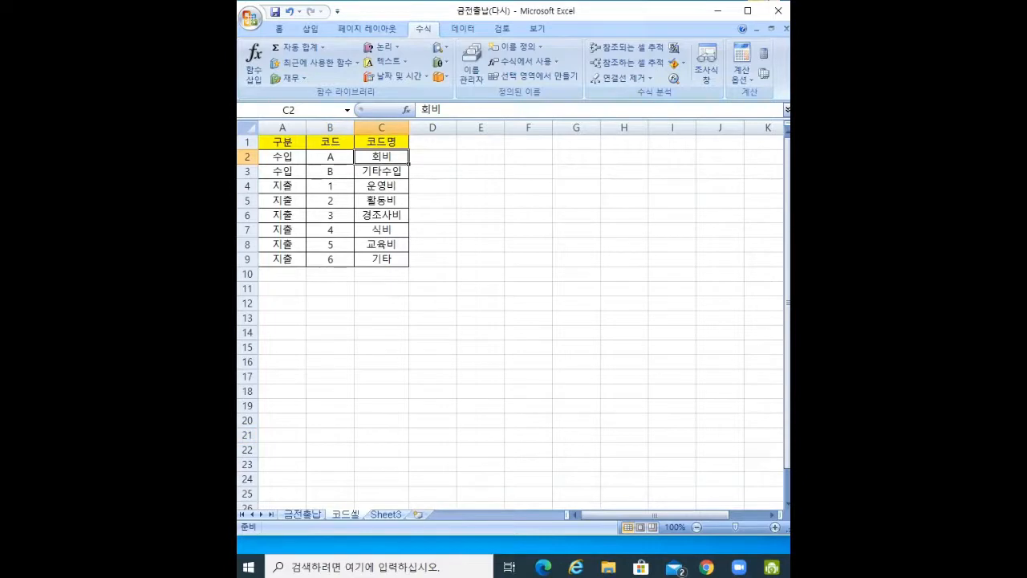
drag(381, 157, 381, 259)
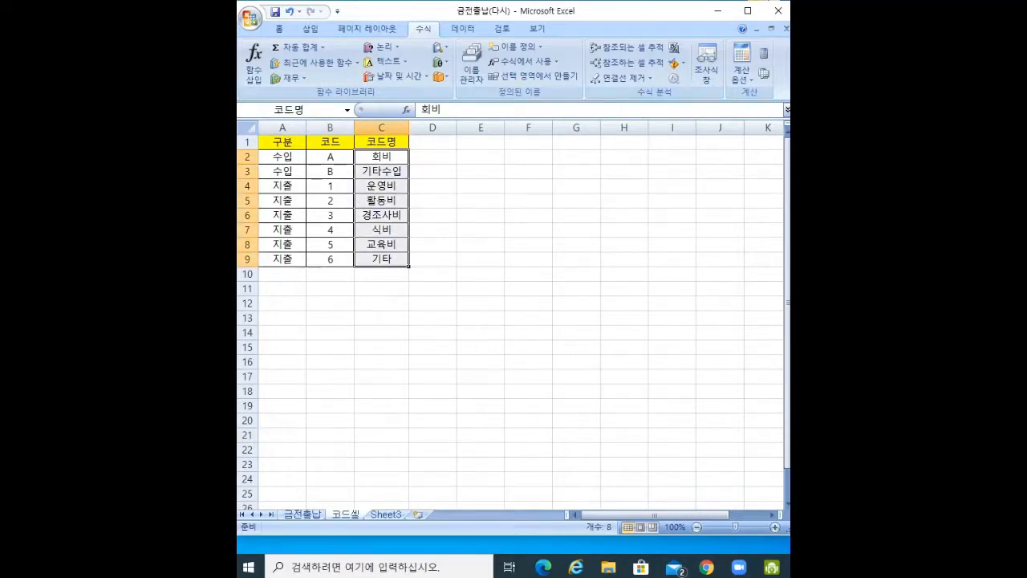
click(346, 110)
click(347, 110)
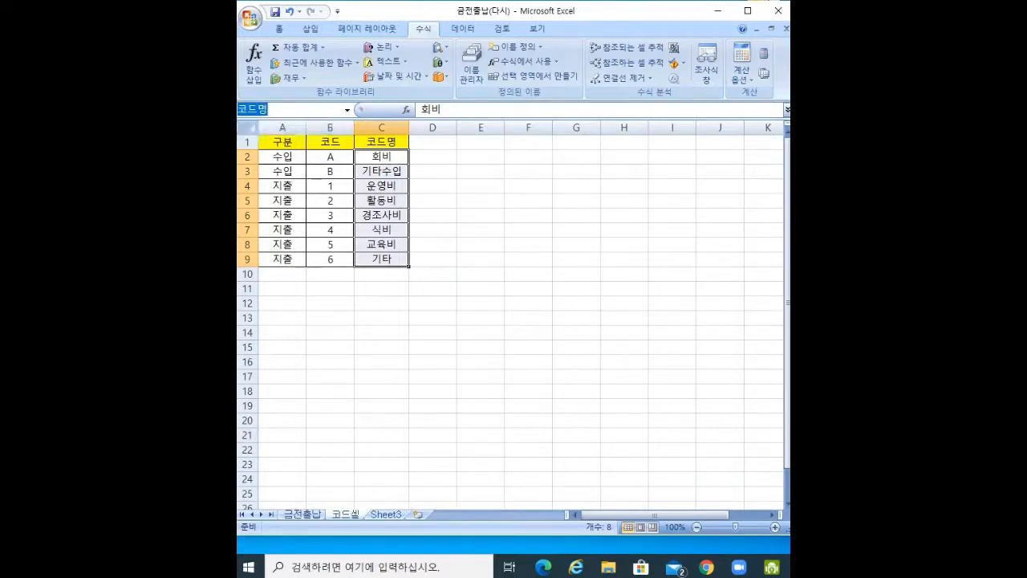
key(Return)
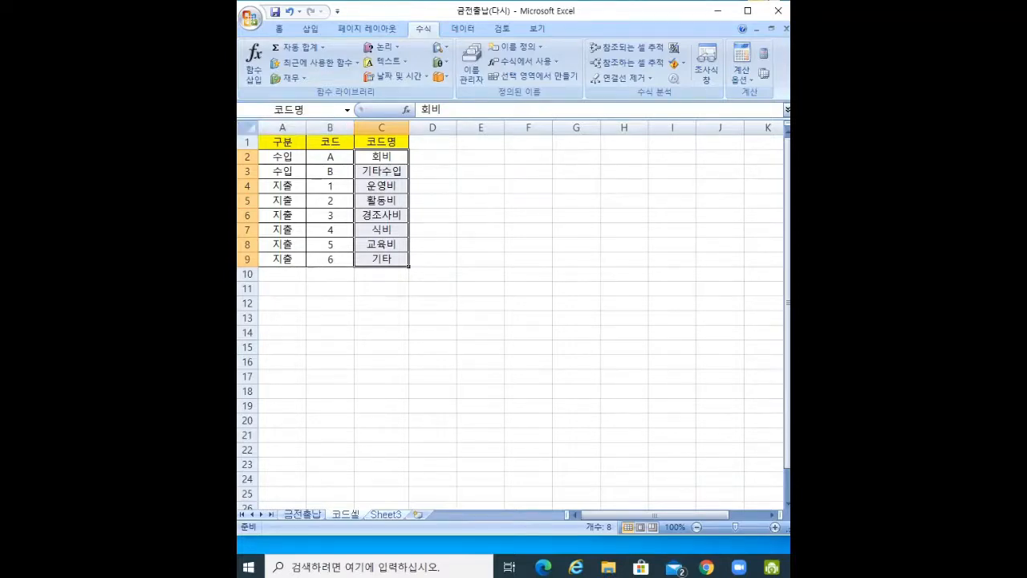
- Look through the workbook's sheets 금전출납, 코드셀 and Sheet3
key(ctrl+Page_Down)
key(ctrl+Page_Up)
key(ctrl+Page_Up)
key(ctrl+Page_Down)
key(ctrl+Page_Down)
key(ctrl+Page_Up)
key(ctrl+Page_Up)
key(ctrl+Page_Down)
key(ctrl+Page_Down)
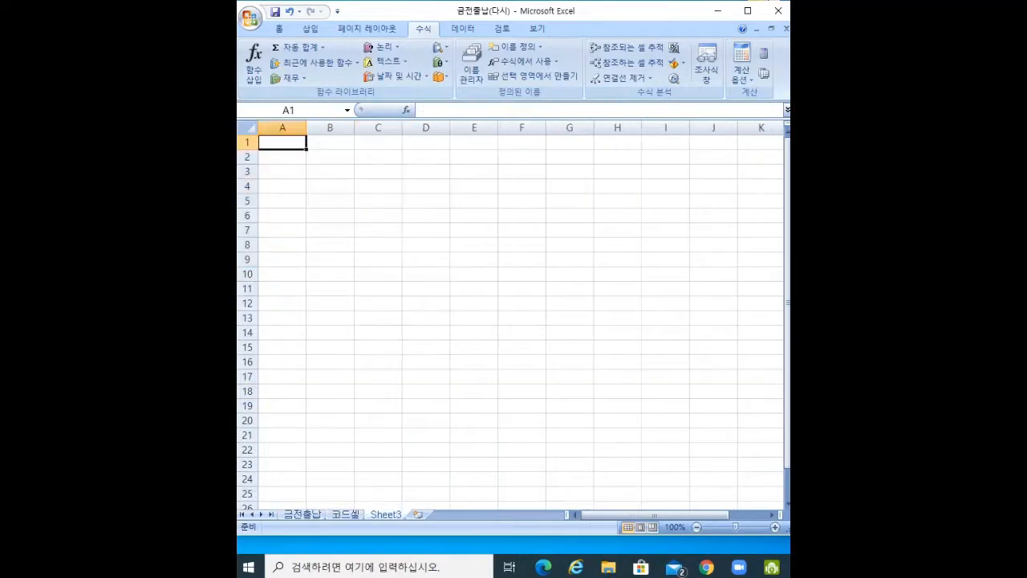
key(ctrl+Page_Up)
key(ctrl+Page_Up)
key(ctrl+Page_Down)
key(ctrl+Page_Down)
click(426, 362)
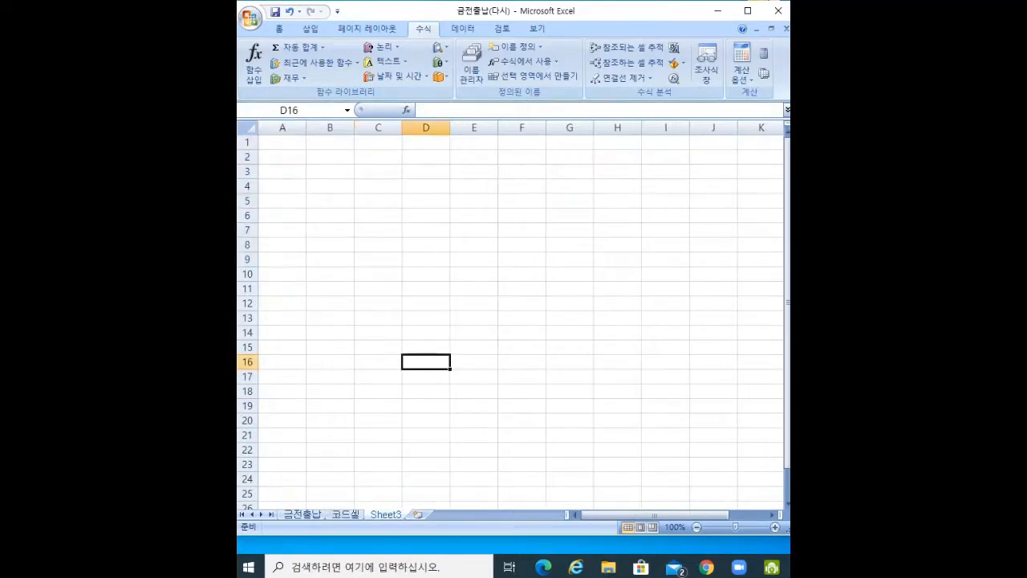
- Review the scope options, including 통합 문서, for defining a new name on C2:C9 of the 코드셀 sheet
click(345, 515)
drag(381, 156, 381, 259)
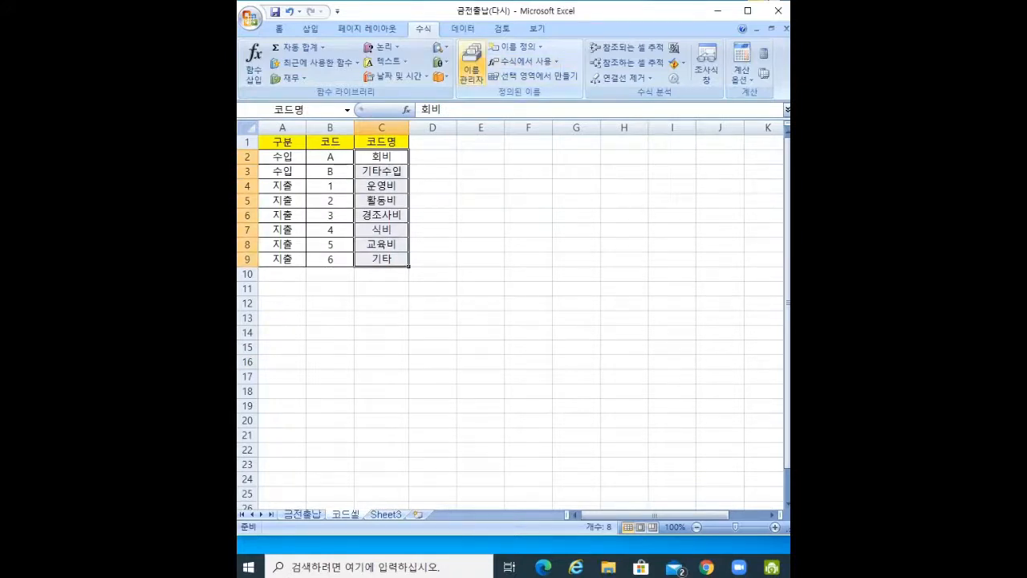
click(514, 47)
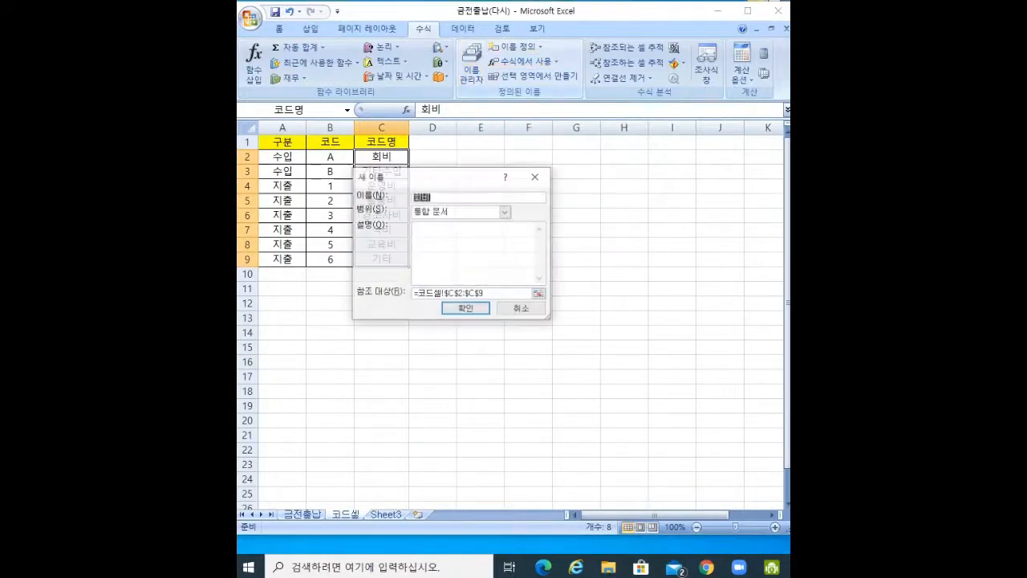
click(506, 211)
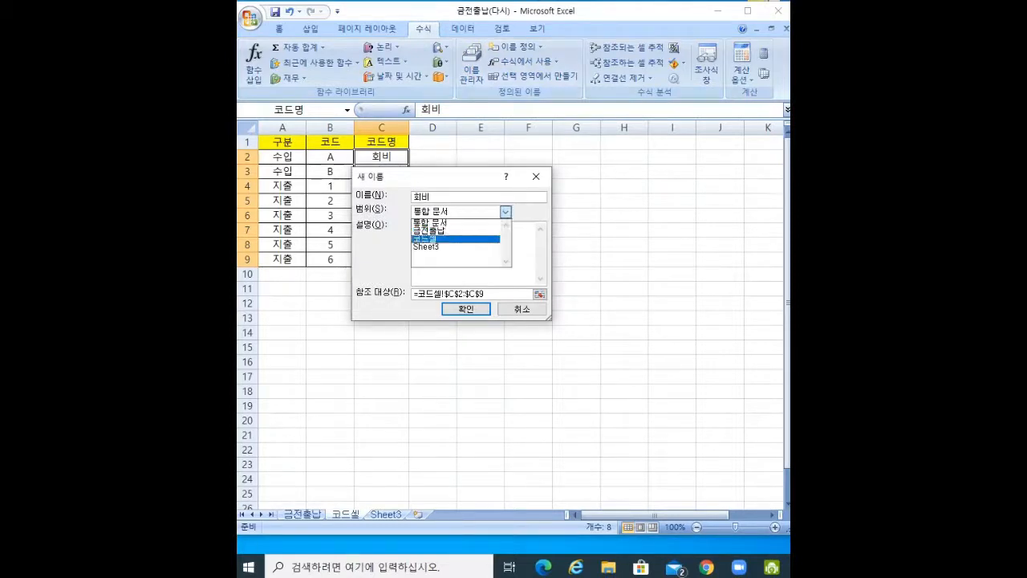
click(441, 224)
click(506, 212)
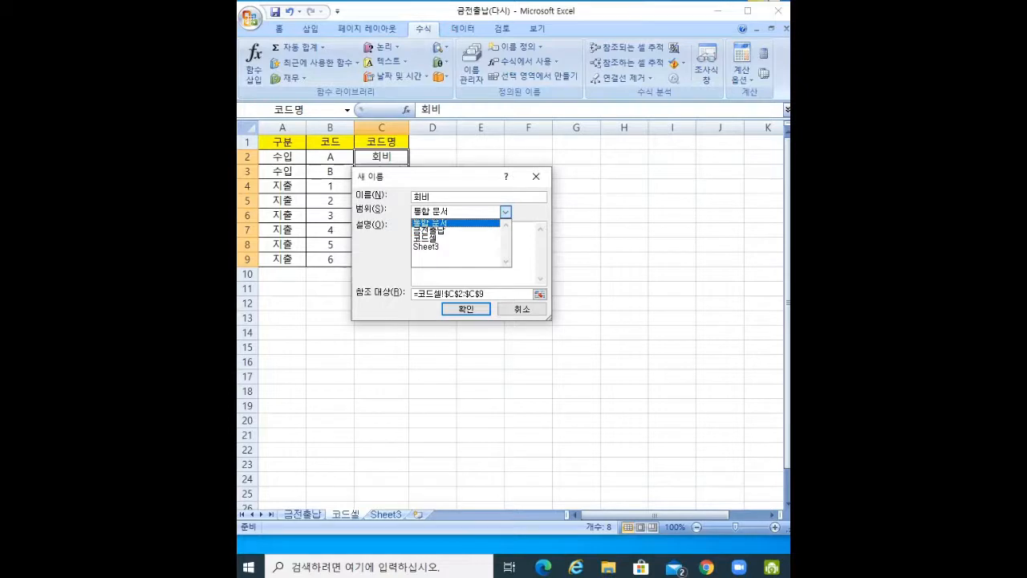
click(441, 223)
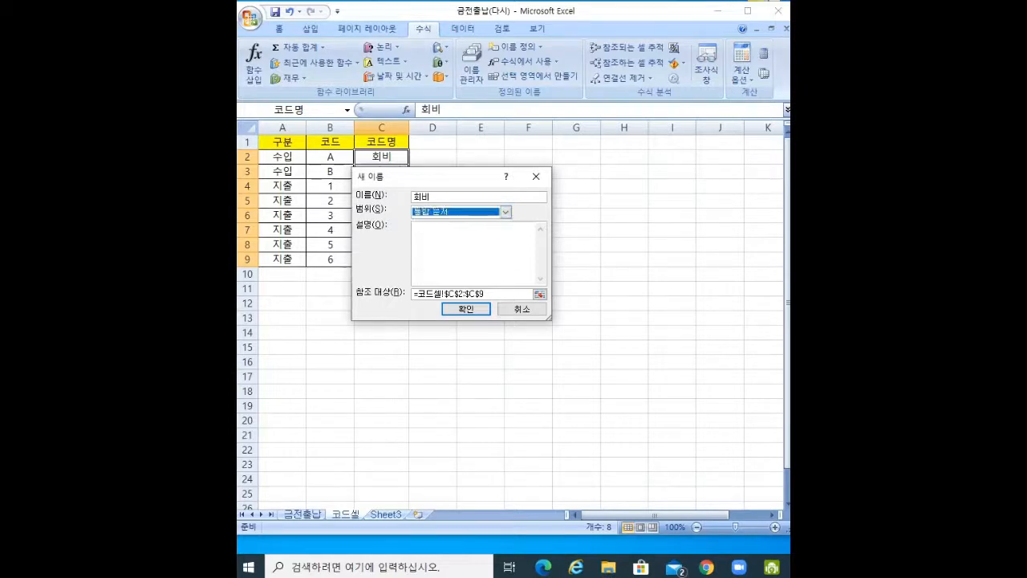
click(522, 309)
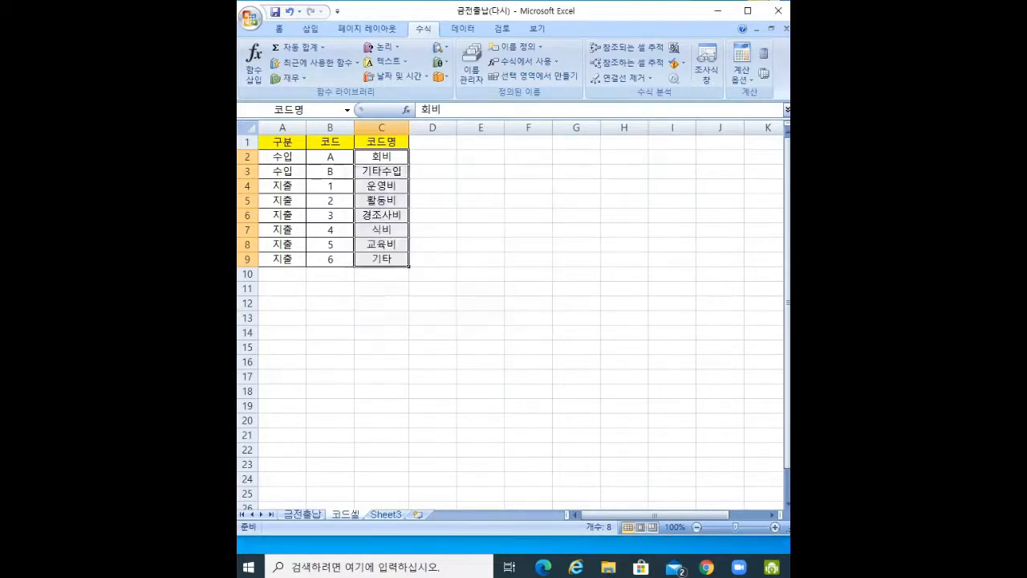
- Compare the code name range on the 코드셀 sheet with the 금전출납 ledger and Sheet3
click(625, 245)
drag(381, 157, 381, 260)
click(302, 515)
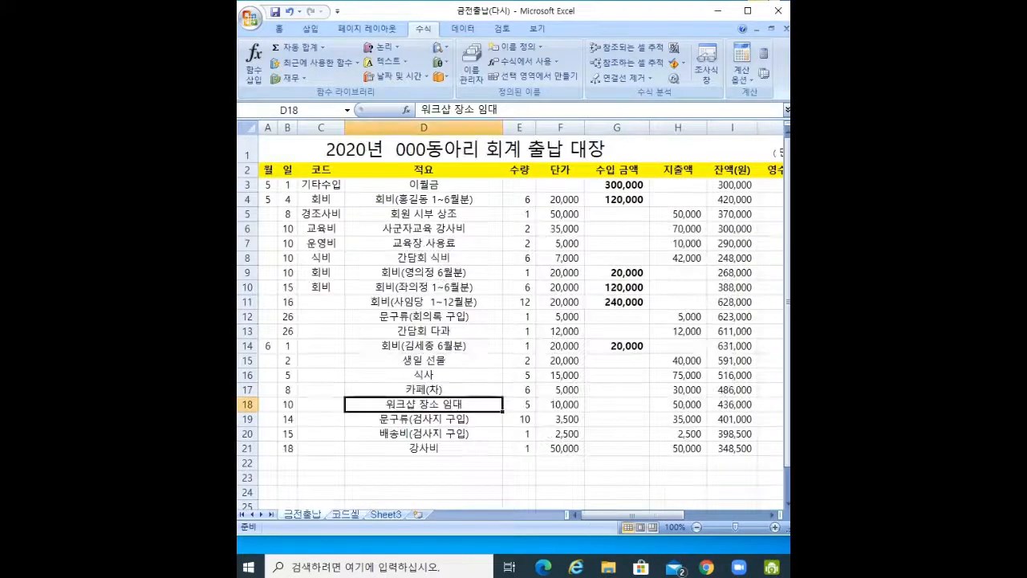
click(345, 515)
click(386, 515)
click(345, 515)
click(303, 515)
click(345, 514)
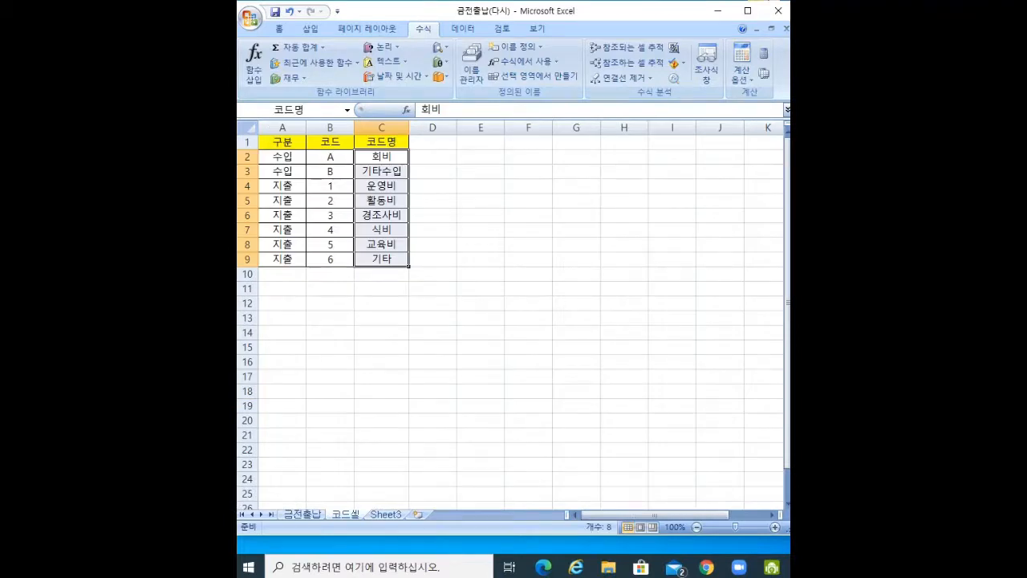
- Inspect the 코드명 name assigned to C2:C9 and its reference range in the Name Manager
drag(381, 156, 381, 259)
drag(381, 157, 381, 259)
drag(381, 156, 381, 259)
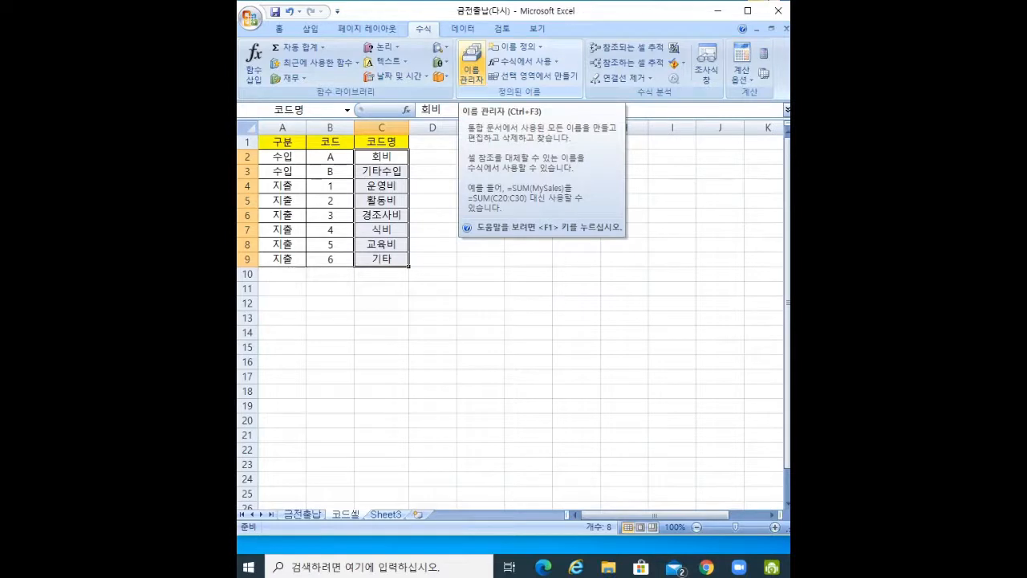
click(472, 68)
click(304, 165)
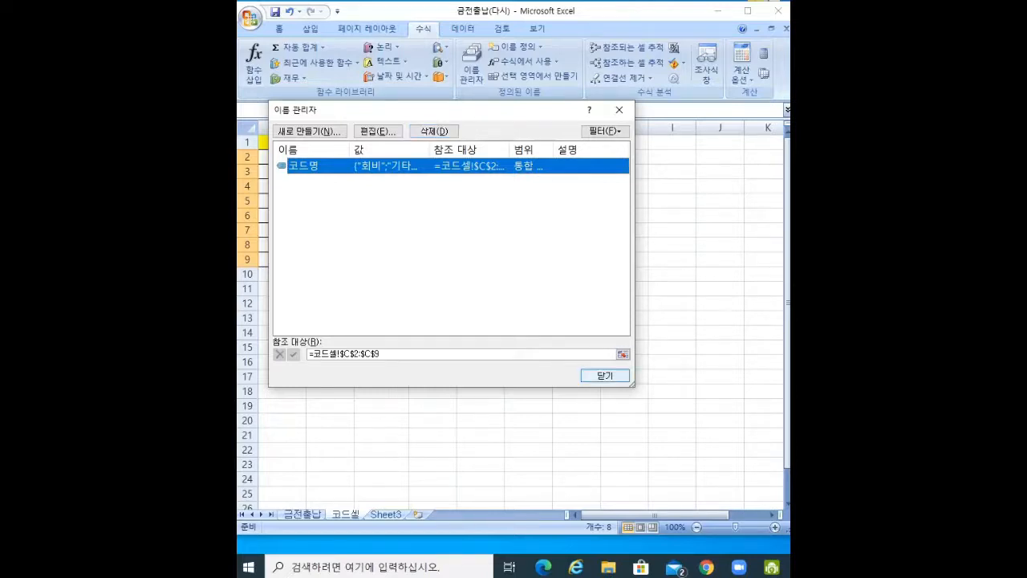
- Check the 코드명 name in the Name Manager against the range C2:C9 on the 코드셀 sheet
click(604, 375)
drag(382, 156, 382, 259)
click(481, 230)
click(382, 156)
drag(381, 157, 381, 259)
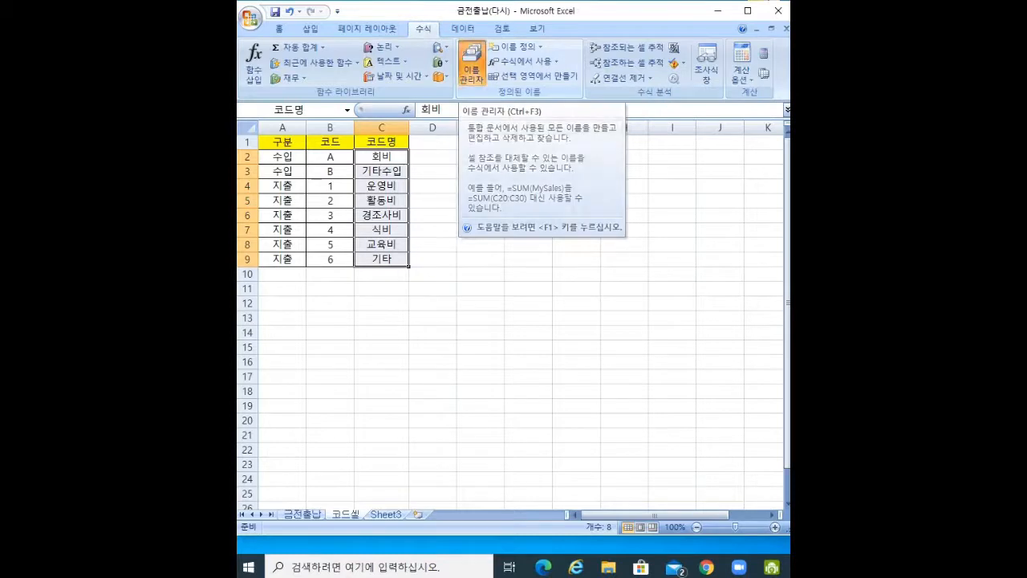
click(472, 64)
click(418, 166)
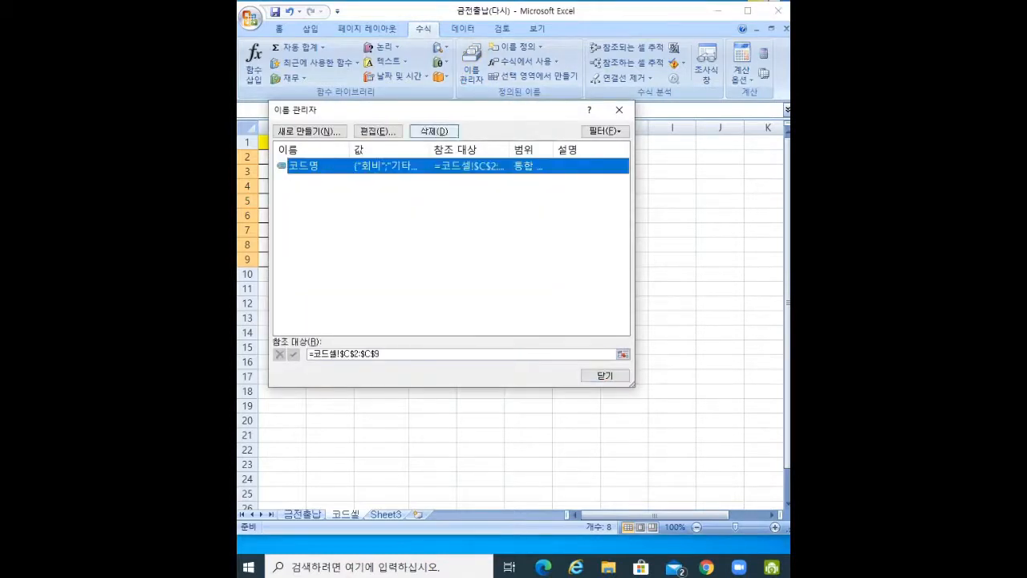
click(606, 376)
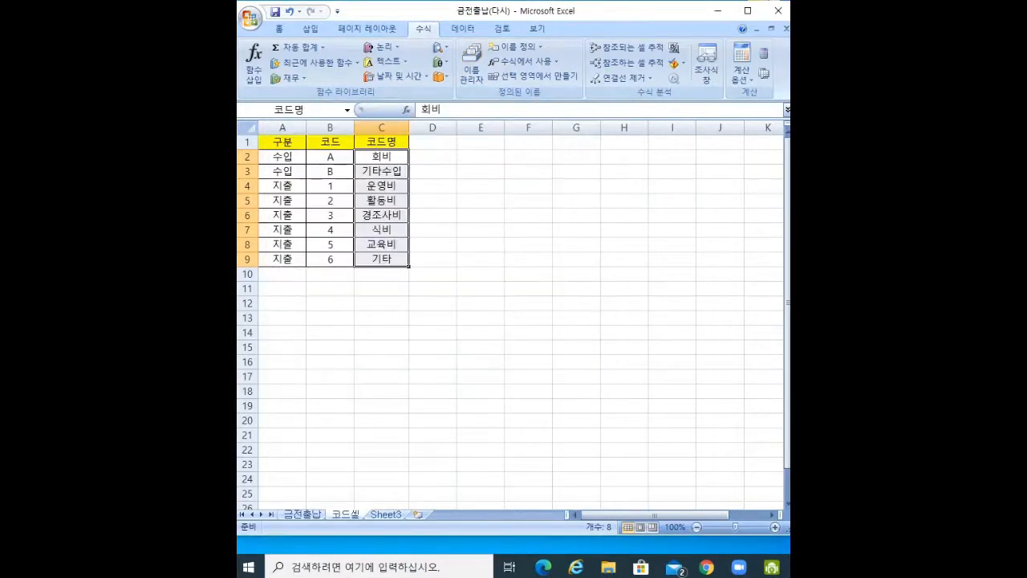
- Clear the codes in C3:C11 of the 금전출납 ledger sheet
click(329, 347)
key(ctrl+Page_Up)
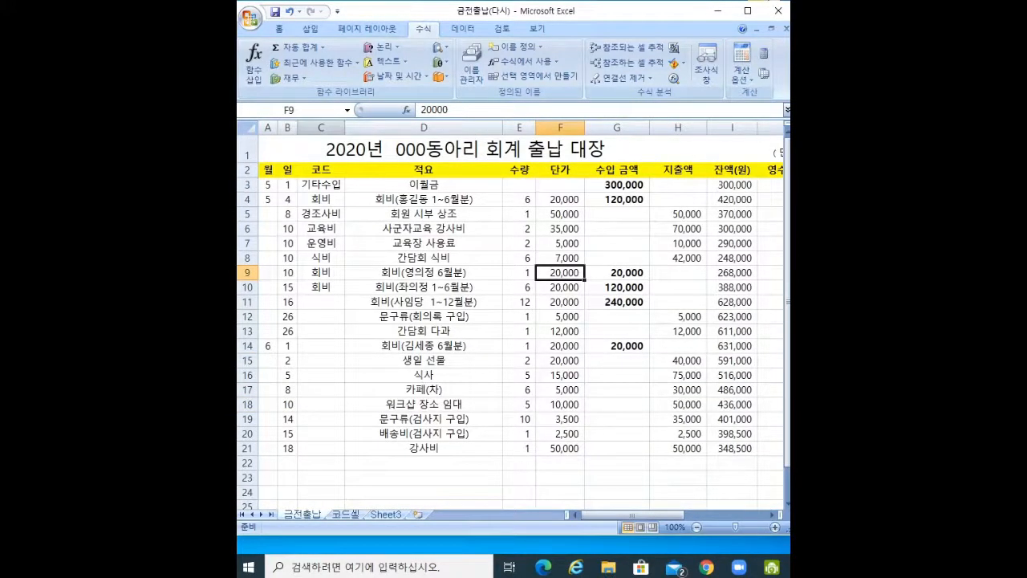
click(321, 127)
click(321, 200)
click(321, 301)
drag(321, 184, 321, 302)
key(Delete)
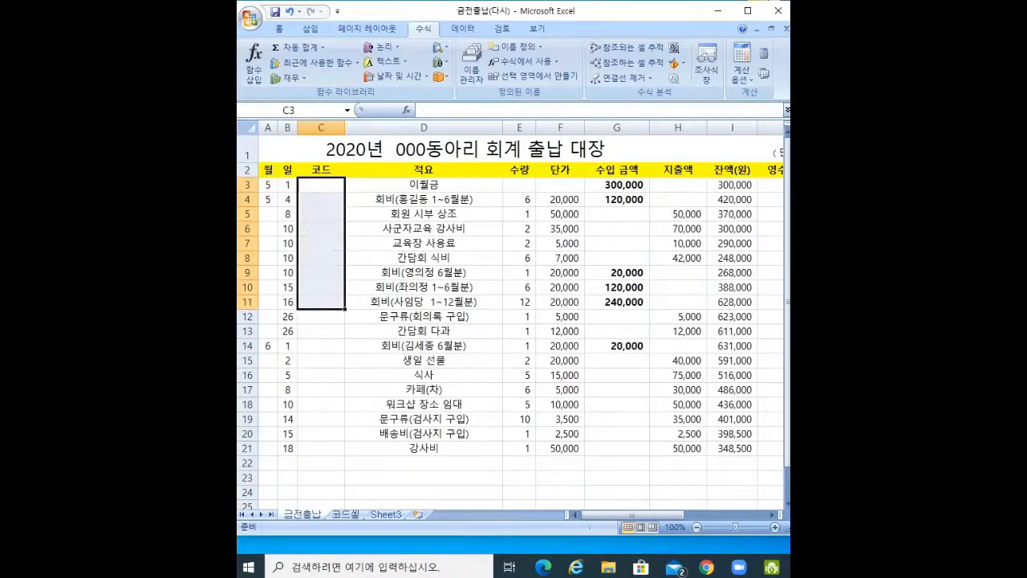
click(321, 273)
- In the 금전출납 workbook, open column C's data validation with 목록 as the allowed type and empty its source
click(321, 127)
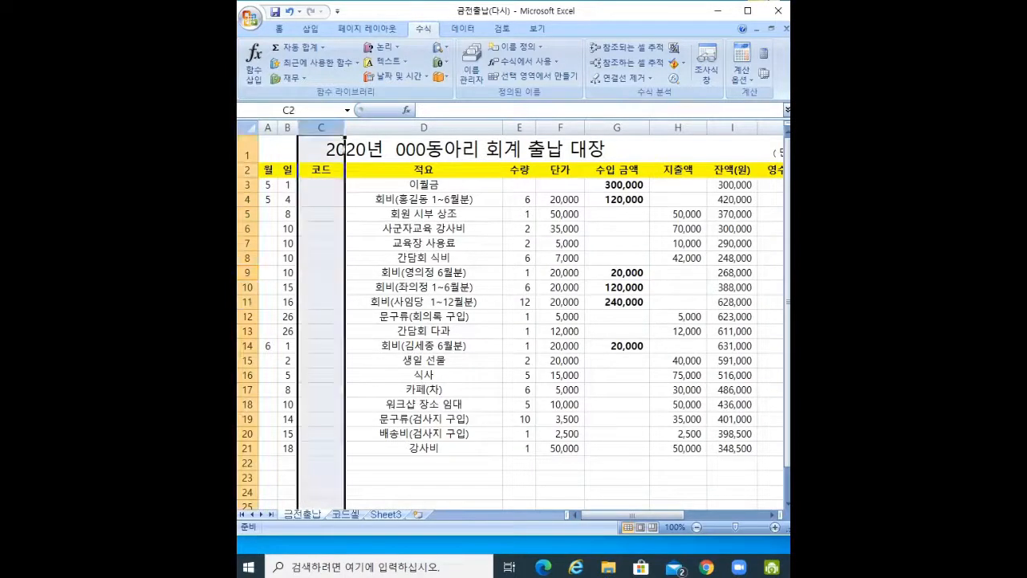
click(463, 28)
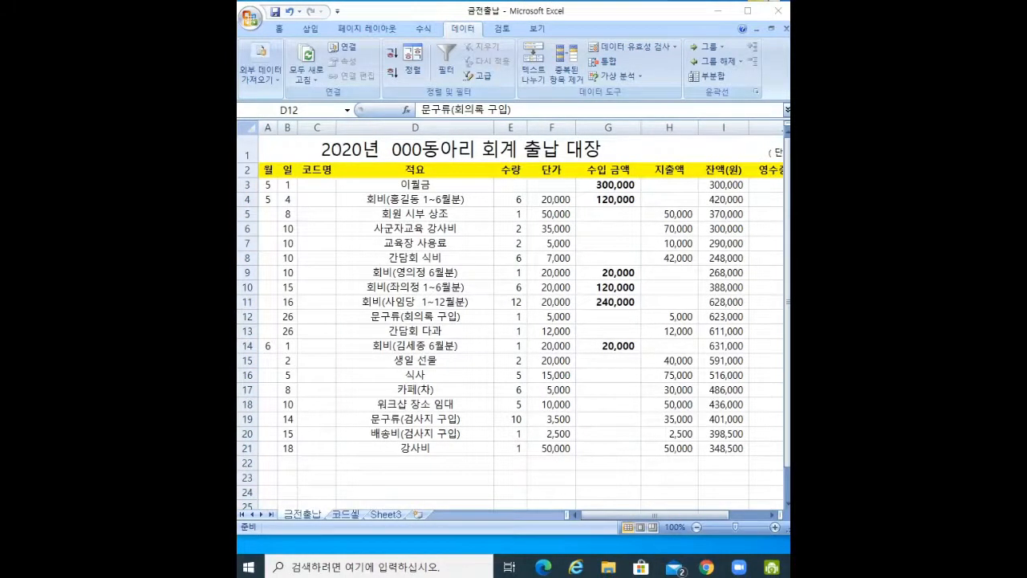
click(317, 127)
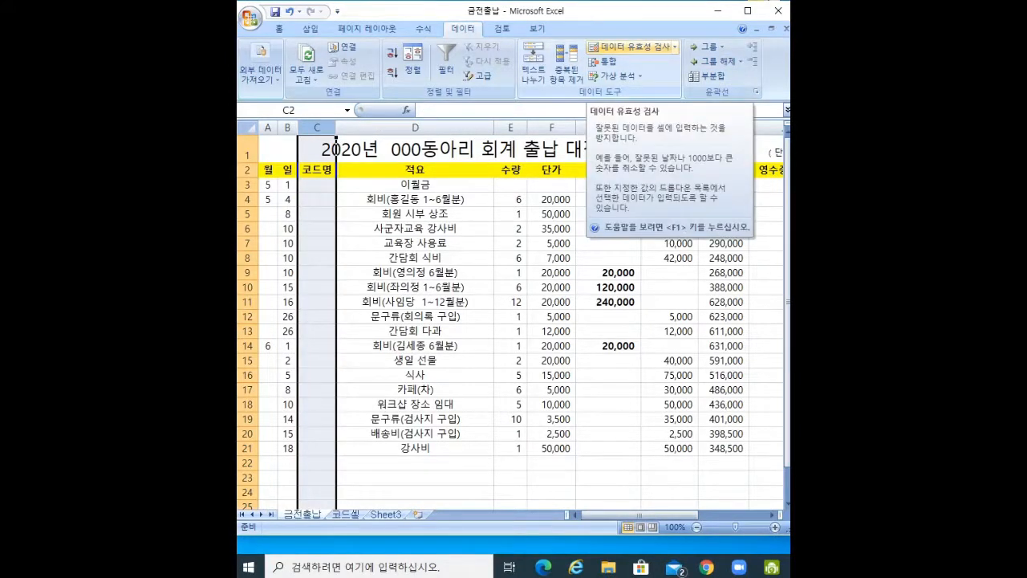
click(631, 47)
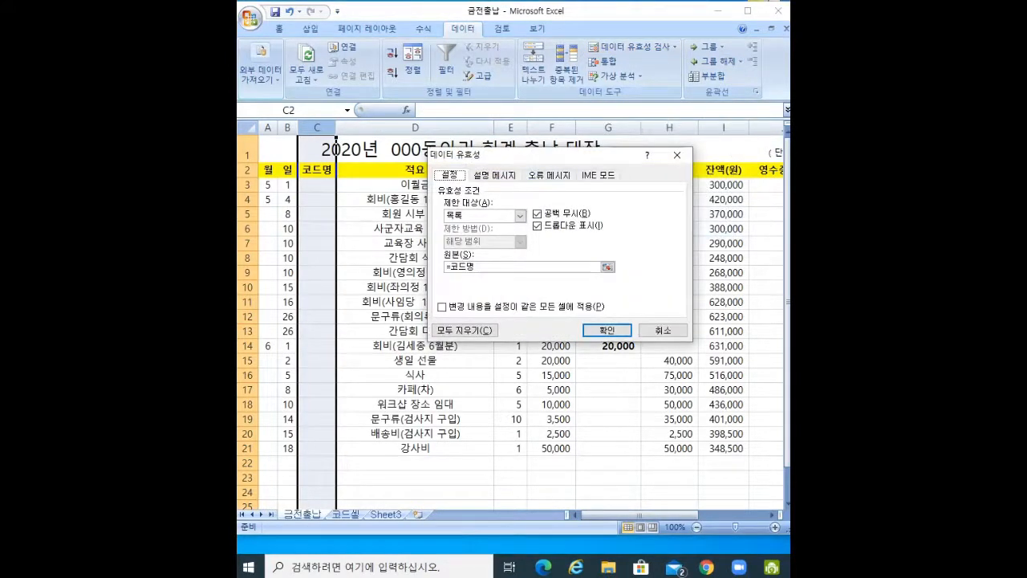
click(520, 216)
click(482, 252)
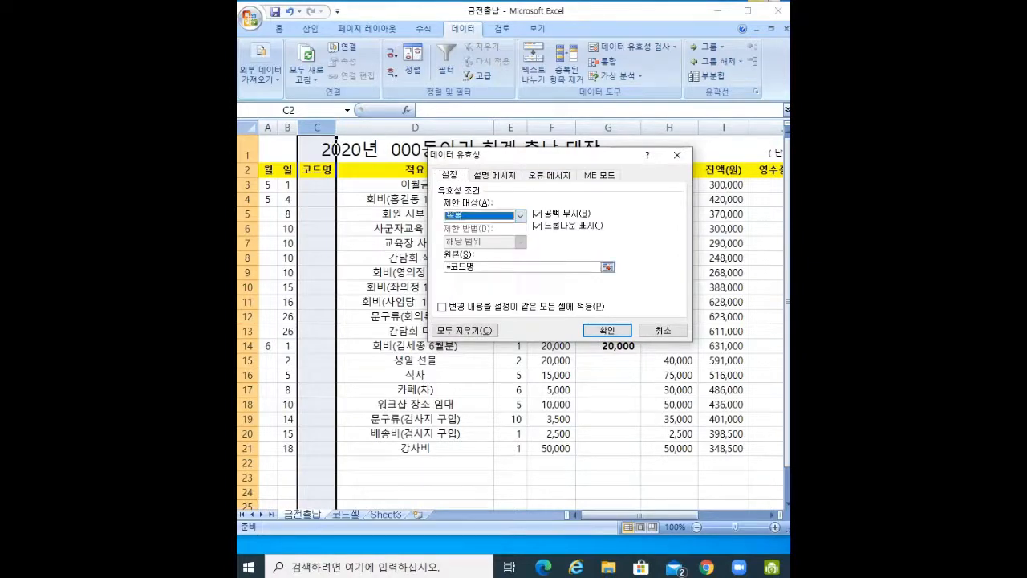
click(491, 267)
key(BackSpace)
key(BackSpace)
key(BackSpace)
key(BackSpace)
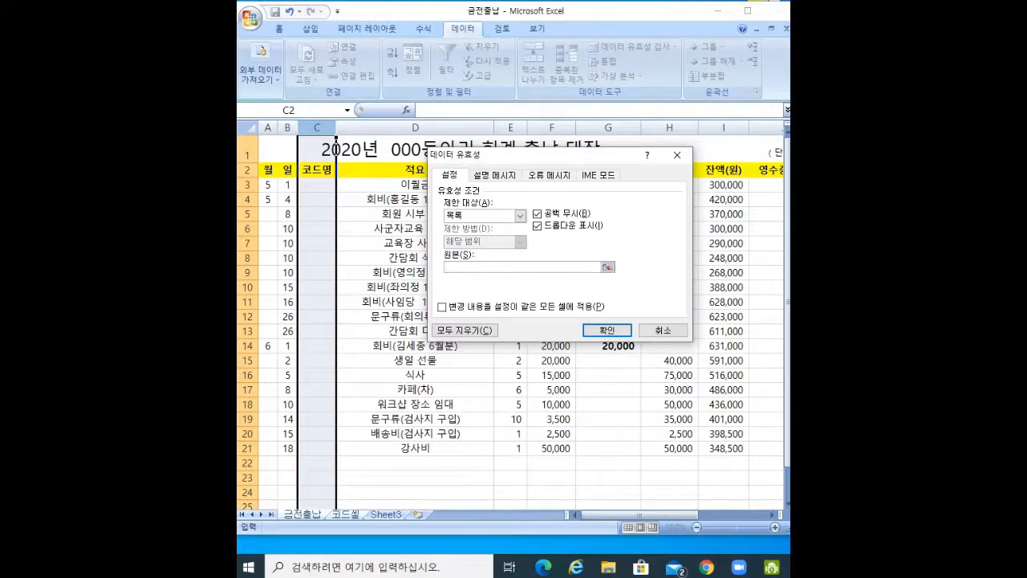
- Enter the defined name 코드명 as the validation list's source and apply it to column C
text(ㅋzhe)
key(BackSpace)
key(BackSpace)
key(BackSpace)
key(BackSpace)
text(ㅋ코드셀)
key(Return)
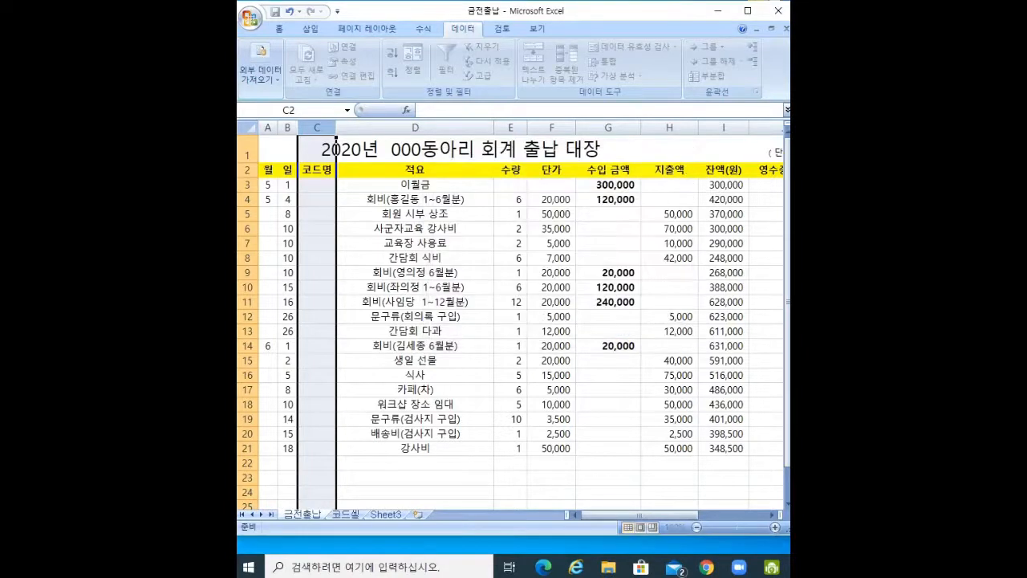
- Choose 운영비 from the code drop-down list in cell C3
click(317, 186)
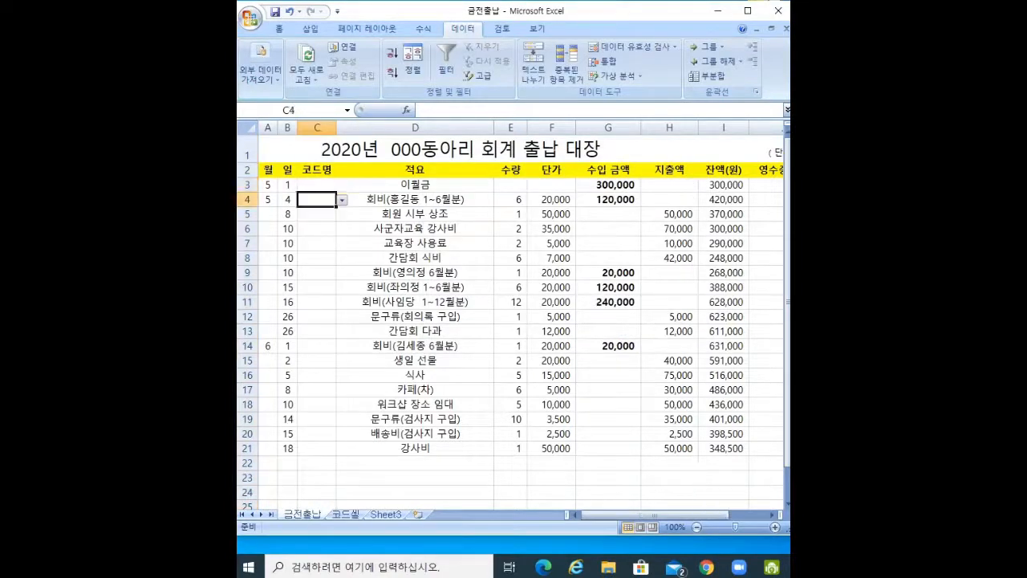
click(342, 185)
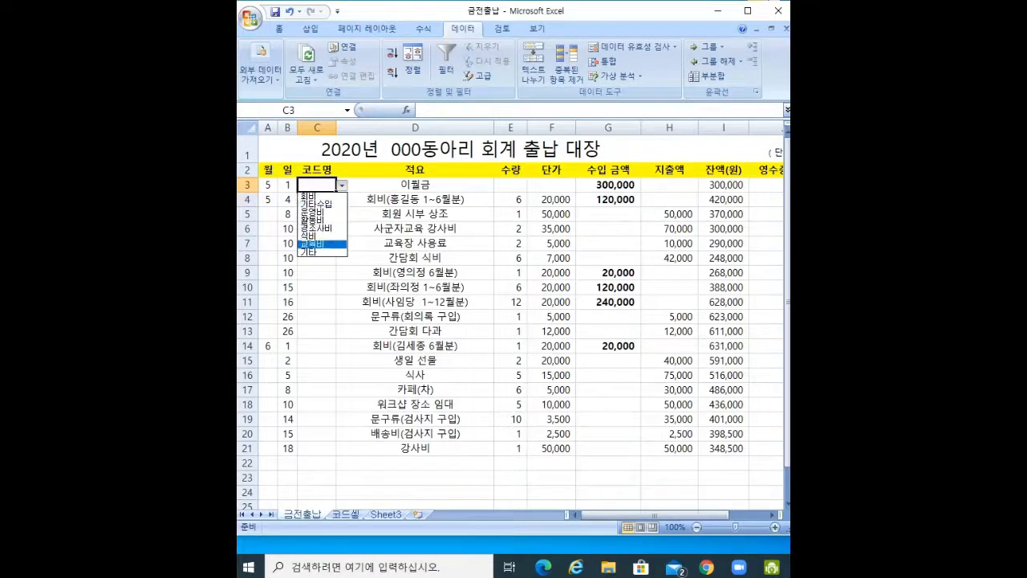
click(318, 214)
- Compare the code list on the 코드셀 sheet with the ledger and check column C's cells down to C21 for the drop-down
click(346, 515)
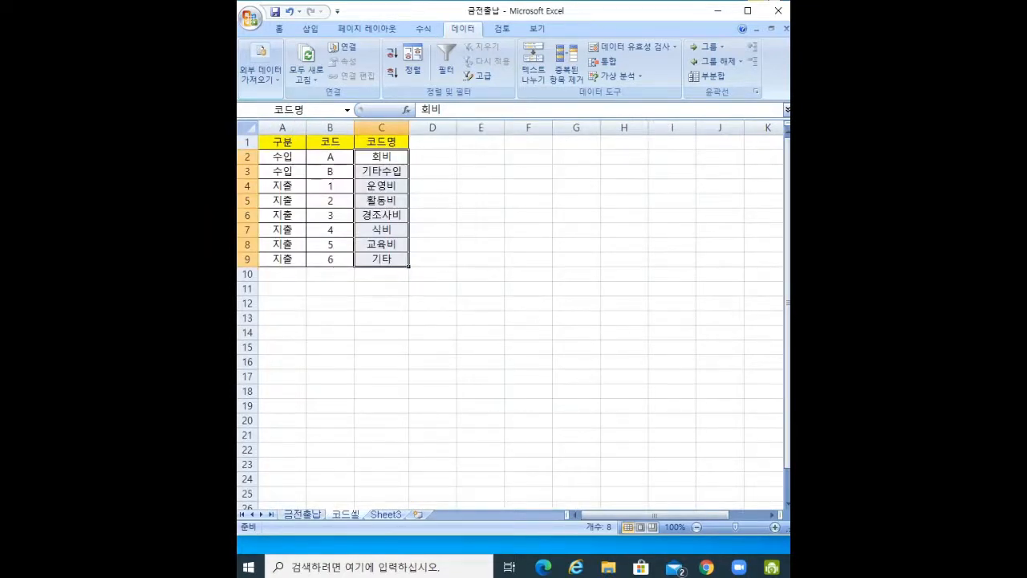
click(303, 515)
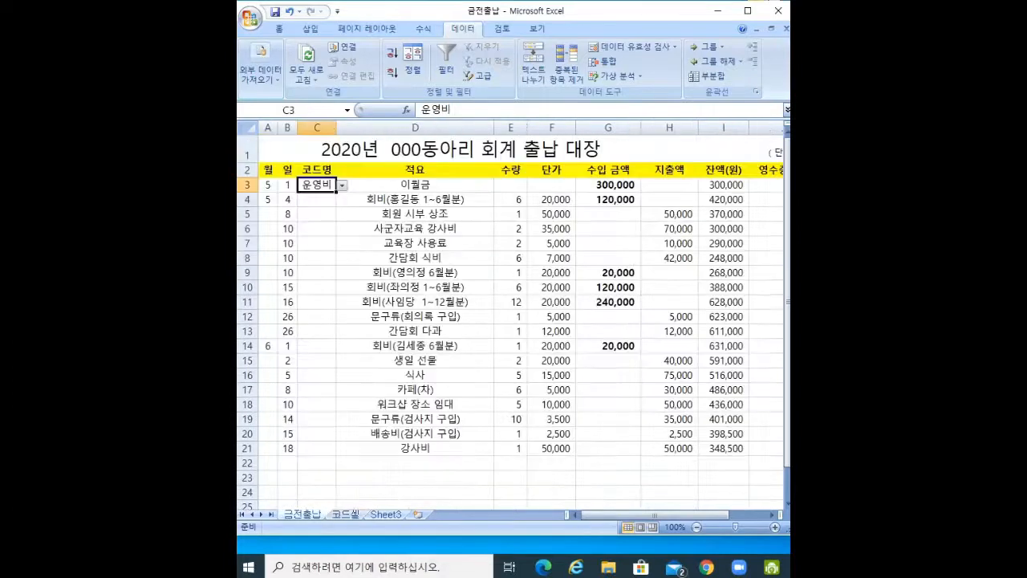
click(317, 214)
click(317, 332)
click(317, 419)
click(317, 449)
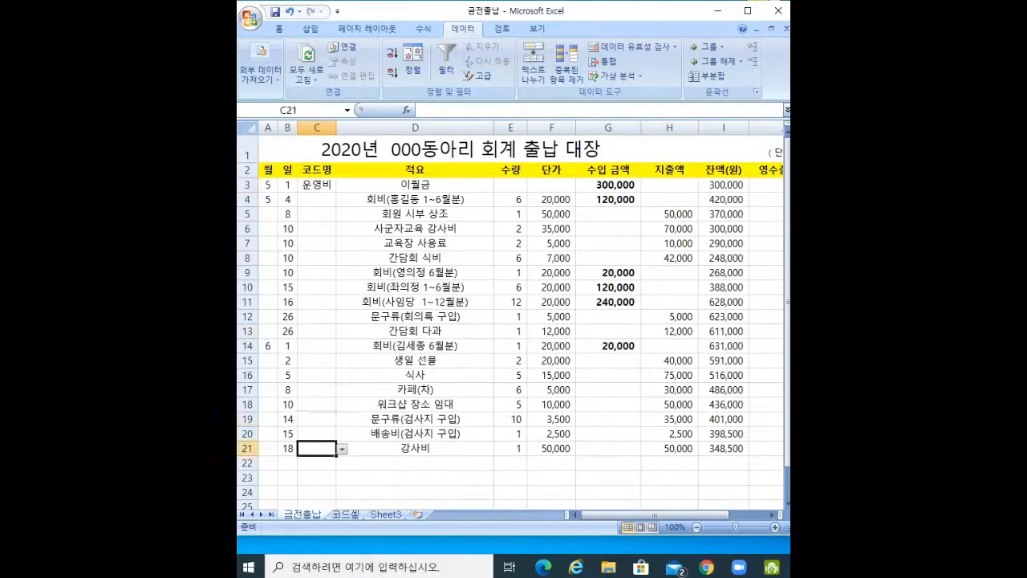
click(317, 200)
click(317, 346)
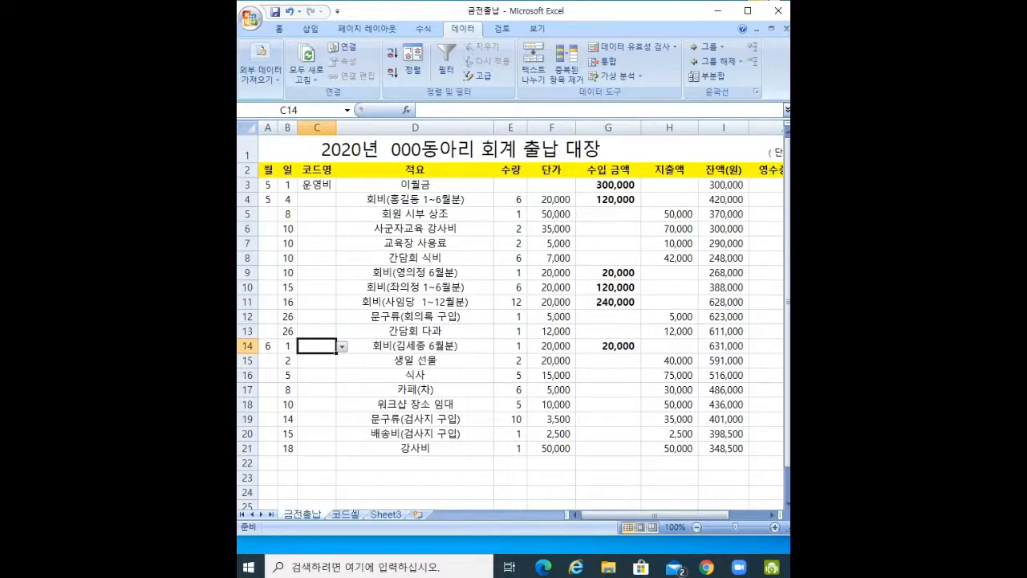
click(317, 449)
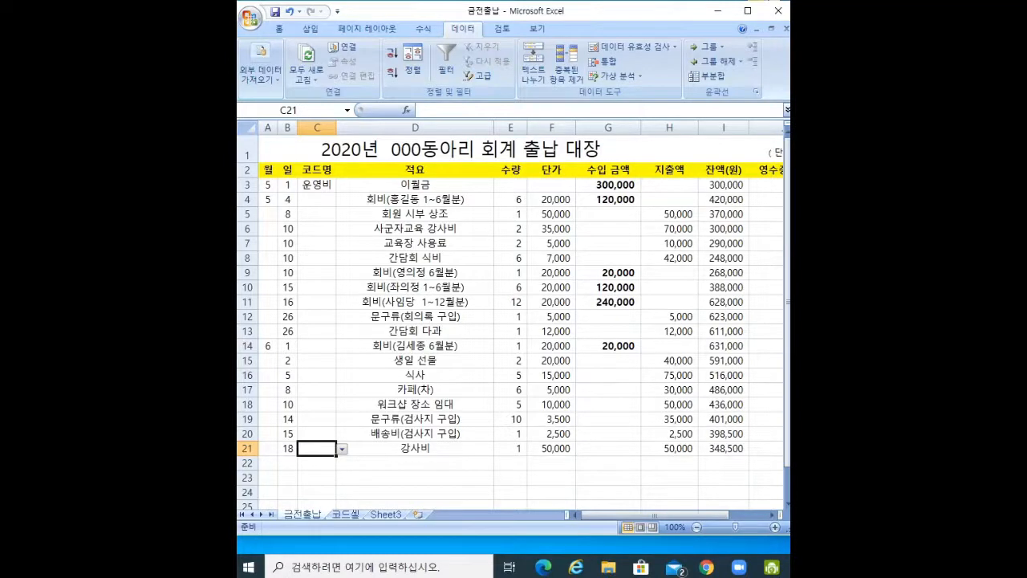
- Save the 금전출납 workbook under its current name
click(249, 17)
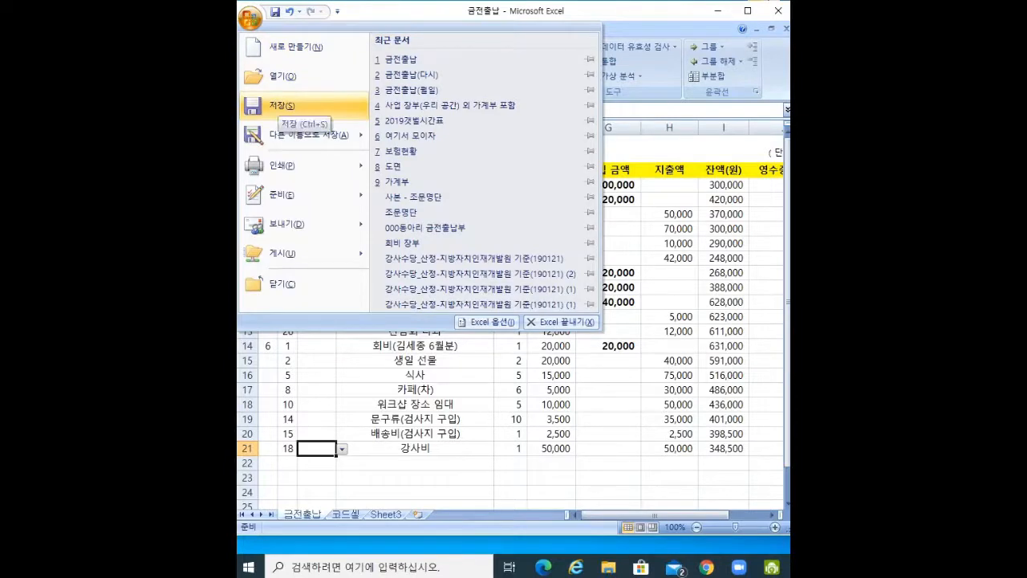
click(281, 105)
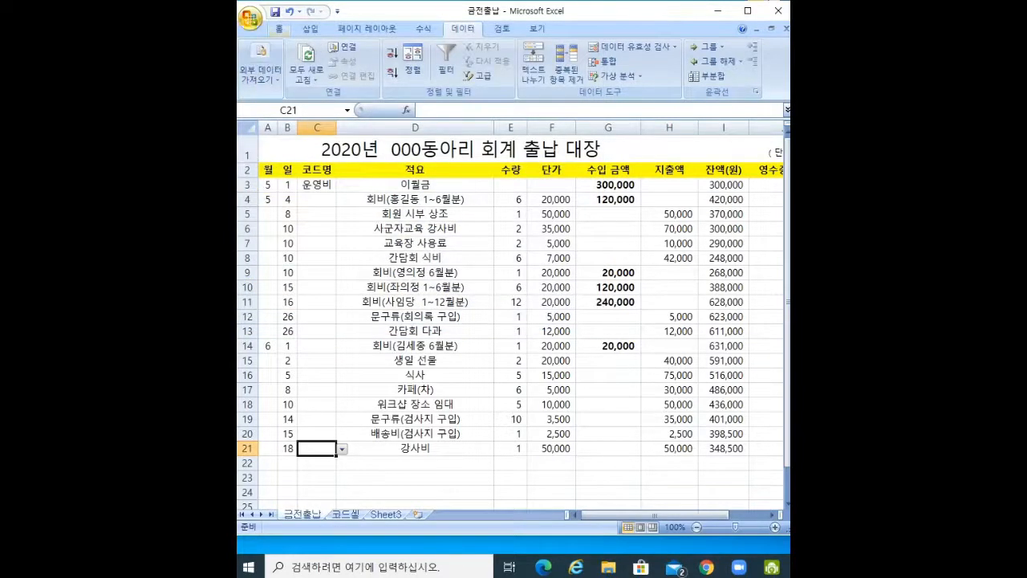
click(250, 18)
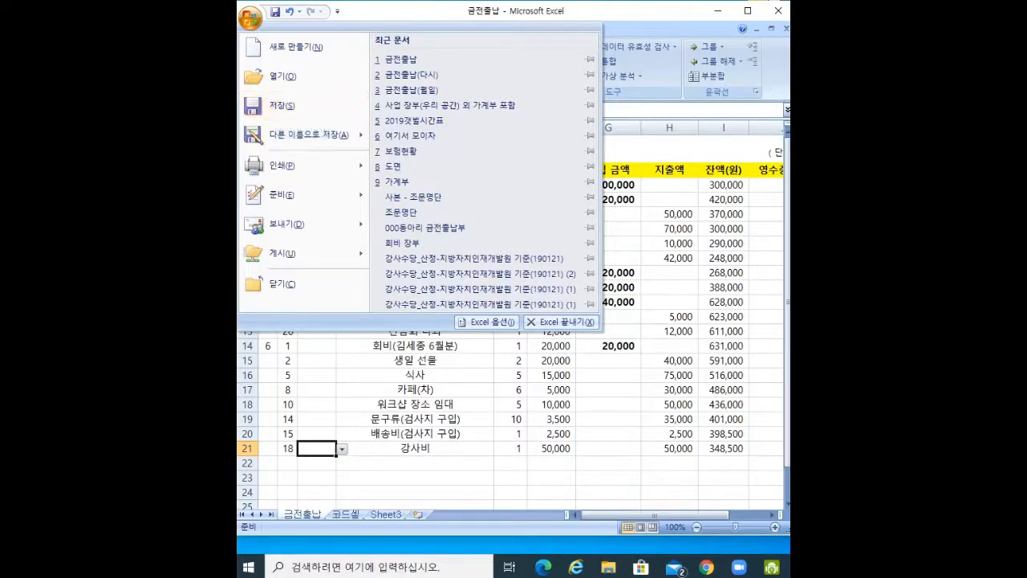
click(659, 312)
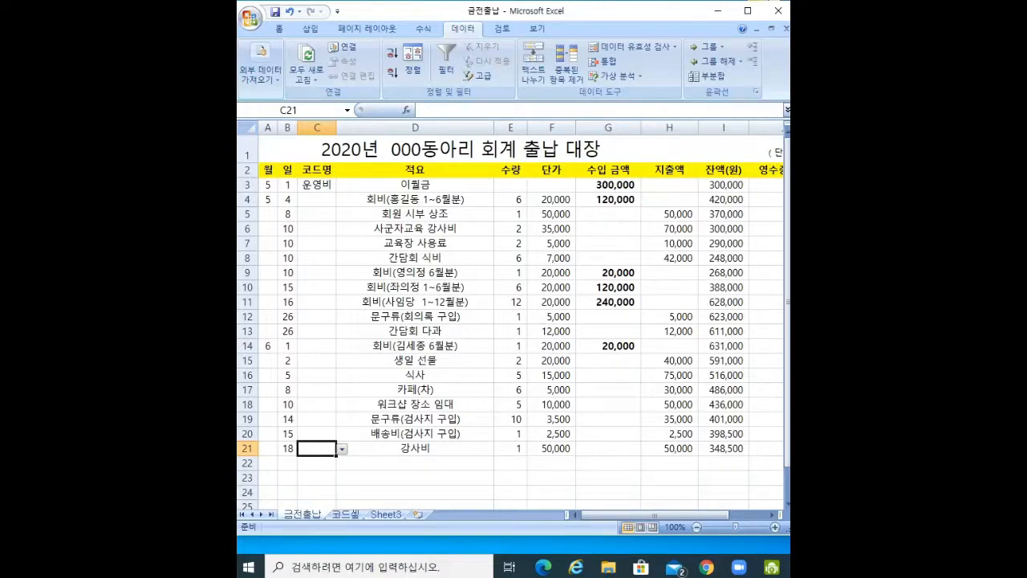
- Review the file formats available for saving the workbook as a copy
click(250, 17)
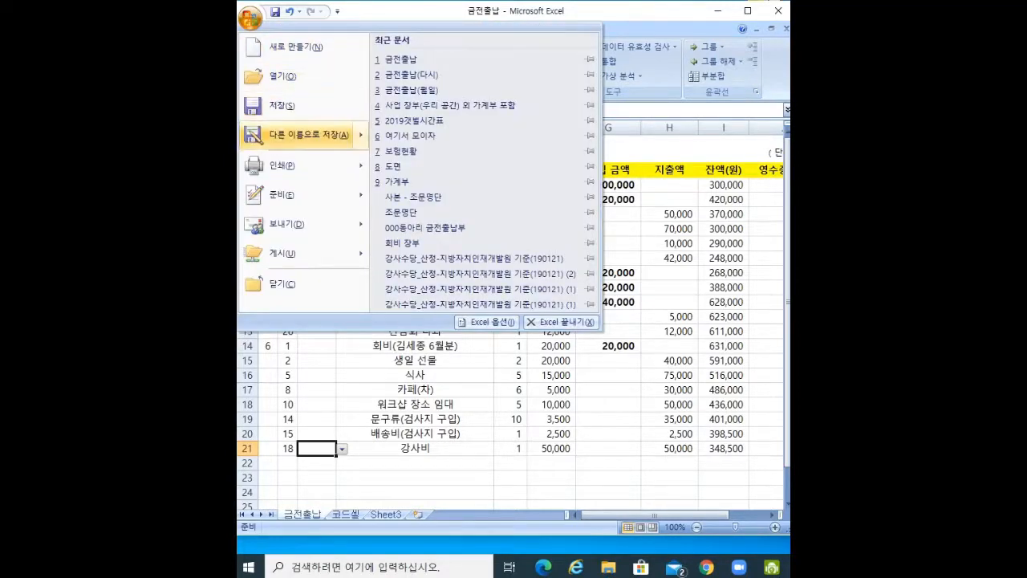
mouse_move(309, 135)
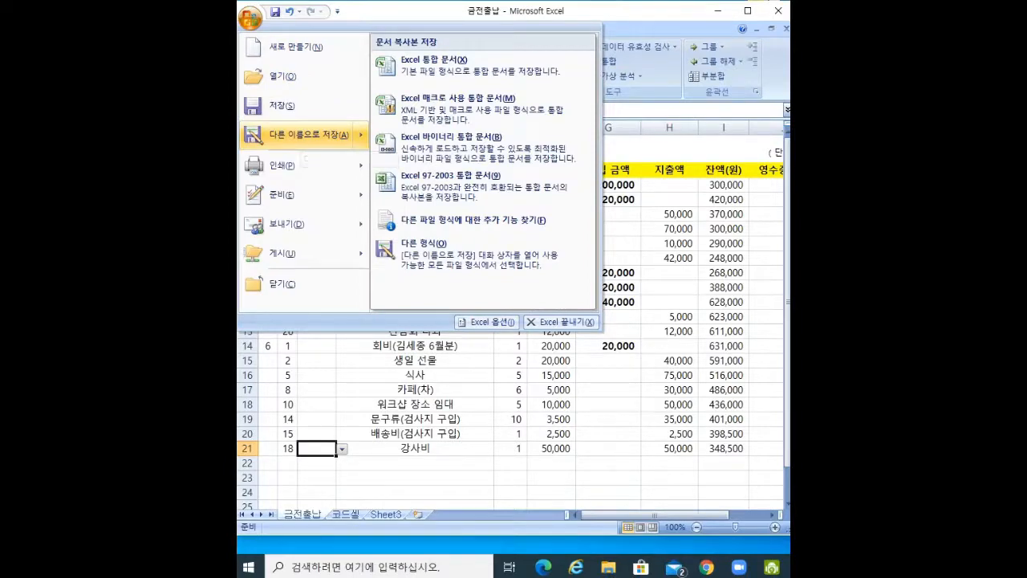
key(Escape)
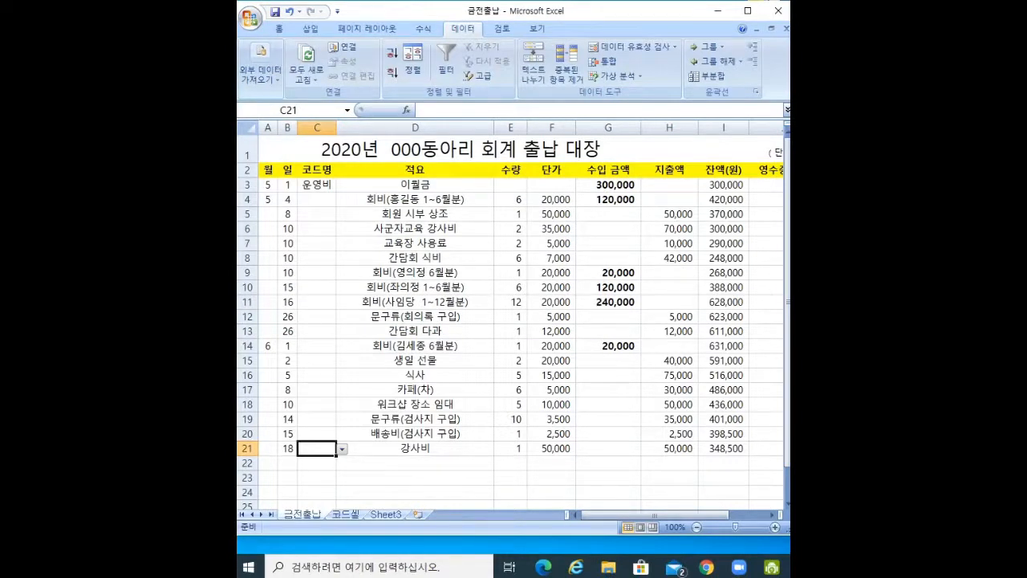
- Examine the ledger's page layout in print preview, then return to the sheet
click(250, 17)
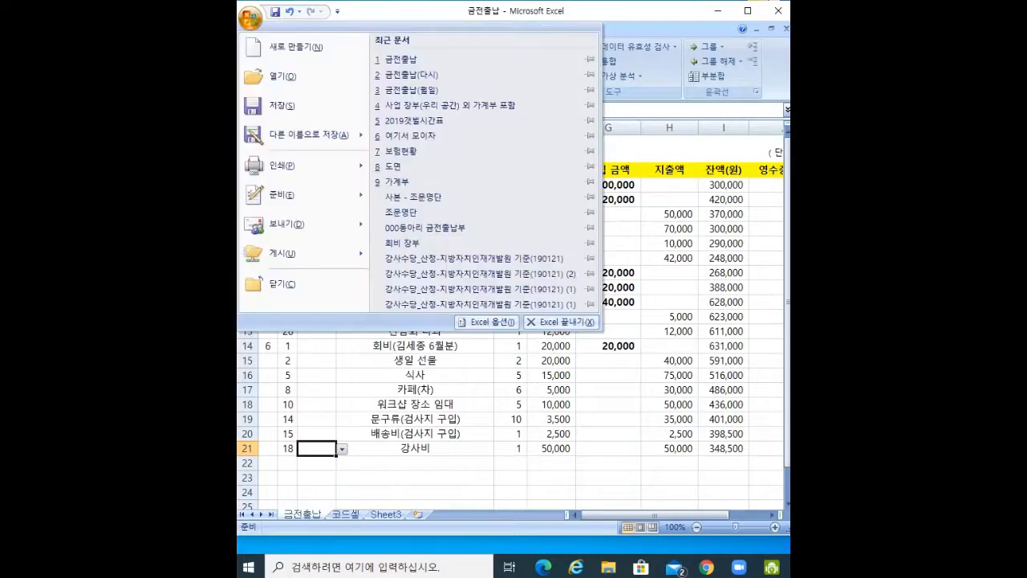
mouse_move(281, 165)
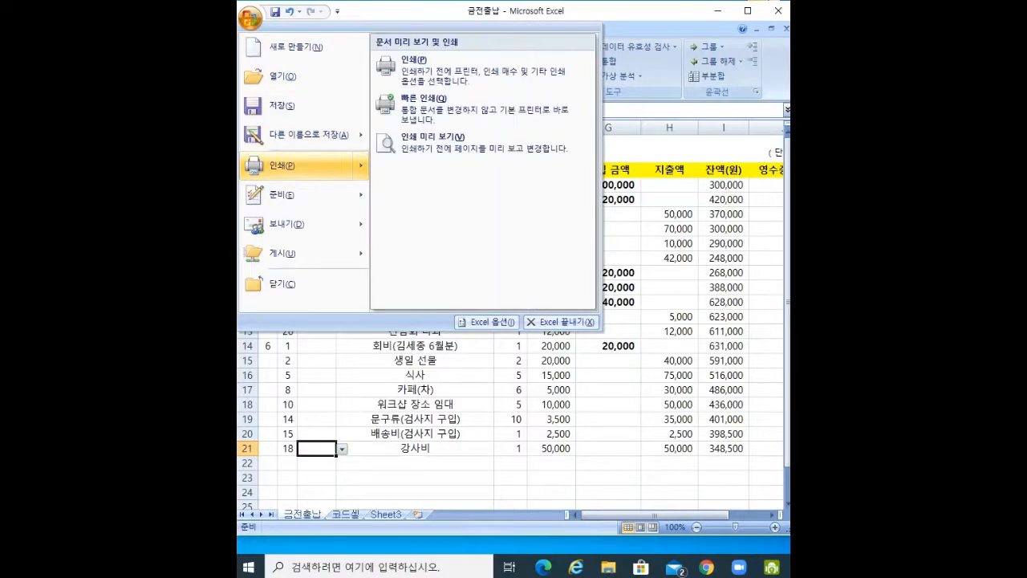
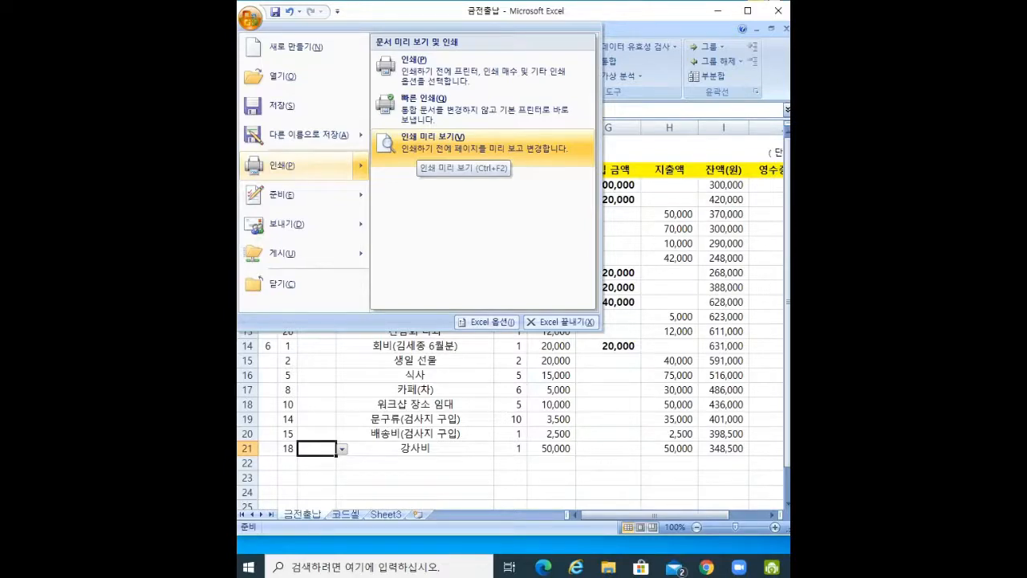
click(450, 144)
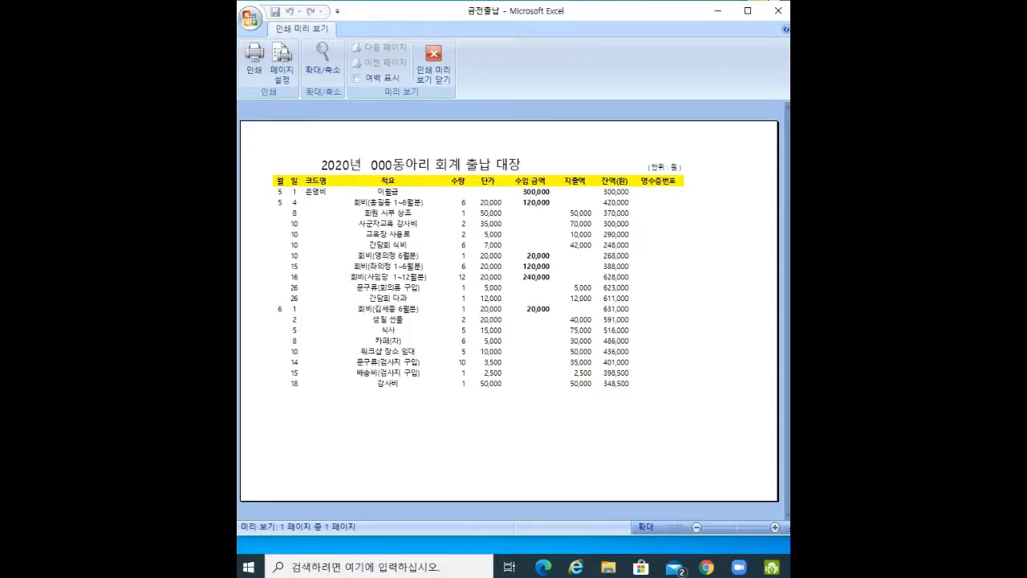
click(433, 62)
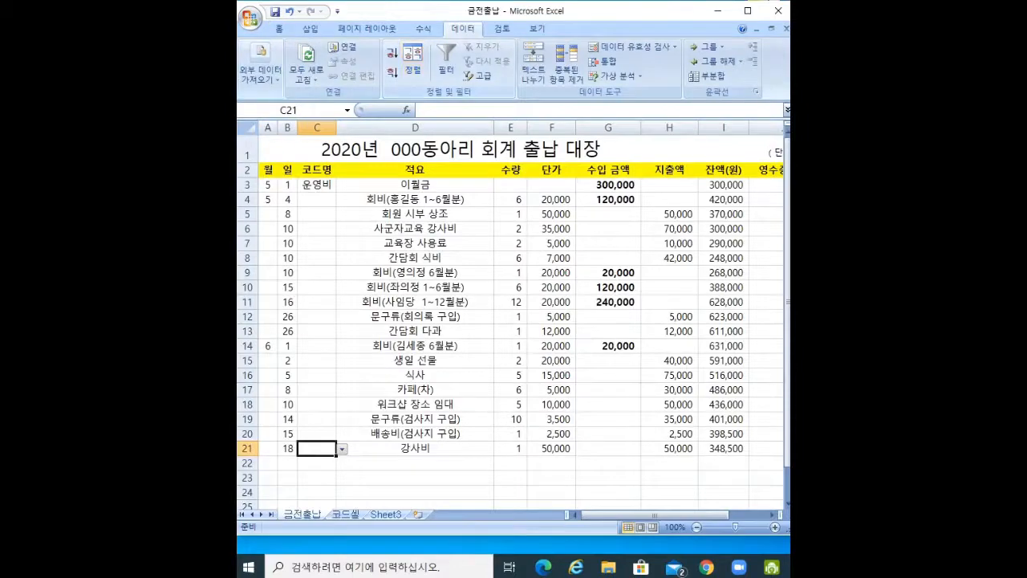
- Widen ledger columns A through E, from 월 to 수량
mouse_move(297, 128)
mouse_down()
mouse_move(312, 127)
mouse_move(288, 127)
mouse_up()
drag(361, 128, 418, 127)
drag(561, 128, 677, 127)
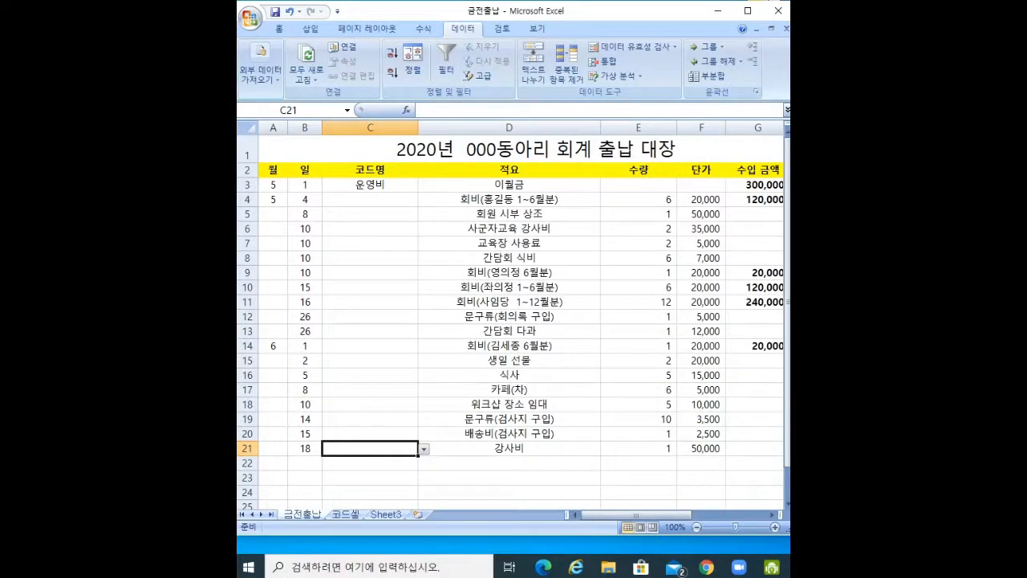
- Preview the widened ledger for printing and look at its second page
click(250, 18)
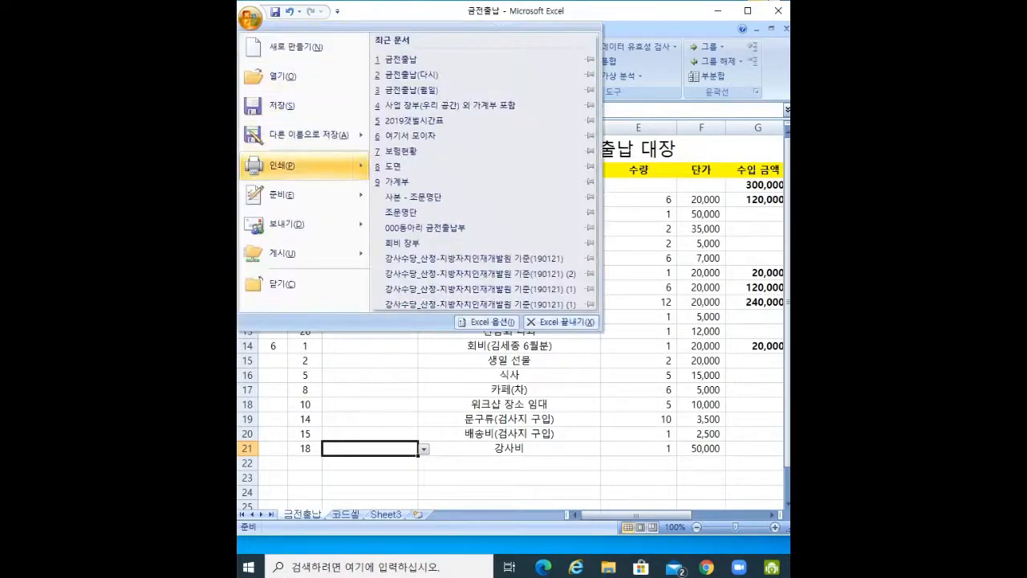
click(434, 143)
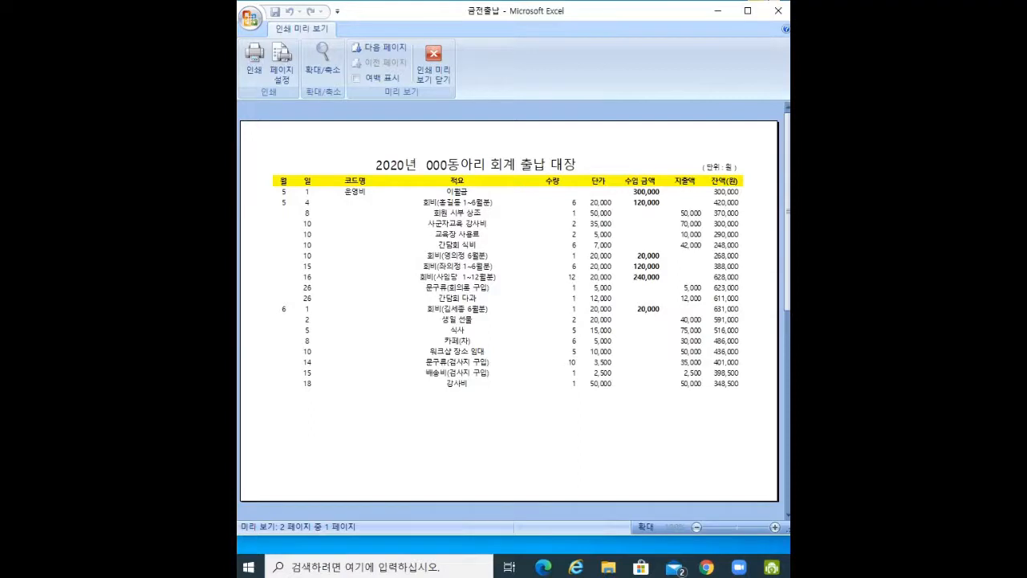
click(379, 46)
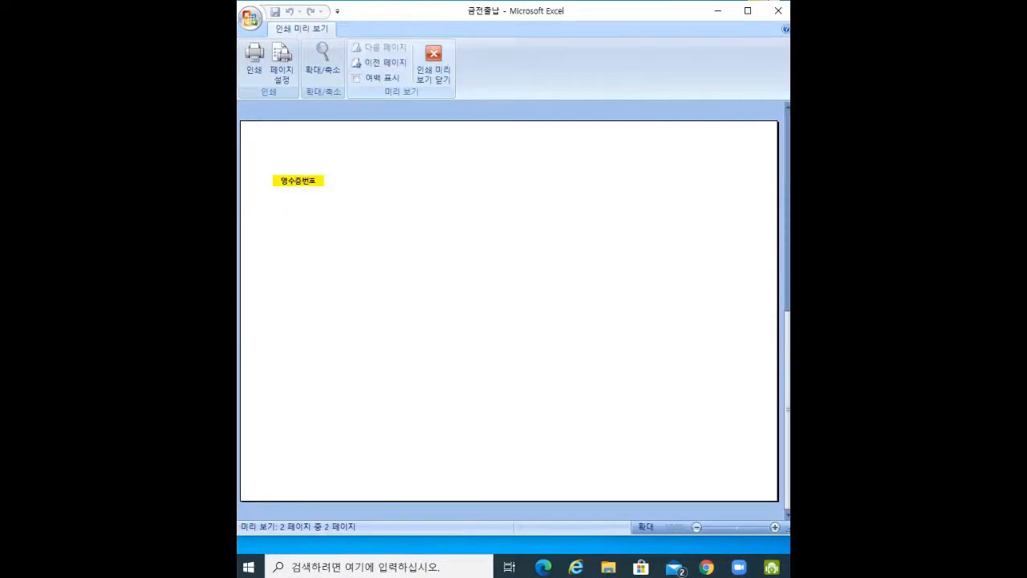
- Compare the two pages of the ledger's print preview, then return to the sheet
click(379, 62)
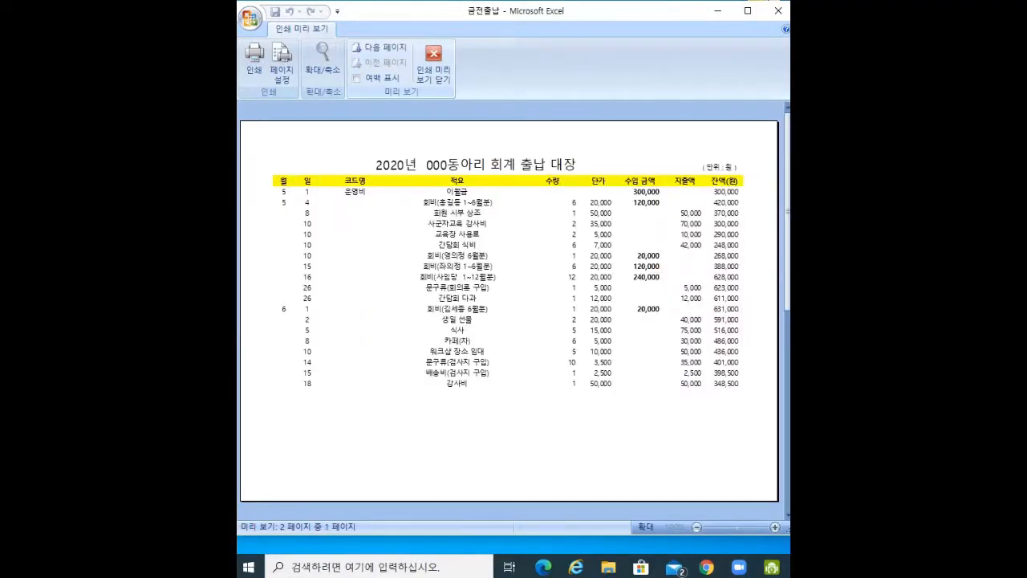
click(379, 46)
click(379, 61)
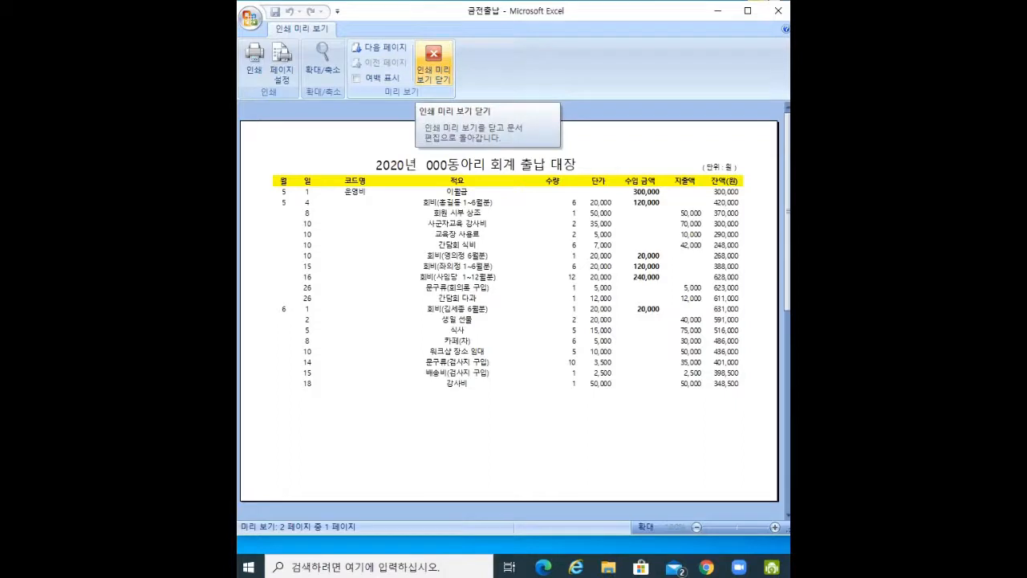
click(434, 64)
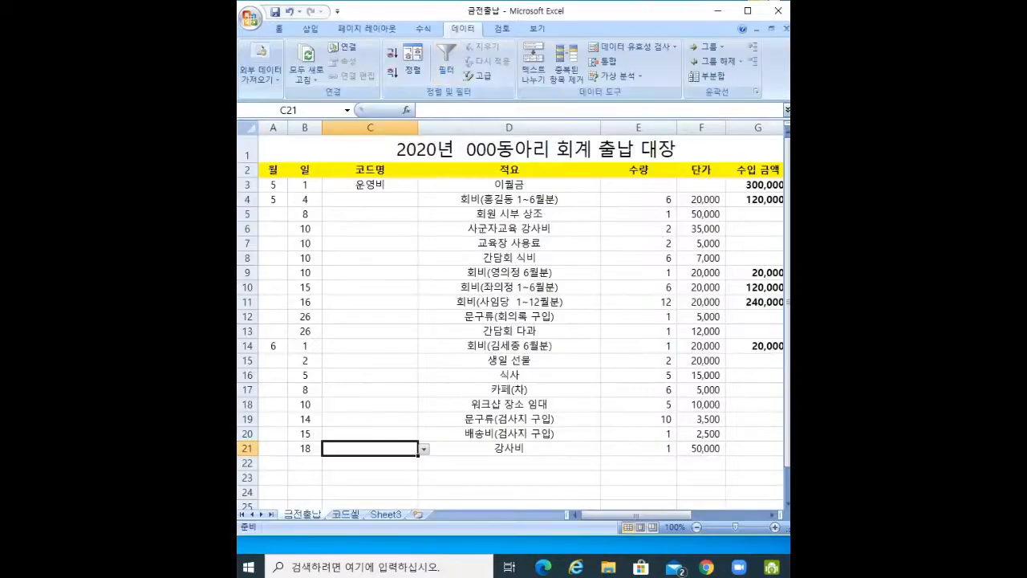
- Narrow ledger columns A through E, from 월 to 수량, so the table takes less width
click(370, 200)
drag(417, 128, 370, 128)
drag(554, 128, 538, 128)
drag(614, 128, 572, 127)
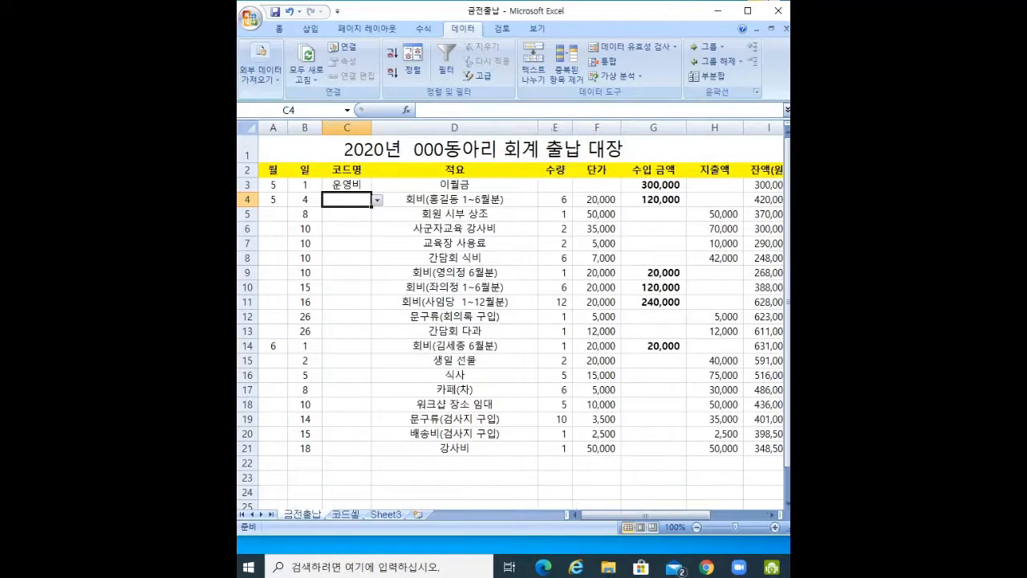
drag(287, 128, 314, 128)
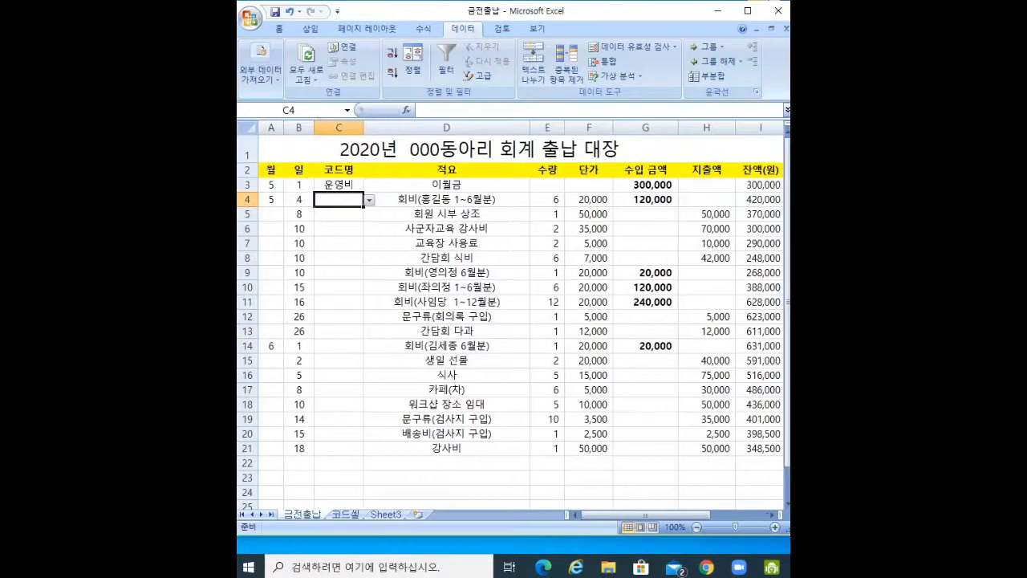
- Set the font size of the ledger entries from A3 down through row 22 to 10
drag(272, 185, 767, 464)
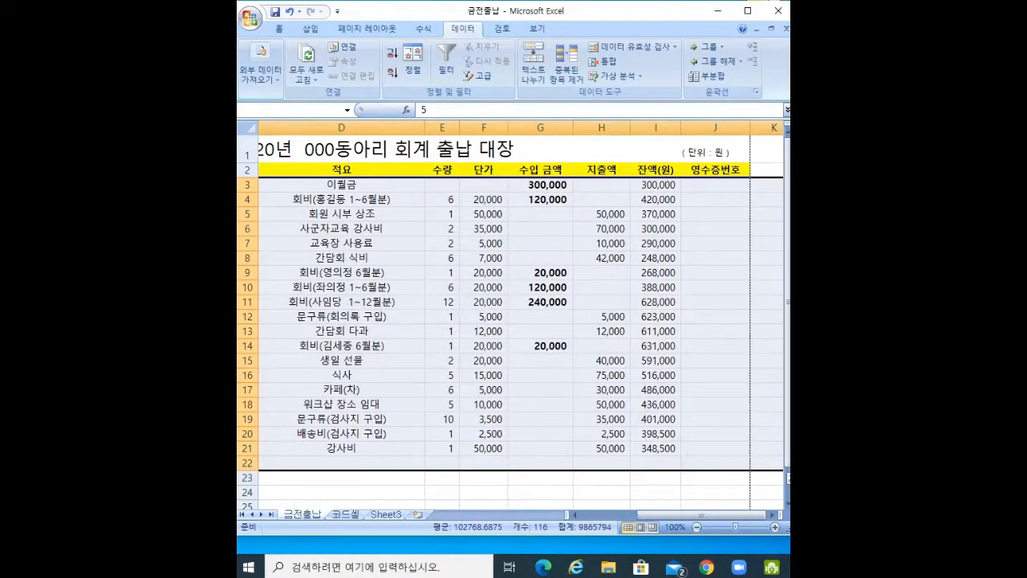
click(279, 28)
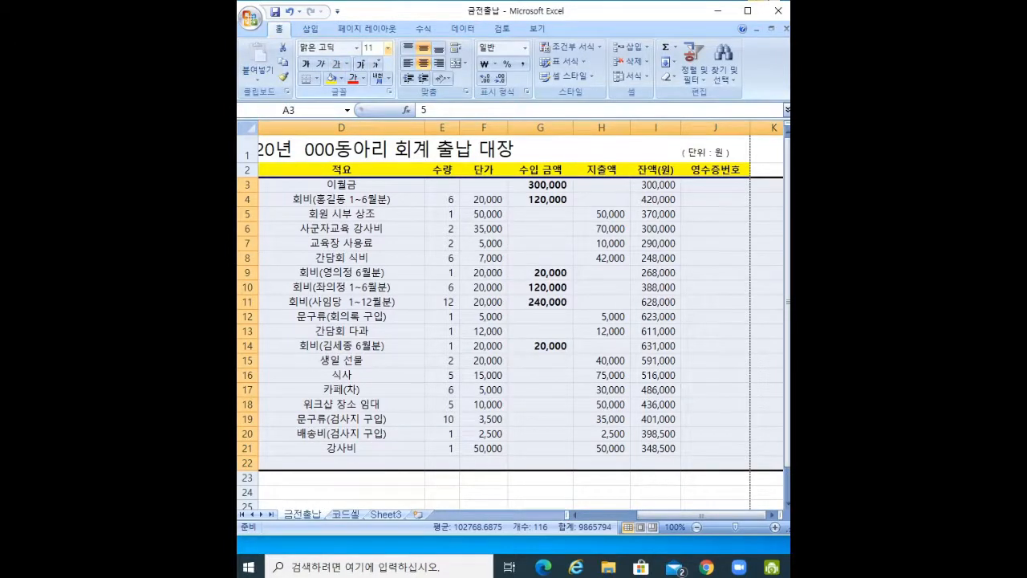
click(388, 48)
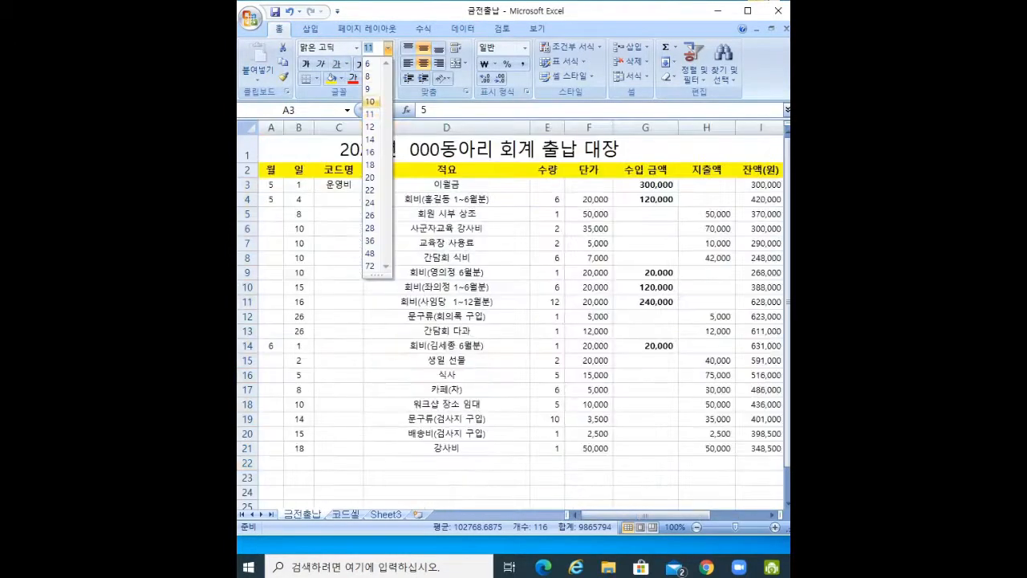
click(370, 102)
click(447, 331)
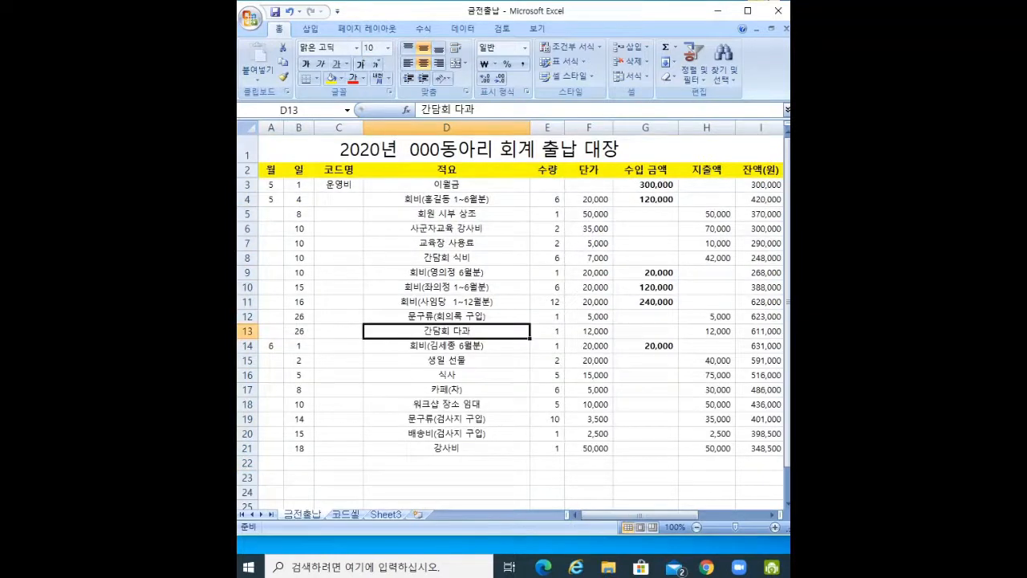
- Narrow the 일, 코드명 and 적요 columns further and check the ledger's fit in print preview
drag(314, 128, 349, 128)
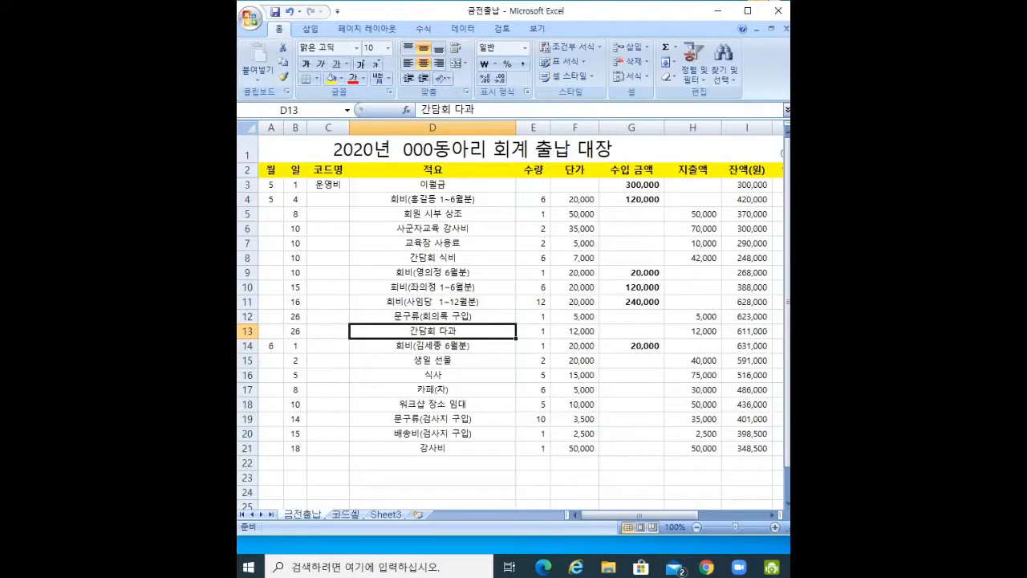
drag(516, 127, 495, 128)
click(250, 18)
mouse_move(289, 165)
click(449, 143)
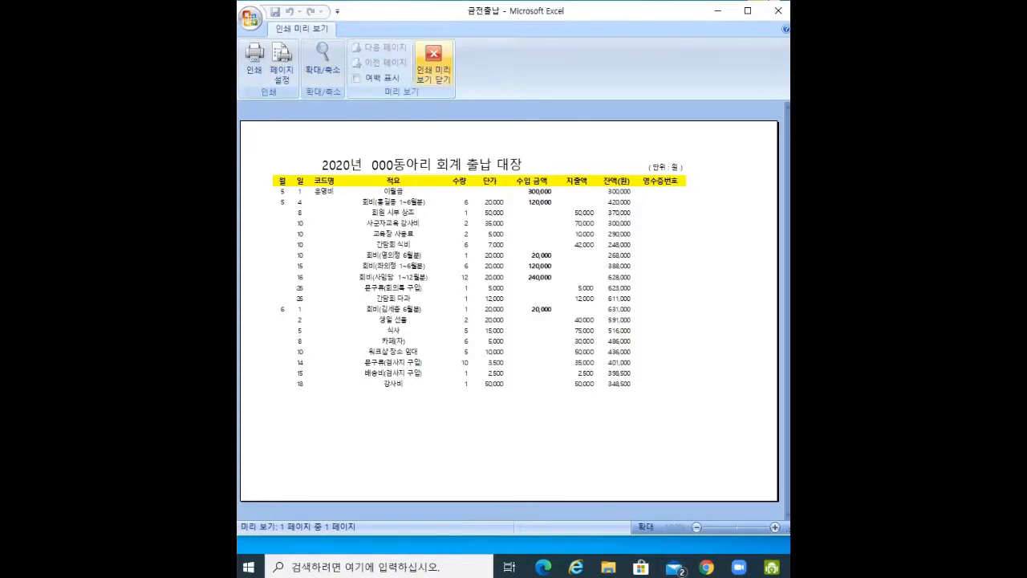
click(433, 64)
- Try applying all borders (모든 테두리) to the ledger range A2:I21, then undo them
drag(271, 169, 731, 448)
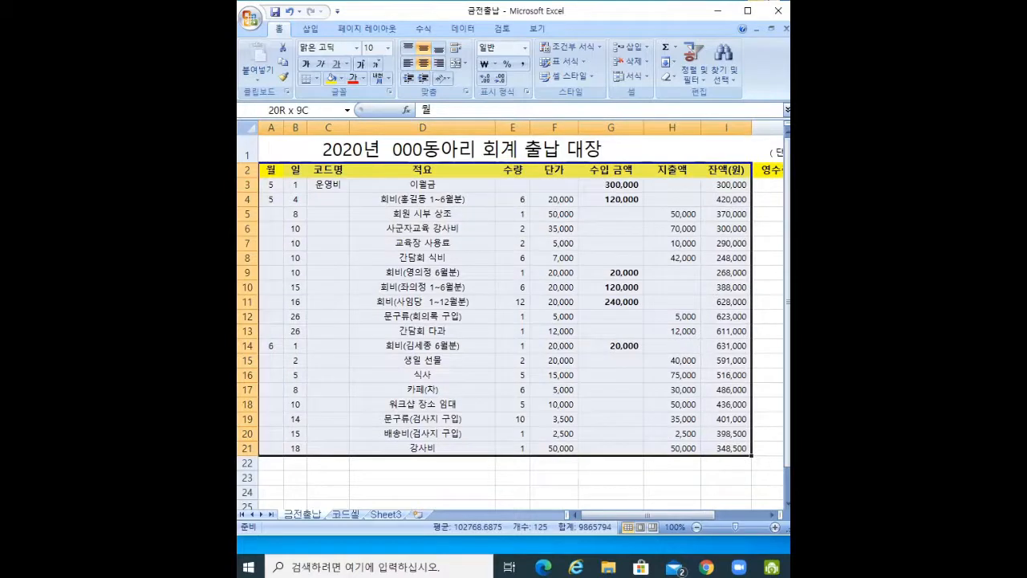
click(317, 78)
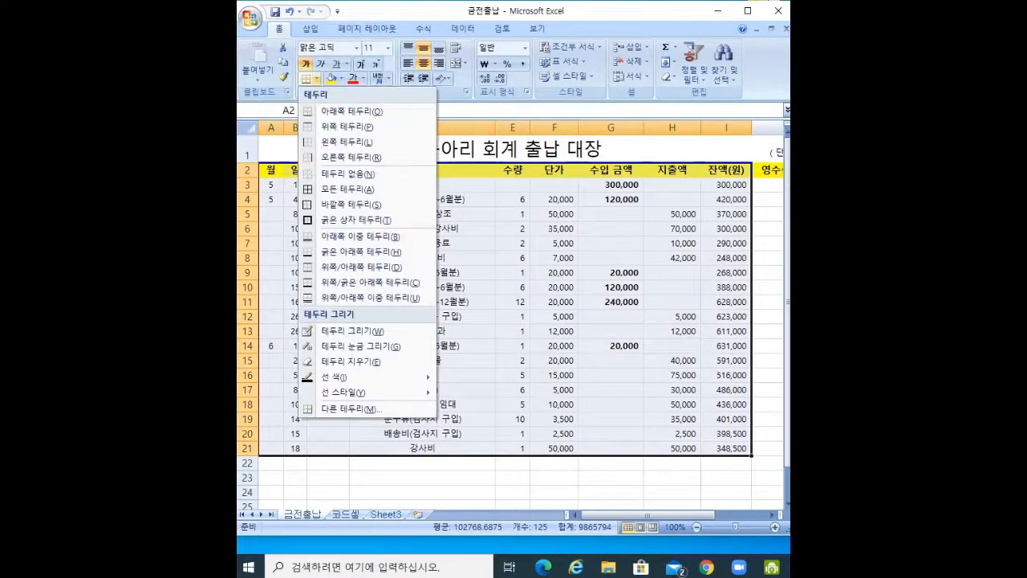
click(345, 189)
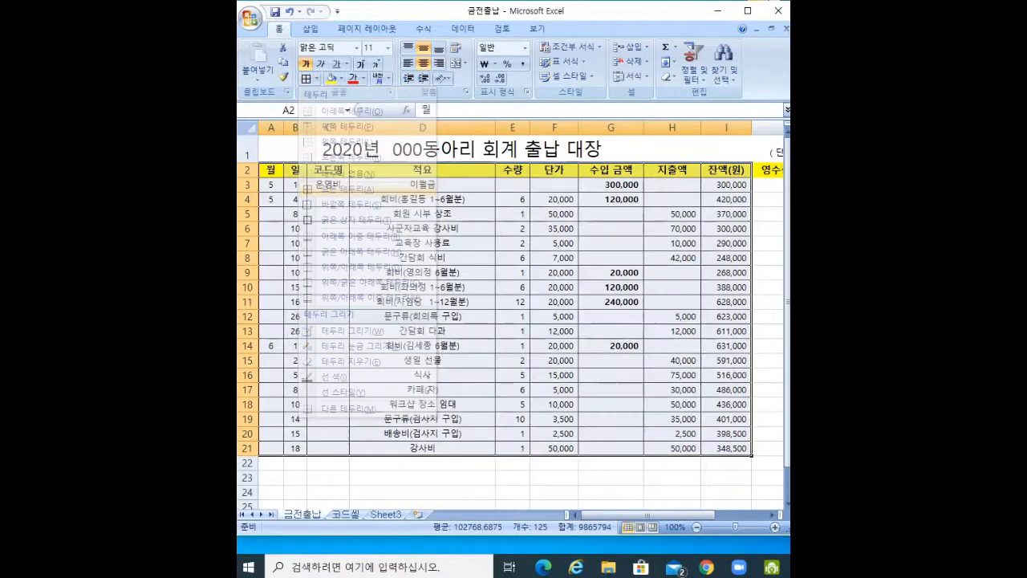
click(611, 346)
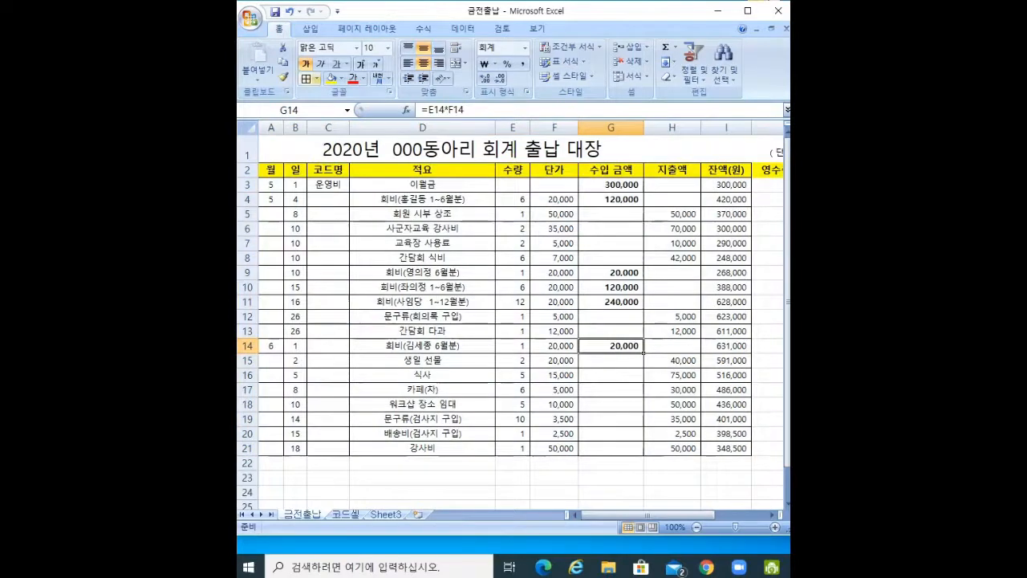
click(317, 78)
click(317, 78)
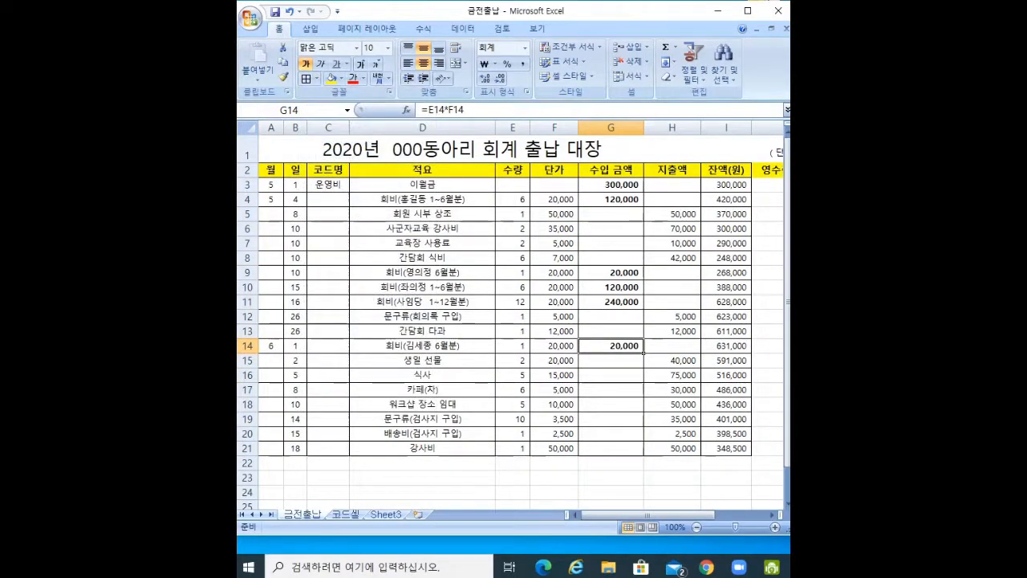
click(290, 12)
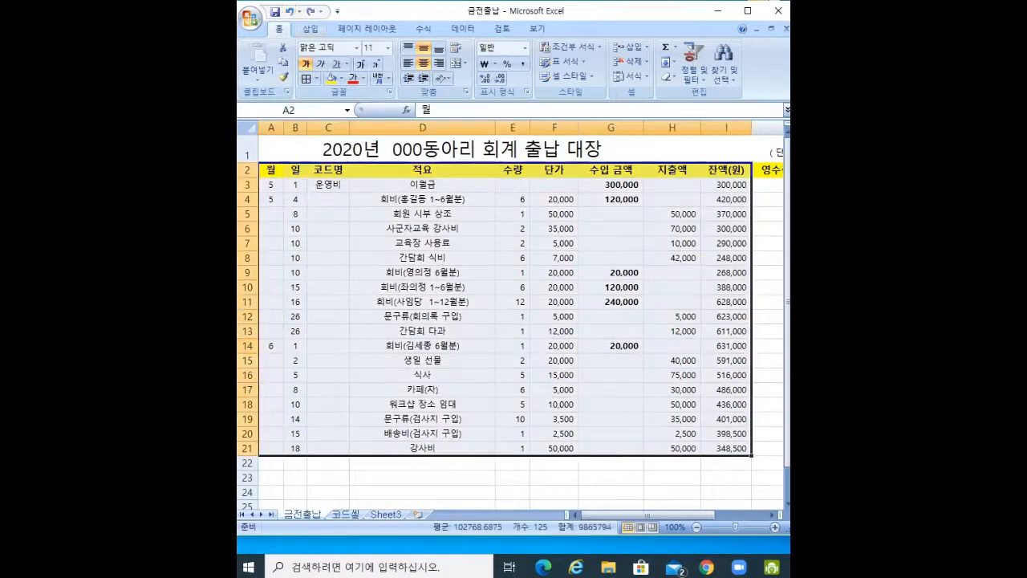
click(422, 199)
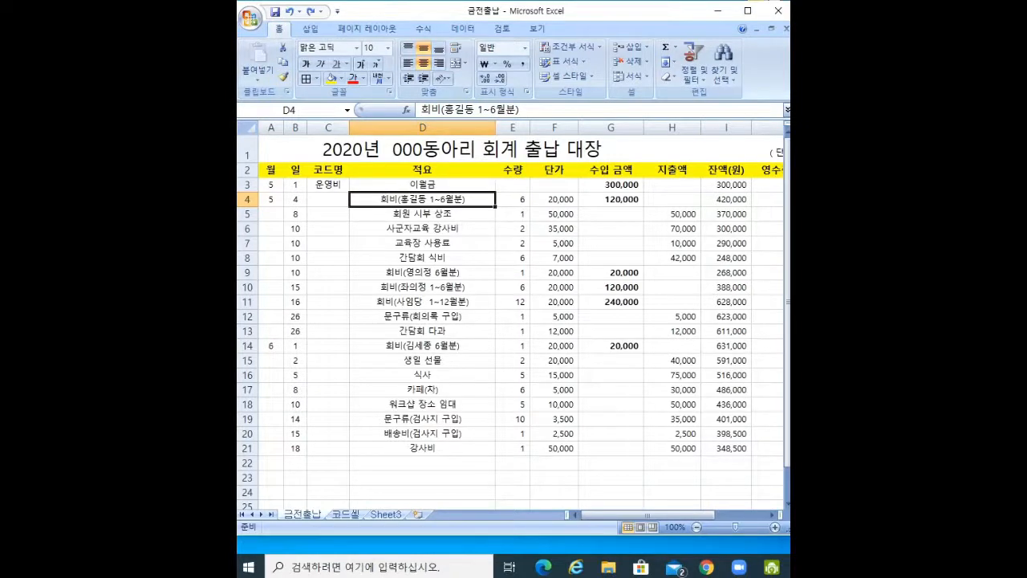
- Preview the ledger for printing and set the paper orientation to portrait (세로)
click(250, 19)
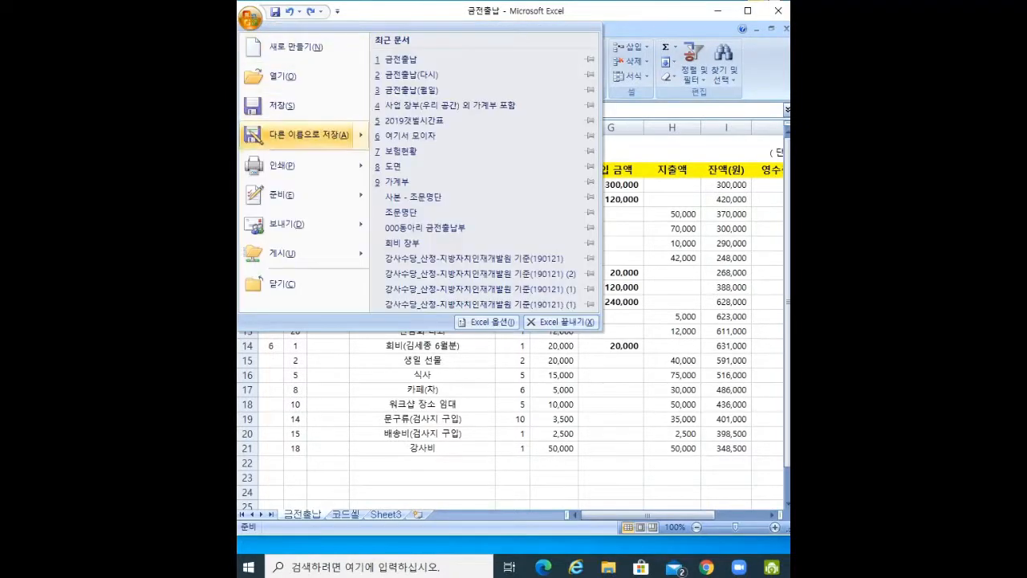
mouse_move(281, 165)
click(434, 143)
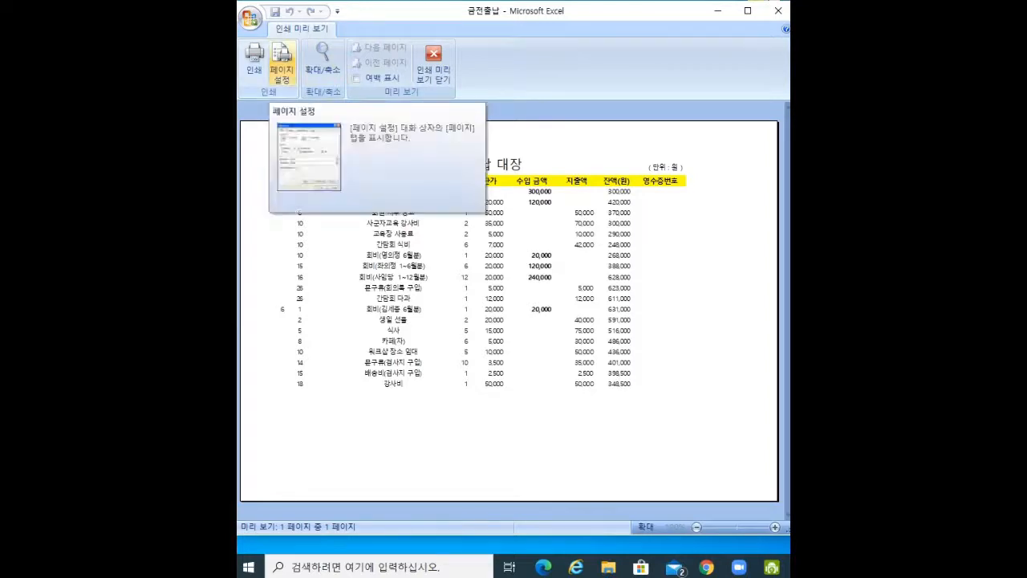
click(282, 64)
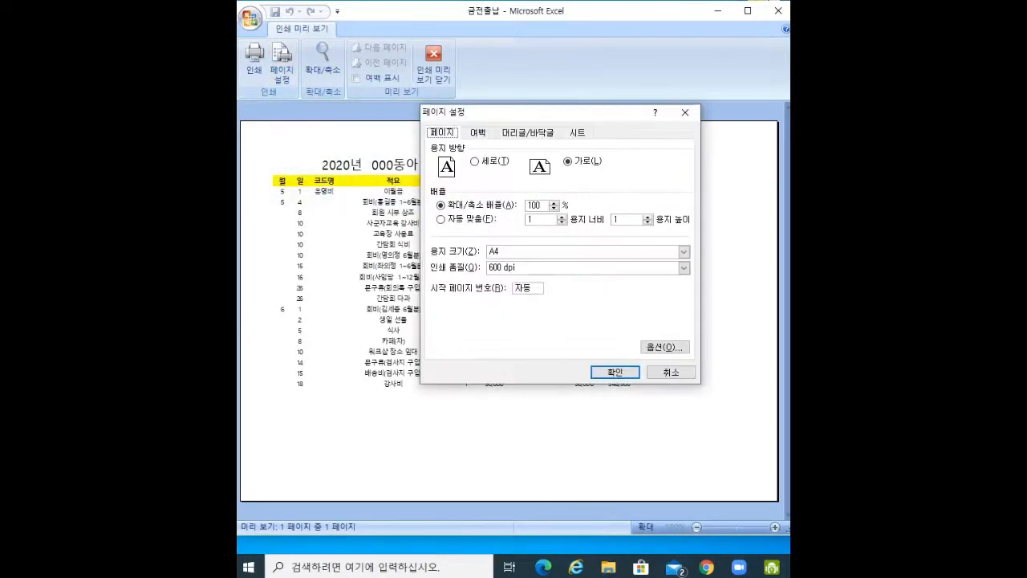
click(476, 161)
click(568, 161)
click(476, 161)
click(615, 372)
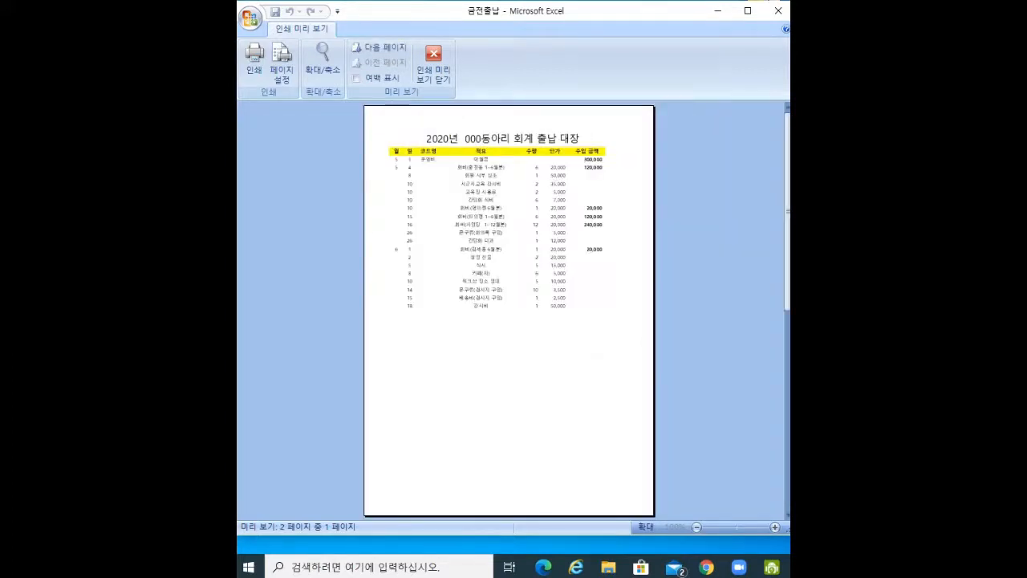
- Switch the page orientation to landscape (가로) and back to portrait (세로) to compare the layouts
click(282, 64)
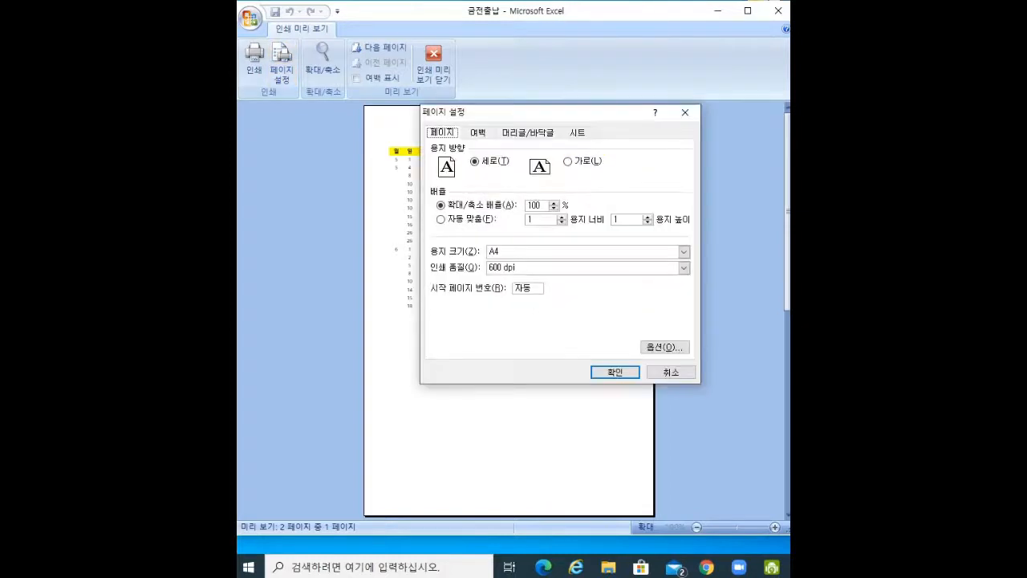
click(568, 162)
click(615, 372)
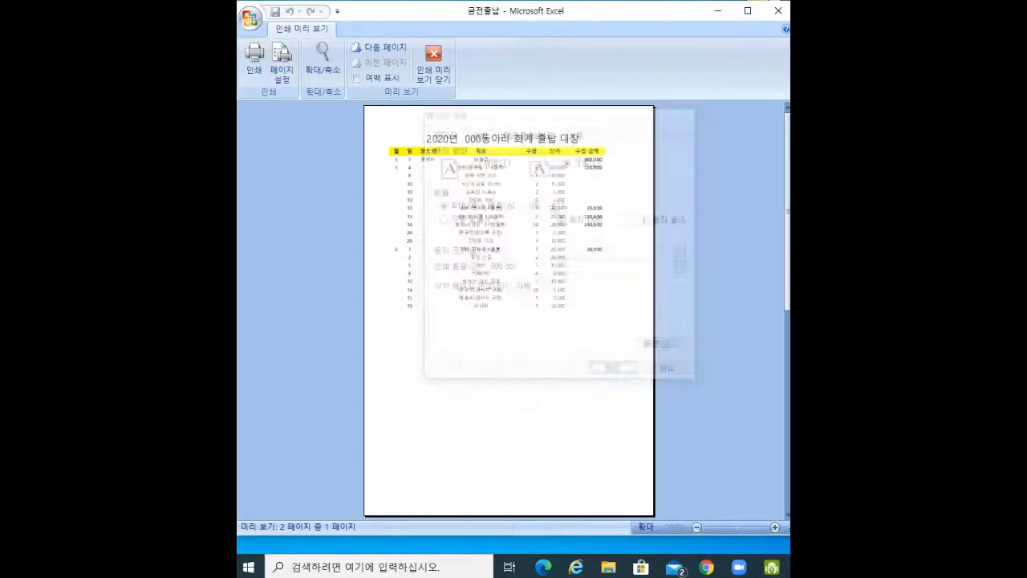
click(282, 64)
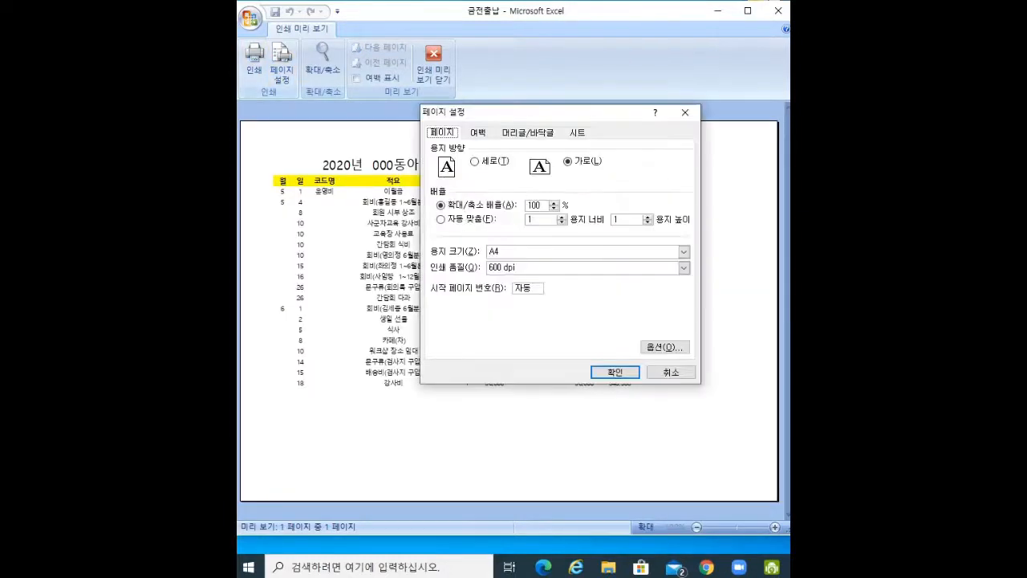
click(475, 162)
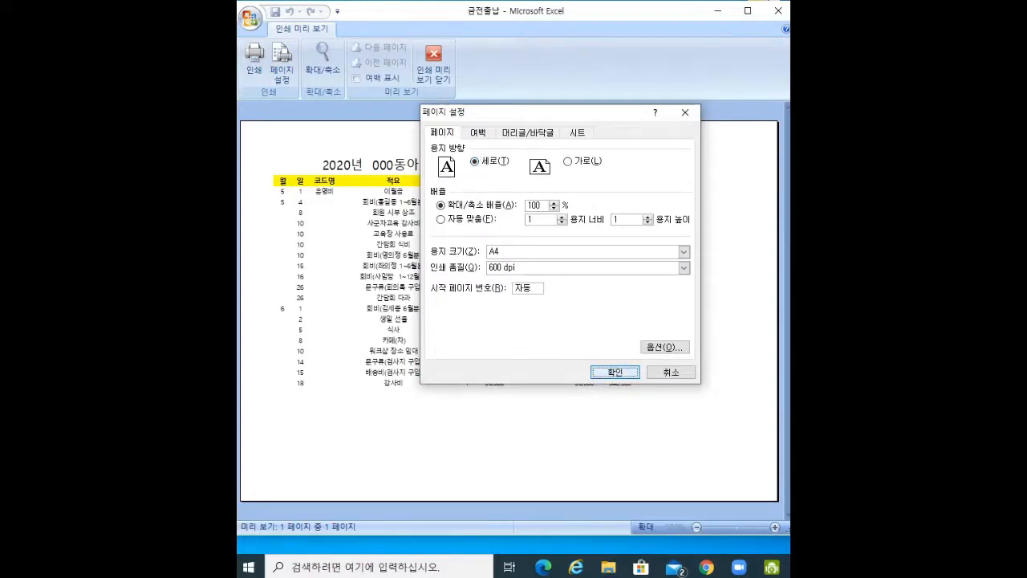
click(615, 371)
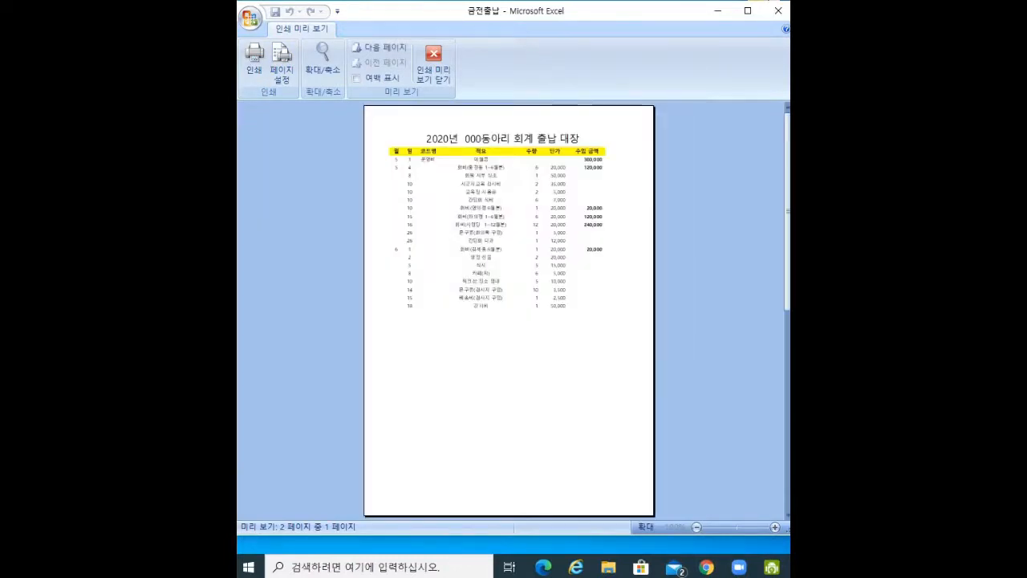
- Try a larger top margin for the printed ledger page
click(282, 62)
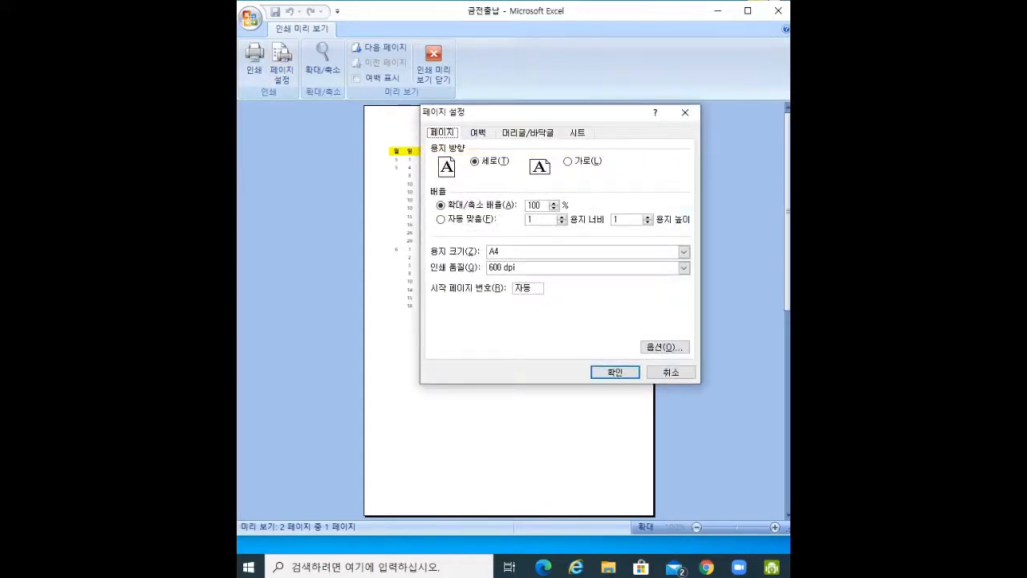
click(479, 132)
click(570, 157)
click(569, 157)
click(570, 158)
click(570, 157)
click(570, 157)
click(570, 158)
click(616, 373)
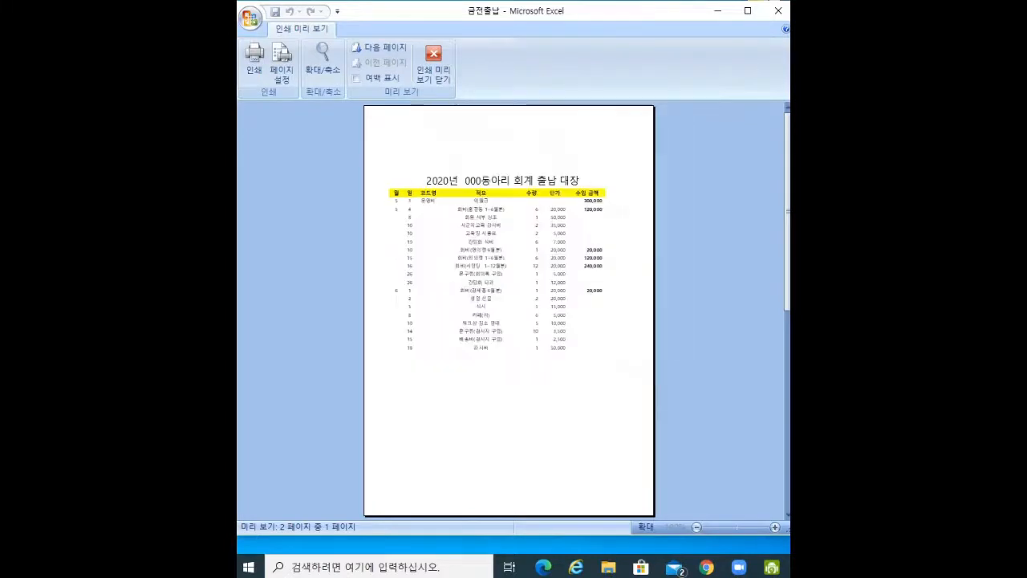
- Set the page's top margin to 2.9 and center the ledger horizontally on the page
click(281, 63)
key(Tab)
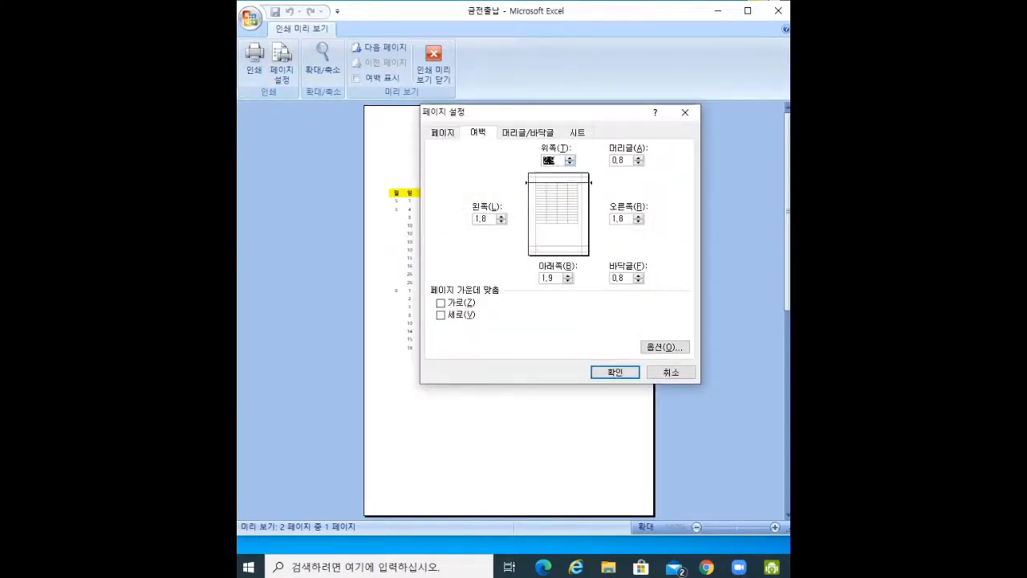
key(alt+z)
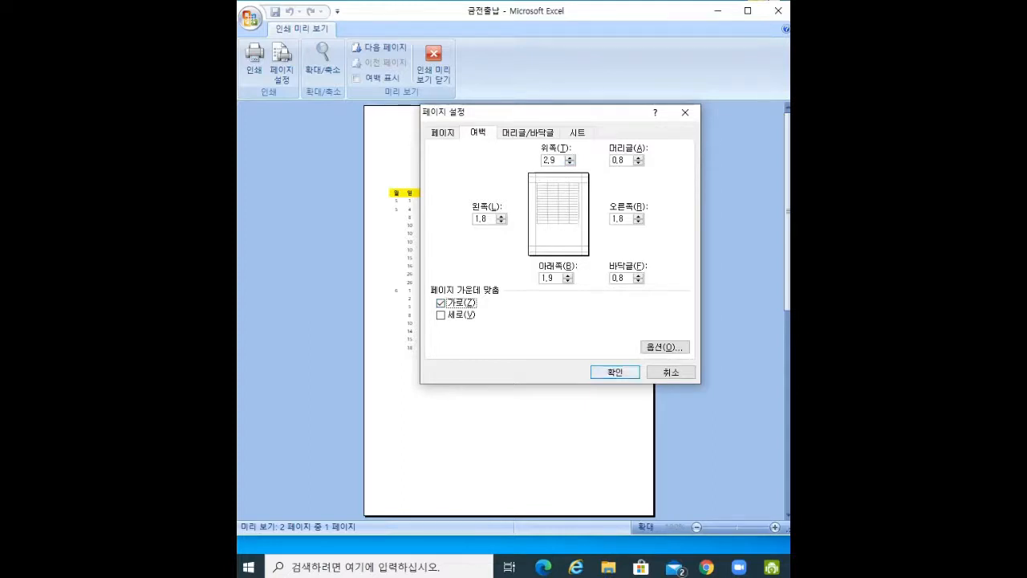
key(Return)
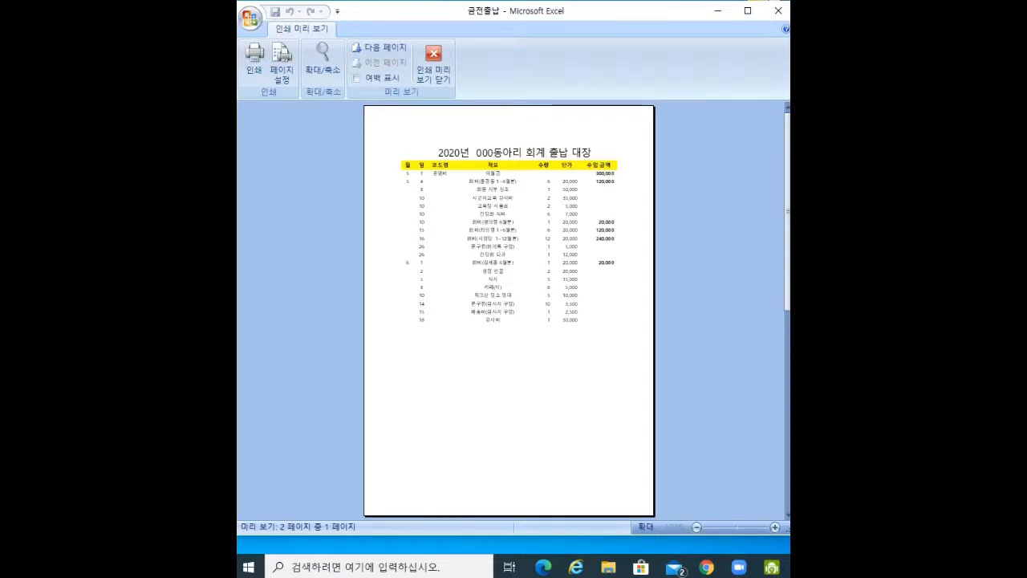
- Try automatic fit scaling at 1 page wide by 1 page tall, cancel it, and zoom in on the preview
click(282, 65)
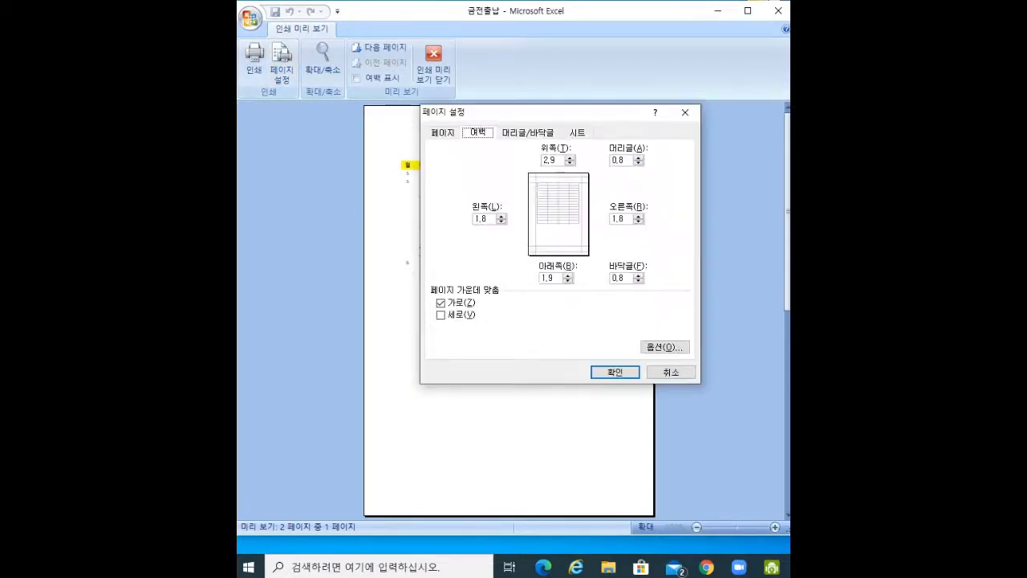
click(444, 132)
key(alt+f)
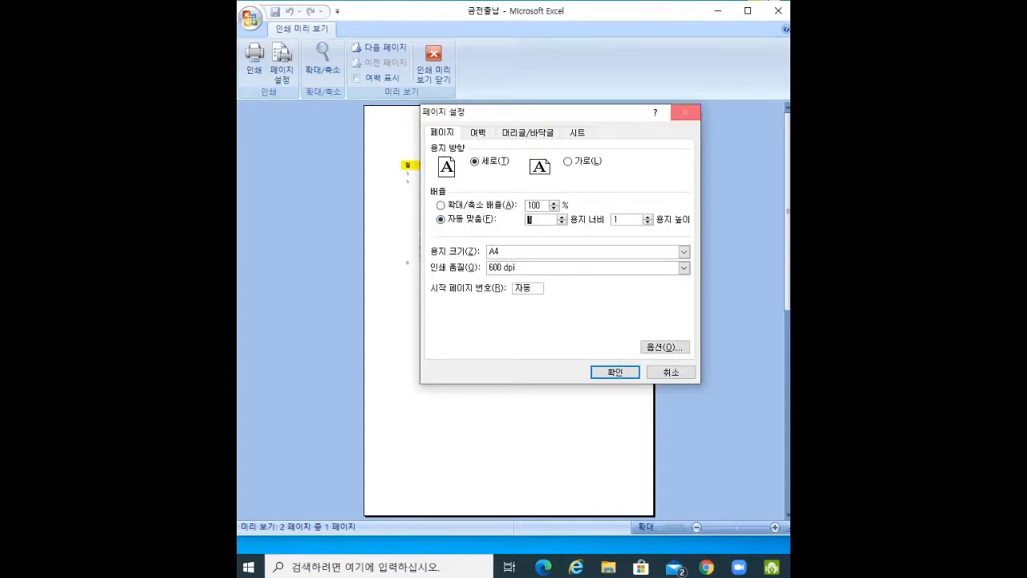
click(685, 112)
click(522, 291)
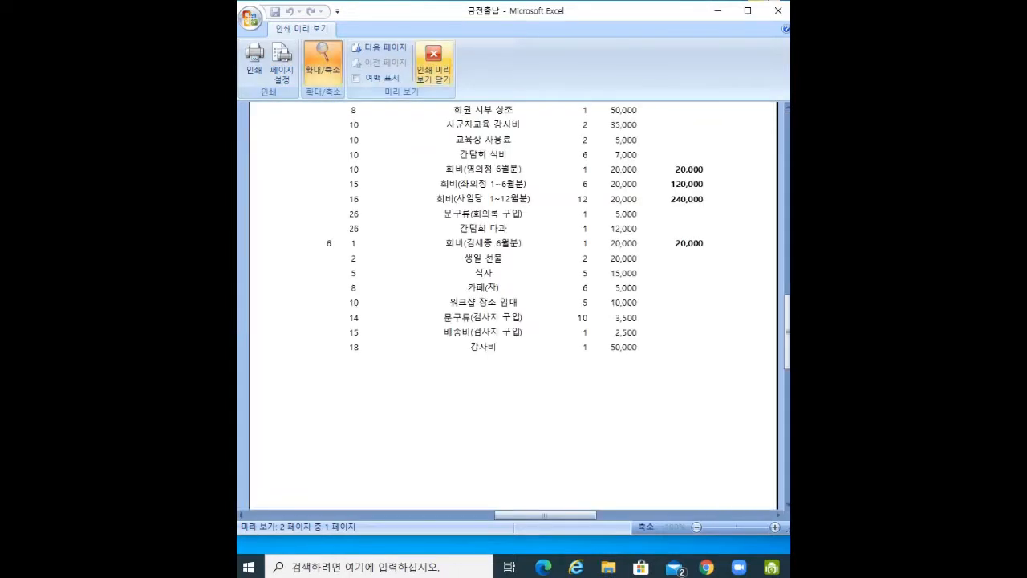
- Close the print preview and widen the 적요 and 단가 columns of the ledger
click(433, 69)
drag(495, 127, 514, 128)
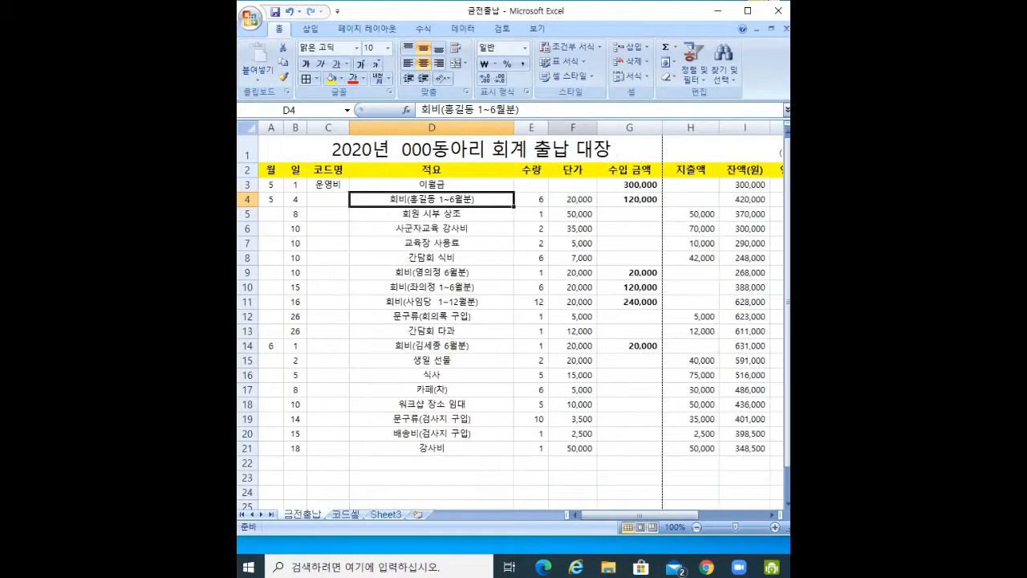
drag(598, 128, 612, 128)
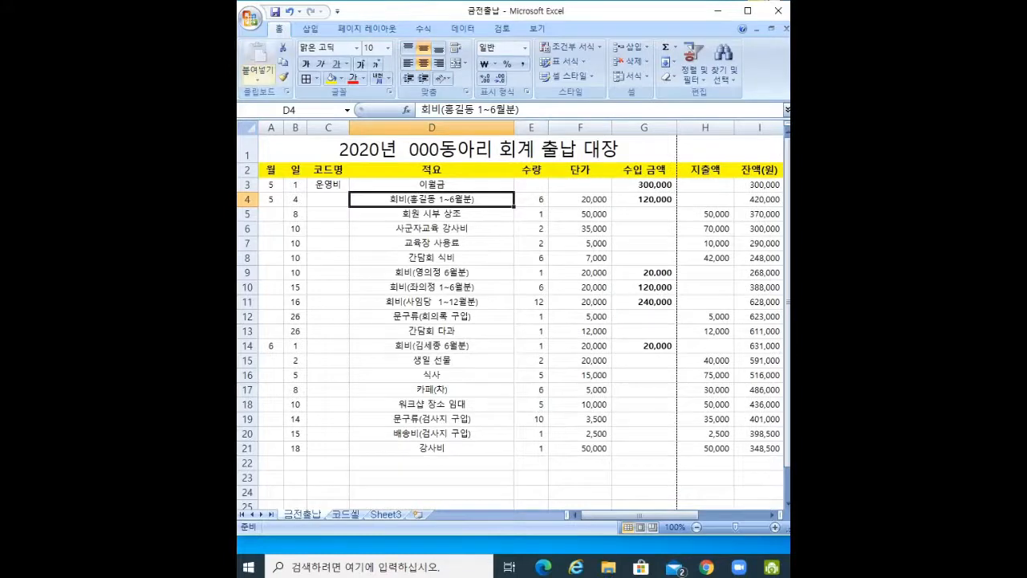
- Preview the ledger printout and check how its columns are split across the two pages
click(250, 18)
mouse_move(277, 165)
click(450, 145)
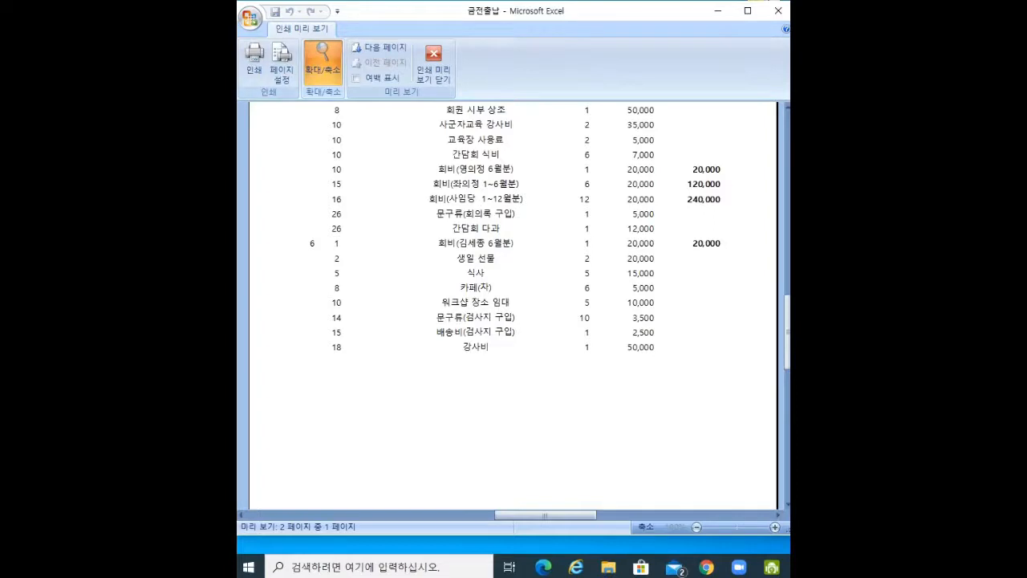
click(377, 48)
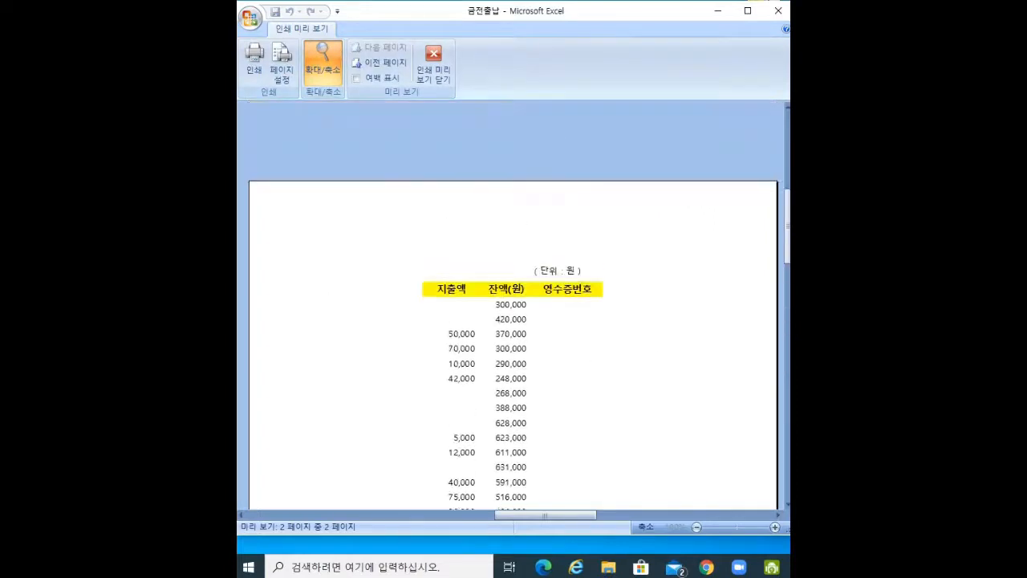
click(377, 62)
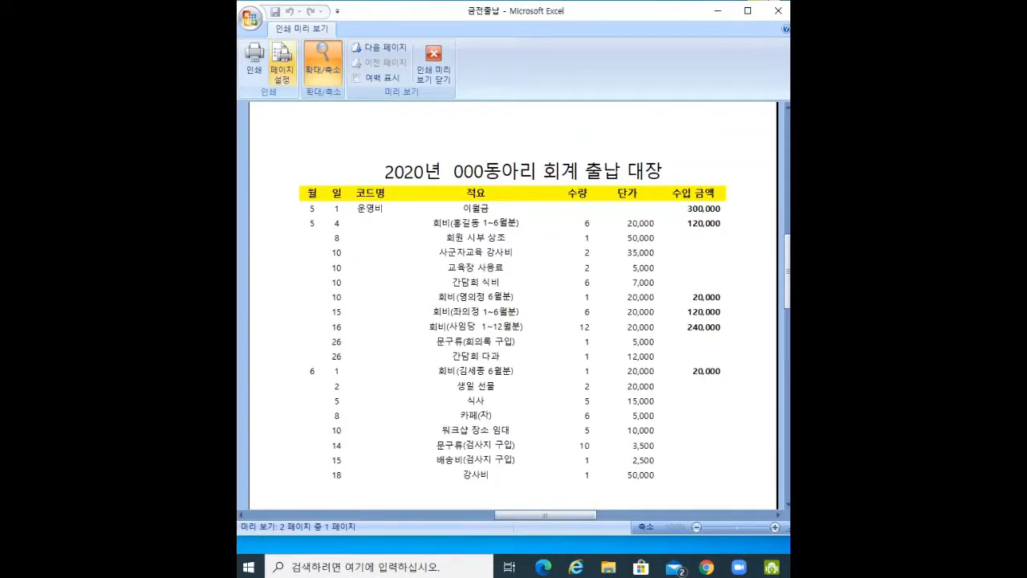
- Scale the ledger printout with automatic fit (자동 맞춤) to 1 page wide by 1 page tall
click(281, 65)
click(441, 220)
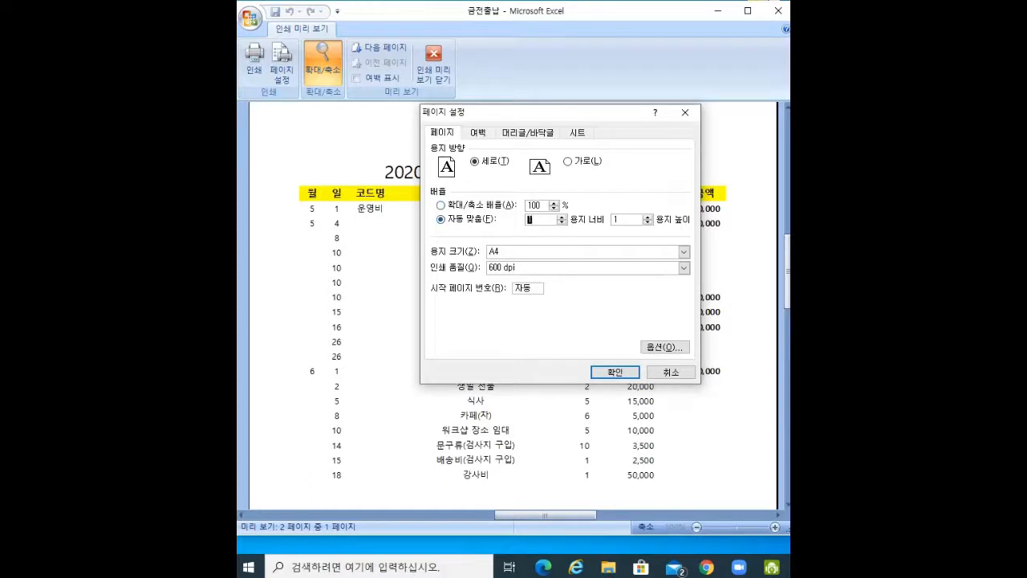
click(615, 372)
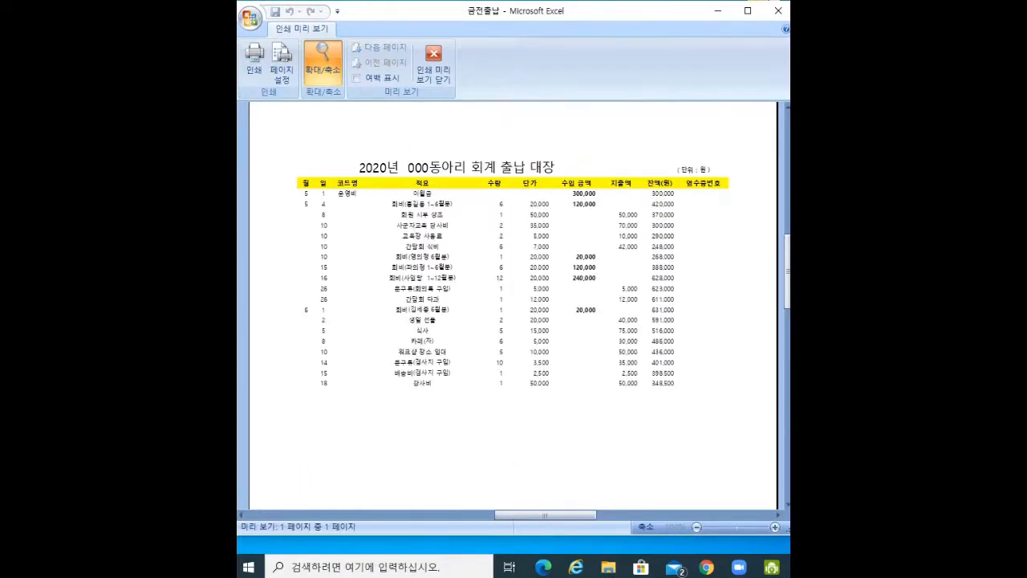
- Examine the fitted single-page preview from title to last row and review its page scaling settings
scroll(514, 305, down, 5)
scroll(514, 305, up, 2)
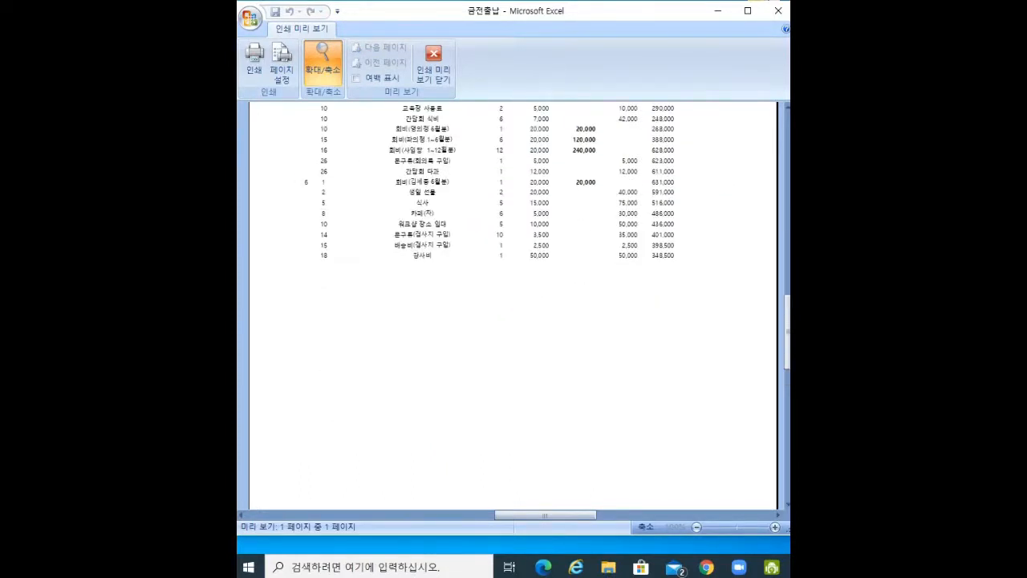
scroll(513, 305, up, 6)
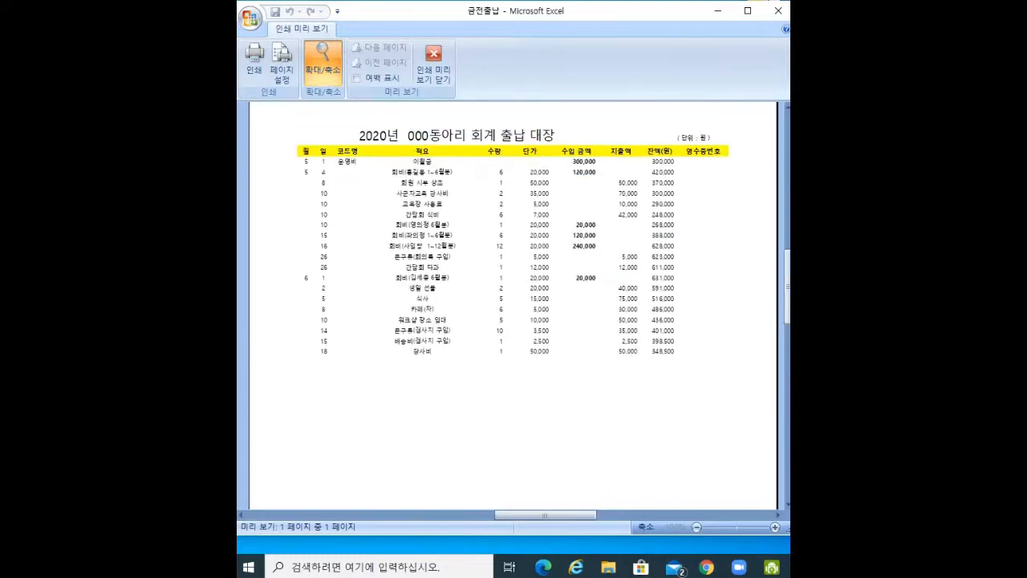
scroll(514, 305, down, 3)
scroll(514, 305, down, 3)
scroll(514, 305, up, 6)
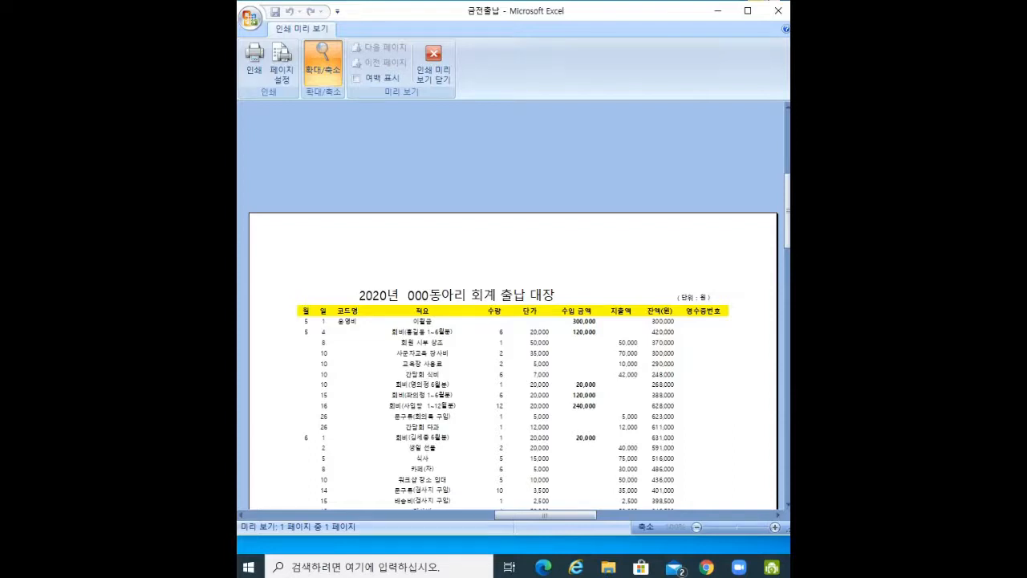
click(281, 65)
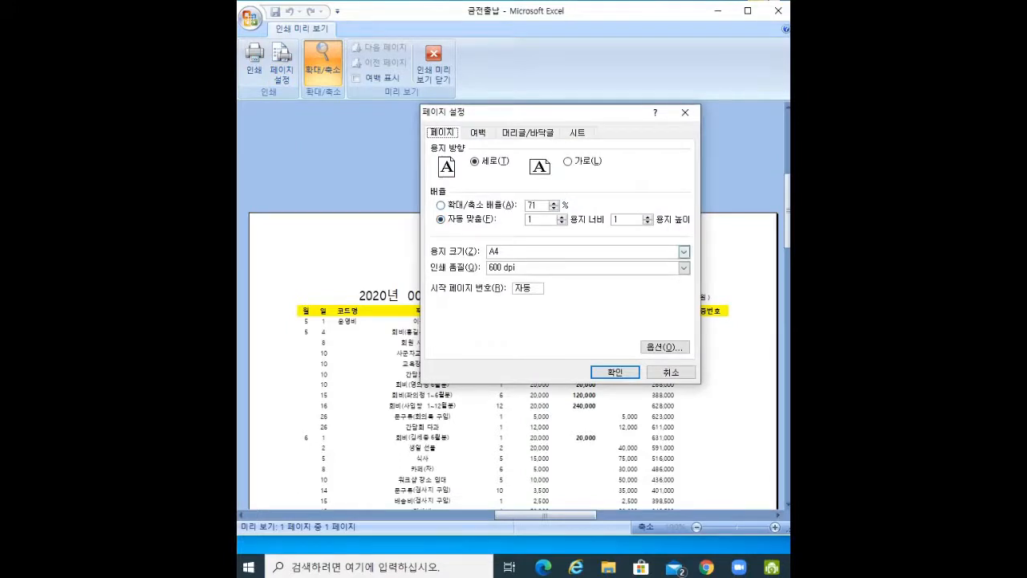
click(615, 373)
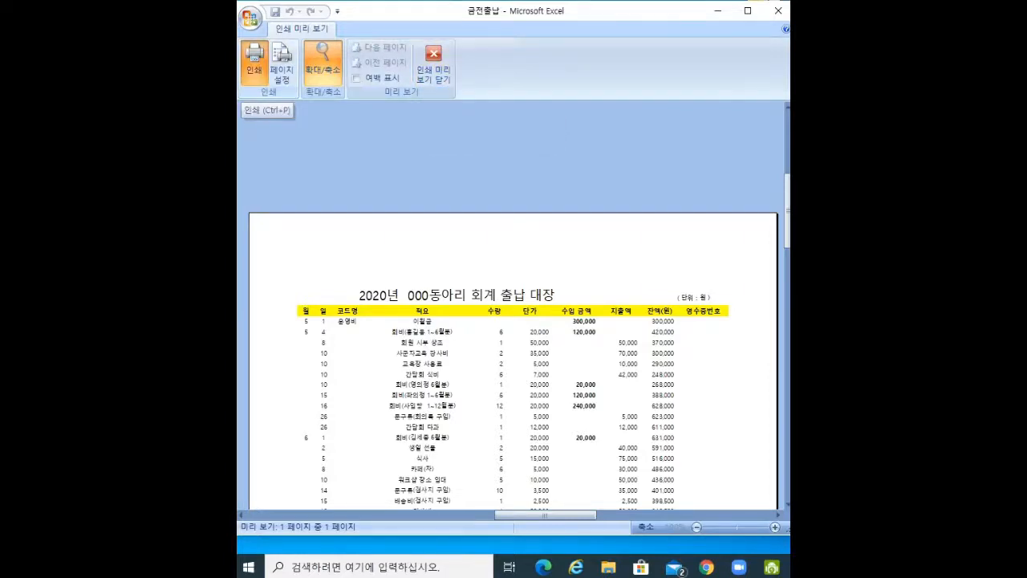
- Try selecting the Samsung SL-J1660 Series as the printer for the sheet and cancel the printing
click(255, 64)
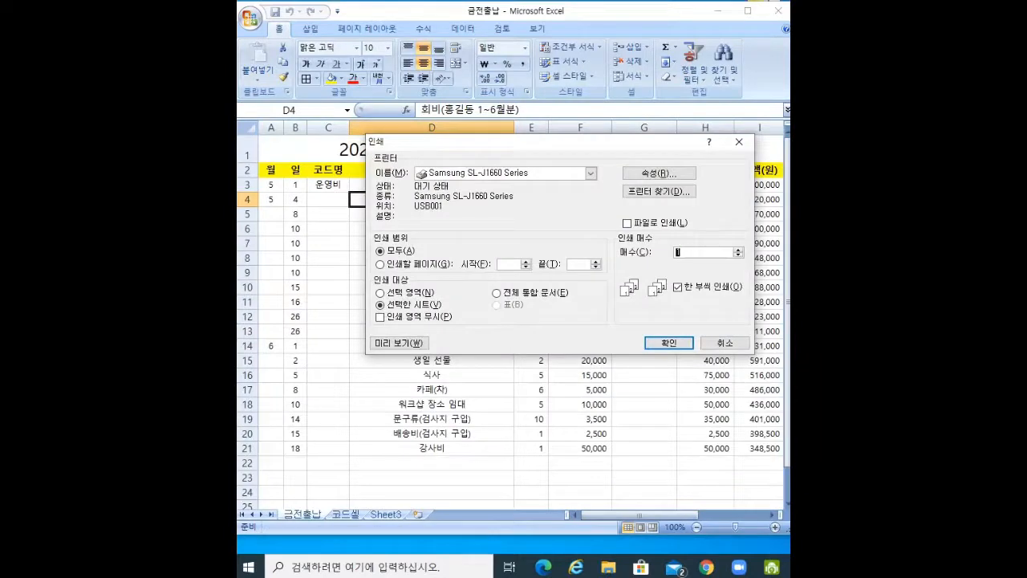
click(590, 172)
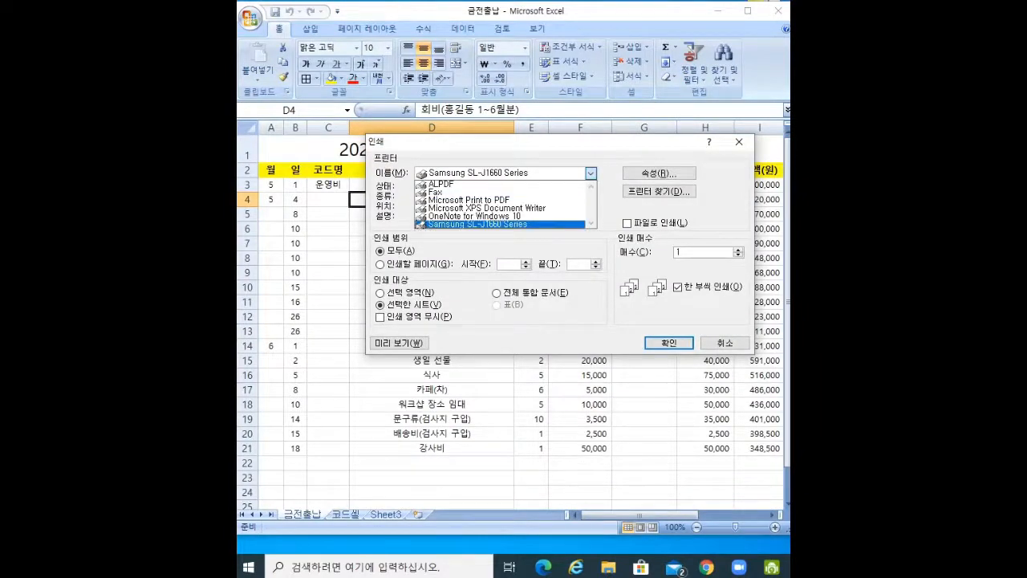
click(418, 224)
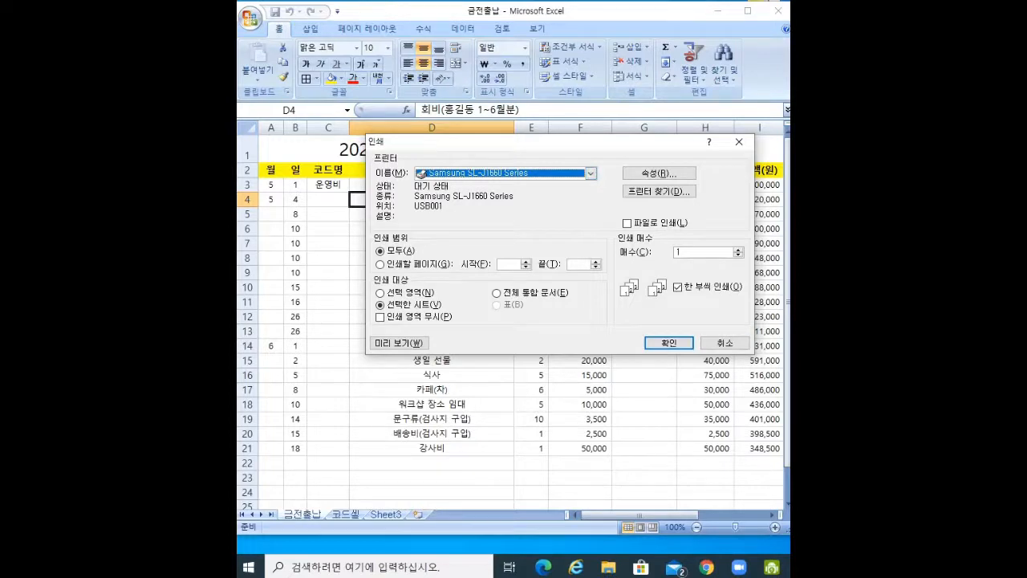
click(725, 343)
click(432, 316)
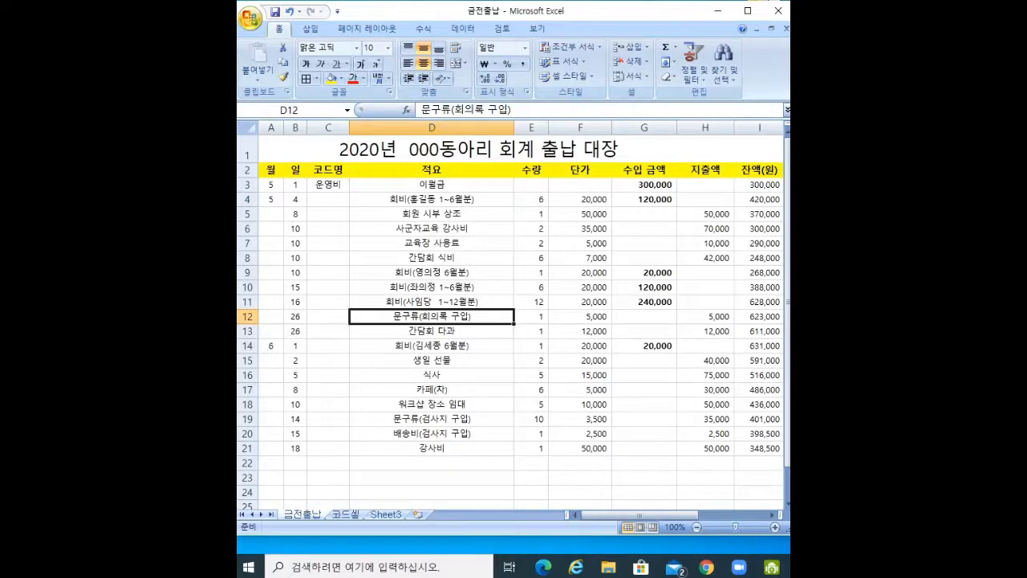
- Preview the ledger printout again, review its page setup without changes, and close the preview
click(250, 18)
mouse_move(301, 166)
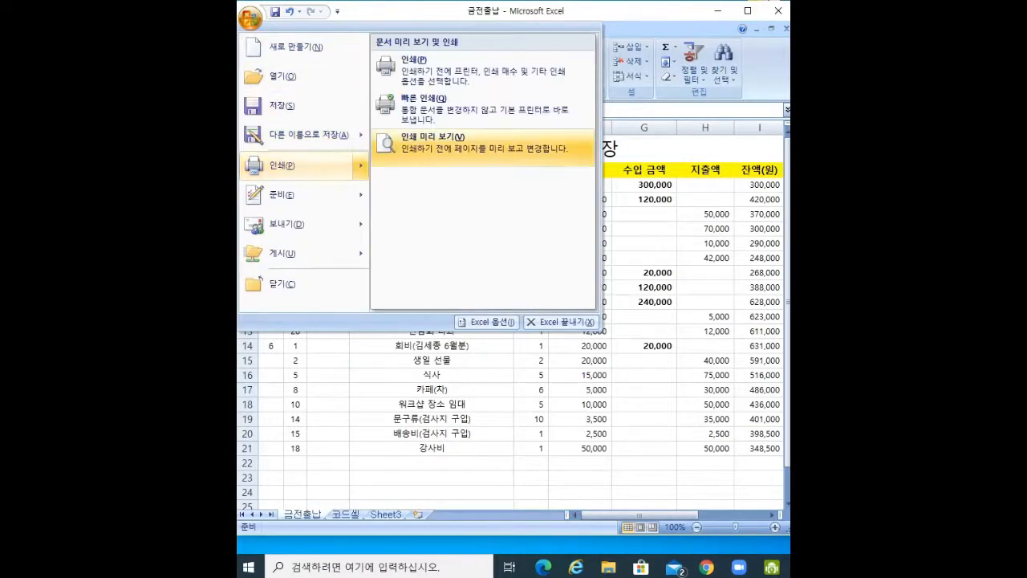
click(432, 141)
scroll(514, 305, down, 5)
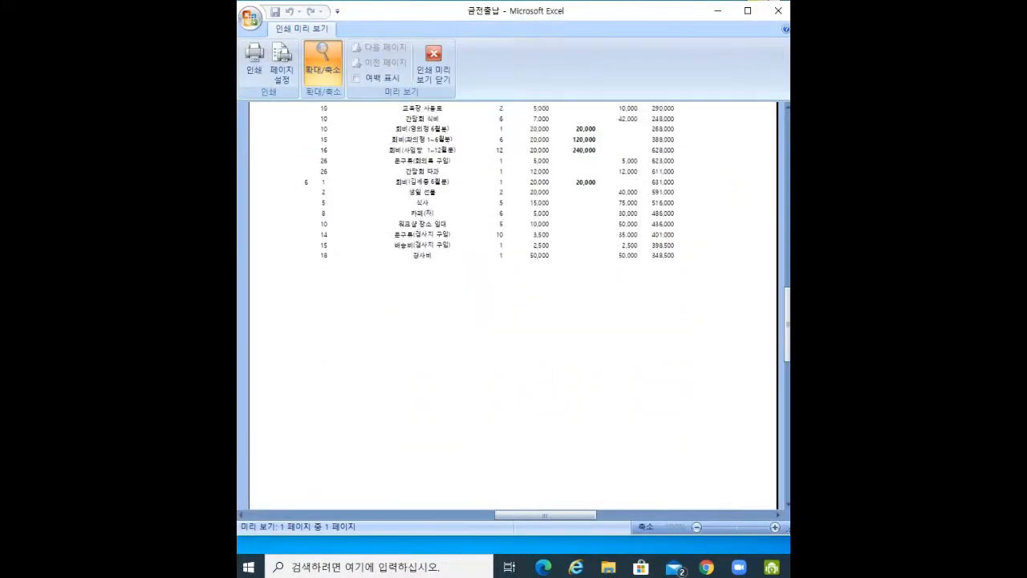
scroll(514, 305, up, 9)
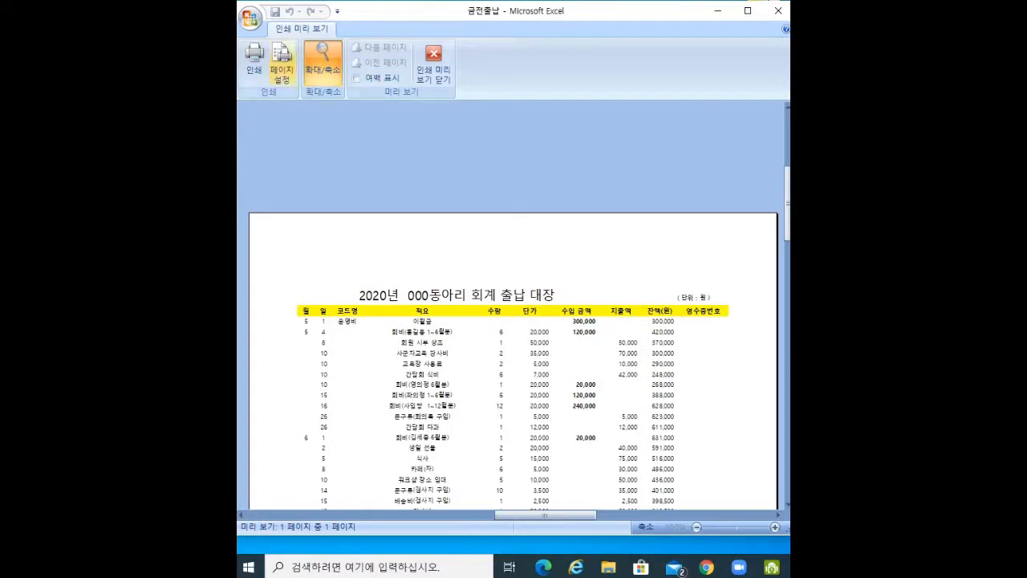
click(281, 64)
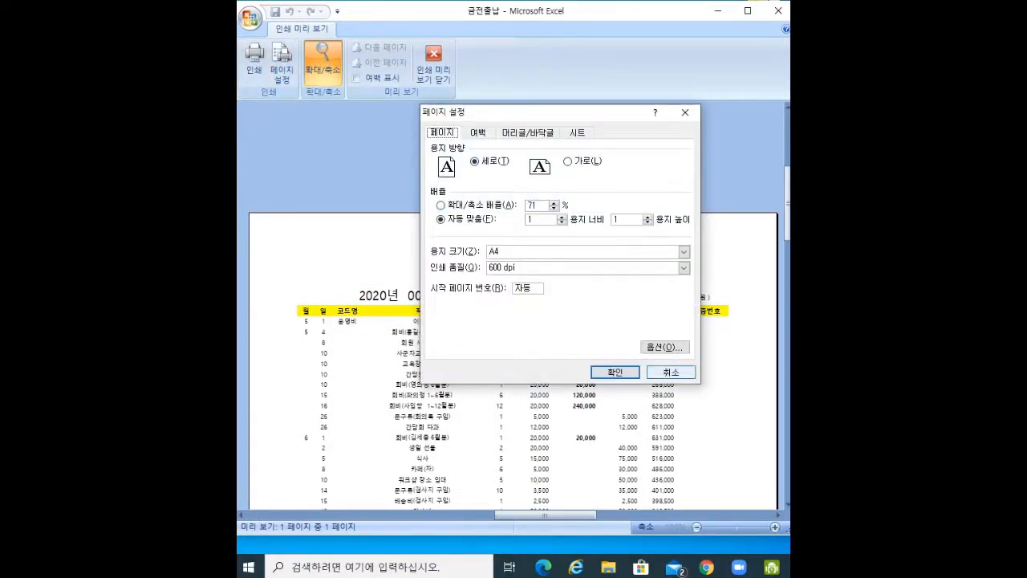
click(671, 371)
click(433, 64)
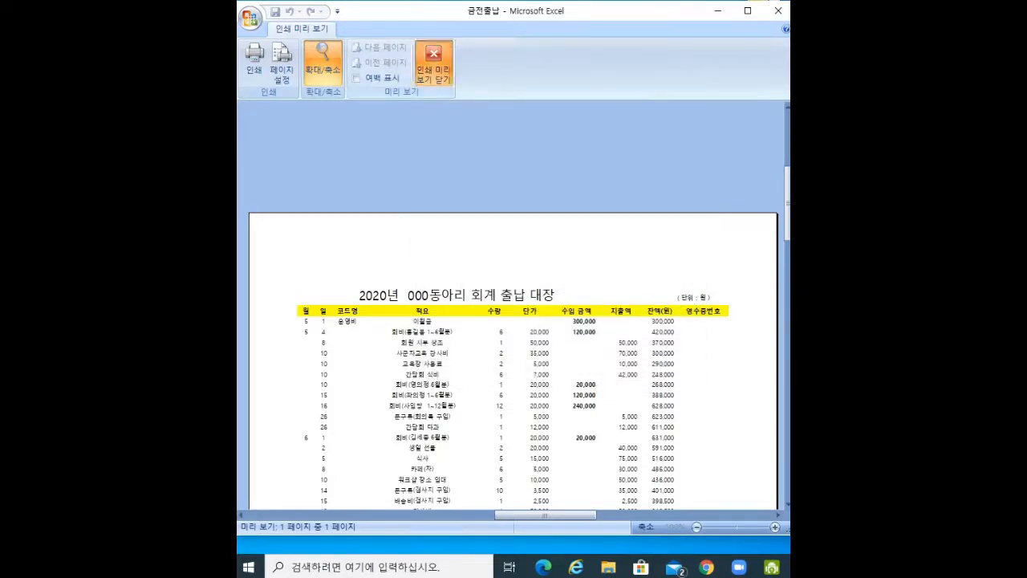
scroll(514, 321, down, 16)
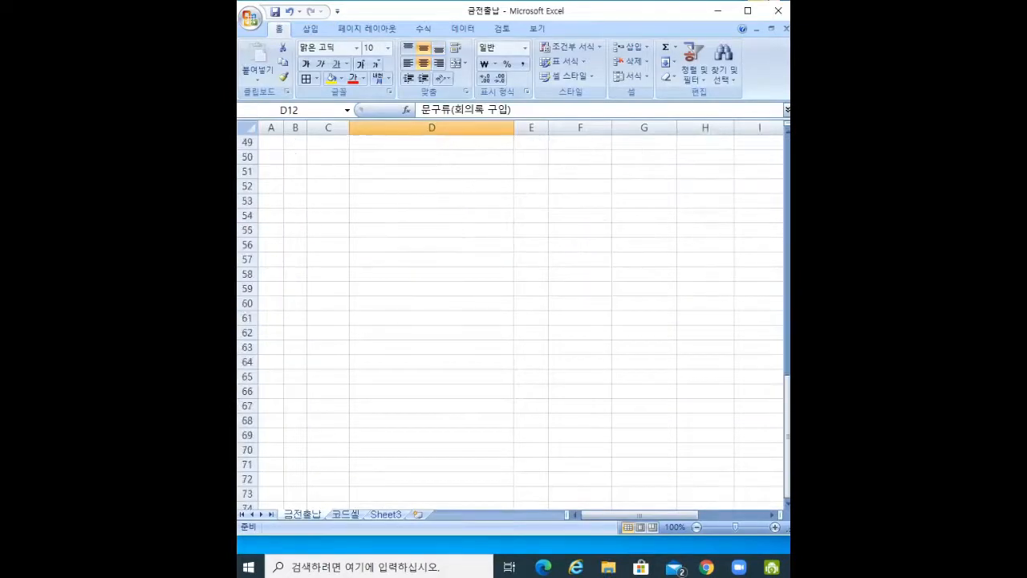
scroll(514, 321, up, 7)
click(367, 29)
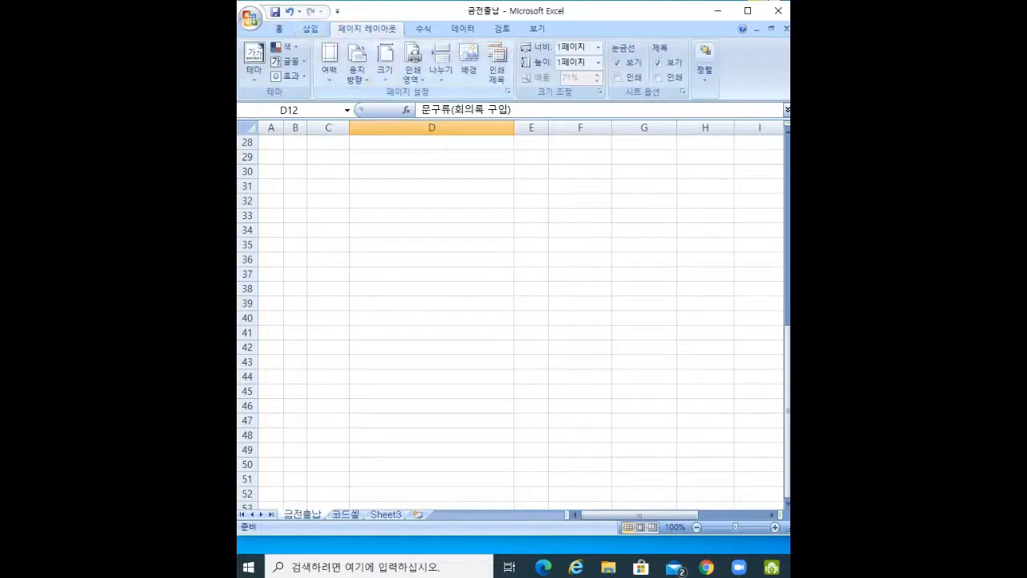
click(279, 29)
click(432, 274)
scroll(432, 274, down, 8)
scroll(432, 274, up, 6)
scroll(432, 274, up, 10)
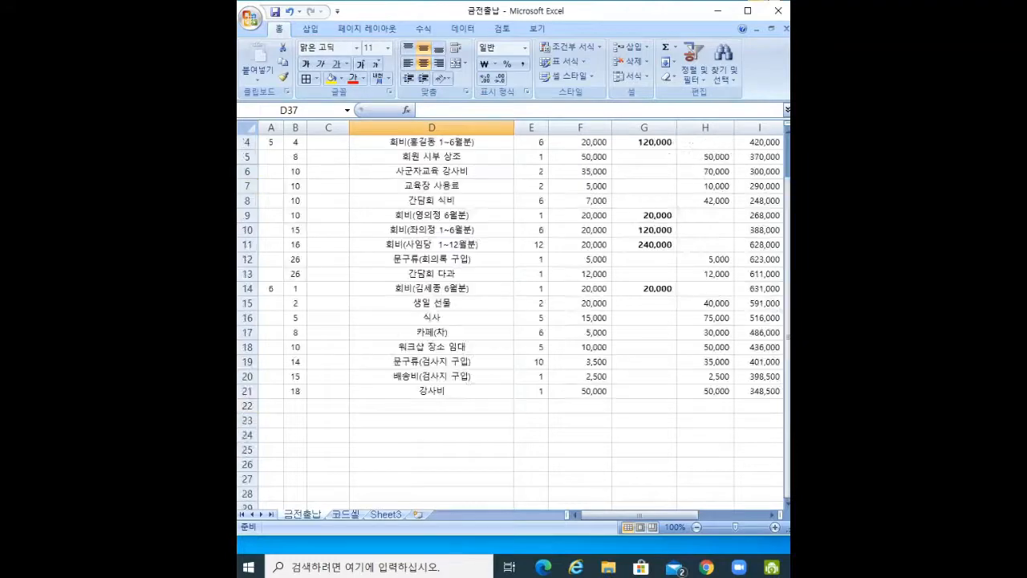
- Zoom the worksheet out to 55% to view the whole ledger and bring up its print preview
scroll(431, 273, down, 3)
scroll(431, 274, down, 4)
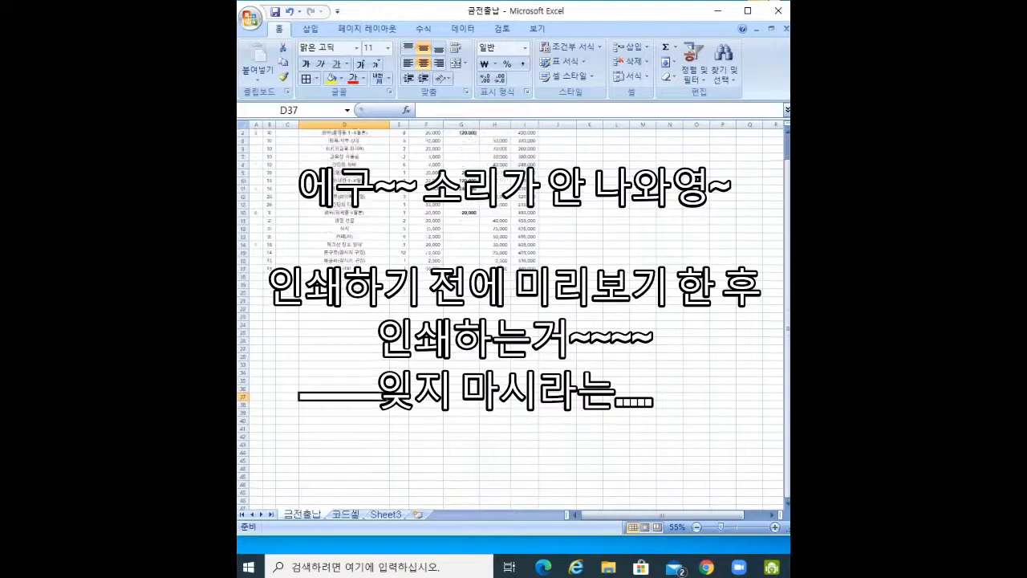
scroll(432, 274, up, 2)
scroll(514, 321, up, 2)
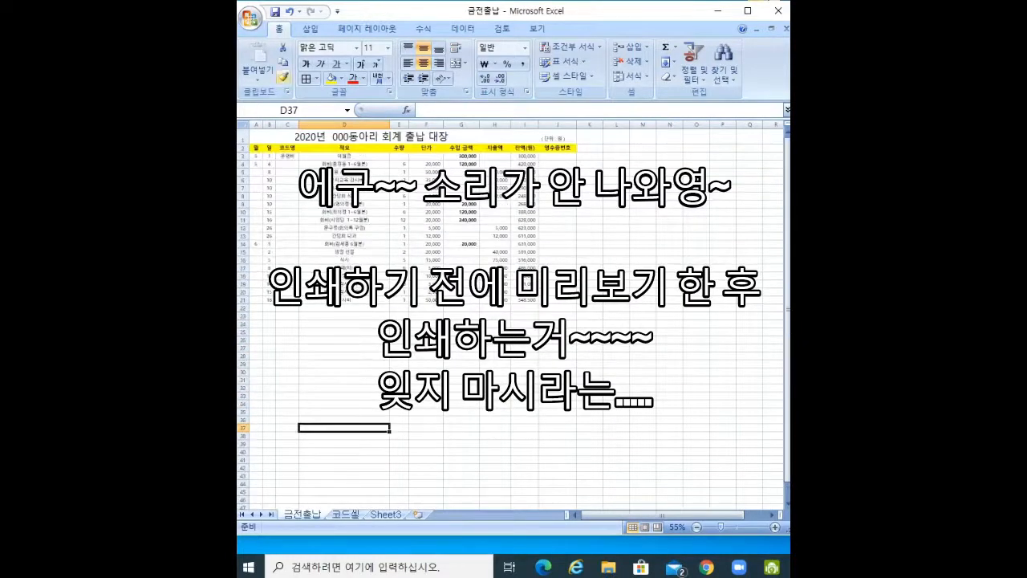
click(250, 17)
mouse_move(280, 165)
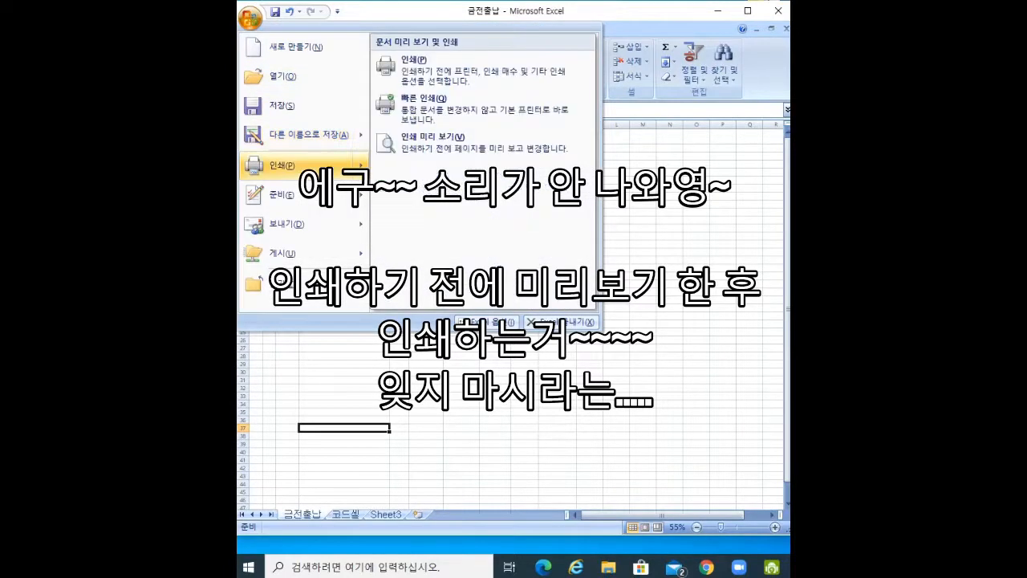
click(434, 142)
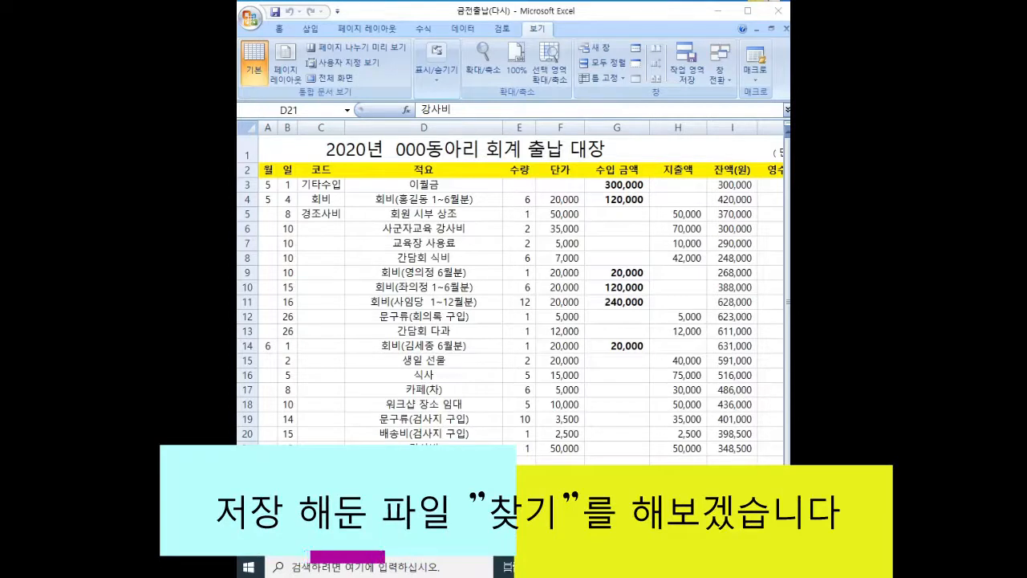
- Create a new blank workbook from the 금전출납(다시) file
click(250, 17)
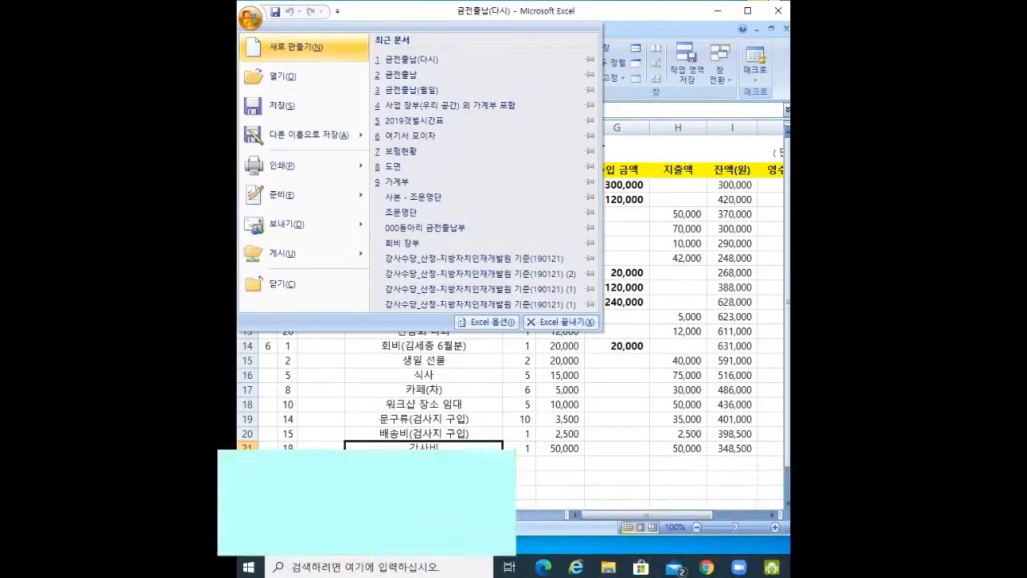
click(296, 47)
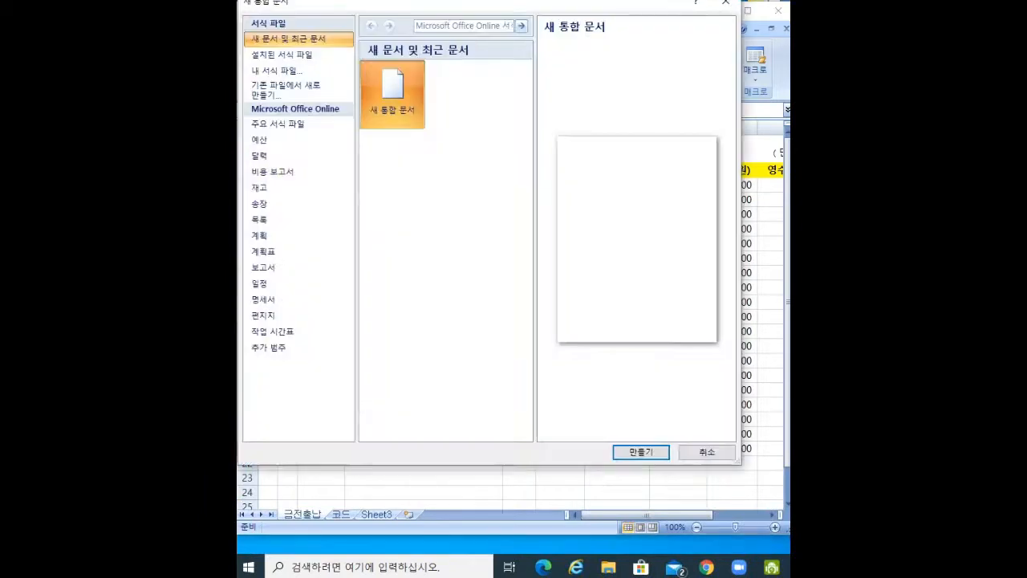
click(641, 452)
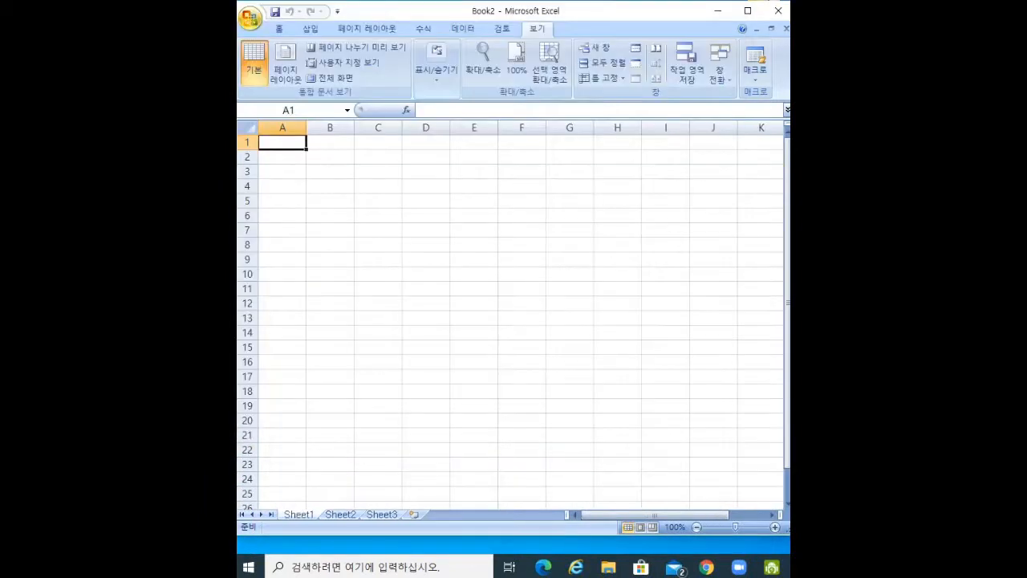
- Browse the Documents (문서) folder for saved Excel files, narrow the file dialog, and close it without opening anything
click(250, 18)
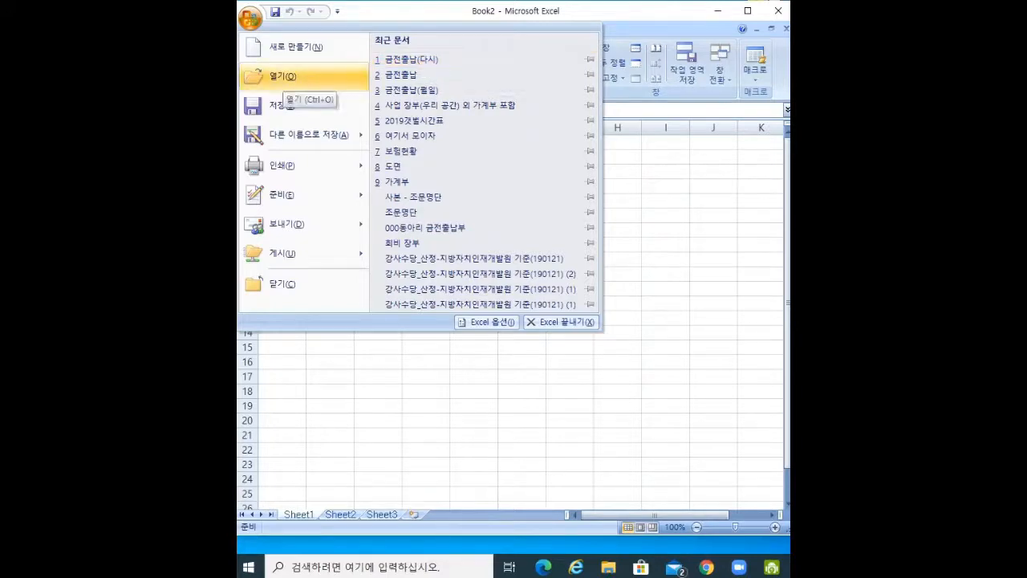
click(283, 77)
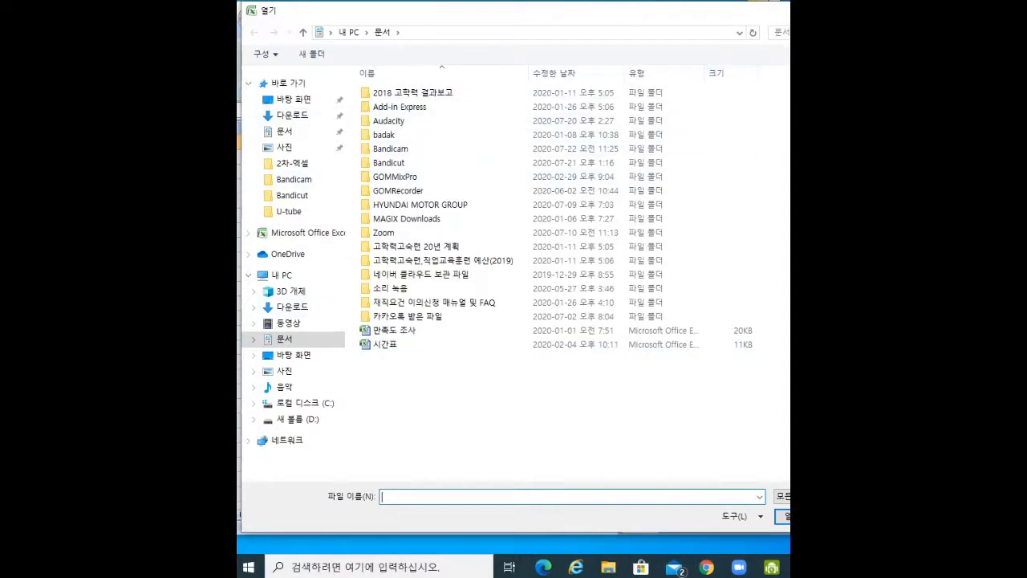
drag(911, 82, 760, 82)
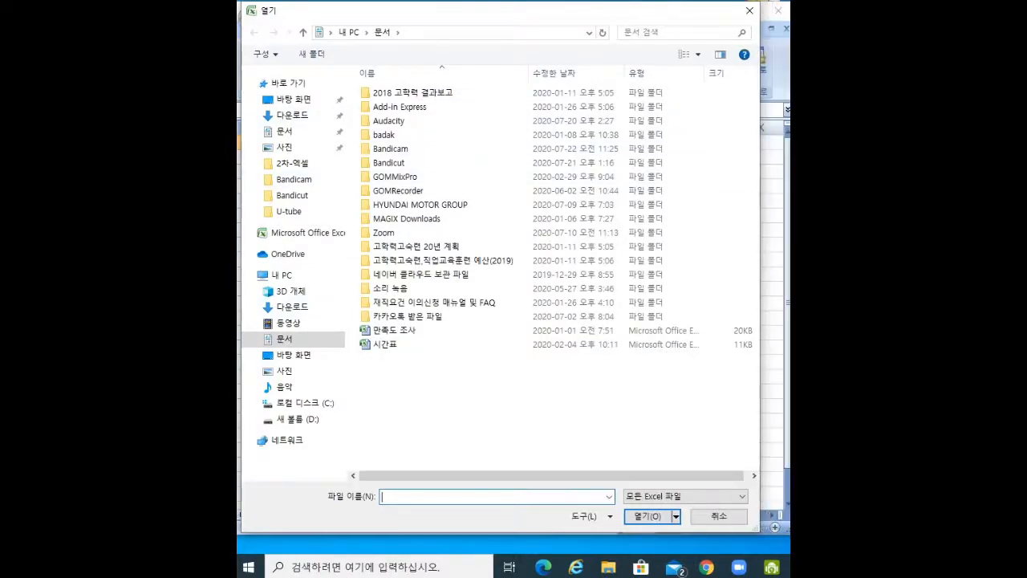
click(750, 10)
click(475, 289)
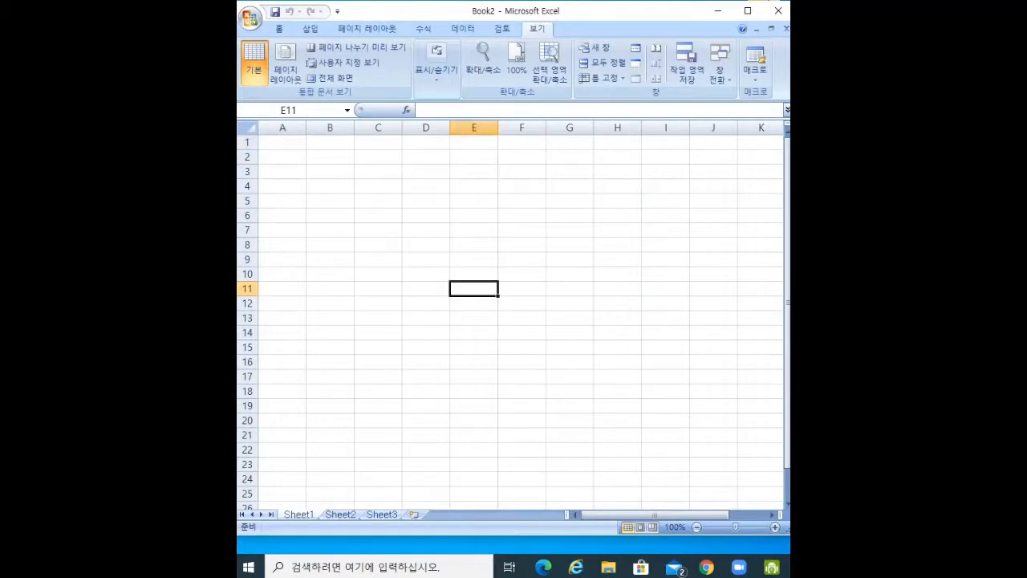
- Leave the blank workbook and open Windows Search (검색) from the system shortcut list
click(426, 275)
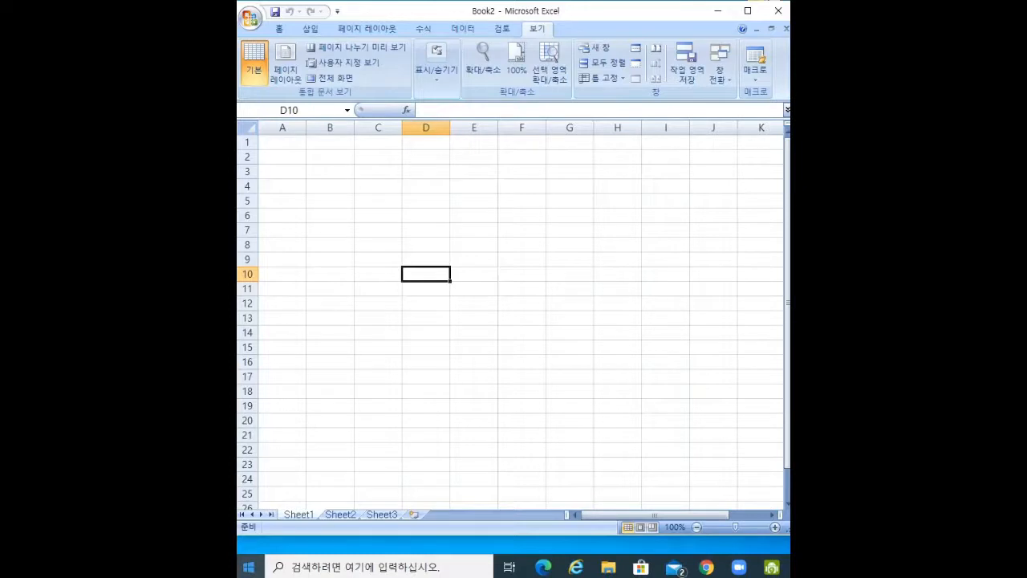
right_click(249, 568)
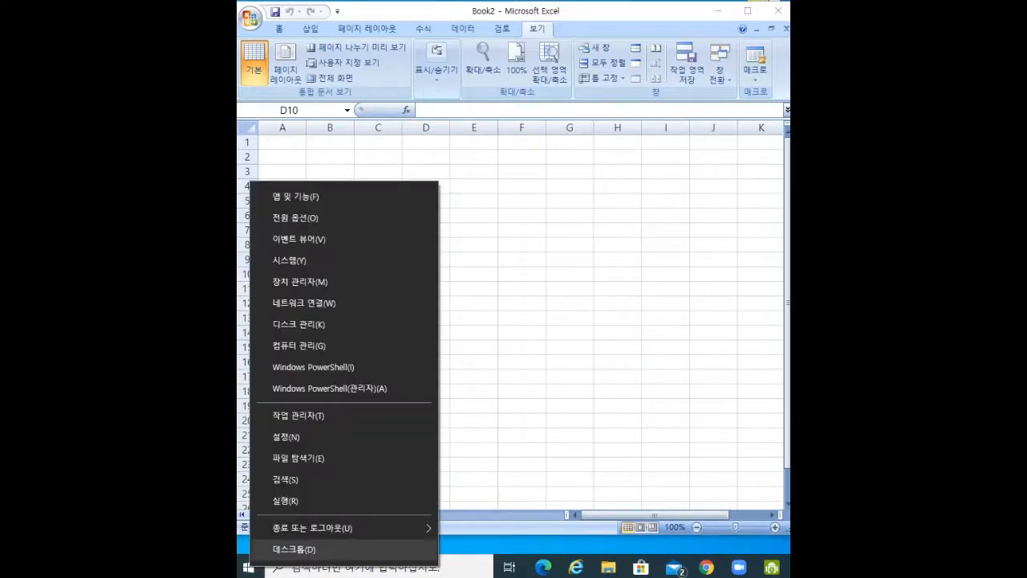
key(Up)
key(Up)
key(Up)
key(Up)
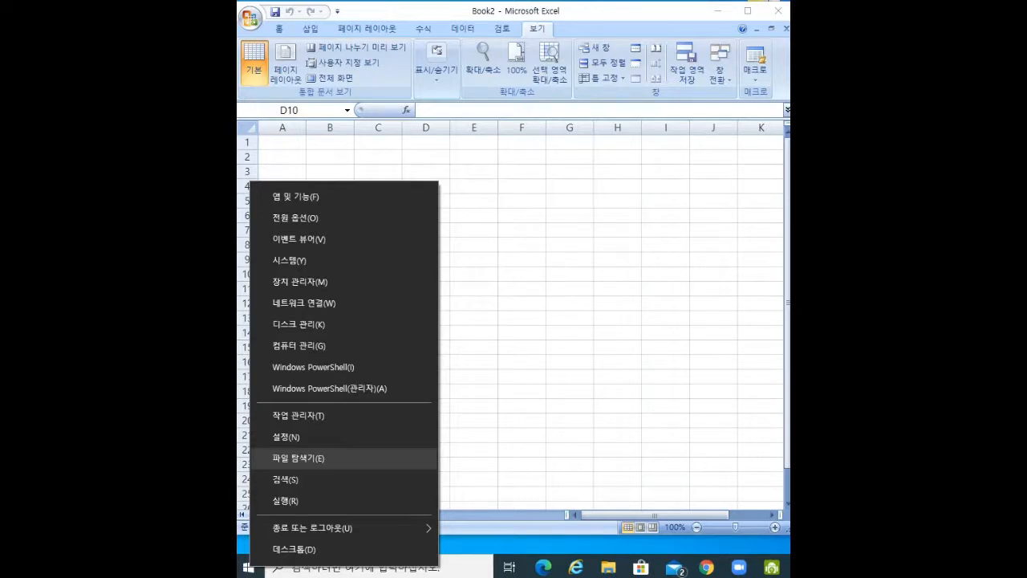
key(Down)
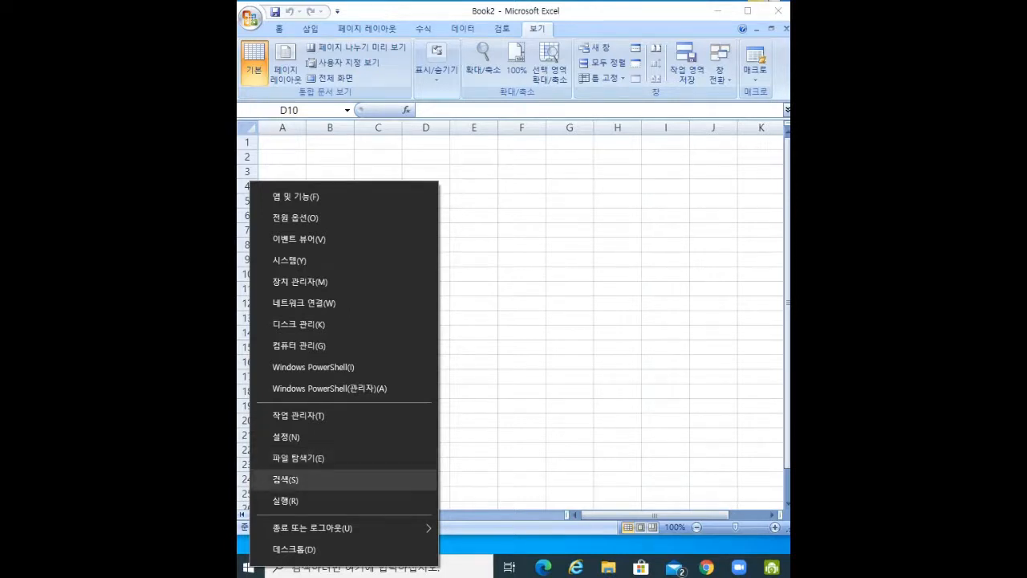
key(Up)
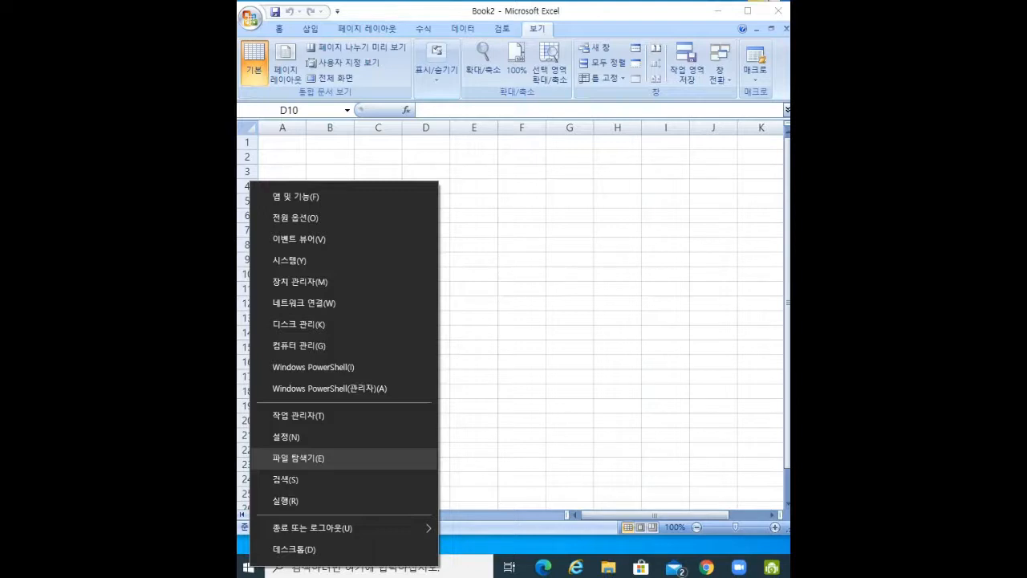
key(Down)
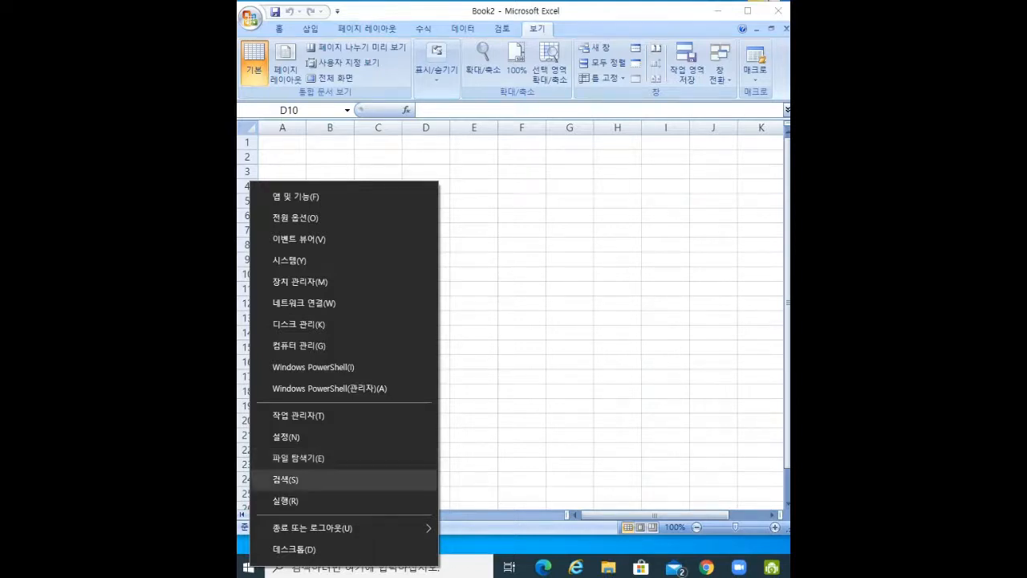
key(Return)
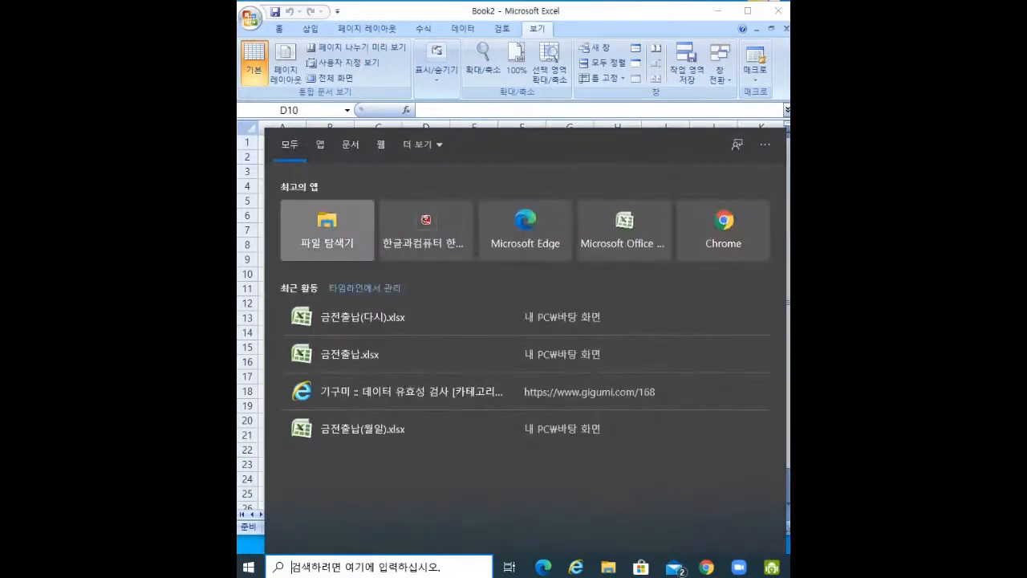
- Launch File Explorer (파일 탐색기) from the suggested top apps
key(Right)
key(Right)
key(Right)
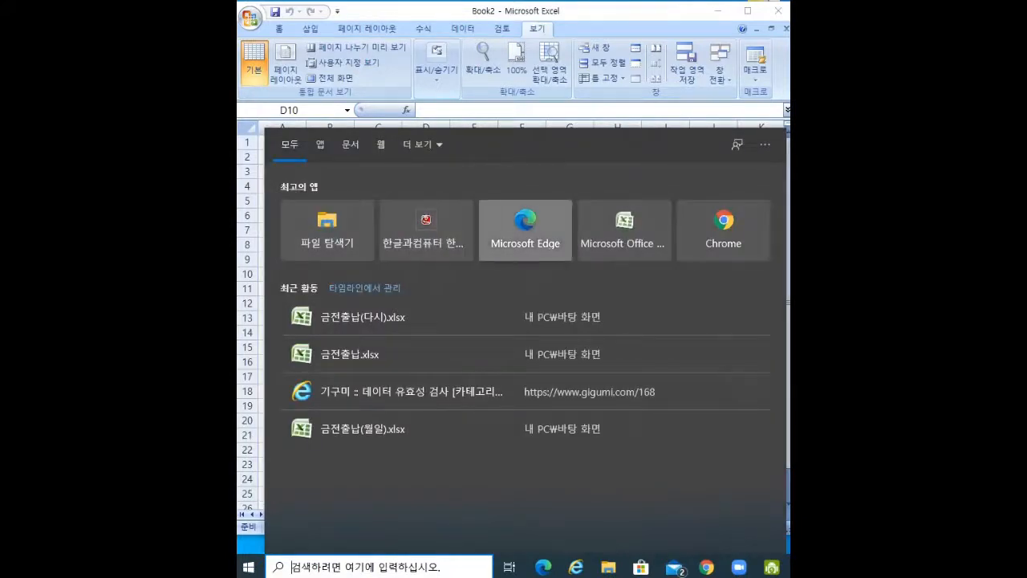
key(Right)
key(Right)
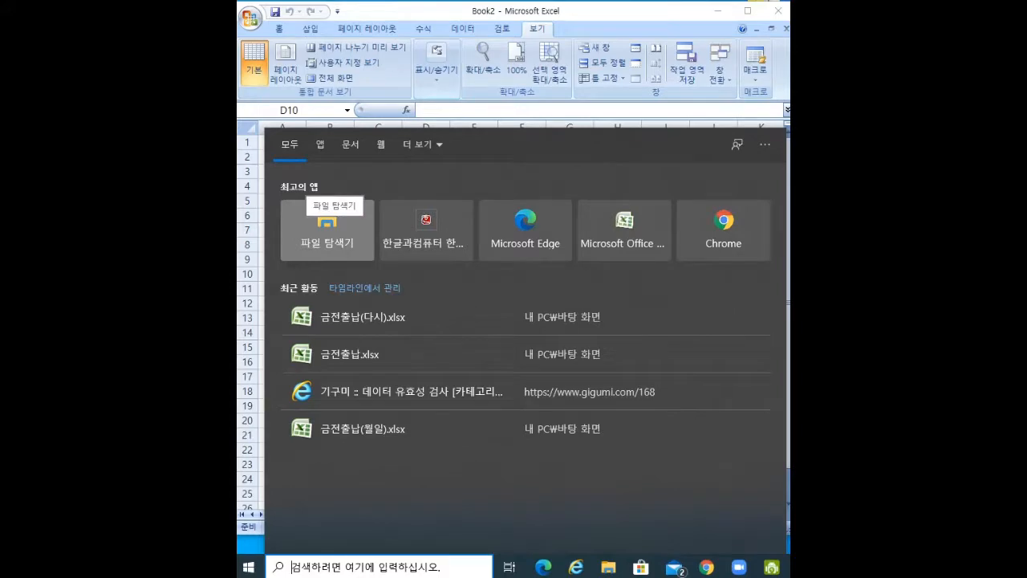
click(333, 230)
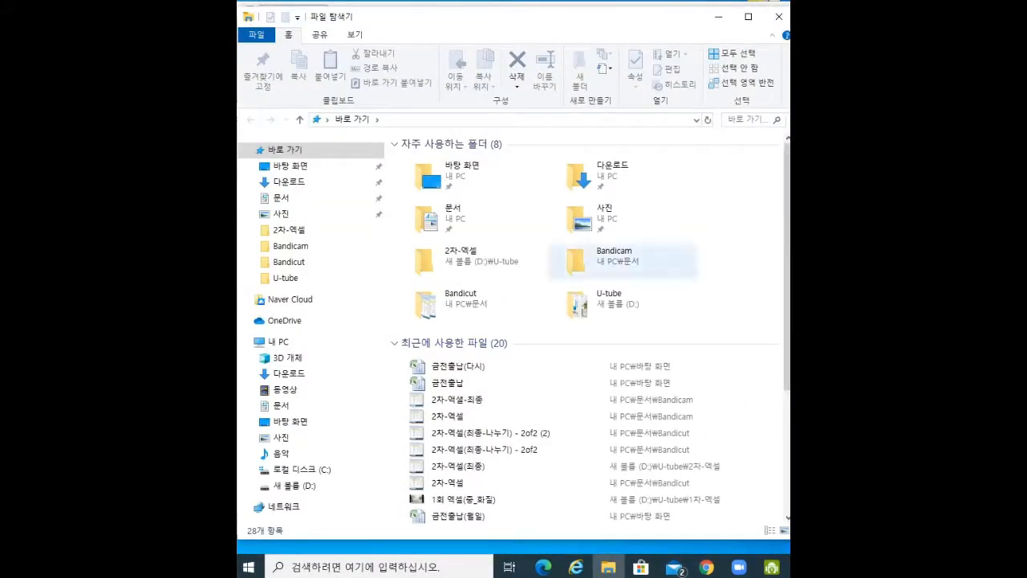
- Browse the Desktop (바탕 화면) folder to locate the saved Excel files
click(291, 166)
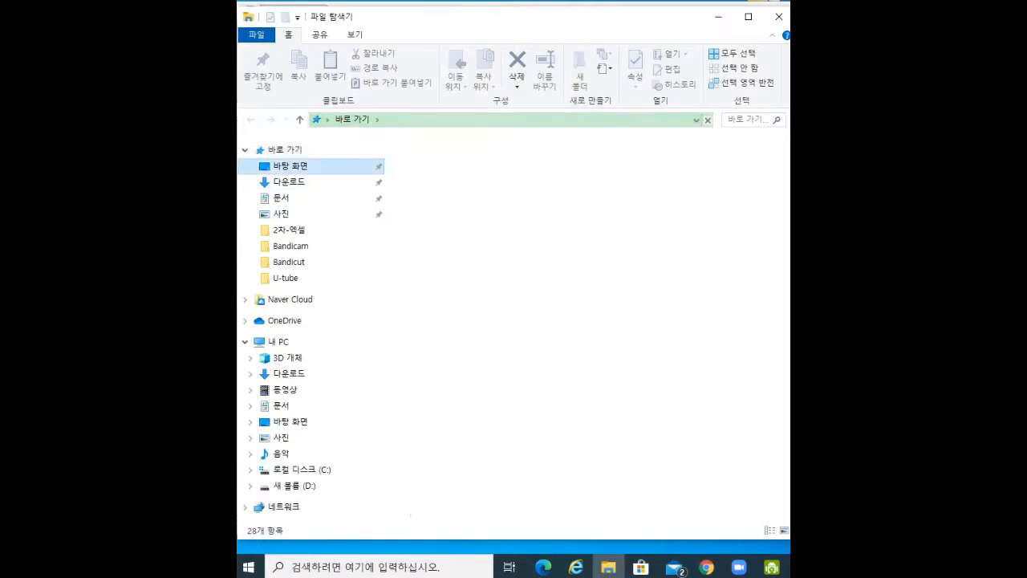
scroll(658, 153, down, 5)
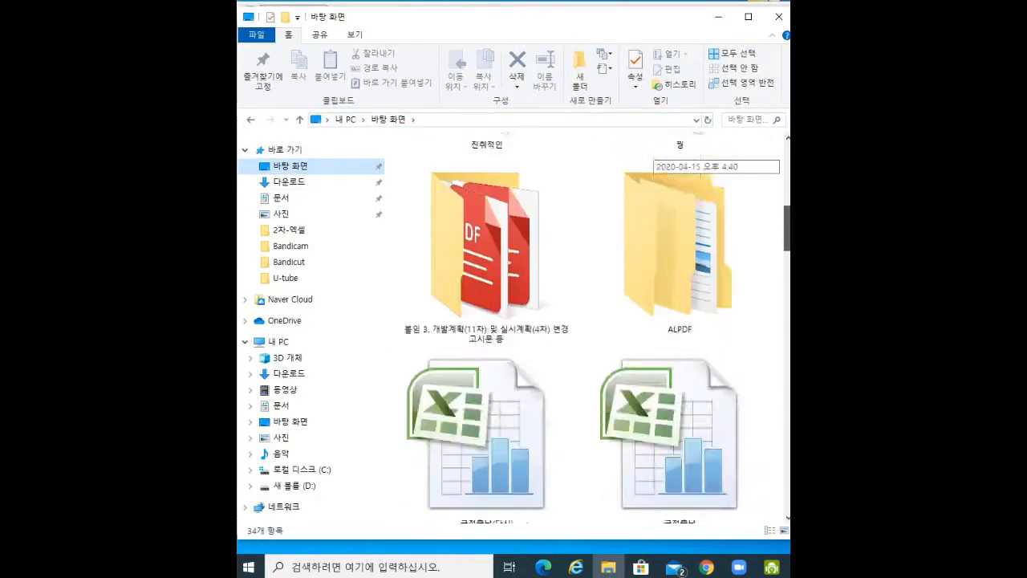
scroll(659, 152, up, 5)
scroll(659, 152, down, 3)
scroll(658, 152, up, 4)
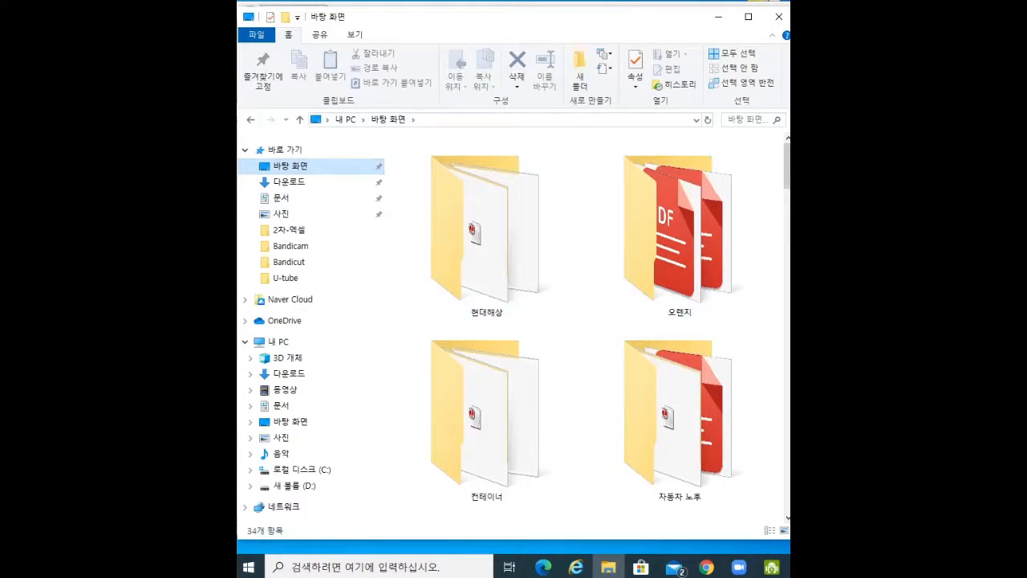
scroll(658, 153, down, 3)
scroll(658, 153, down, 6)
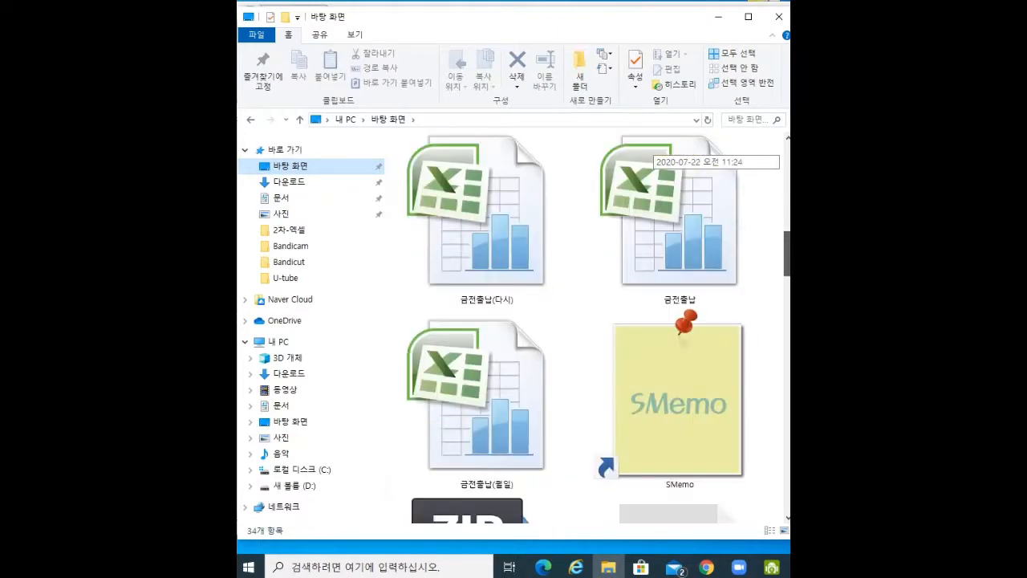
- Compare the contents of the C: and D: drives and the Desktop folder, finishing on drive D:
click(301, 470)
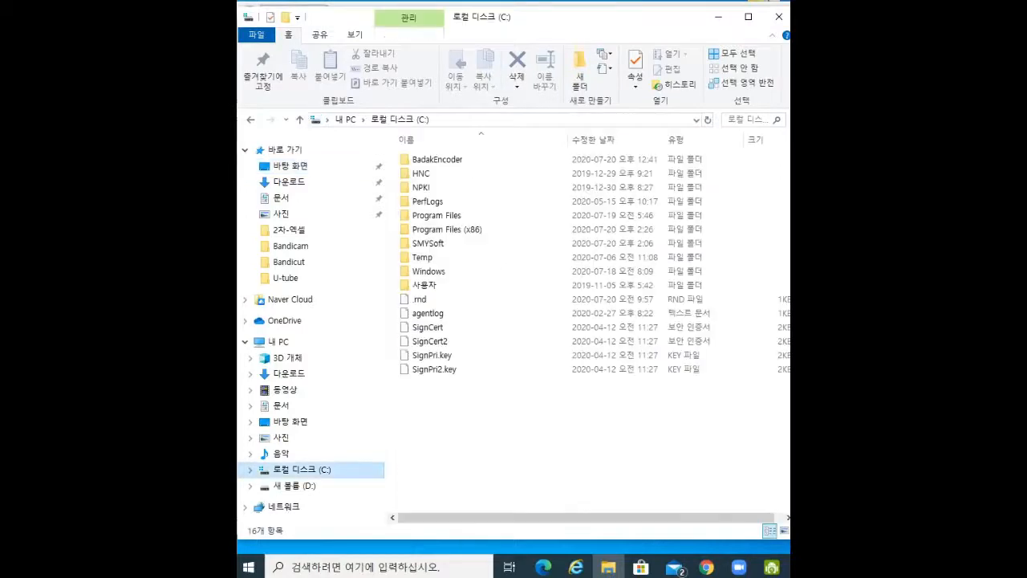
click(295, 486)
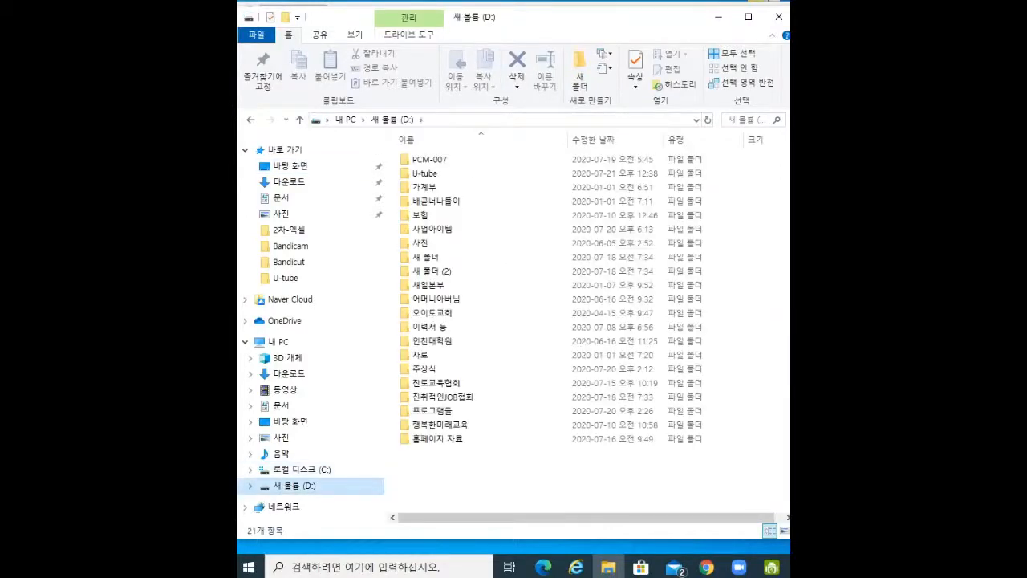
click(302, 471)
click(295, 486)
click(302, 471)
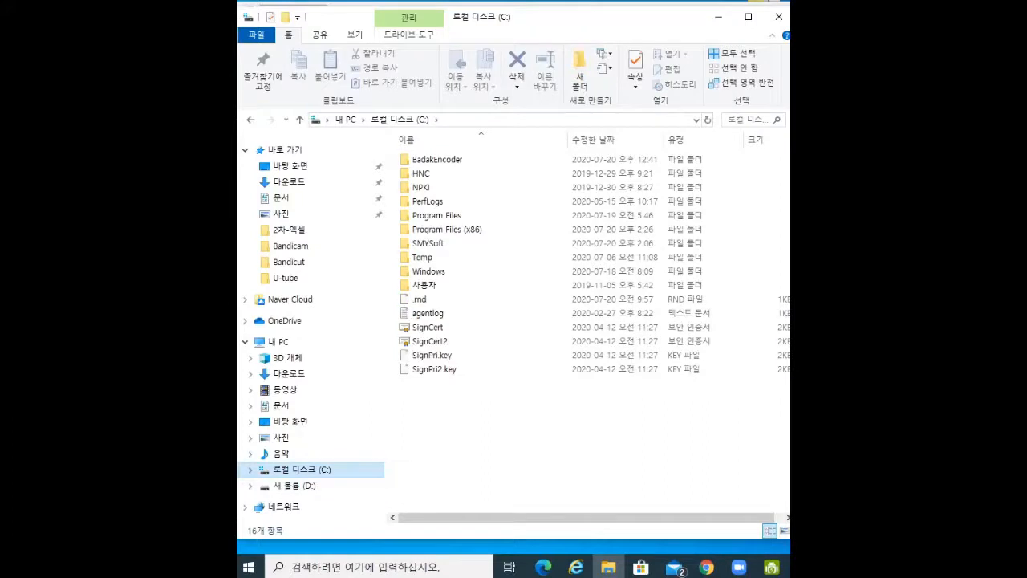
click(295, 487)
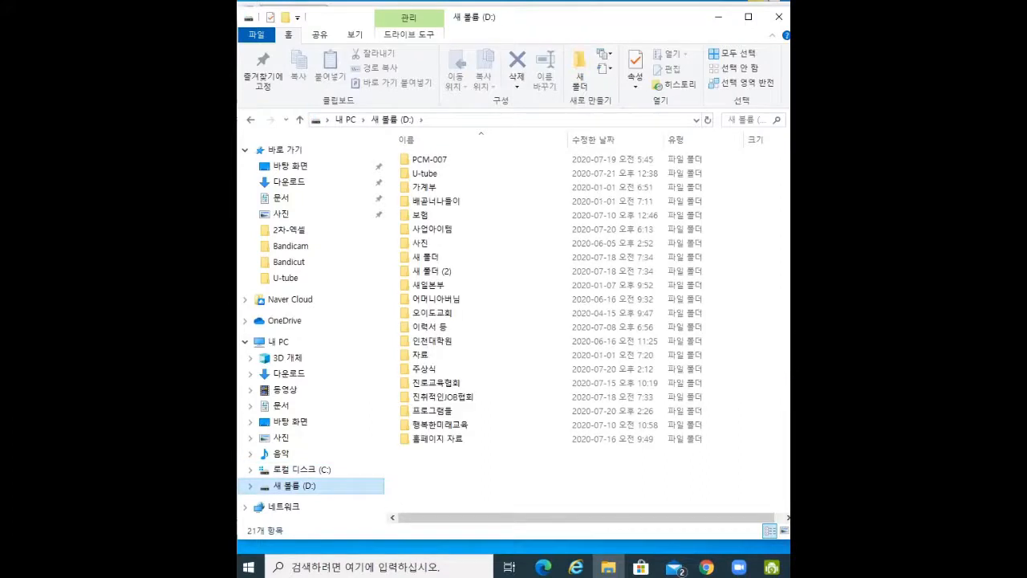
click(302, 470)
click(294, 487)
click(302, 471)
click(295, 487)
click(302, 471)
click(295, 486)
click(290, 165)
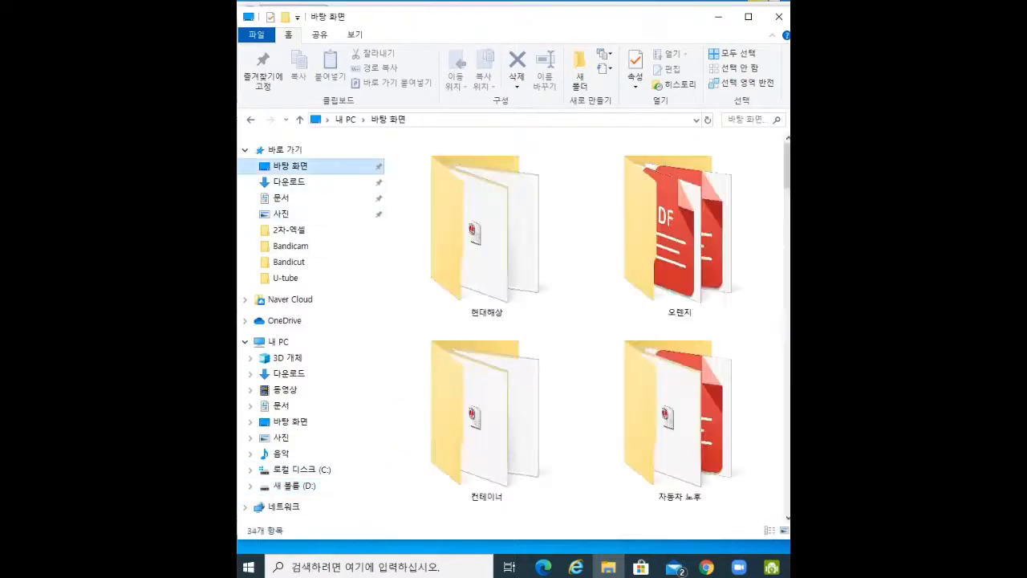
click(302, 469)
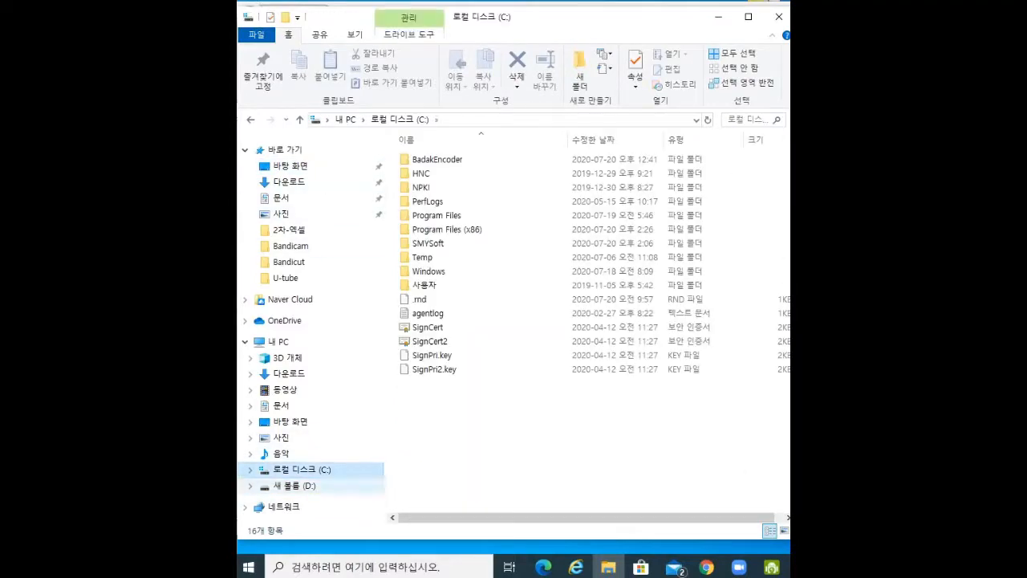
click(295, 486)
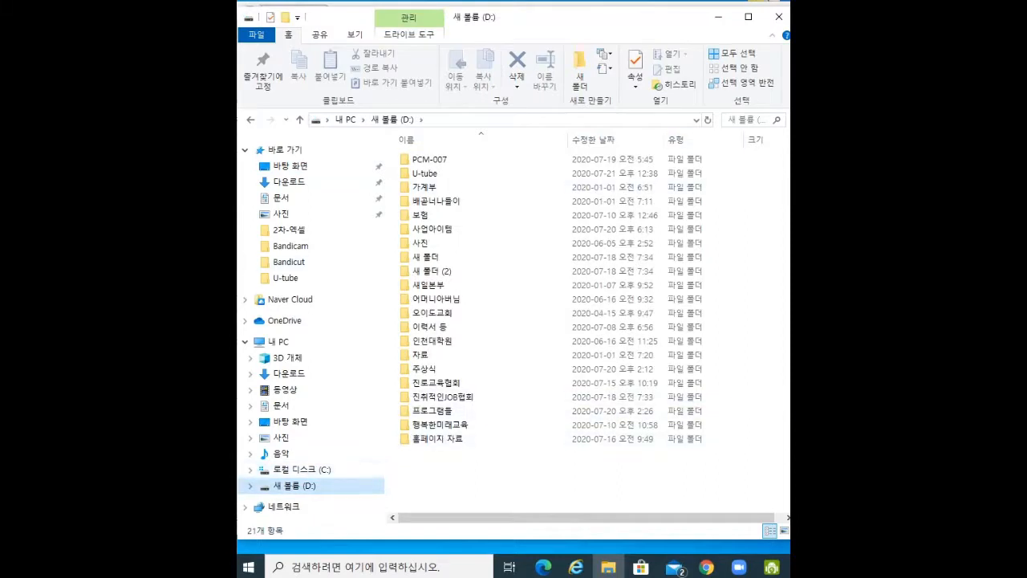
- Search drive D: for xls and look through the Excel files found
click(746, 120)
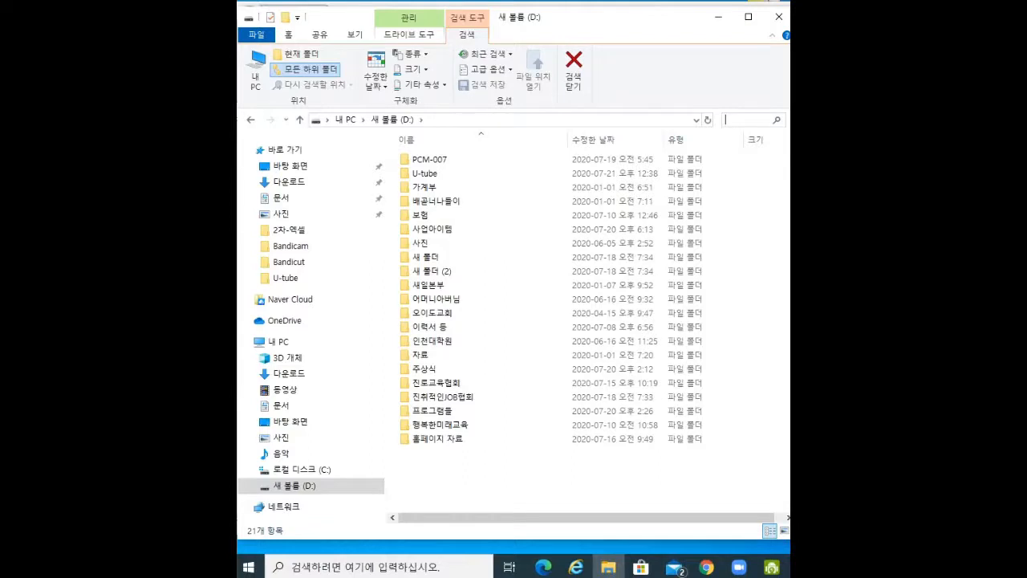
text(투)
text(xls)
click(734, 119)
key(BackSpace)
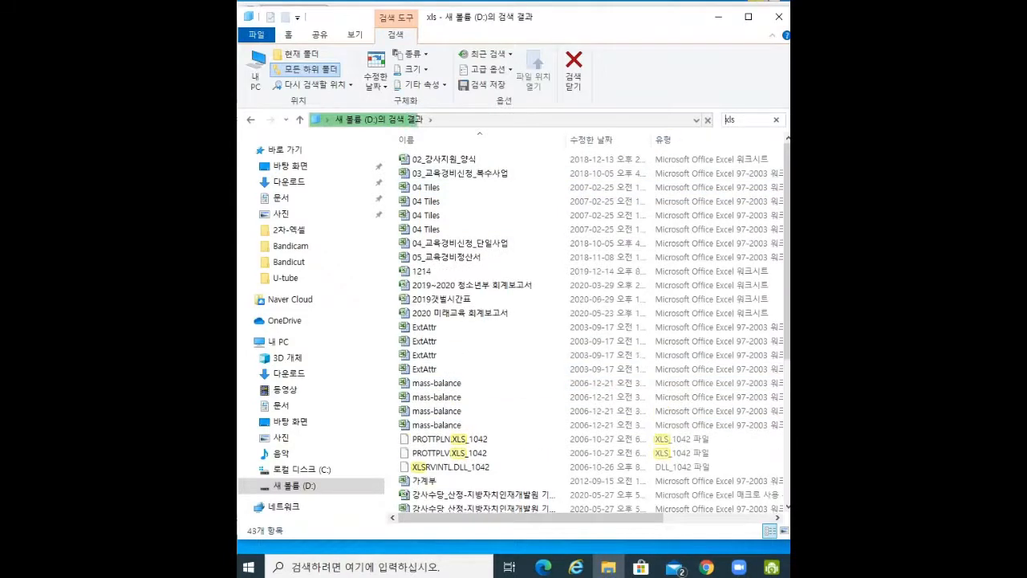
scroll(482, 210, down, 15)
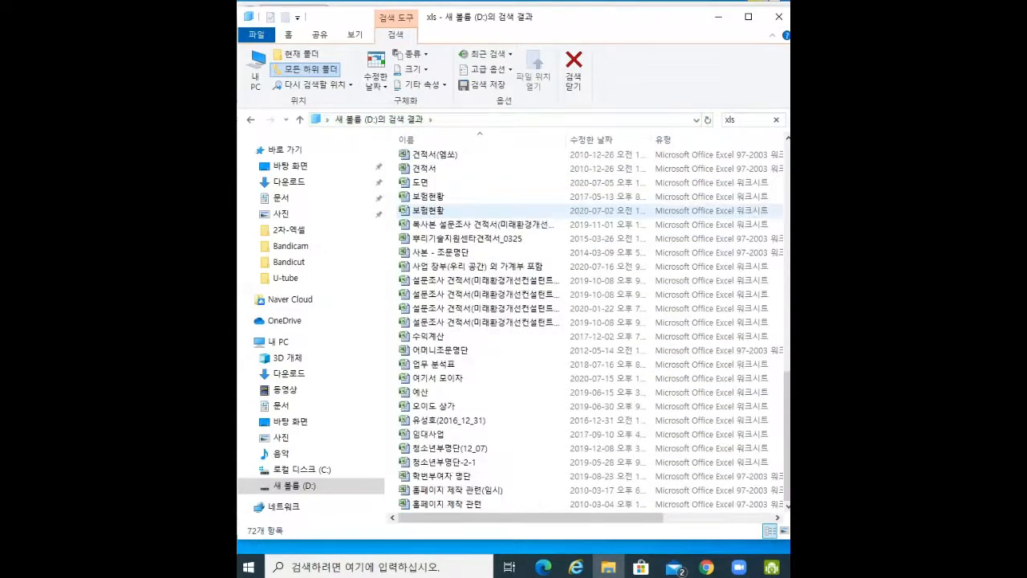
scroll(481, 210, up, 15)
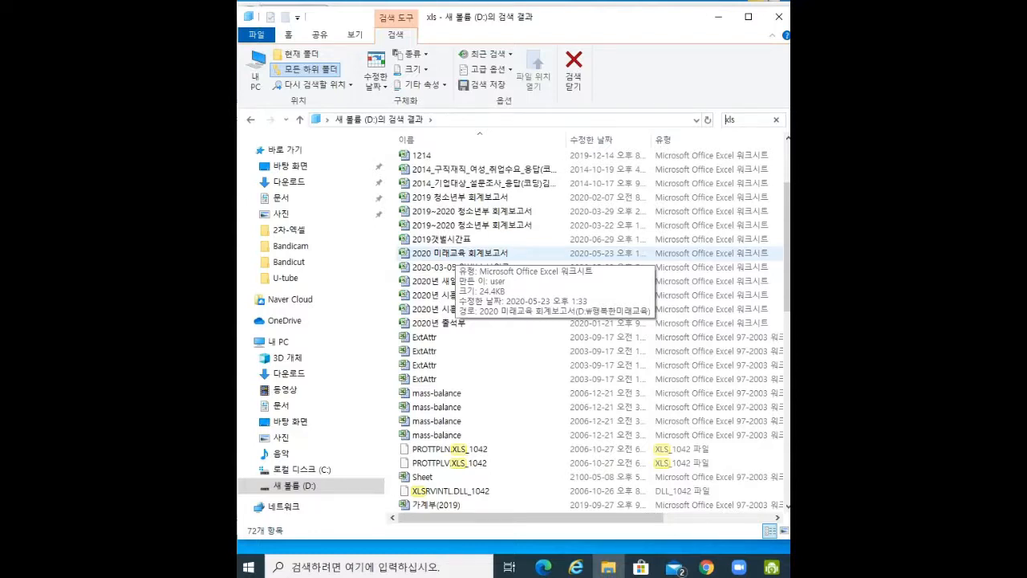
- Enter xls as the search term for the Desktop (바탕 화면) folder and look through its files
click(290, 165)
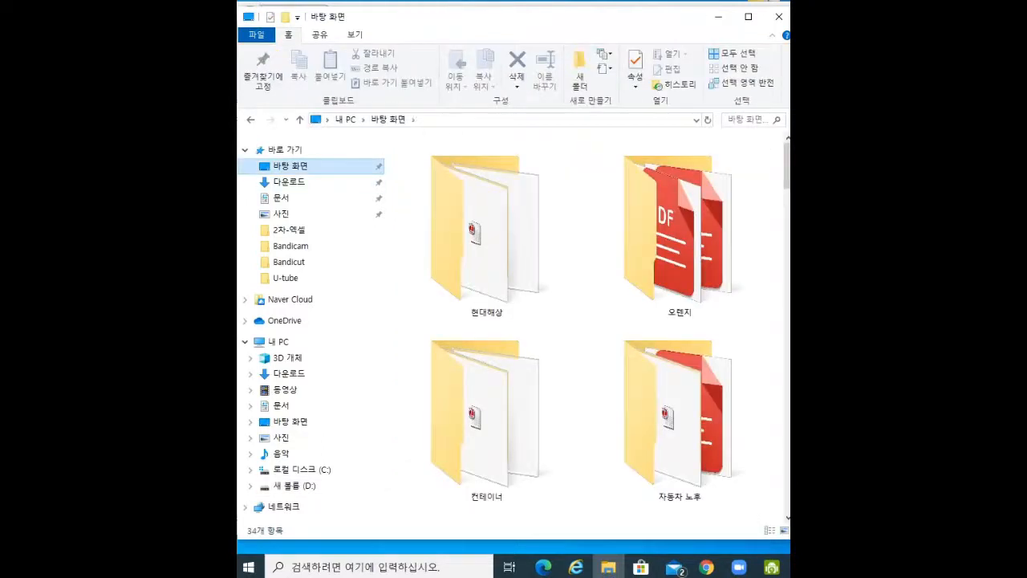
key(ctrl+f)
text(xls)
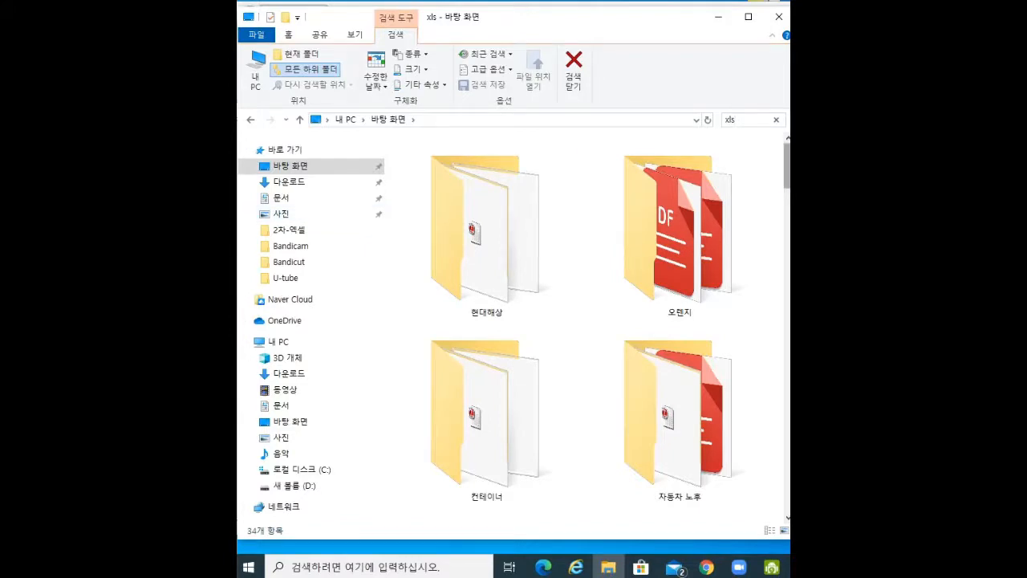
scroll(594, 329, down, 5)
scroll(594, 329, up, 1)
drag(787, 242, 787, 242)
- Replace the Desktop search term with *.xls to find all Excel files there
click(734, 120)
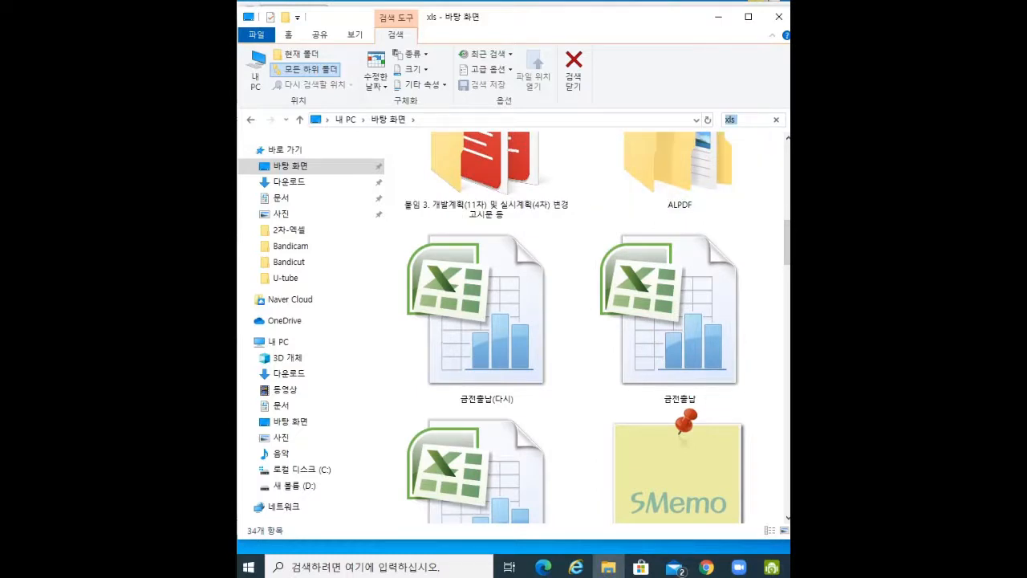
key(BackSpace)
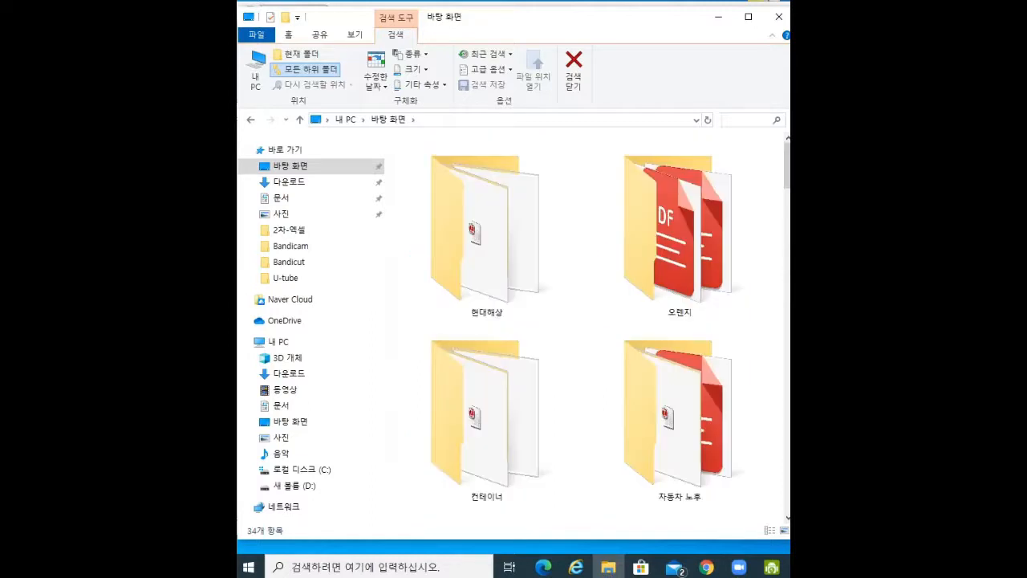
text(*.xls)
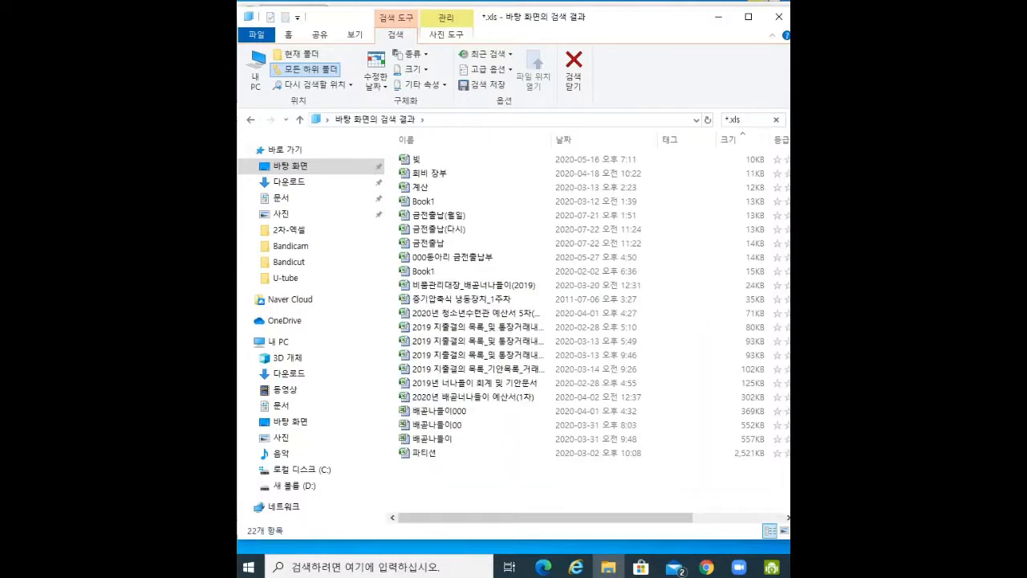
- Clear the *.xls search, reopen the Desktop (바탕 화면) folder and search it for 금전출납, narrowing the term to 금전출납.xls
key(ctrl+a)
click(740, 120)
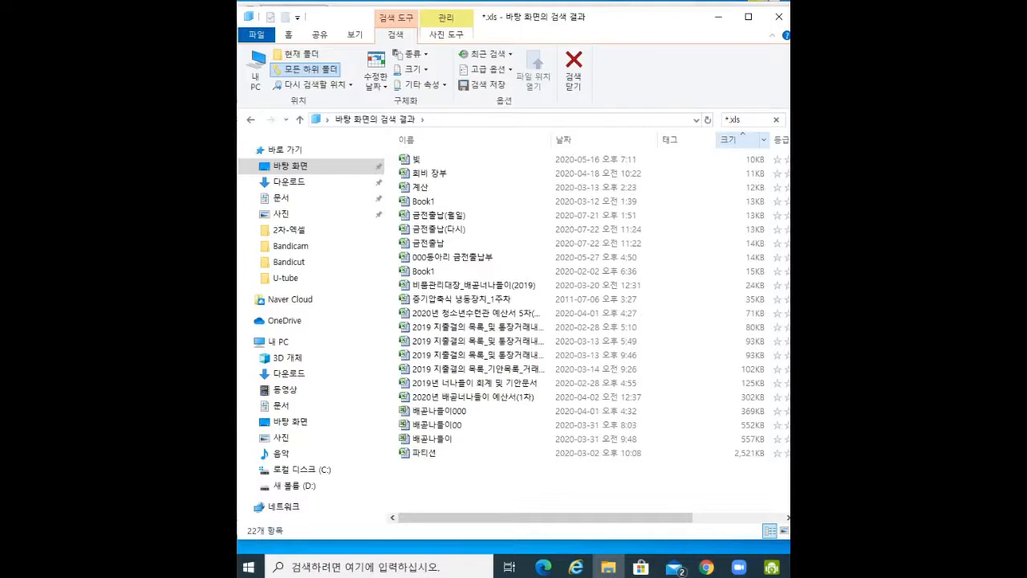
key(BackSpace)
key(BackSpace)
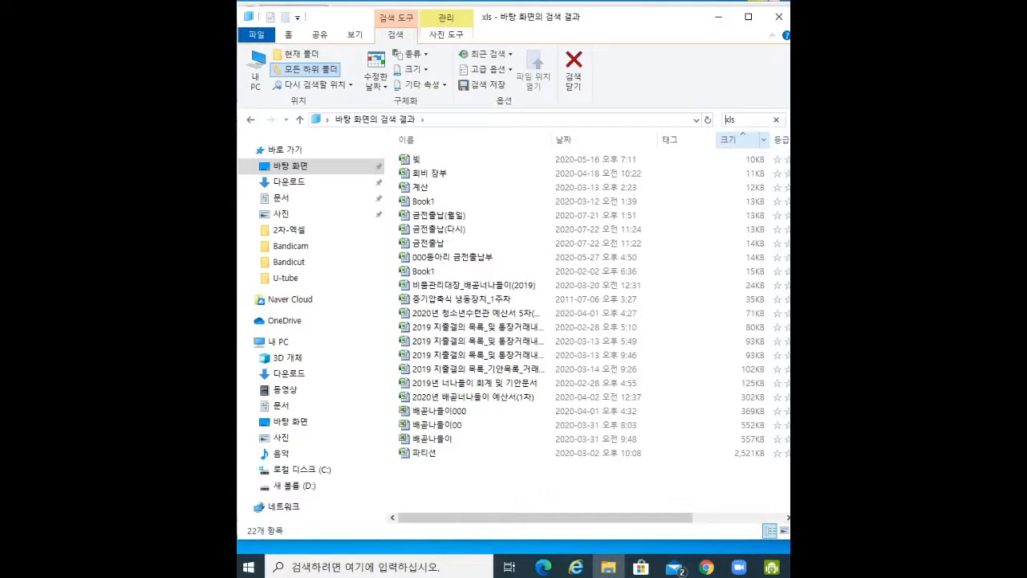
key(Delete)
key(Delete)
key(Delete)
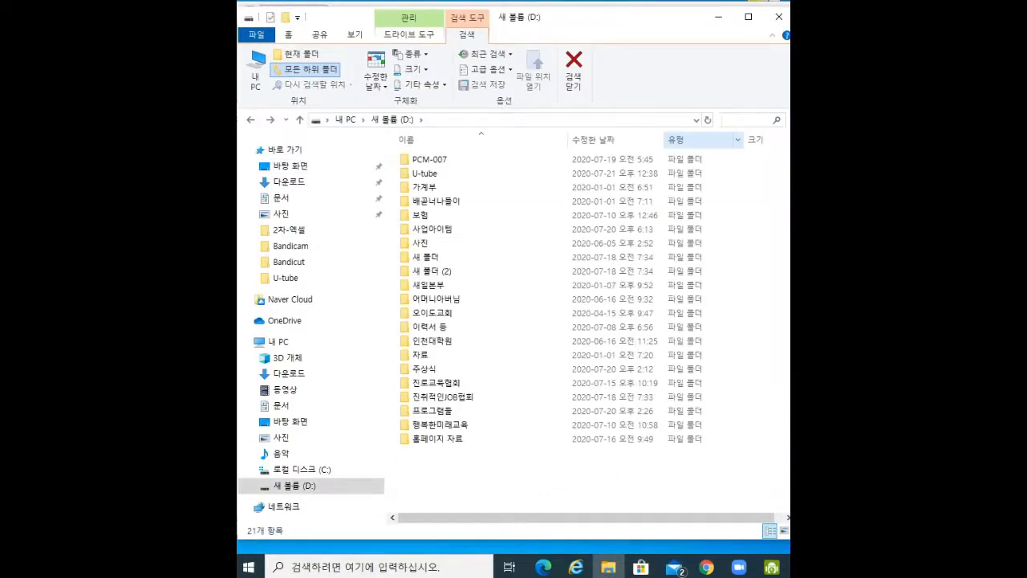
click(288, 165)
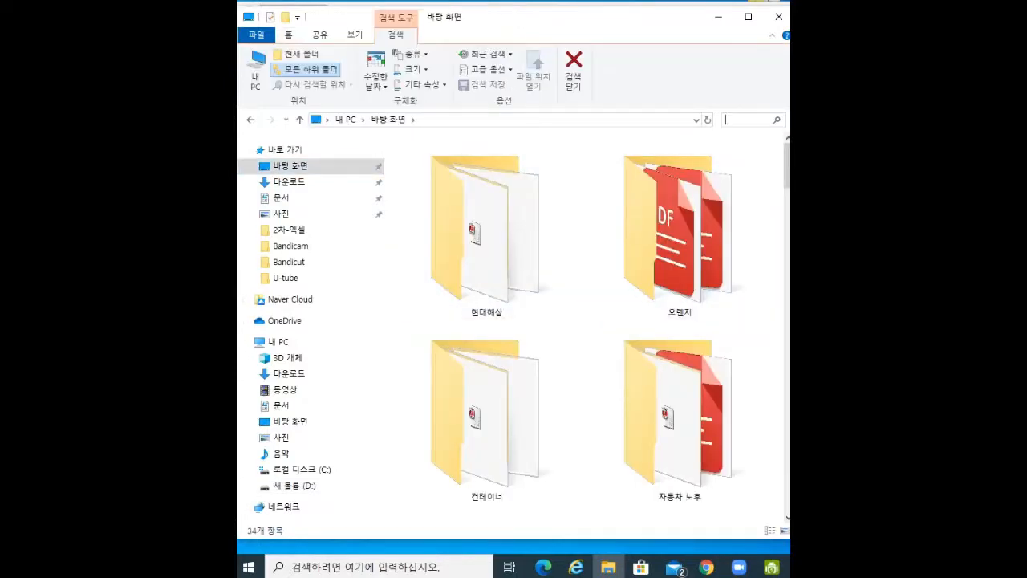
text(금전)
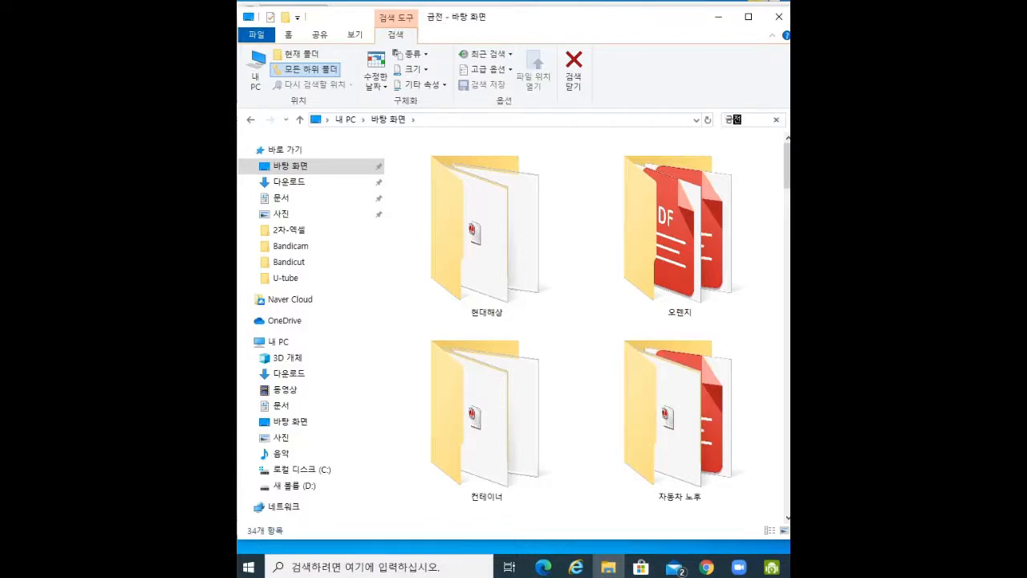
text(추ㄹ나)
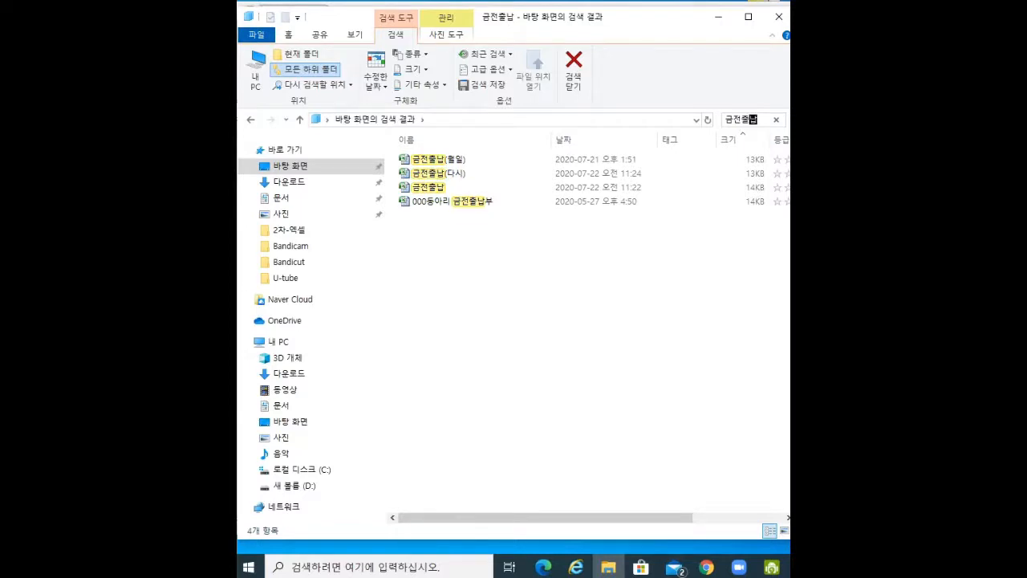
text(.xls)
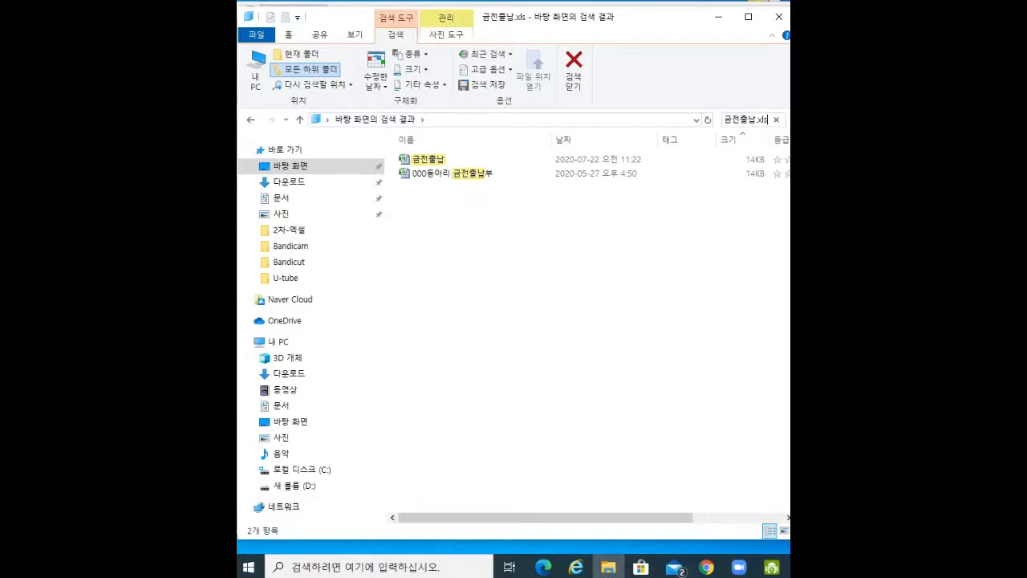
- Replace the 금전출납.xls search term with *.xls to list every Excel file in the Desktop folder again
key(BackSpace)
key(BackSpace)
key(BackSpace)
key(BackSpace)
key(BackSpace)
key(BackSpace)
key(BackSpace)
key(BackSpace)
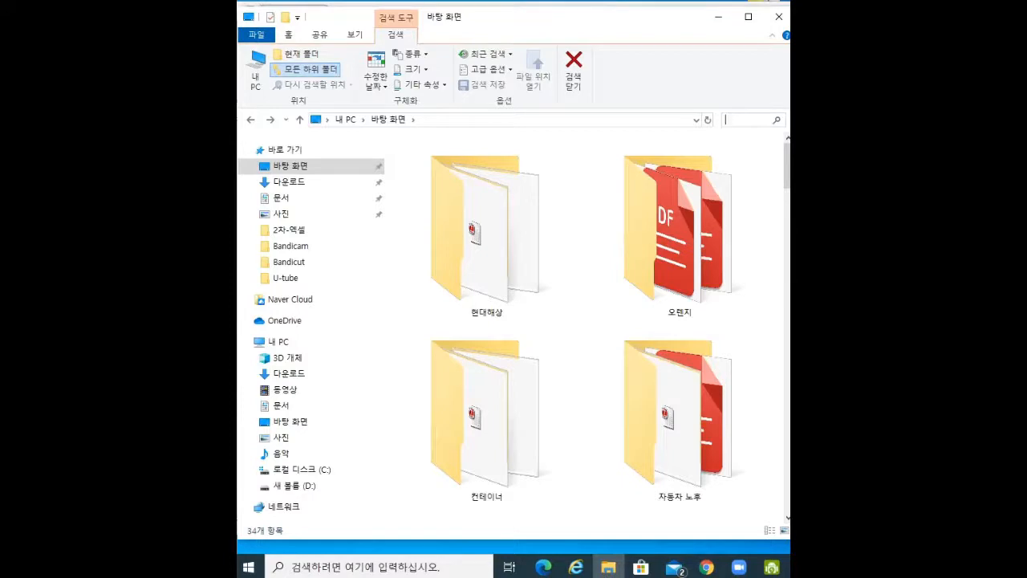
text(*)
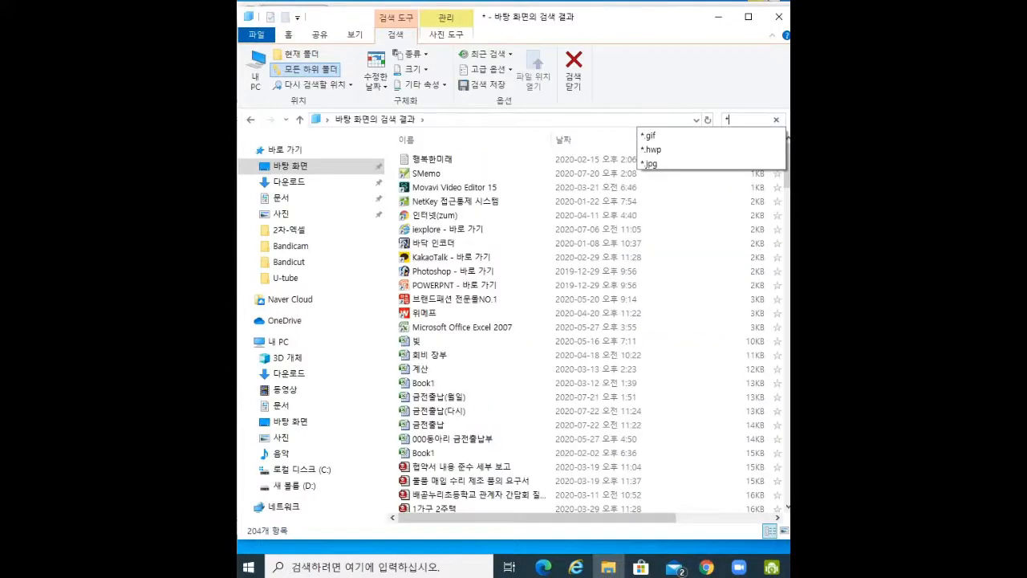
text(.)
text(xl)
text(s)
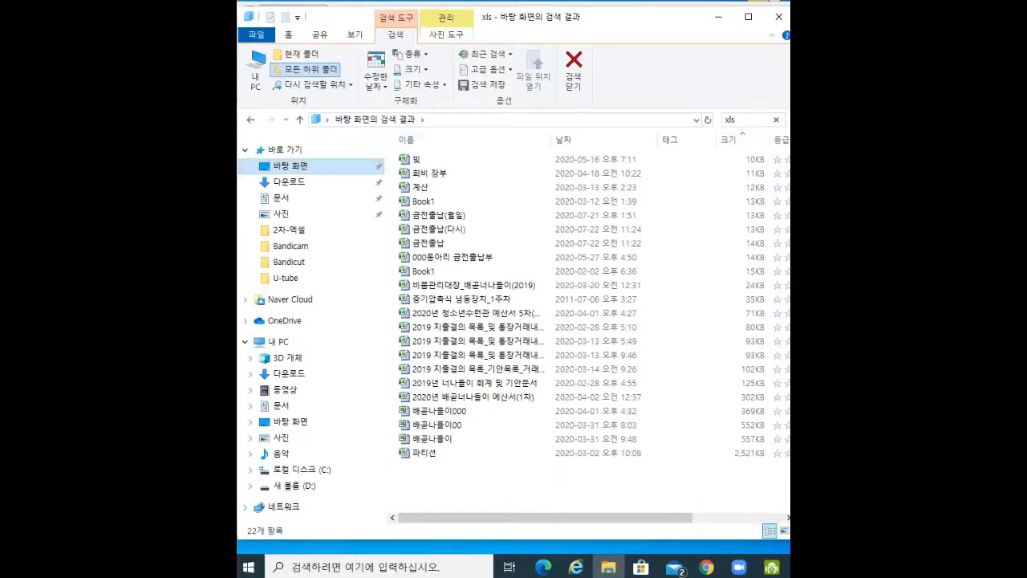
- Leave the Desktop search results and search drive C: for xls
click(289, 182)
click(290, 167)
click(746, 119)
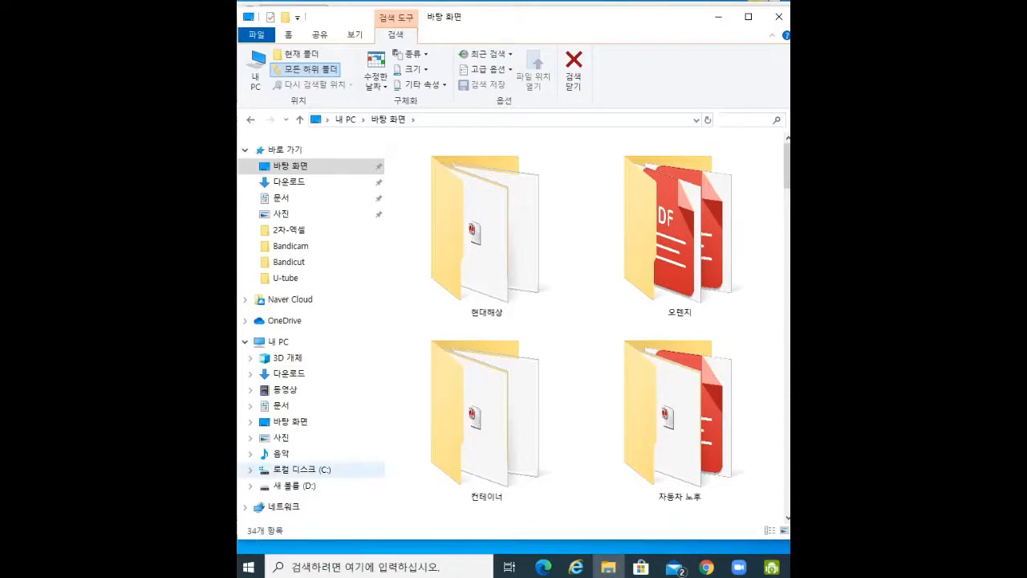
click(301, 471)
click(747, 119)
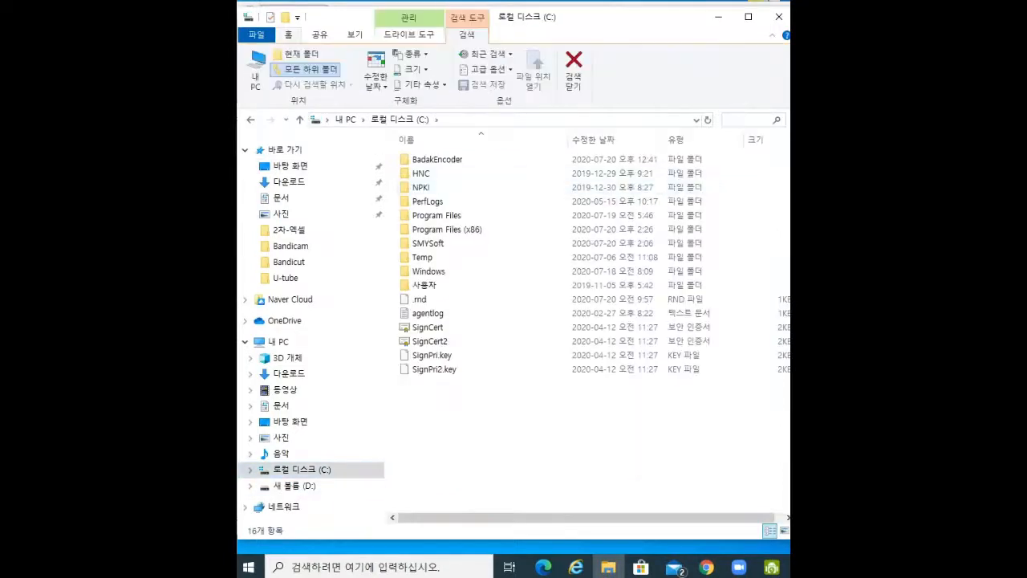
text(xls)
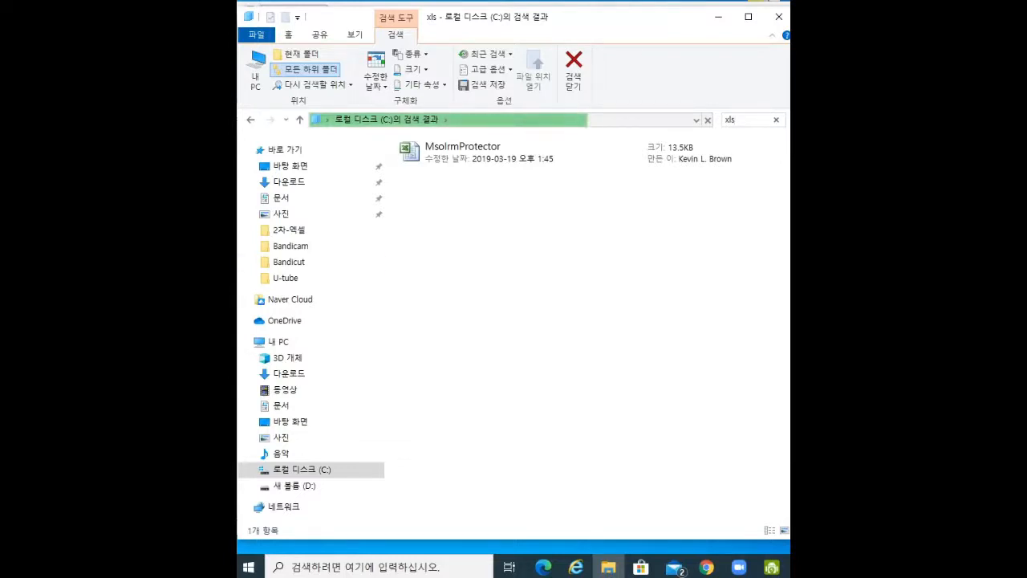
- Return to the Desktop (바탕 화면) folder and look through all its items as icons
click(290, 165)
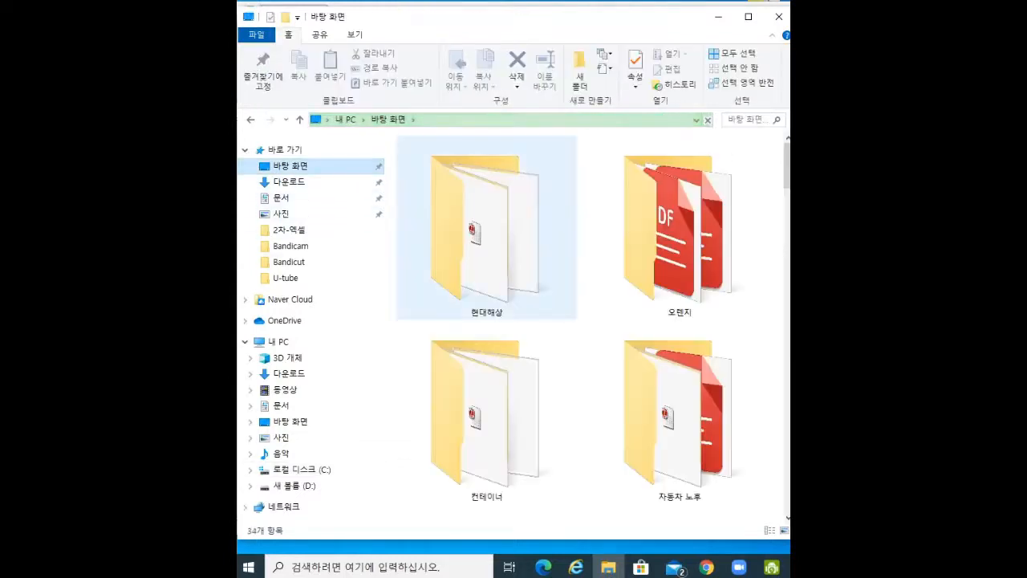
scroll(590, 321, down, 10)
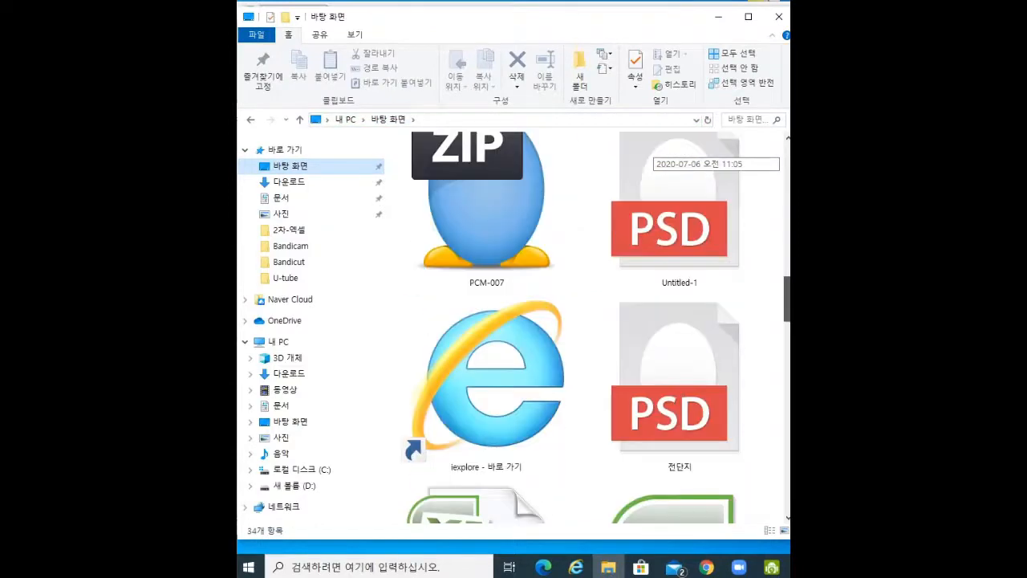
scroll(590, 322, down, 10)
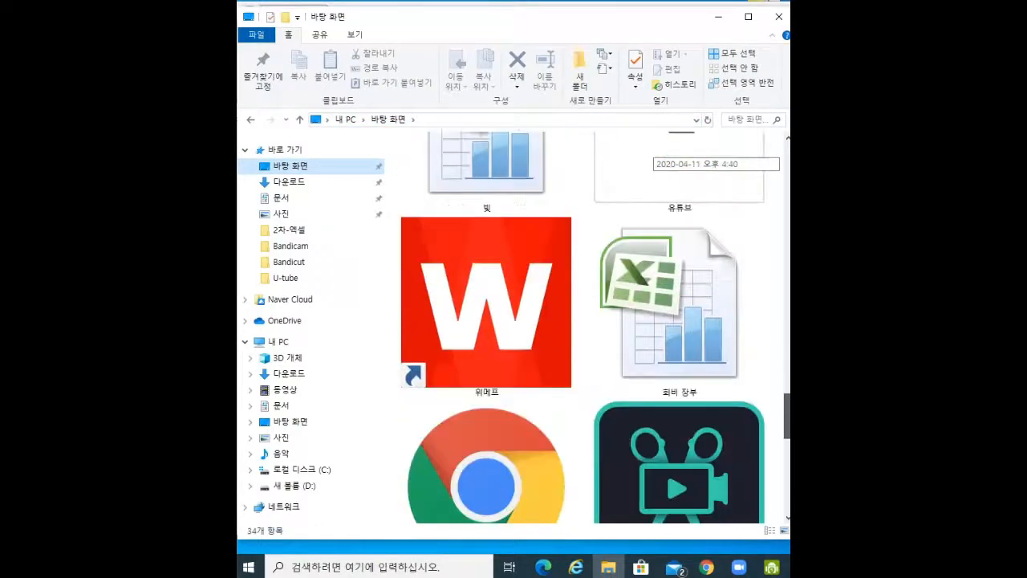
scroll(650, 148, down, 8)
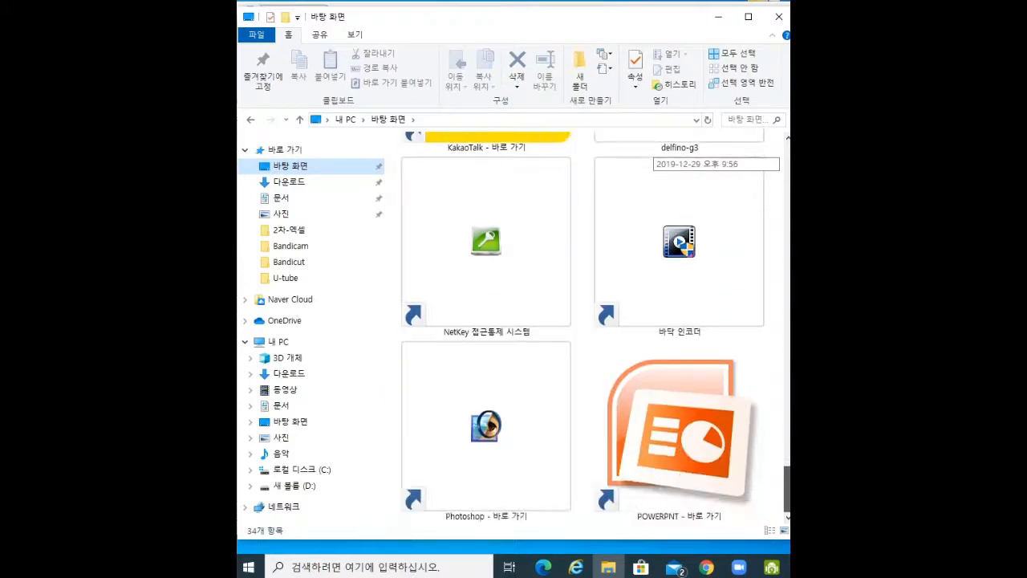
scroll(652, 152, up, 15)
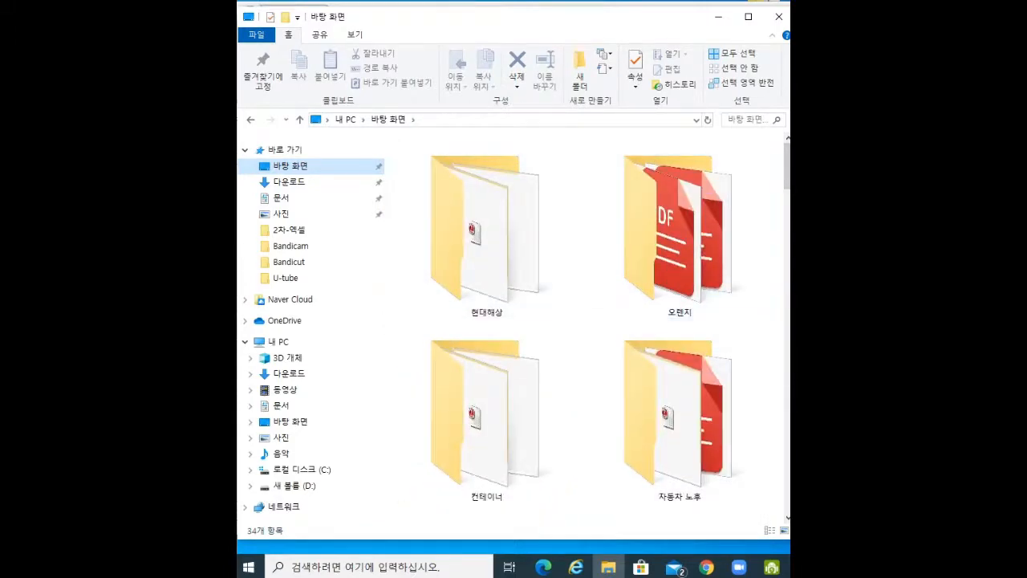
- Switch the Desktop folder to the Details (자세히) view and look over its rows and columns
click(354, 35)
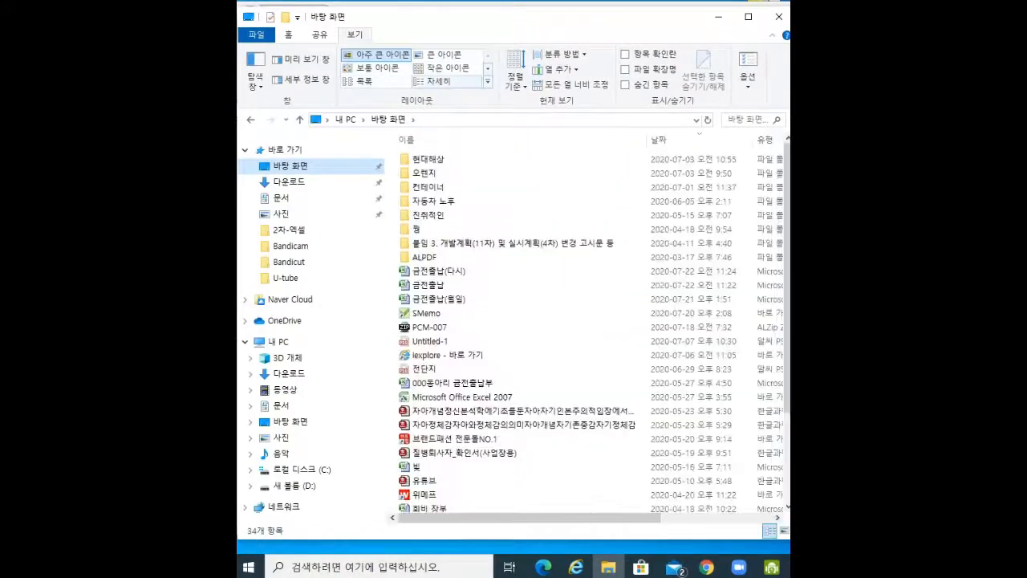
click(438, 82)
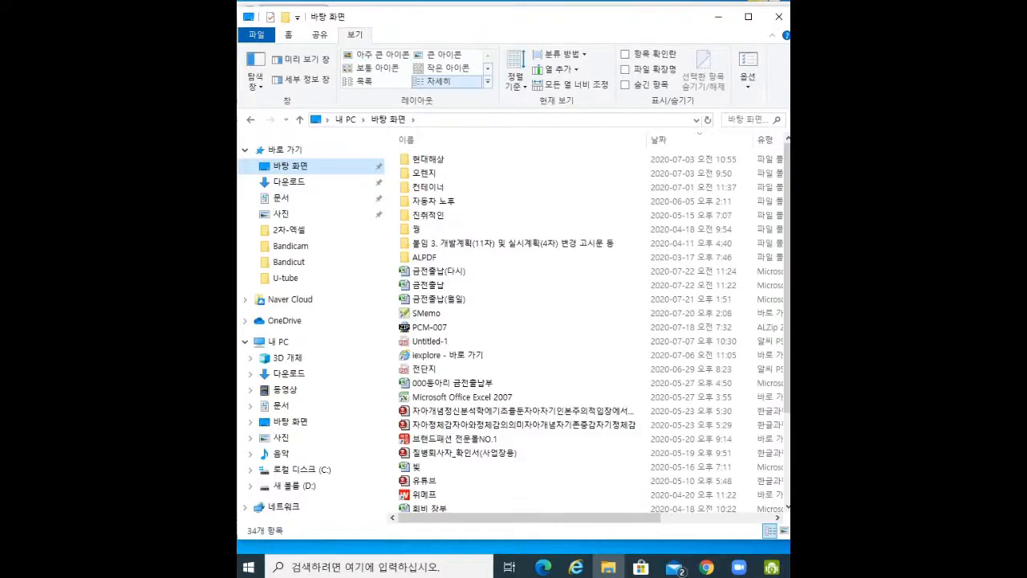
scroll(482, 401, down, 1)
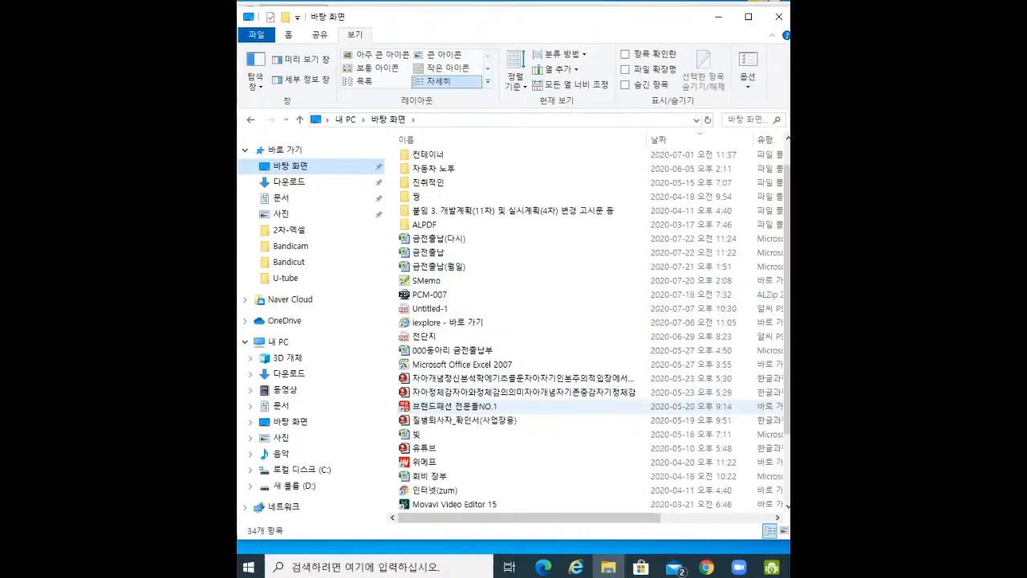
scroll(481, 411, up, 1)
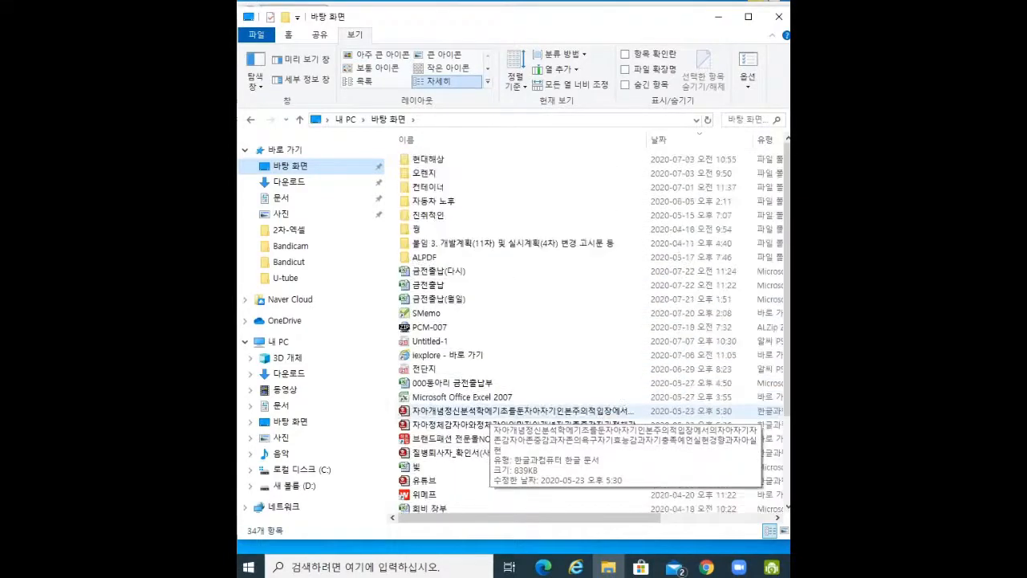
drag(506, 518, 619, 518)
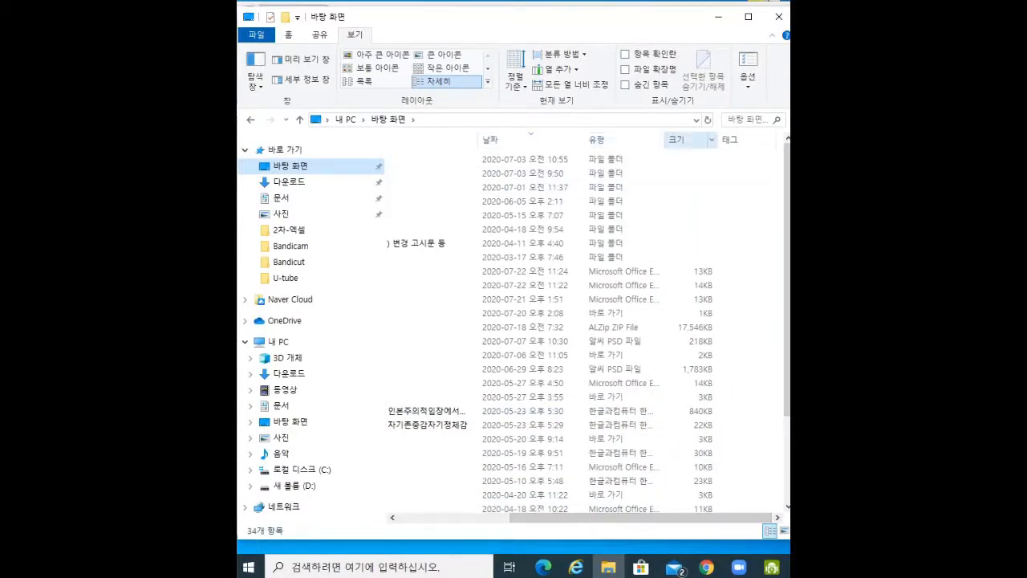
drag(626, 518, 514, 517)
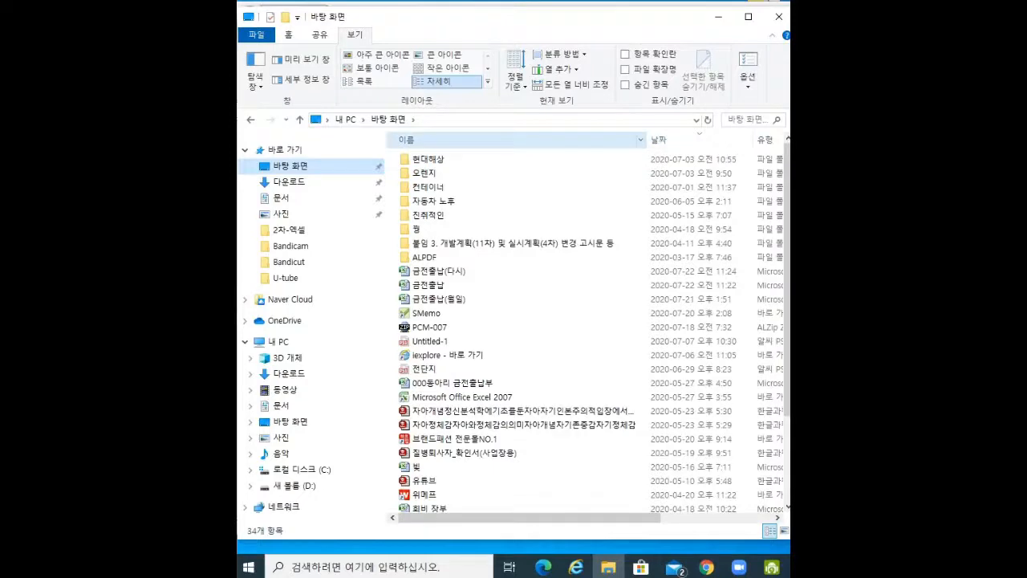
- Sort the Desktop items by name (이름) in alternating ascending and descending order, finishing with descending, and look through the list
click(513, 139)
click(514, 139)
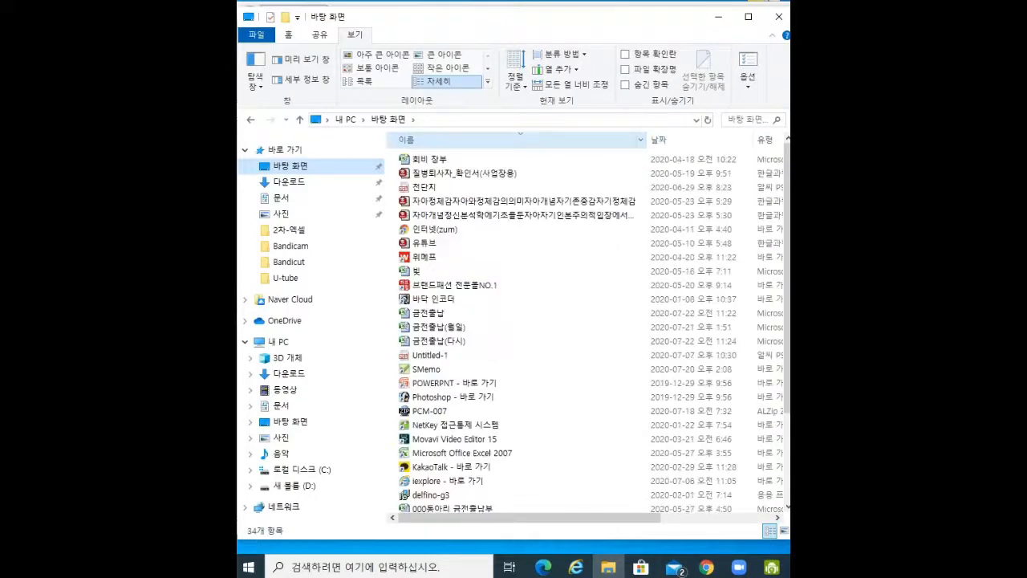
click(514, 140)
click(514, 140)
click(513, 140)
scroll(482, 337, down, 4)
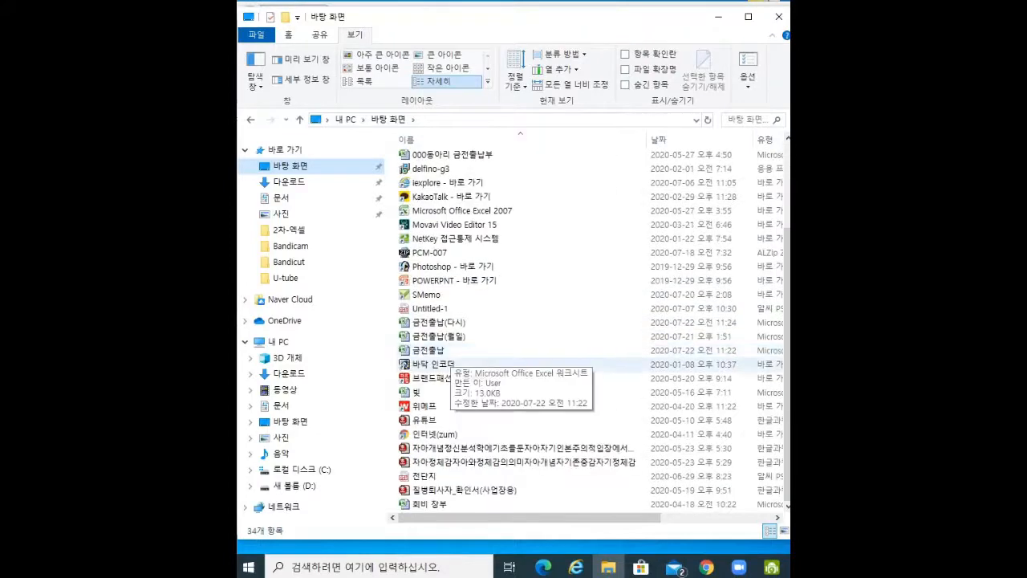
scroll(513, 241, up, 4)
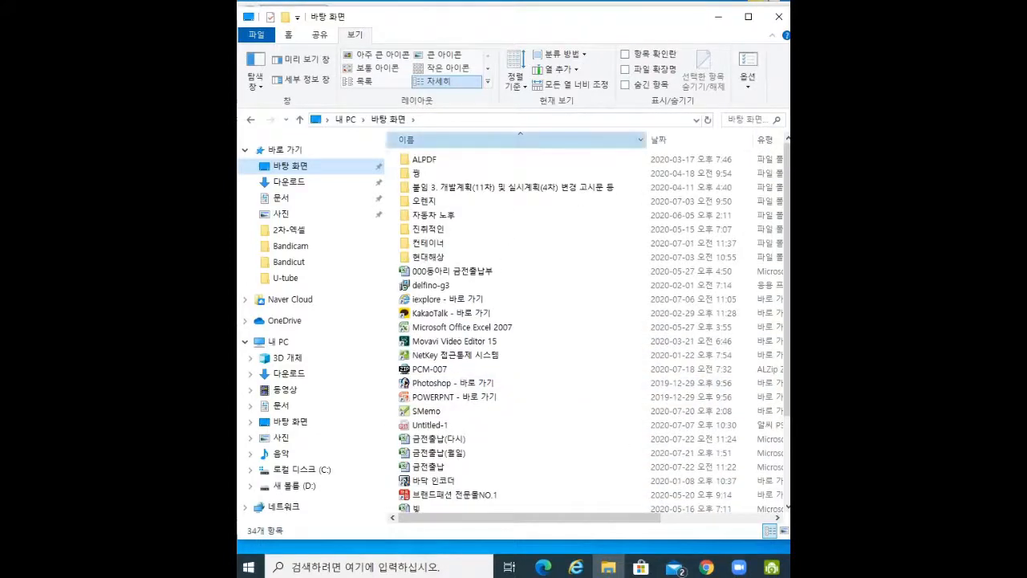
click(513, 140)
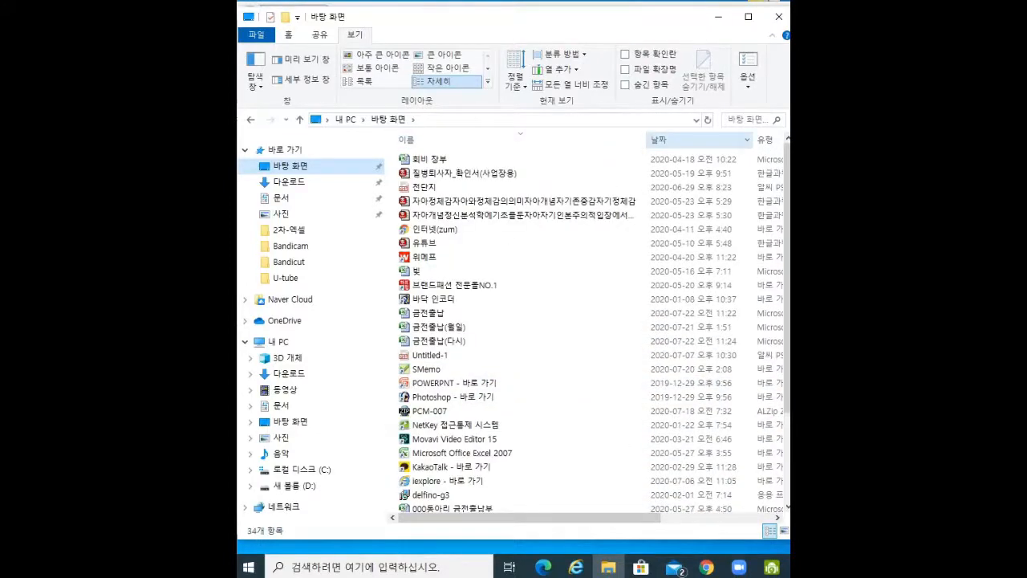
- Sort the Desktop items by date (날짜), comparing newest-first and oldest-first order and finishing with oldest first
click(698, 140)
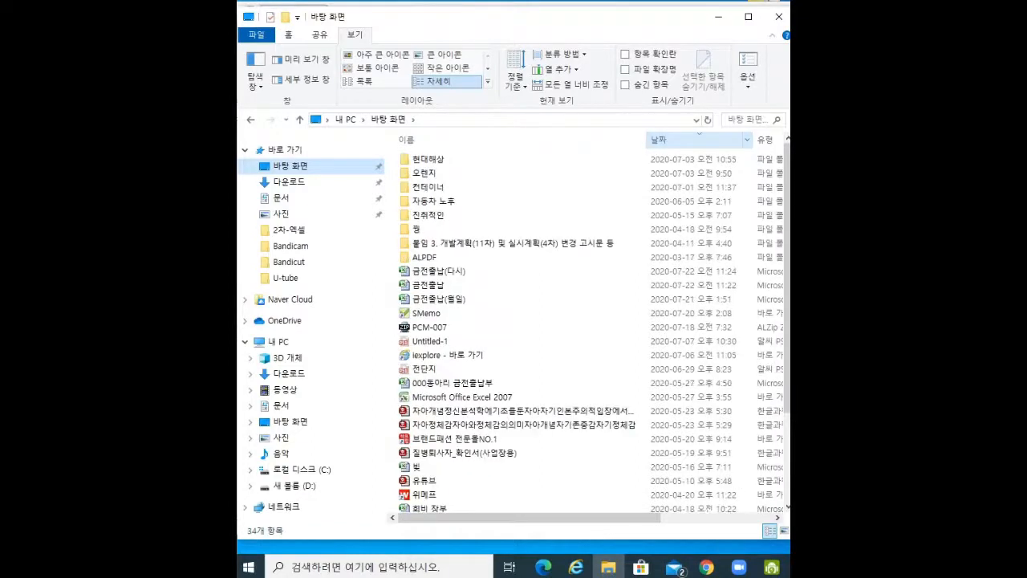
click(699, 139)
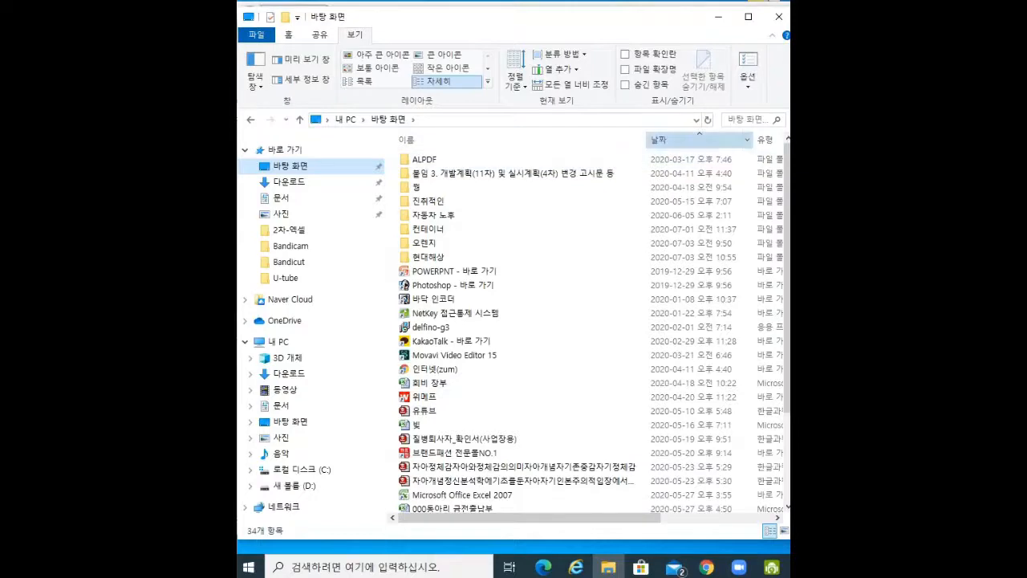
click(698, 140)
scroll(522, 383, down, 3)
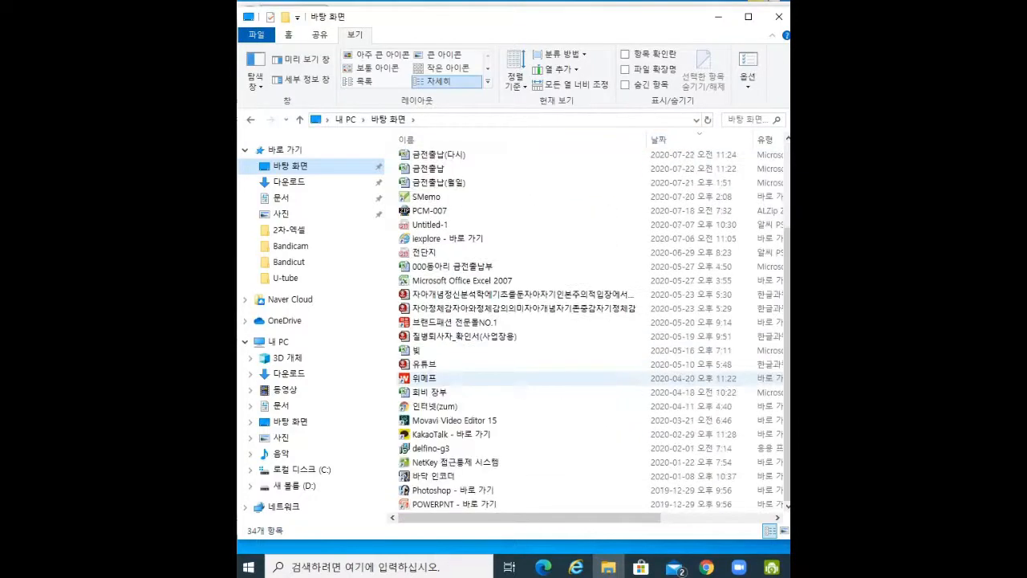
scroll(522, 382, up, 3)
click(698, 139)
- Sort the Desktop items by type (유형), first ascending and finally descending, and compare the grouped file types
drag(618, 518, 683, 517)
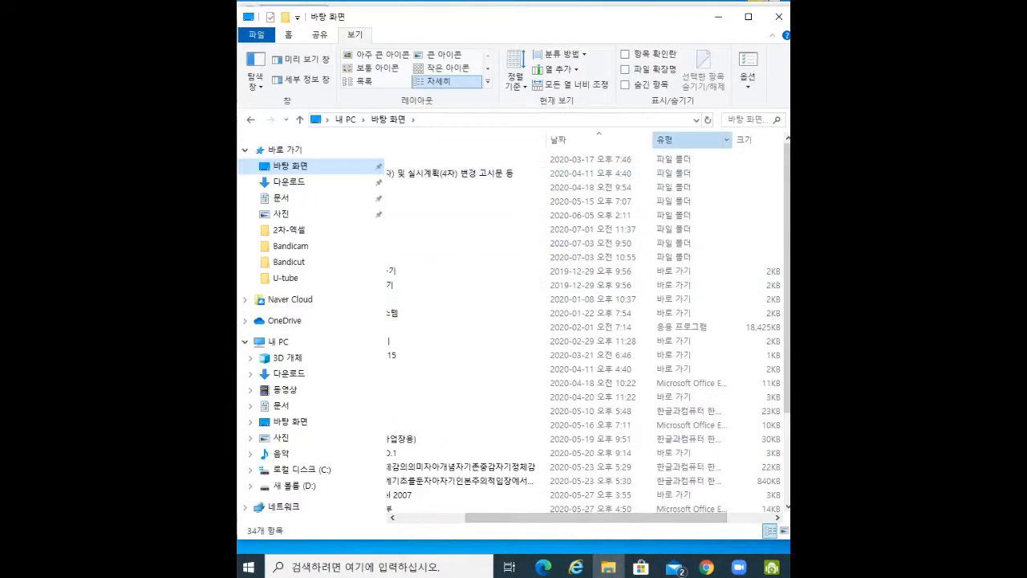
click(690, 140)
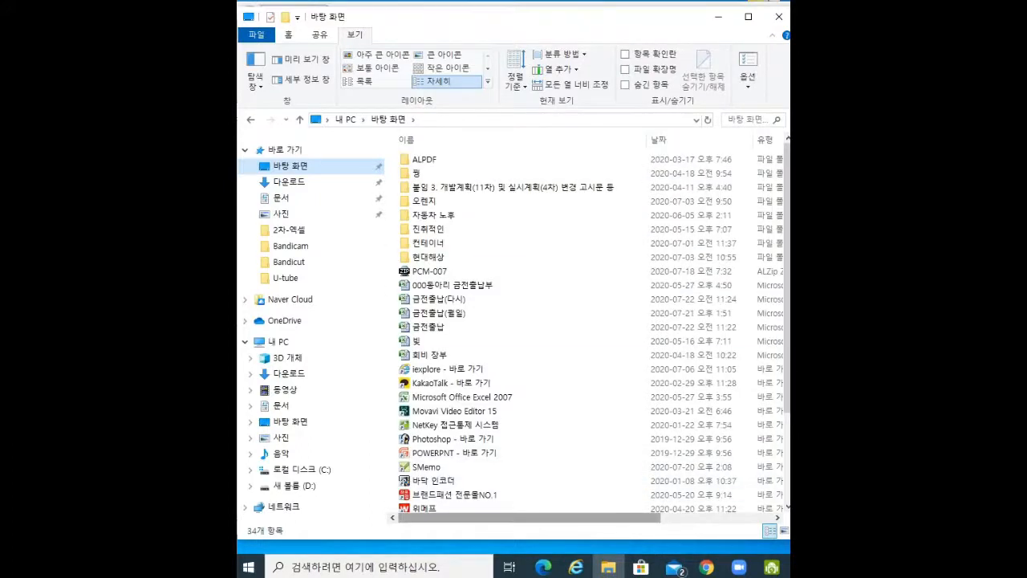
scroll(497, 440, down, 3)
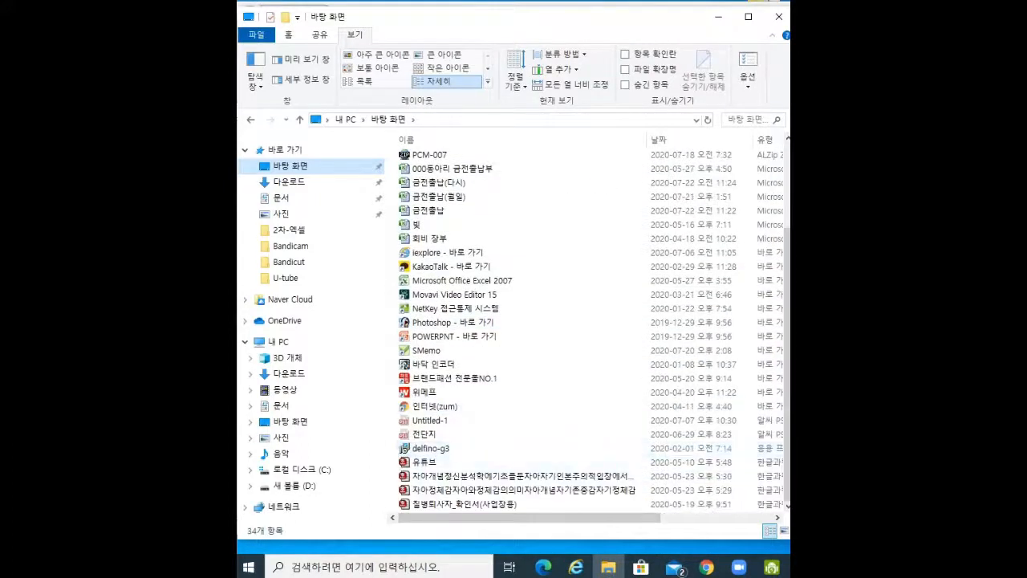
drag(546, 518, 643, 517)
scroll(642, 366, up, 2)
click(655, 139)
drag(559, 517, 646, 518)
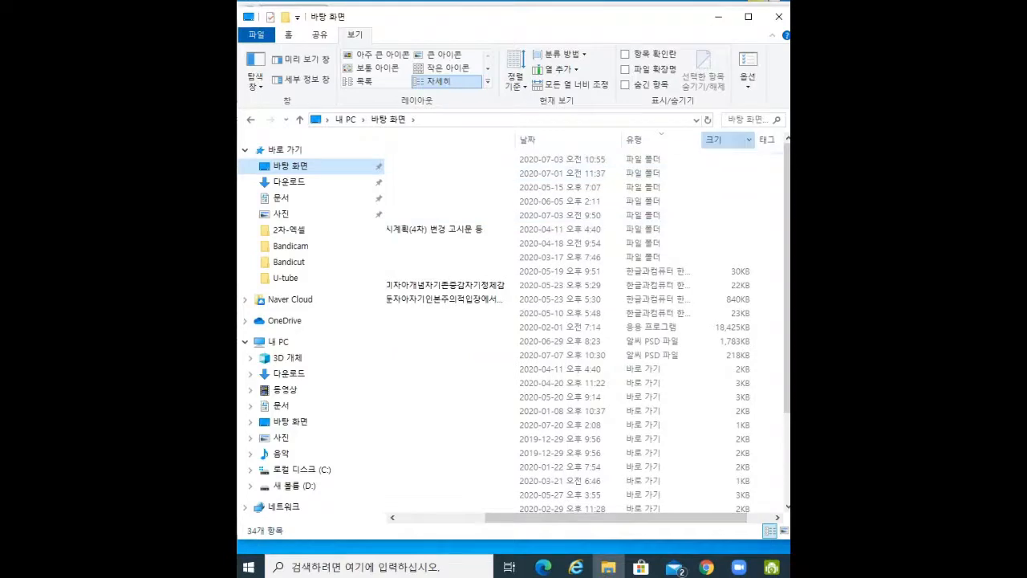
- Sort the Desktop items by size (크기), first descending and finally ascending, and compare the order of the files
click(724, 140)
drag(594, 518, 700, 518)
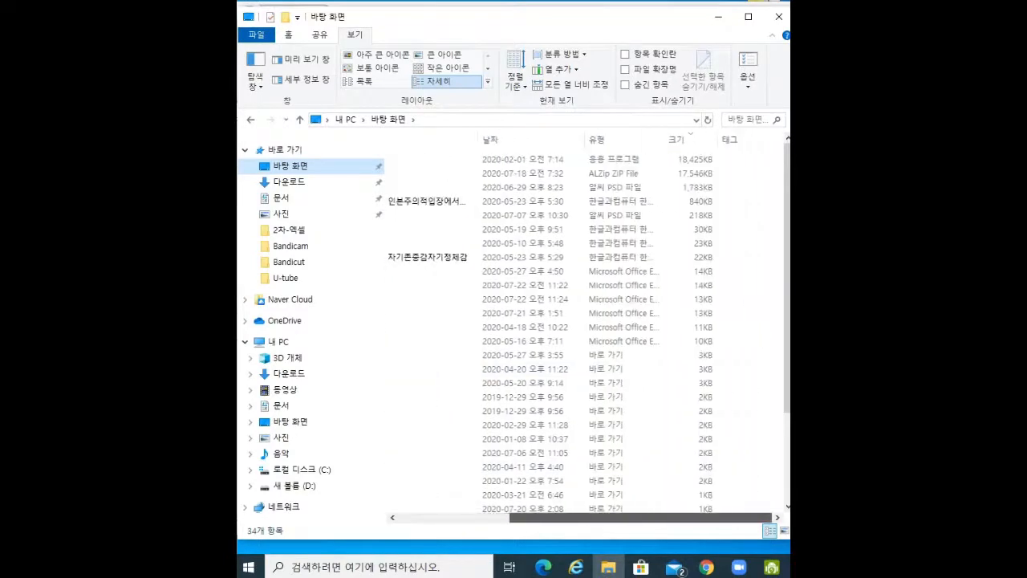
click(688, 140)
mouse_move(527, 518)
mouse_down()
mouse_move(642, 518)
mouse_move(531, 518)
mouse_up()
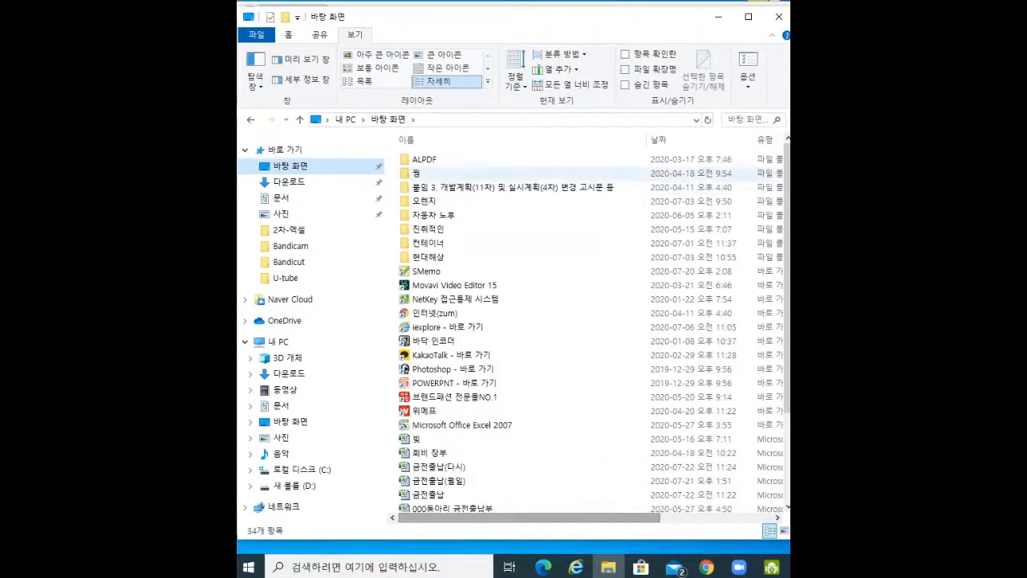
- Sort the Desktop items by name (이름) in ascending order and look through the whole list
click(520, 140)
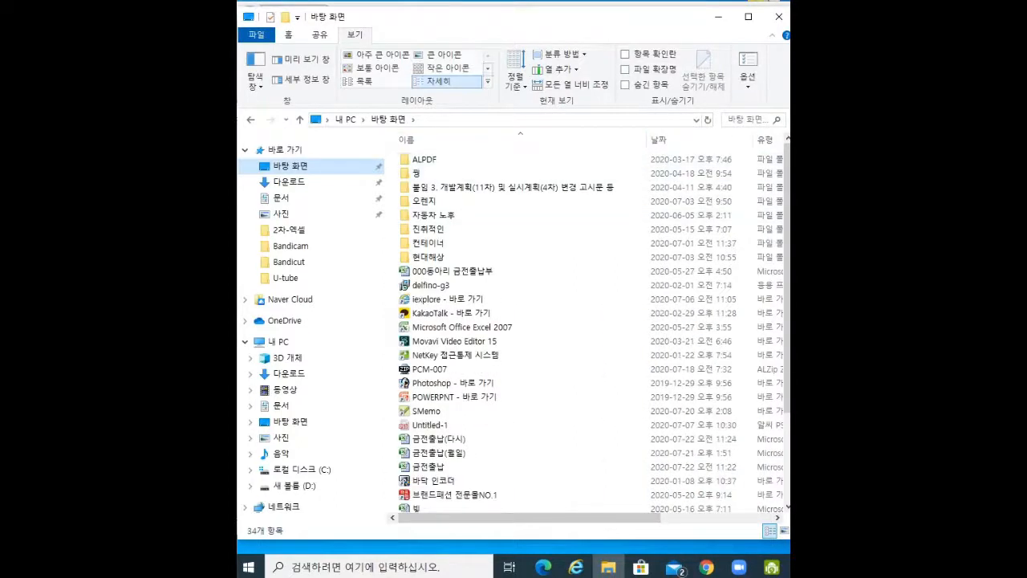
scroll(514, 365, down, 3)
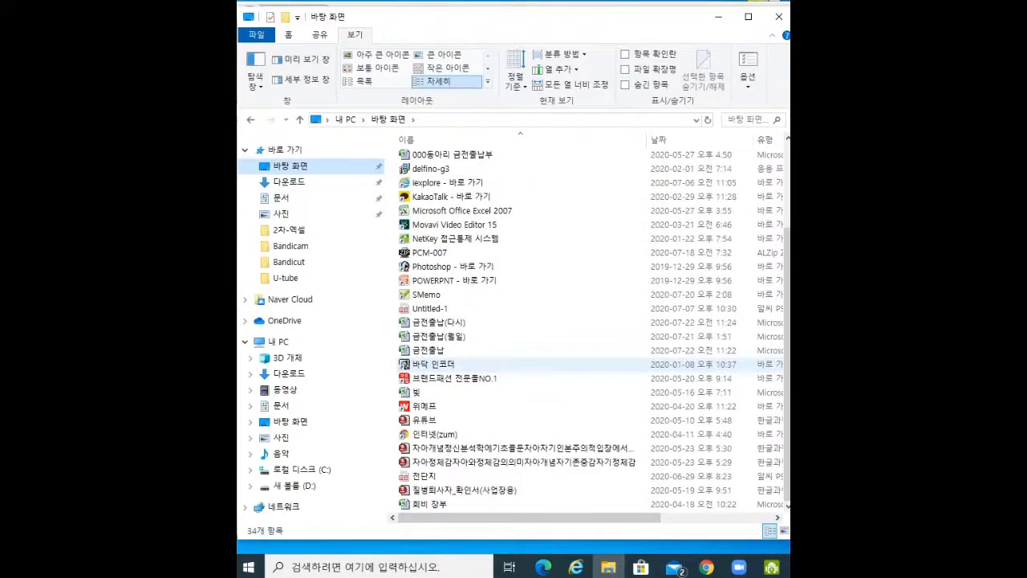
scroll(449, 366, up, 3)
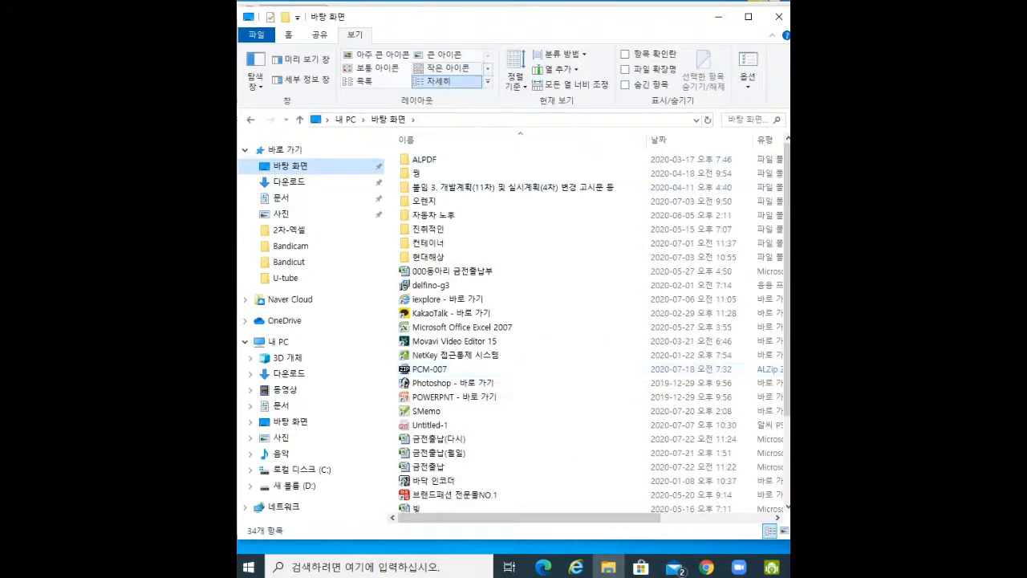
- View the Desktop items as extra large icons (아주 큰 아이콘) for comparison, and return the folder to the Details (자세히) view
click(378, 56)
scroll(679, 425, down, 5)
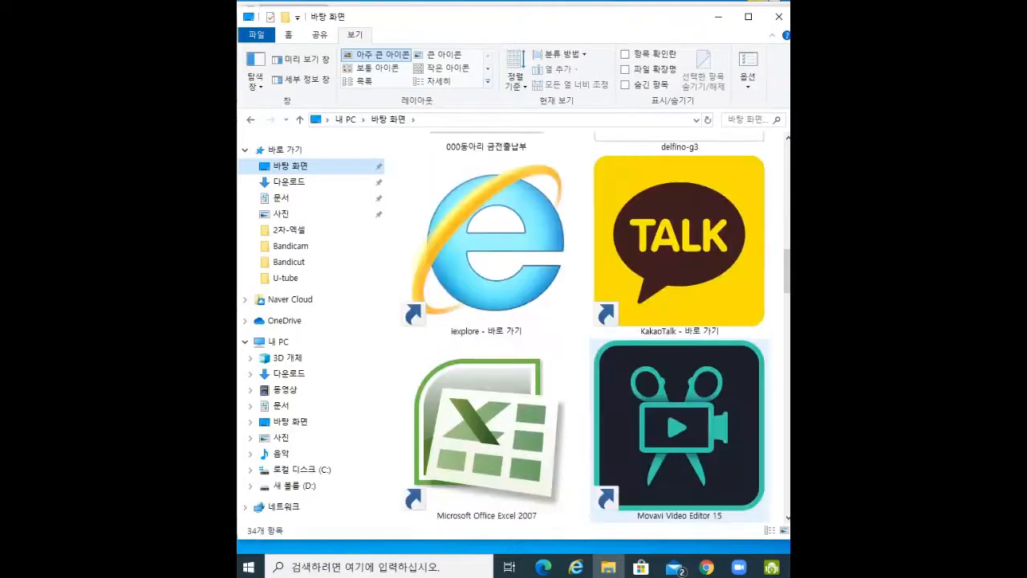
scroll(679, 425, down, 10)
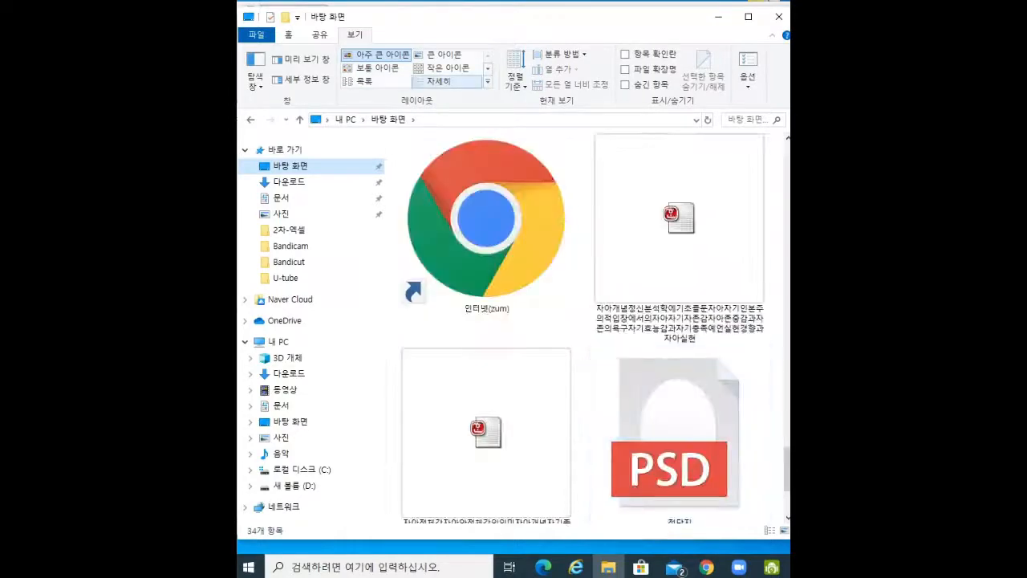
click(438, 81)
scroll(562, 321, down, 4)
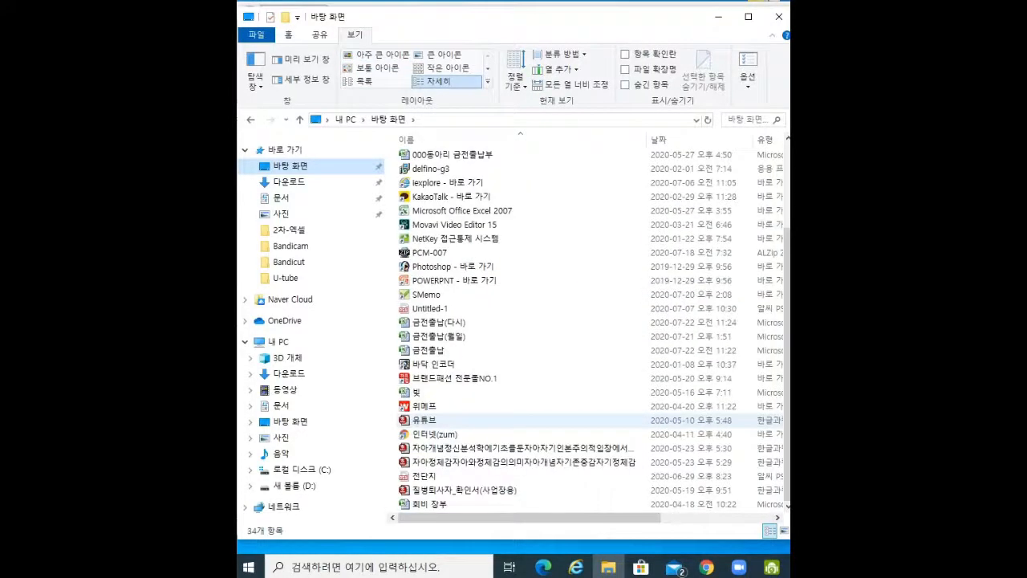
scroll(521, 419, up, 3)
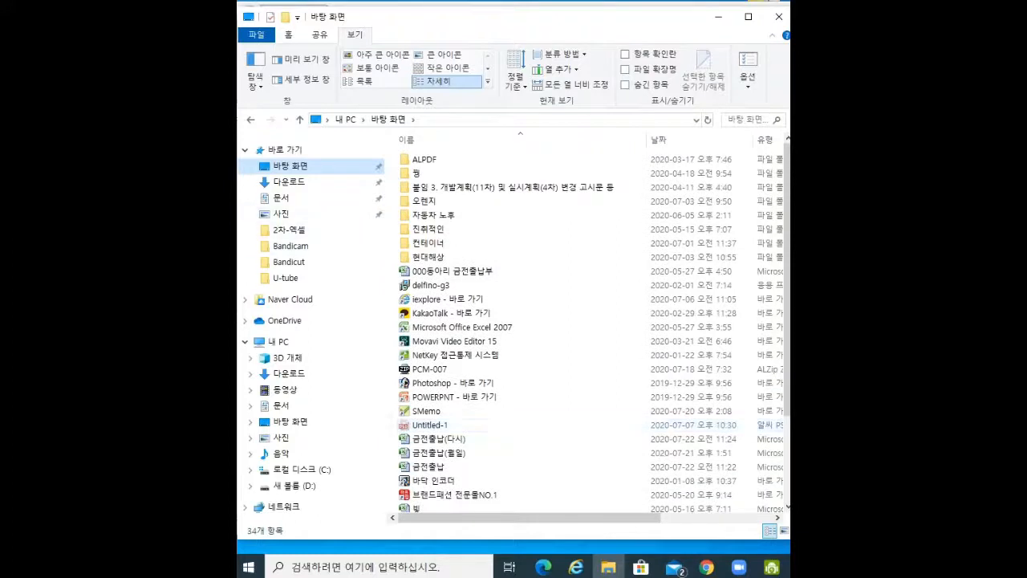